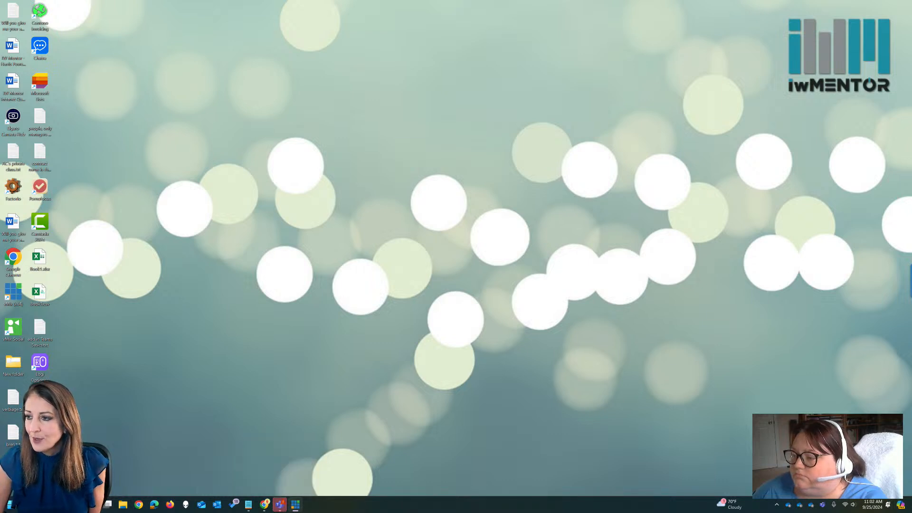
# Bring the Teams window onto the desktop with the channel conversation shown beside the 9/25 video page.
pyautogui.moveTo(911, 85); pyautogui.dragTo(310, 79)
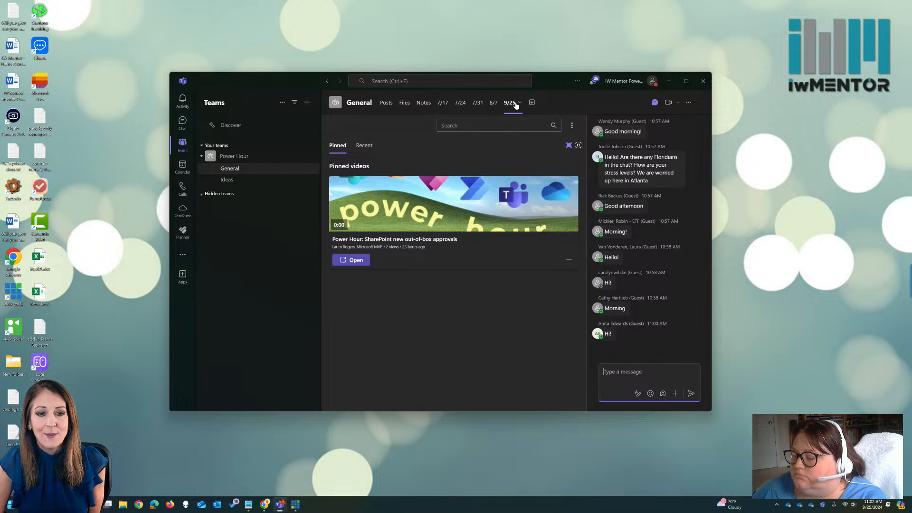
pyautogui.click(654, 103)
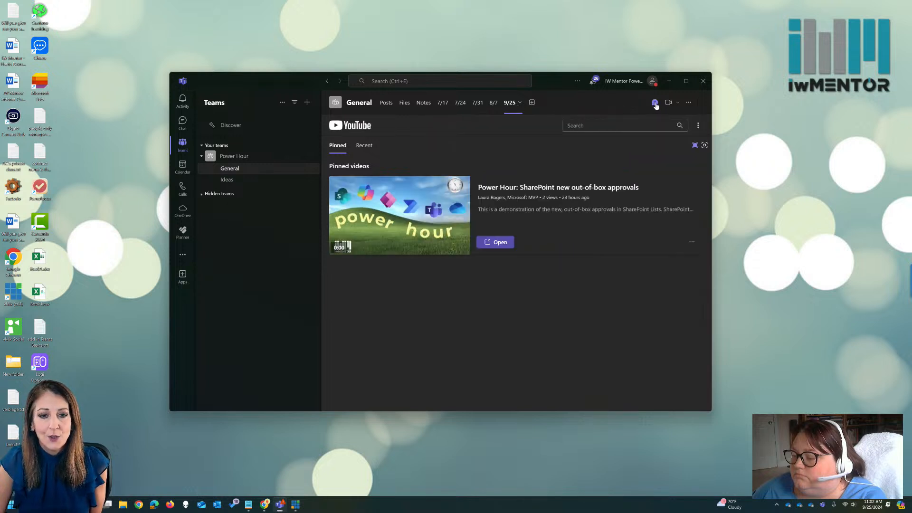
pyautogui.click(654, 104)
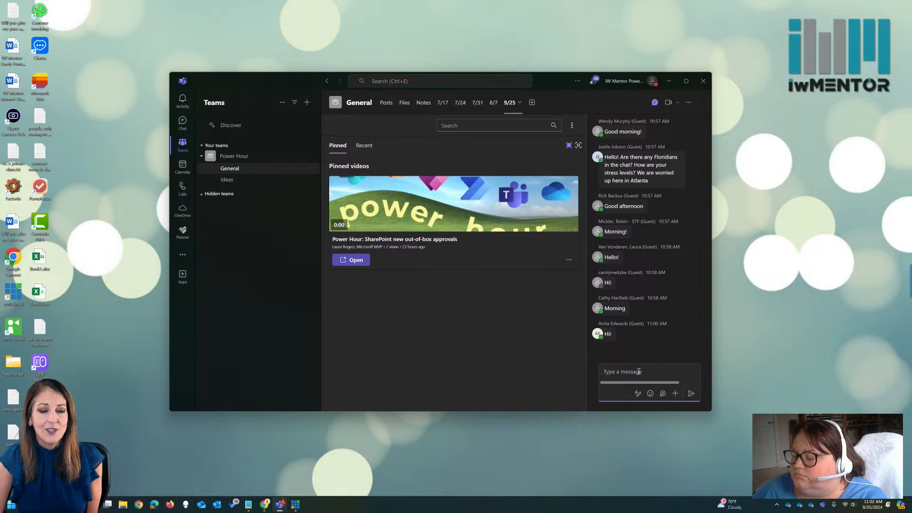
# Switch to SharePoint in the browser and open the Expense tracker list from the Power Hour home page.
pyautogui.click(265, 505)
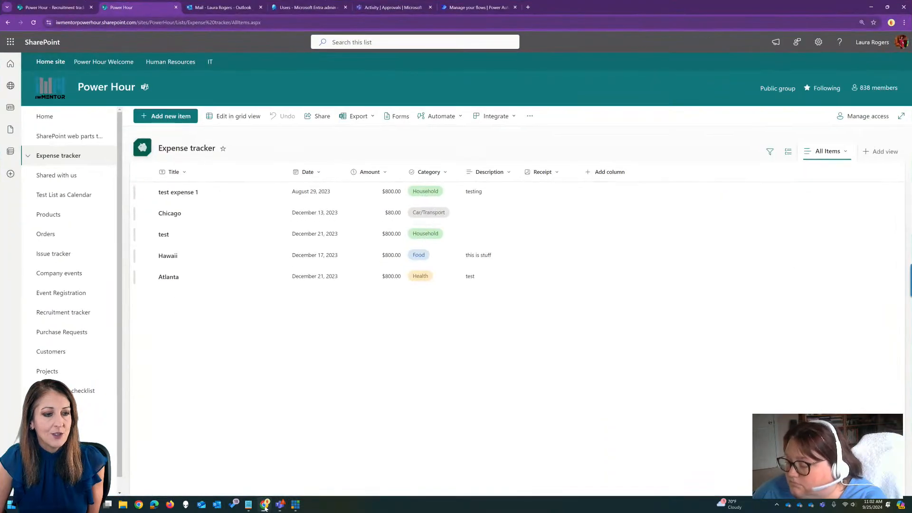
pyautogui.click(59, 121)
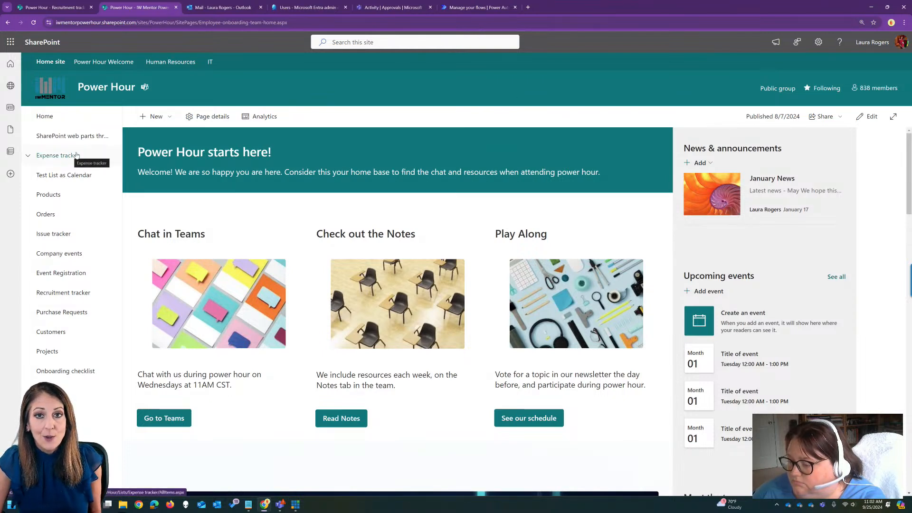
pyautogui.click(76, 155)
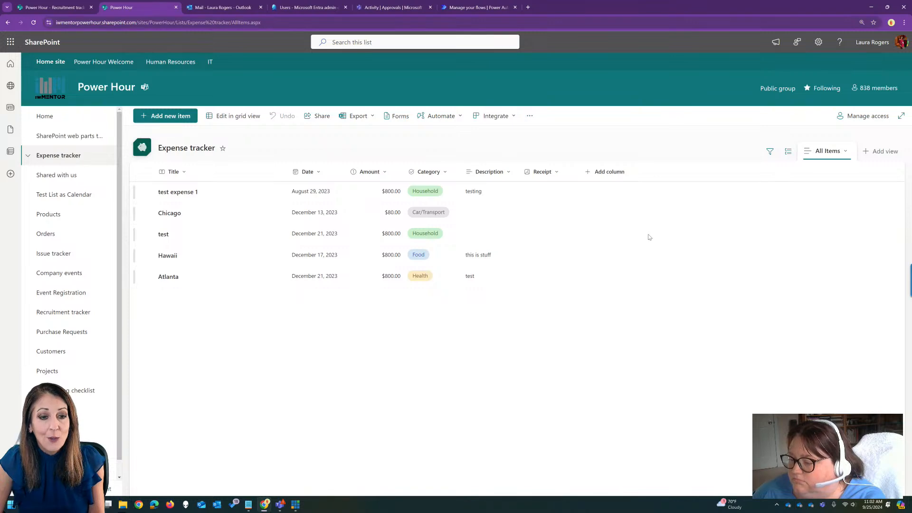
# Copy the Expense tracker list's web address, send it in the Teams channel conversation, and minimize Teams.
pyautogui.click(466, 23)
pyautogui.hotkey('ctrl', 'c')
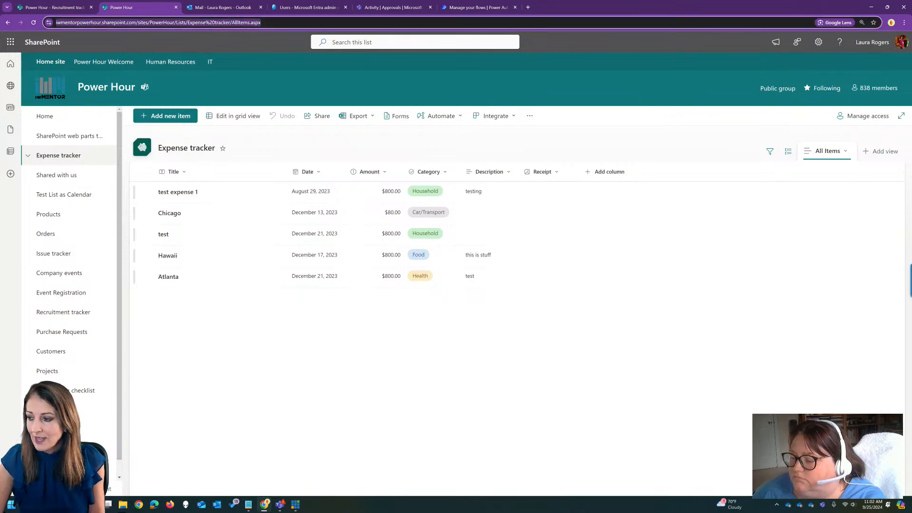
pyautogui.click(281, 505)
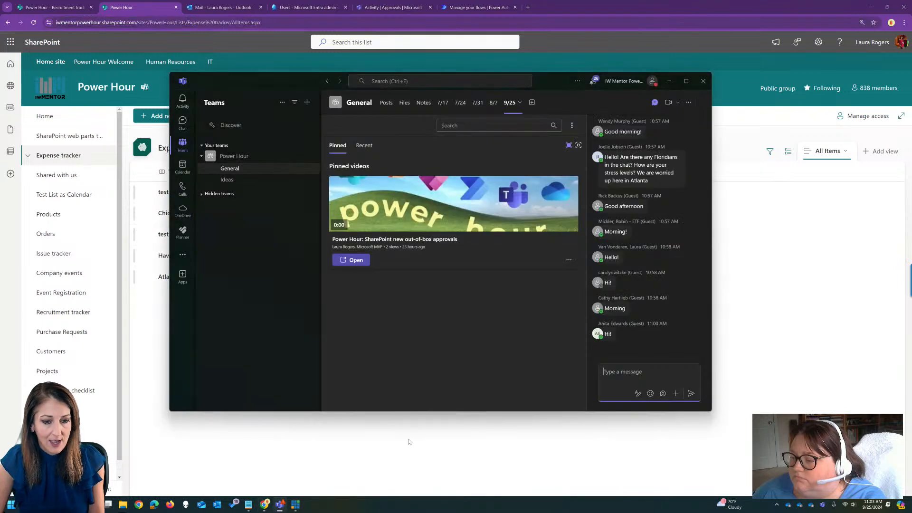
pyautogui.hotkey('ctrl', 'v')
pyautogui.press('Return')
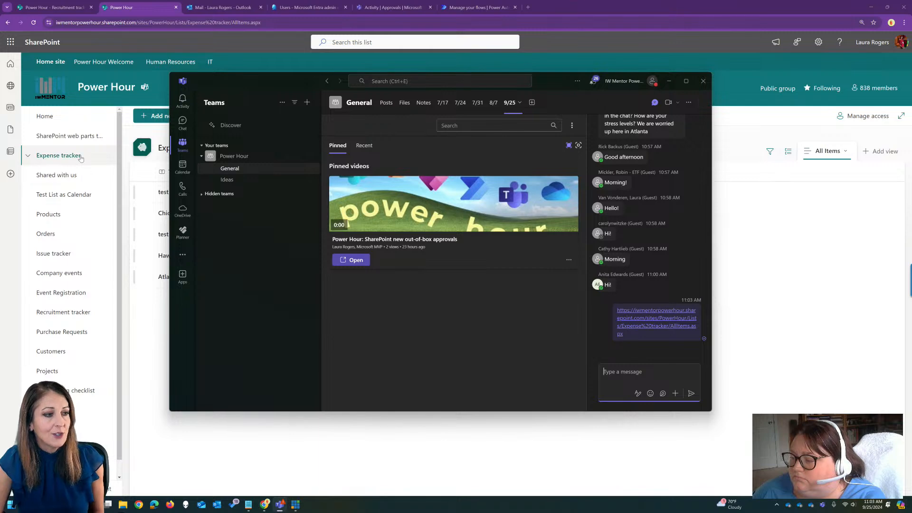
pyautogui.click(668, 81)
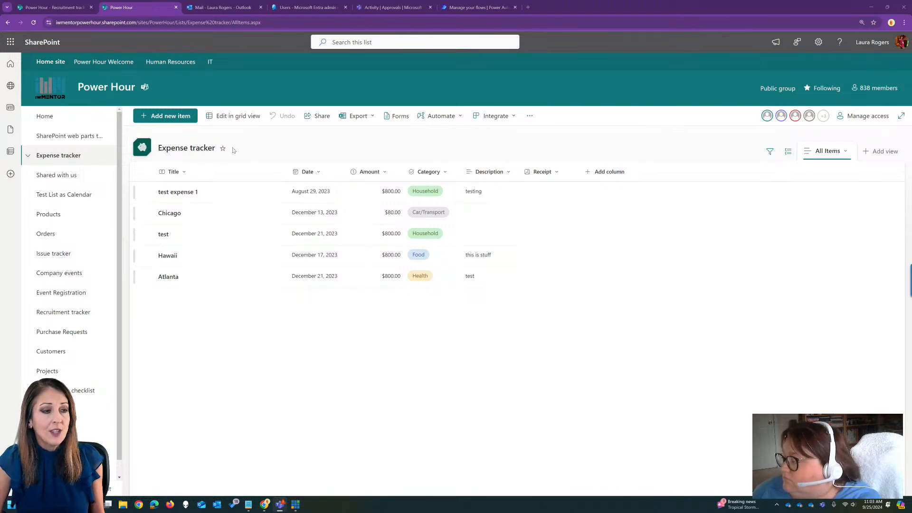
# Compare the automation options offered for the Expense tracker list and the Documents library, ending back at the Expense tracker.
pyautogui.click(439, 116)
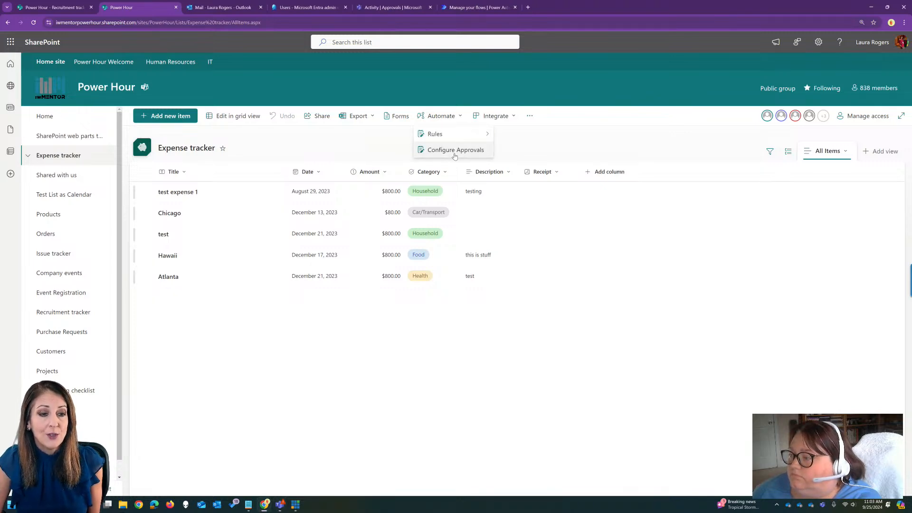
pyautogui.click(372, 150)
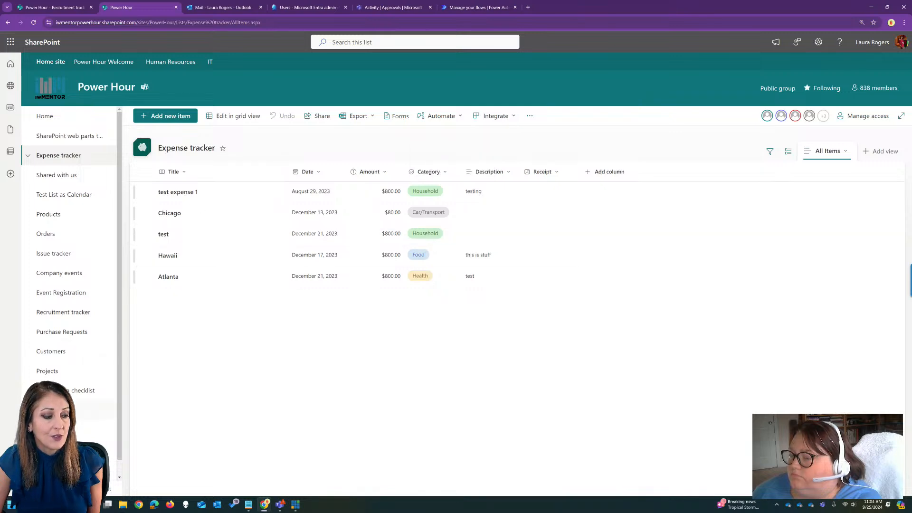
pyautogui.click(67, 430)
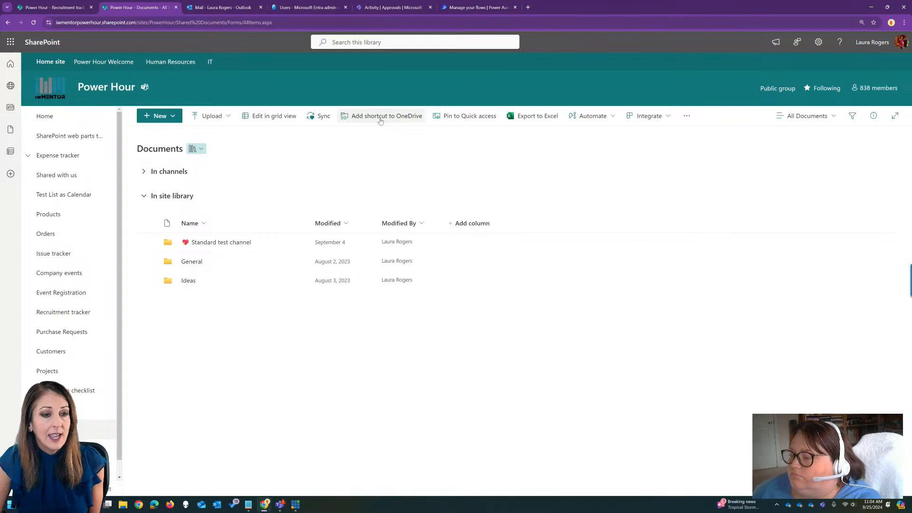
pyautogui.click(591, 116)
pyautogui.moveTo(599, 129)
pyautogui.click(511, 144)
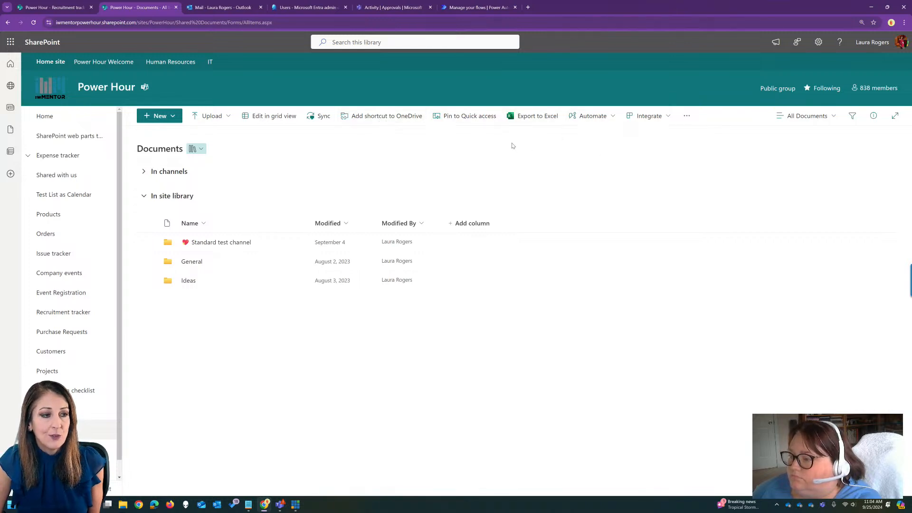
pyautogui.click(87, 157)
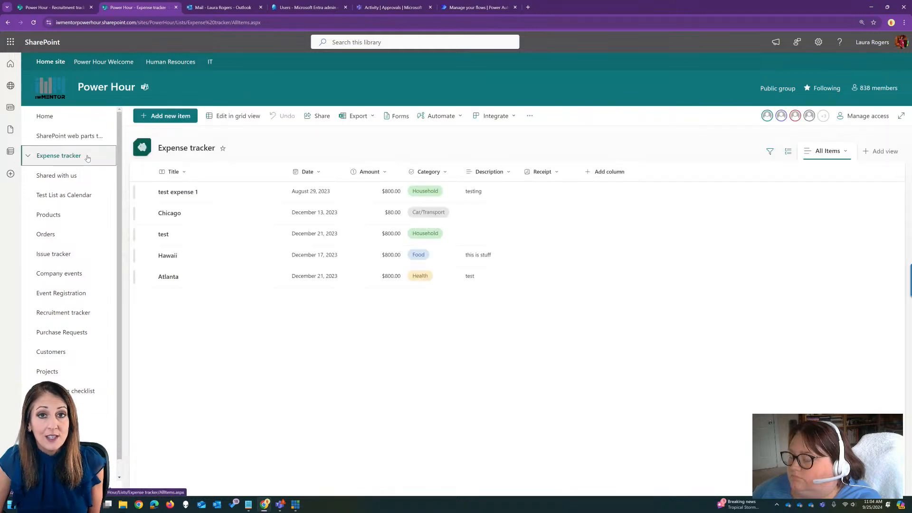
pyautogui.click(439, 116)
pyautogui.moveTo(461, 151)
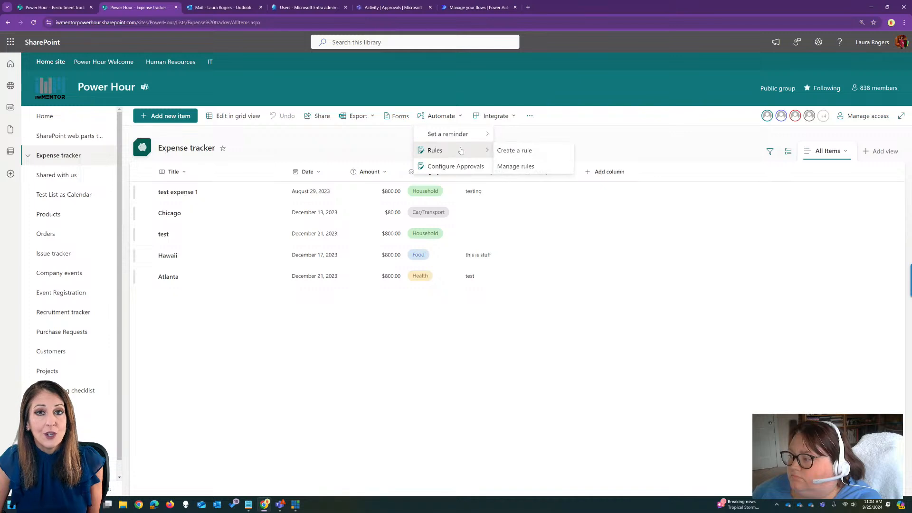
pyautogui.click(462, 167)
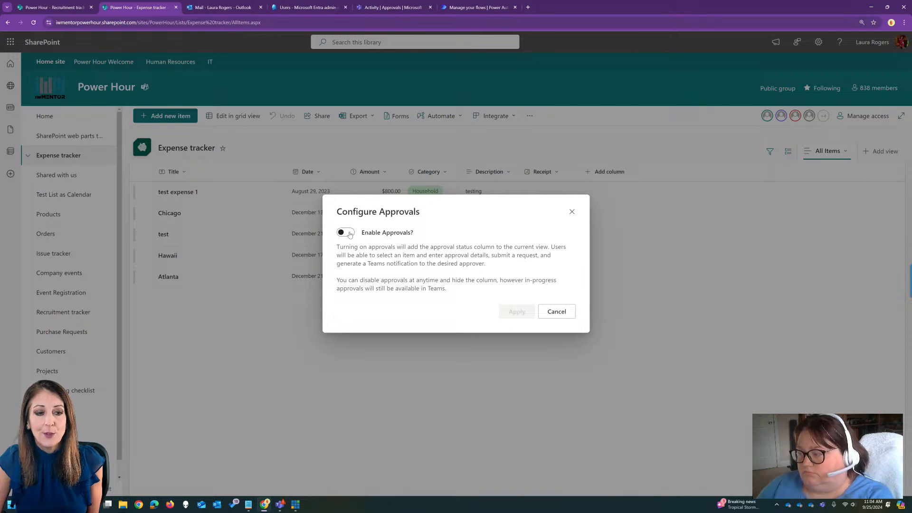
pyautogui.click(350, 234)
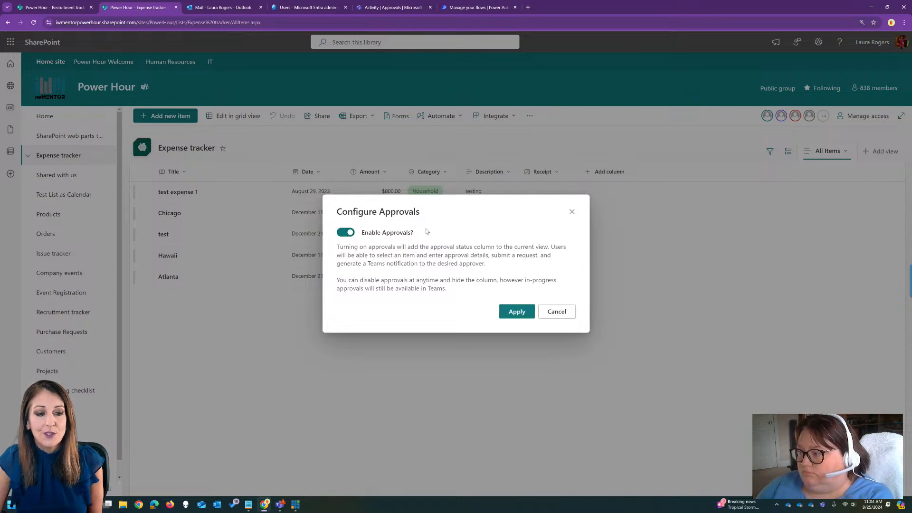
pyautogui.click(572, 212)
# Review the content approval option in the Expense tracker's versioning settings and return to the list without saving changes.
pyautogui.click(818, 42)
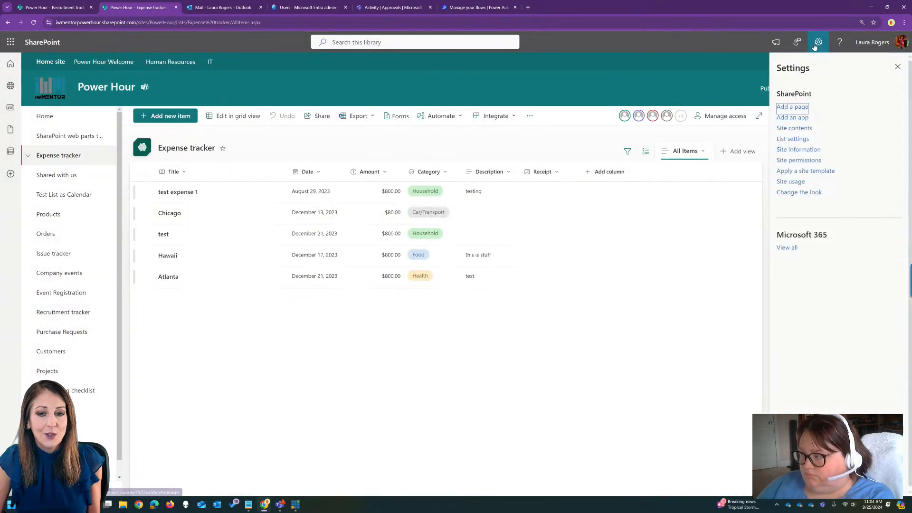
pyautogui.click(791, 139)
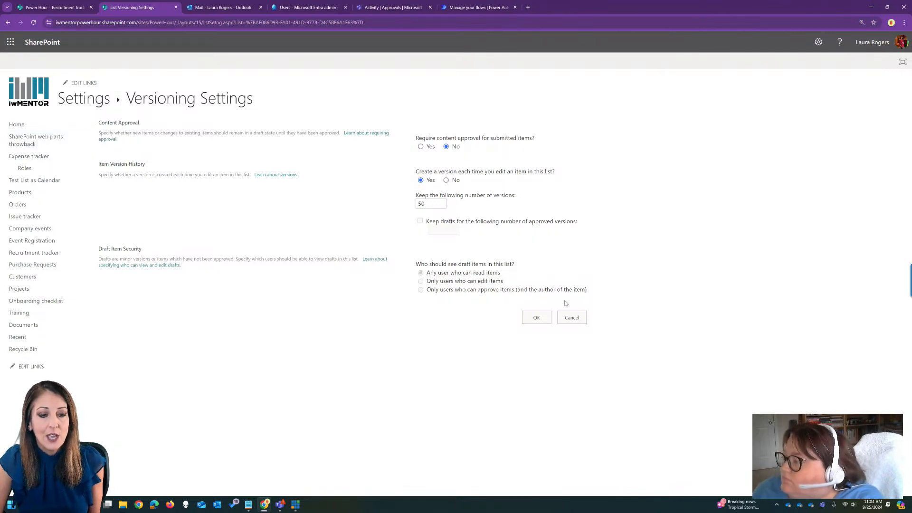
pyautogui.click(571, 318)
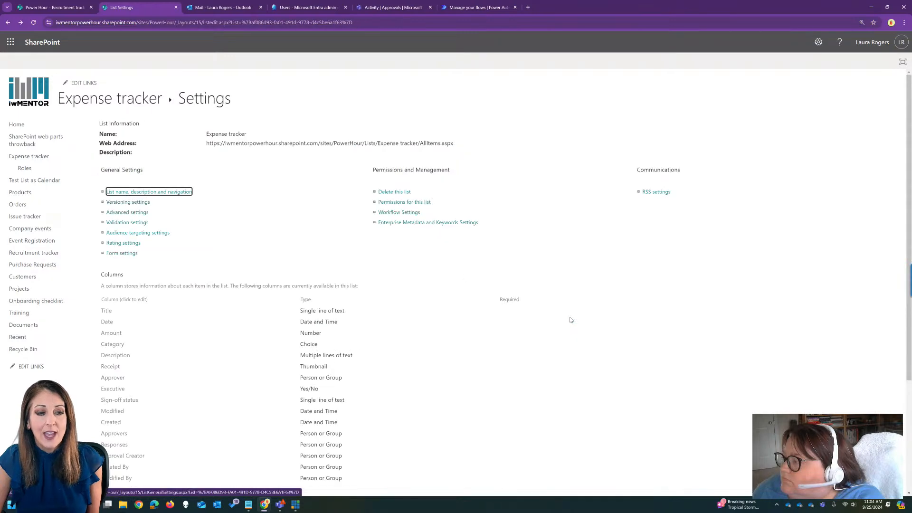
pyautogui.click(141, 99)
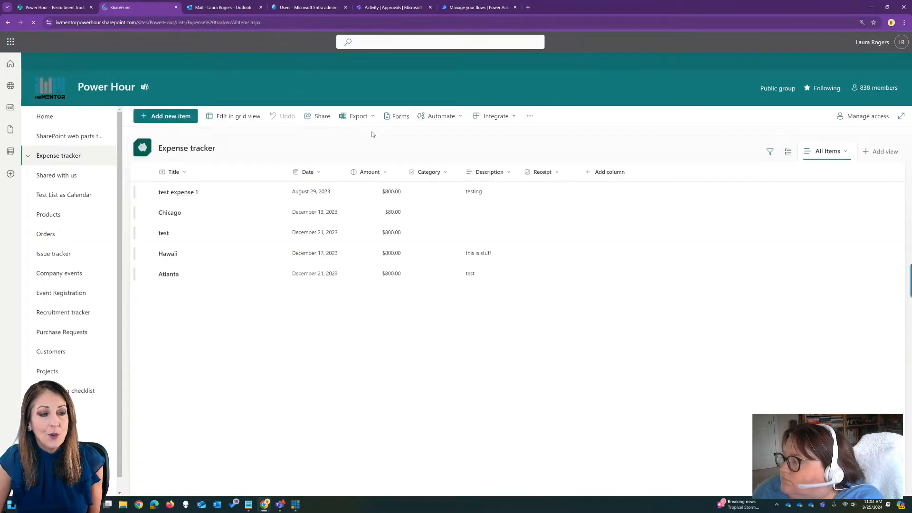
# Enable approvals for the Expense tracker list and apply the configuration.
pyautogui.click(435, 118)
pyautogui.click(455, 150)
pyautogui.click(349, 233)
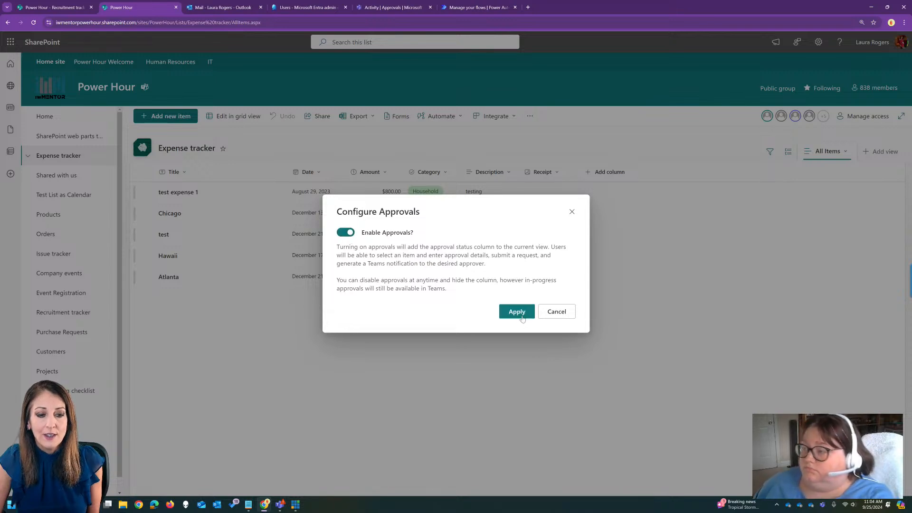
pyautogui.click(516, 311)
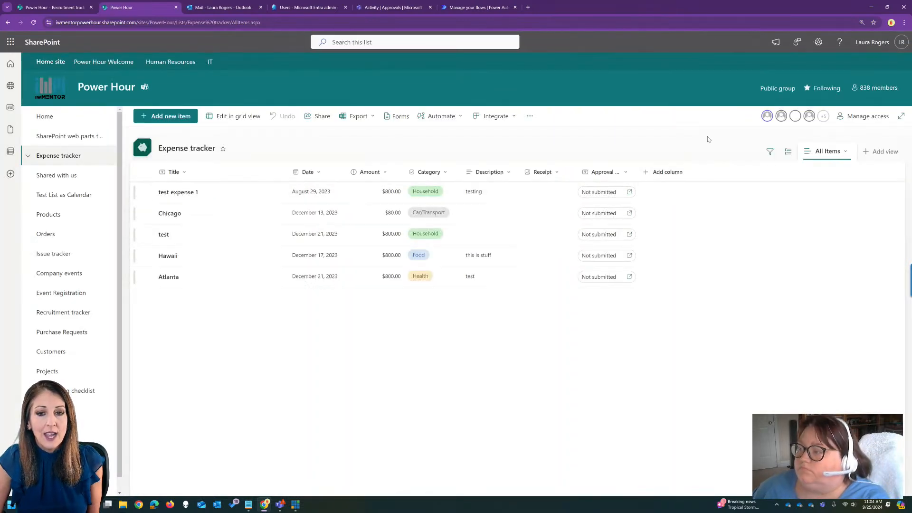
# Recheck the Expense tracker's versioning settings with approvals enabled, leave them unsaved, and return to the list.
pyautogui.click(818, 42)
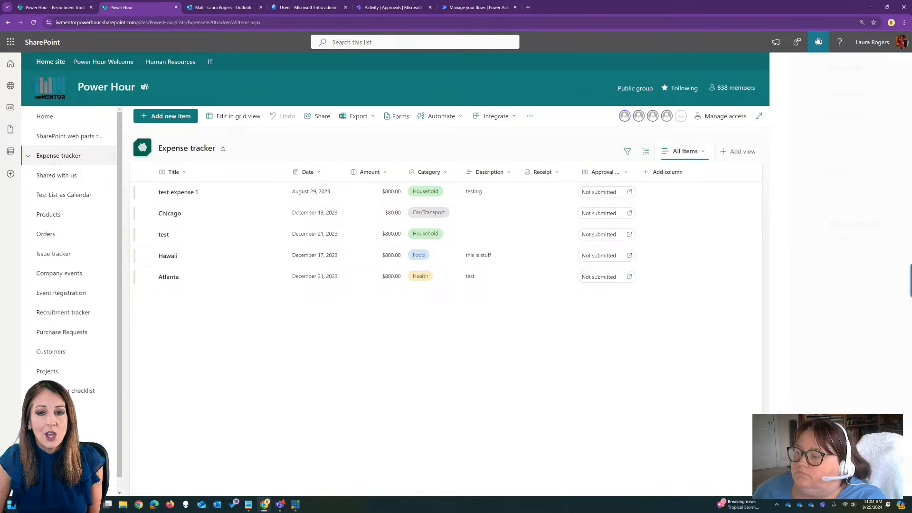
pyautogui.click(792, 128)
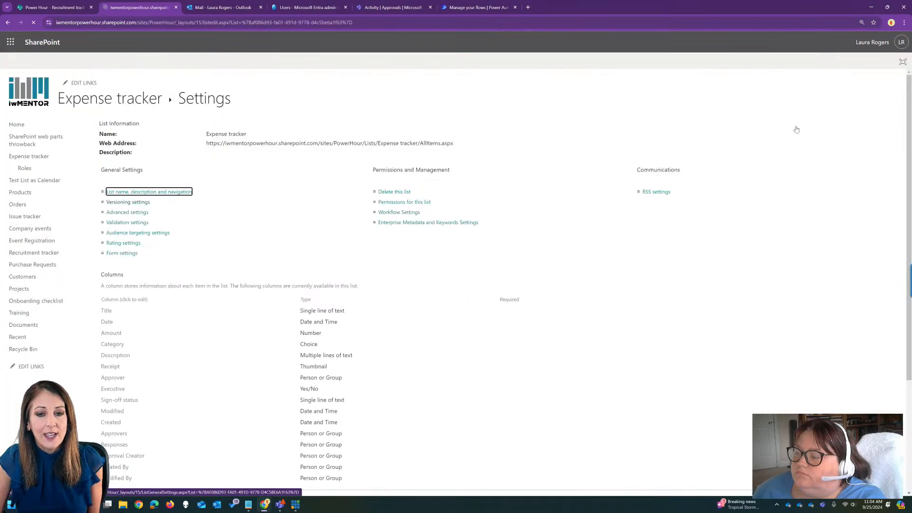
pyautogui.click(128, 202)
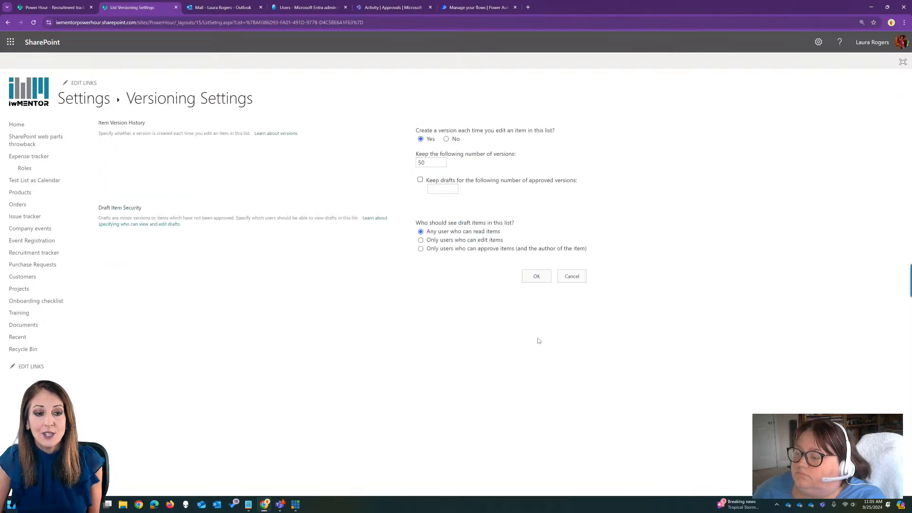
pyautogui.click(571, 276)
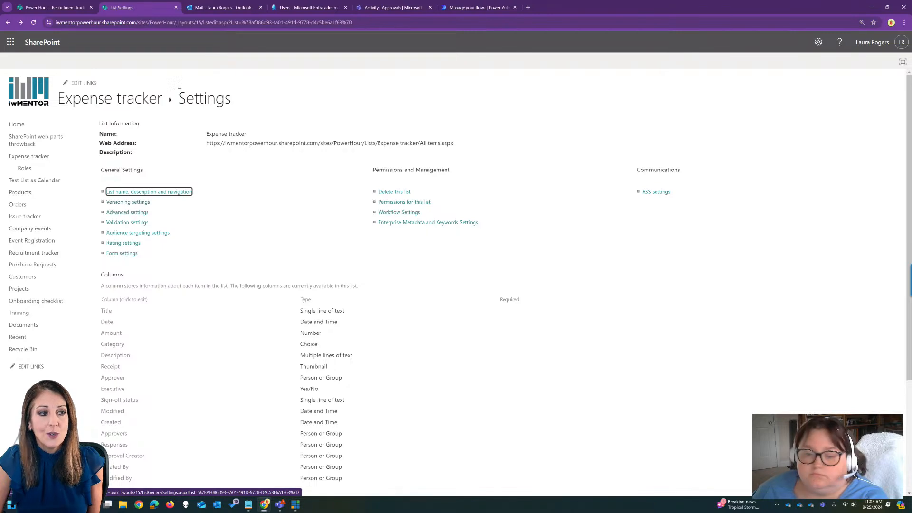
pyautogui.click(220, 138)
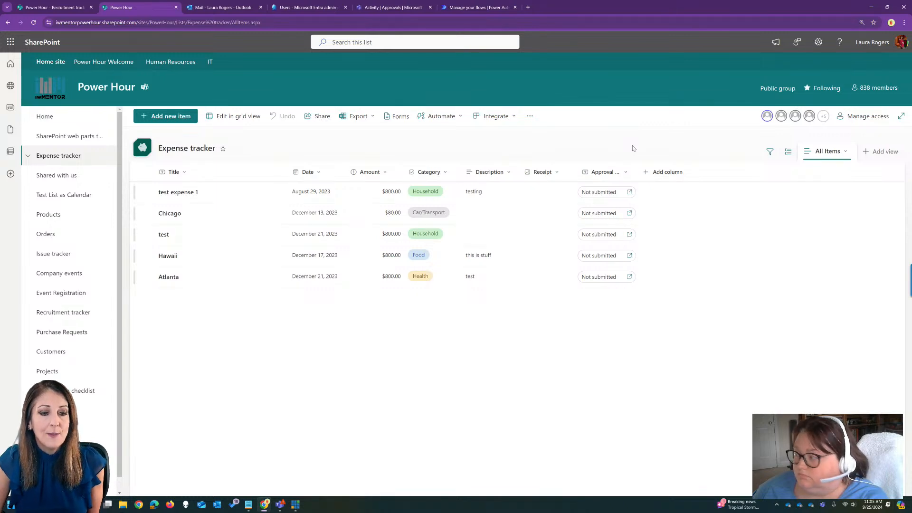
# Widen the Approval status column and start an approval request for test expense 1 named "test expense 1 to be approved".
pyautogui.moveTo(636, 172); pyautogui.dragTo(669, 170)
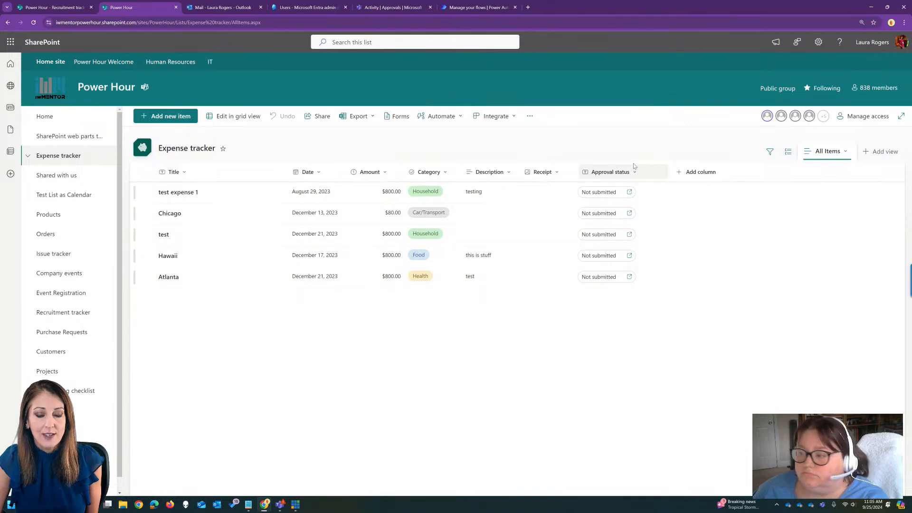
pyautogui.click(599, 192)
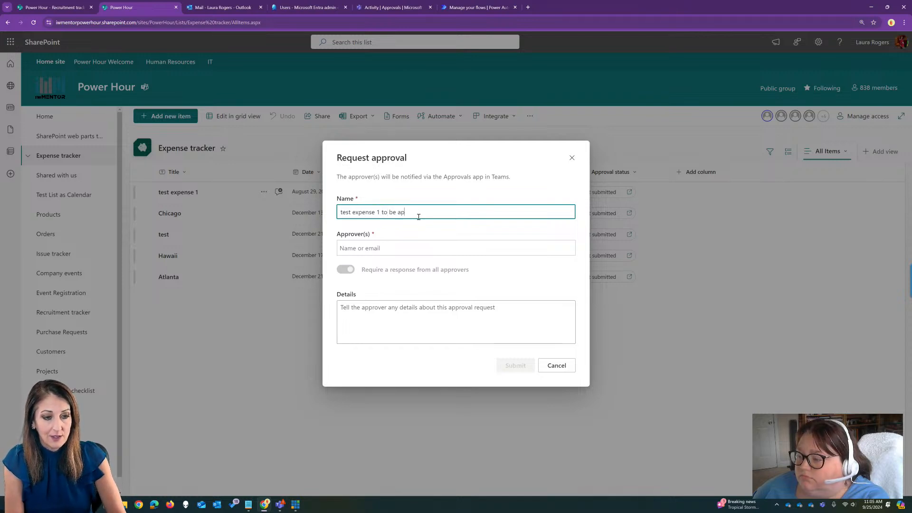
pyautogui.write('d')
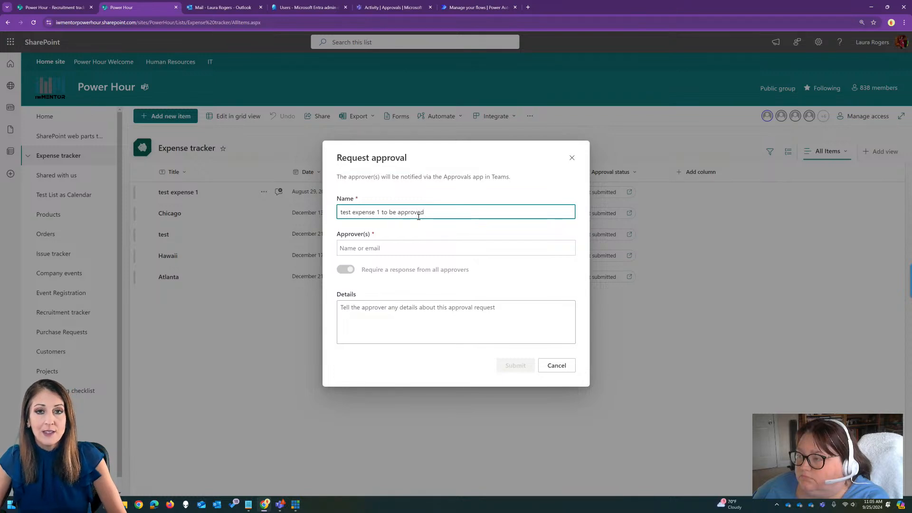
# Add two people from the directory as approvers on the approval request for test expense 1.
pyautogui.click(402, 247)
pyautogui.write('laura')
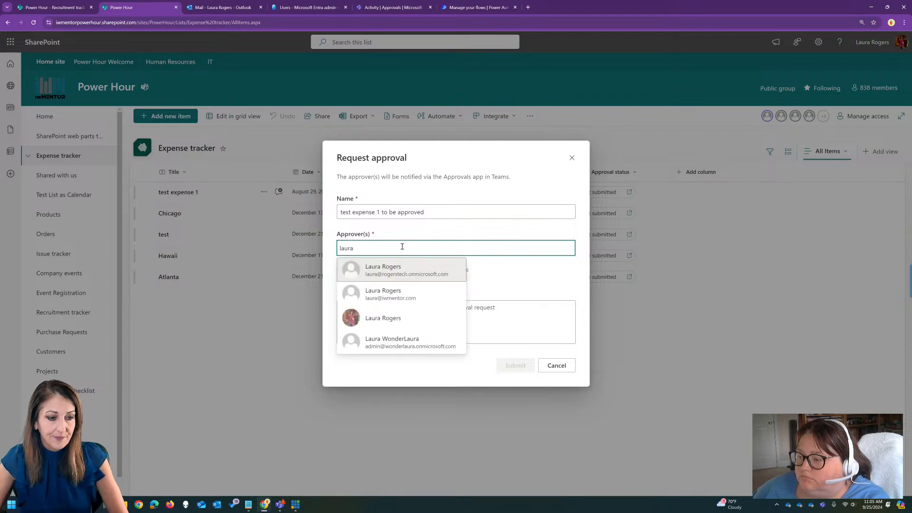
pyautogui.click(406, 316)
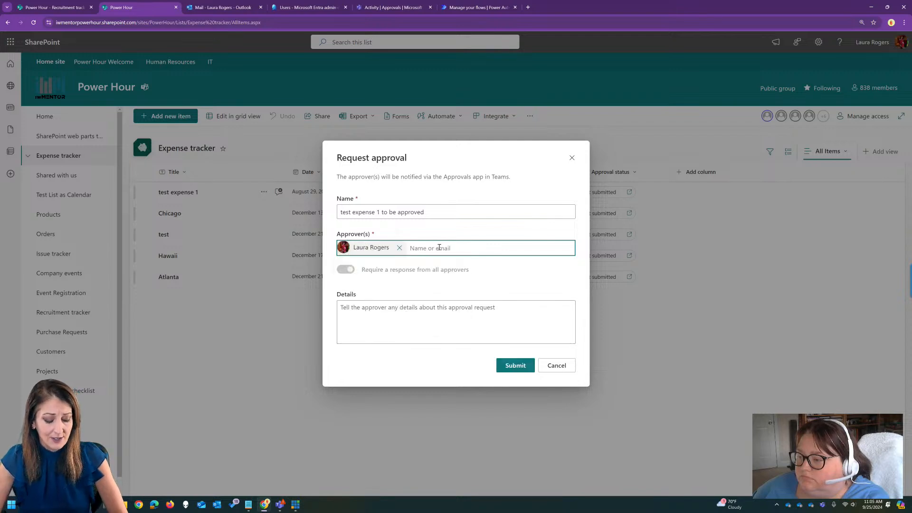
pyautogui.write('joelle')
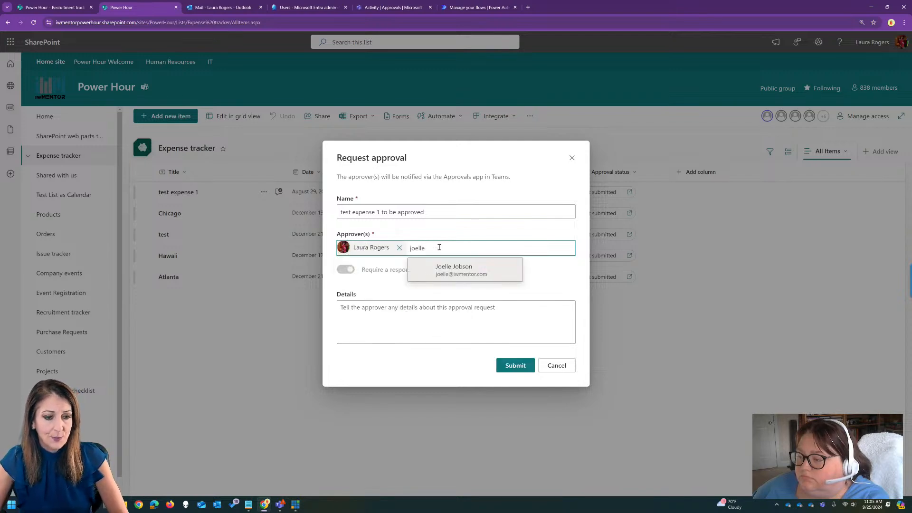
pyautogui.click(453, 266)
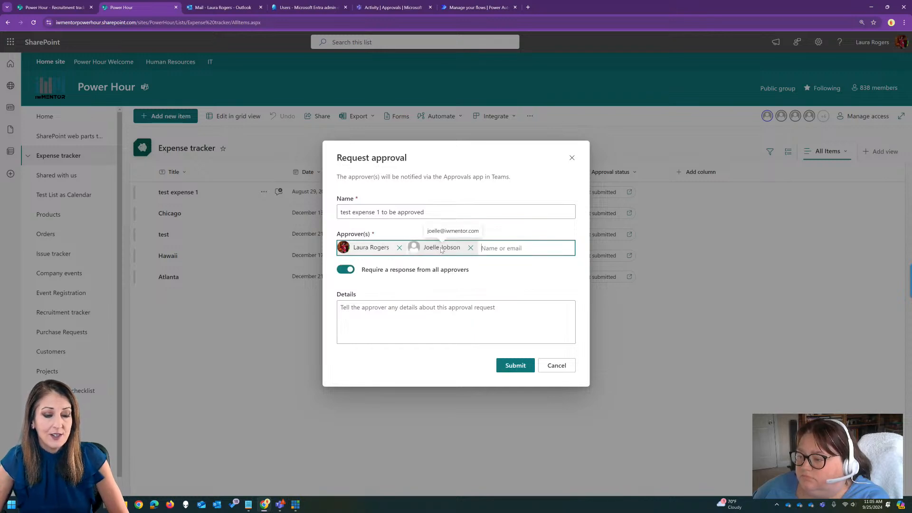
# Turn off the required response from all approvers, enter the details "Please approve, this is a test", and submit the request.
pyautogui.click(345, 271)
pyautogui.click(347, 272)
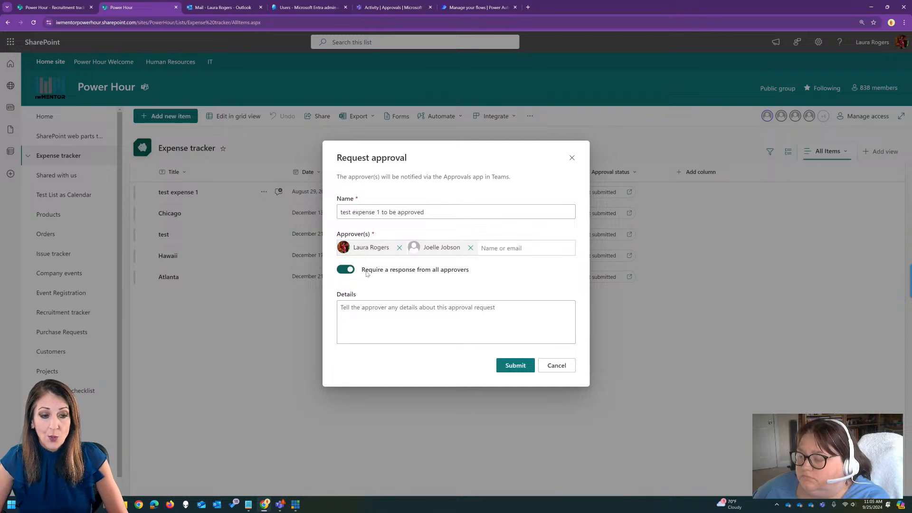
pyautogui.click(345, 270)
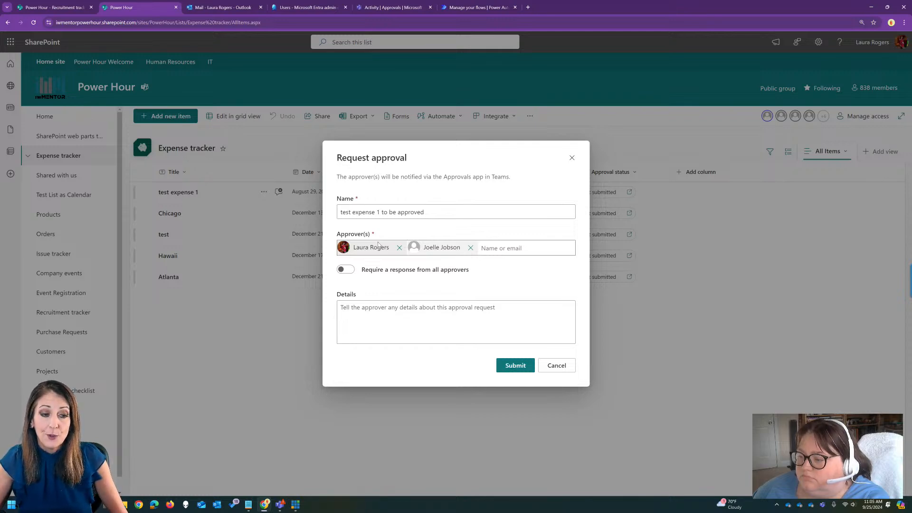
pyautogui.click(392, 308)
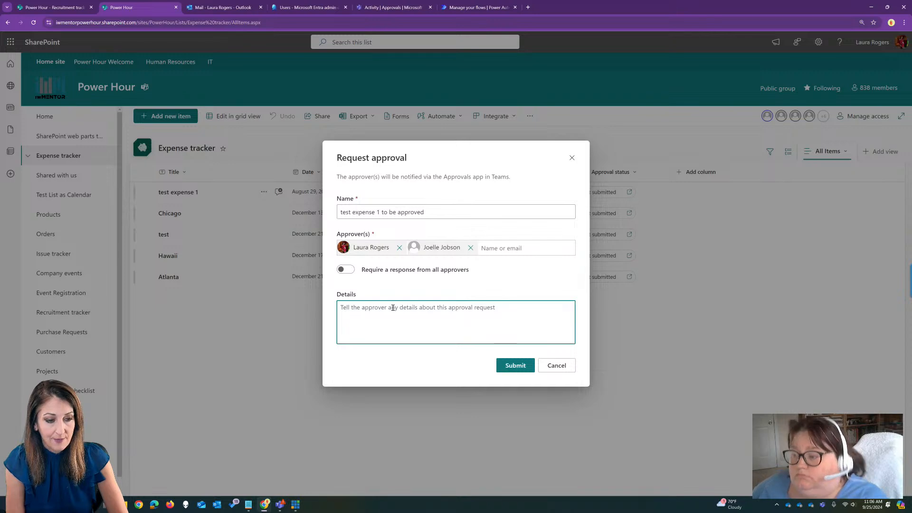
pyautogui.write('Please')
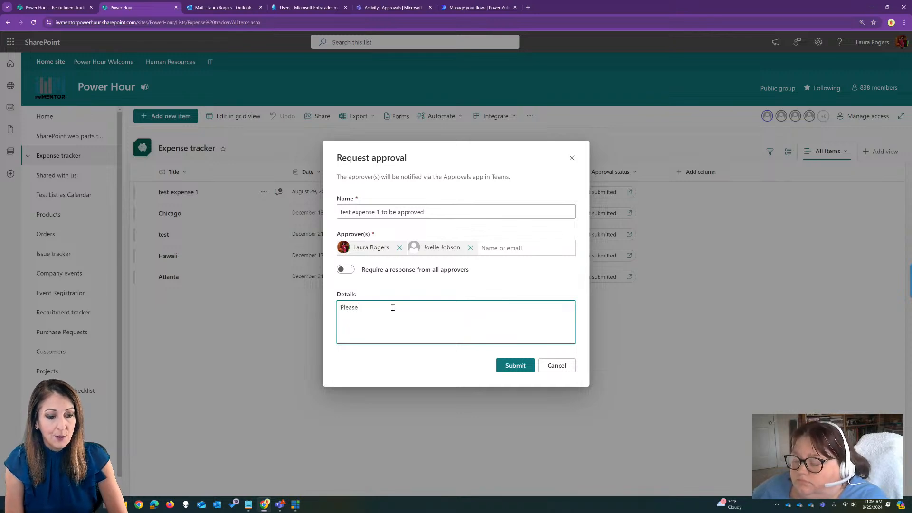
pyautogui.write(' approve, this is a test')
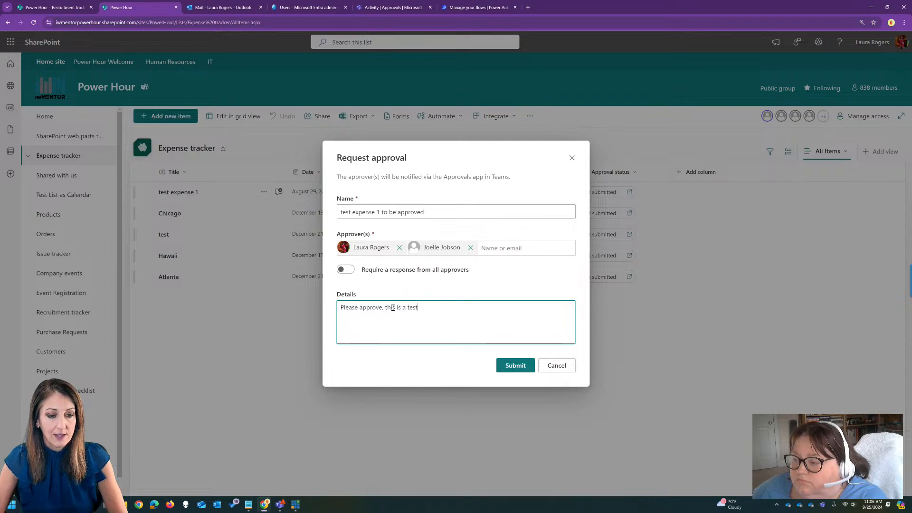
pyautogui.click(512, 366)
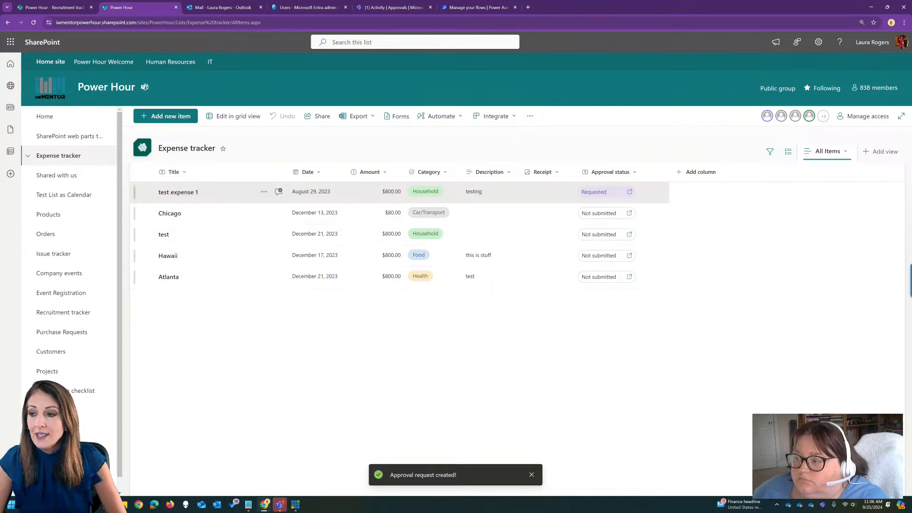
# Switch to Teams and review the approval request "test expense 1 to be approved" from the activity feed.
pyautogui.click(280, 504)
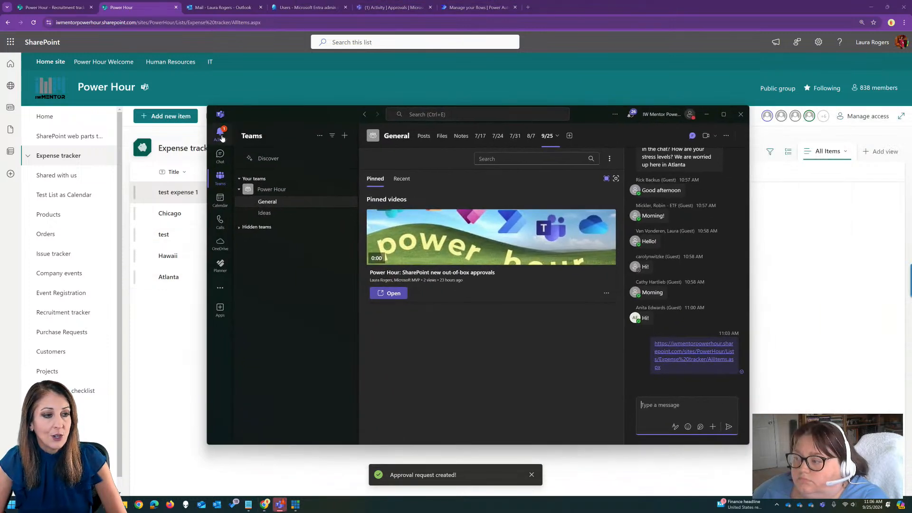
pyautogui.click(221, 135)
pyautogui.click(289, 185)
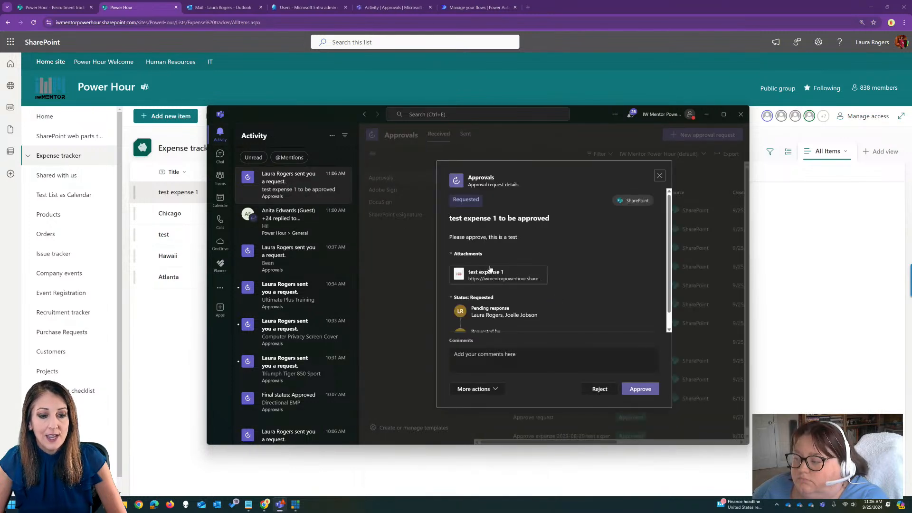
pyautogui.scroll(-1, 589, 289)
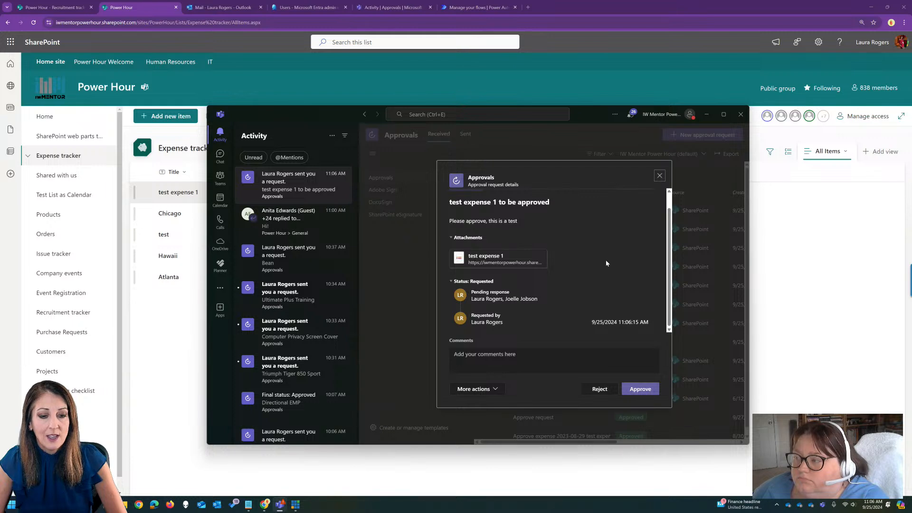
pyautogui.scroll(1, 606, 261)
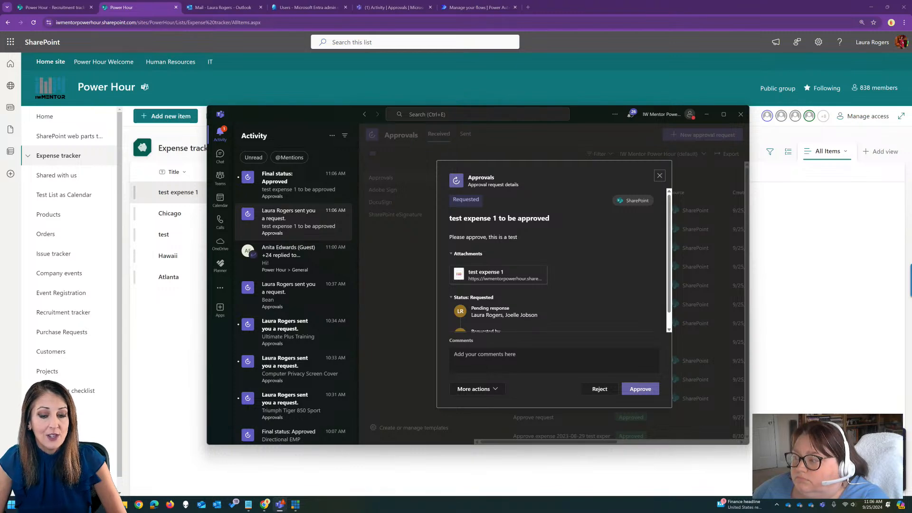
# Close the request details, examine the final status notification for test expense 1, and close the Teams window.
pyautogui.click(659, 175)
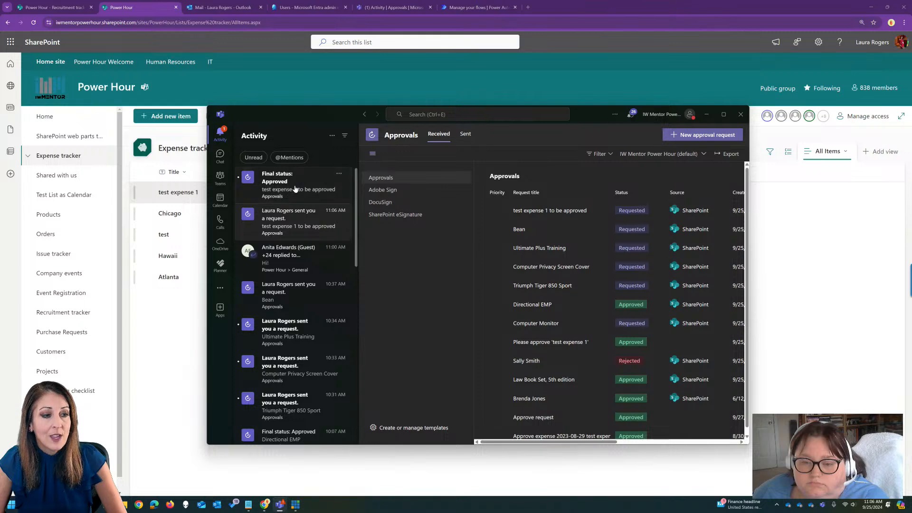
pyautogui.click(318, 187)
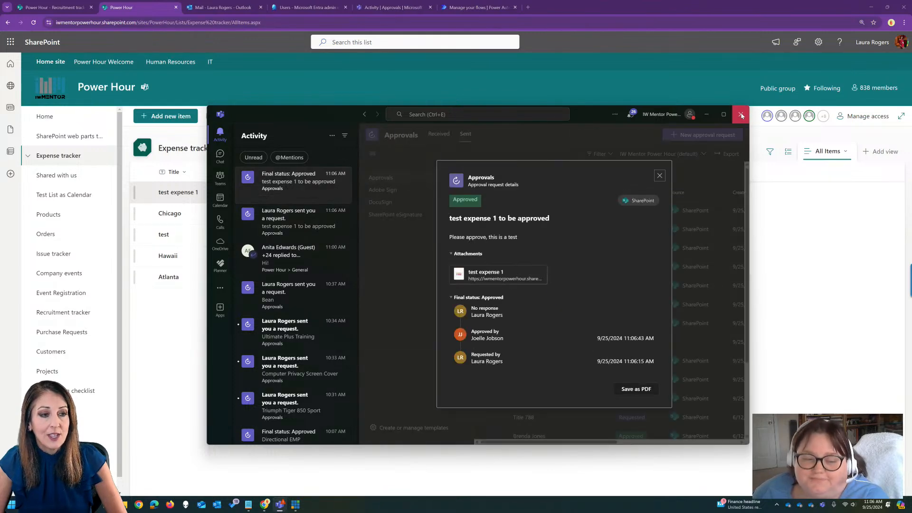
pyautogui.click(737, 116)
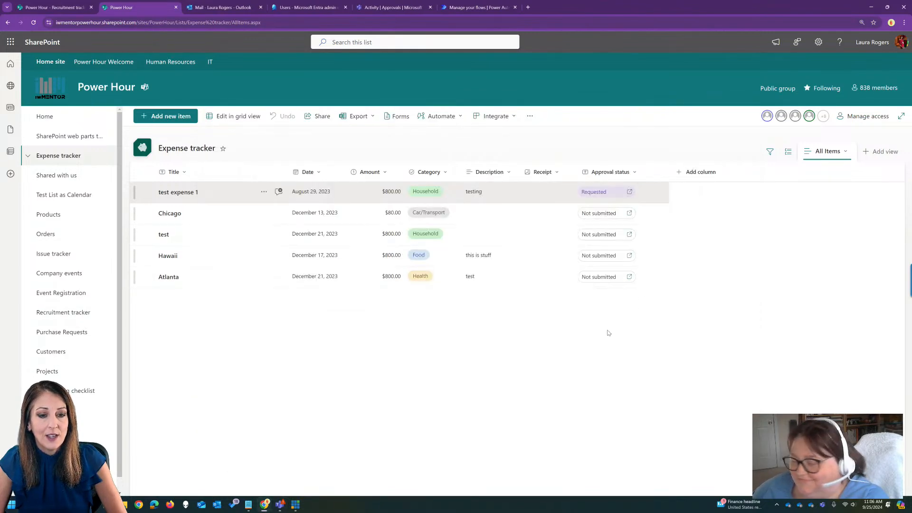
# Reload the Expense tracker list and examine the approval request details of test expense 1.
pyautogui.click(406, 22)
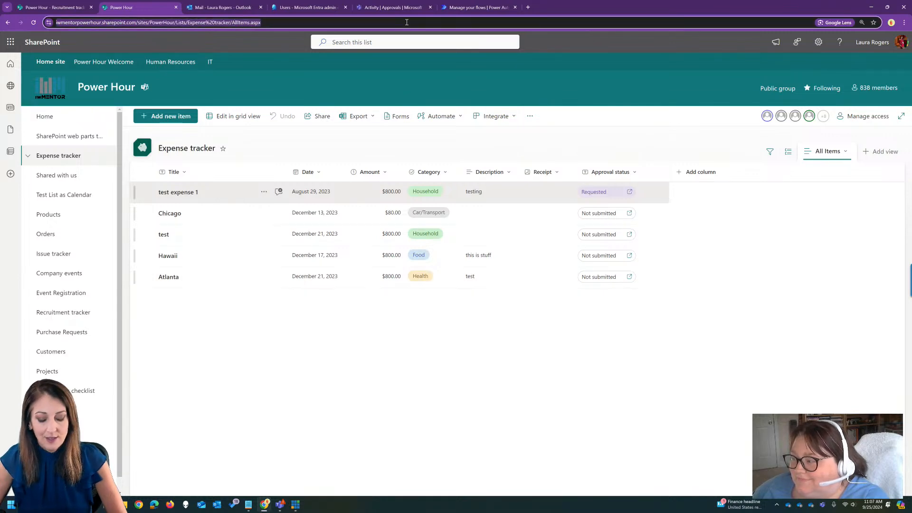
pyautogui.press('Return')
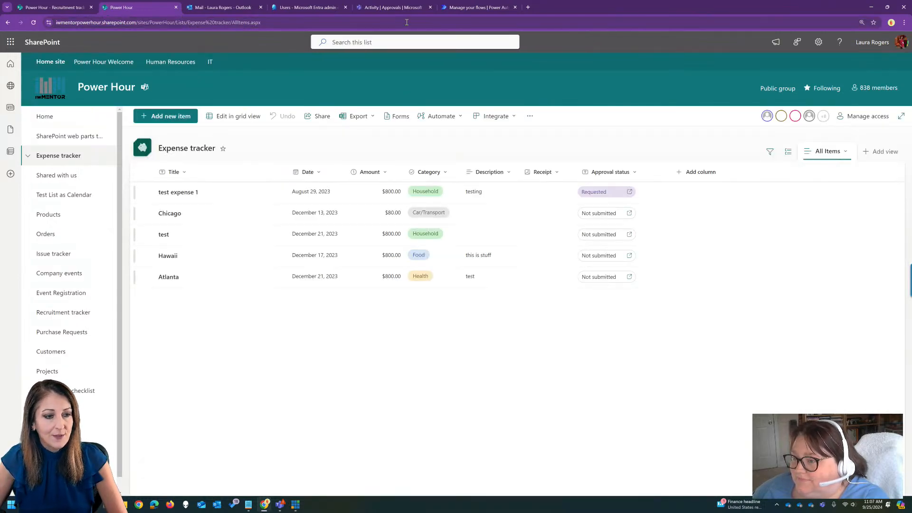
pyautogui.click(594, 192)
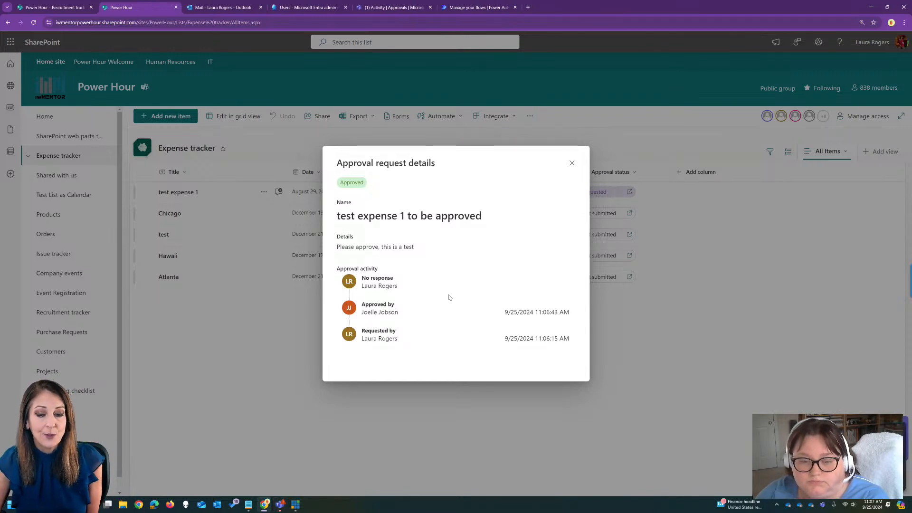
pyautogui.click(572, 162)
# Reload the list again to refresh the Approval status column and recheck the approval activity of test expense 1.
pyautogui.click(495, 19)
pyautogui.press('Return')
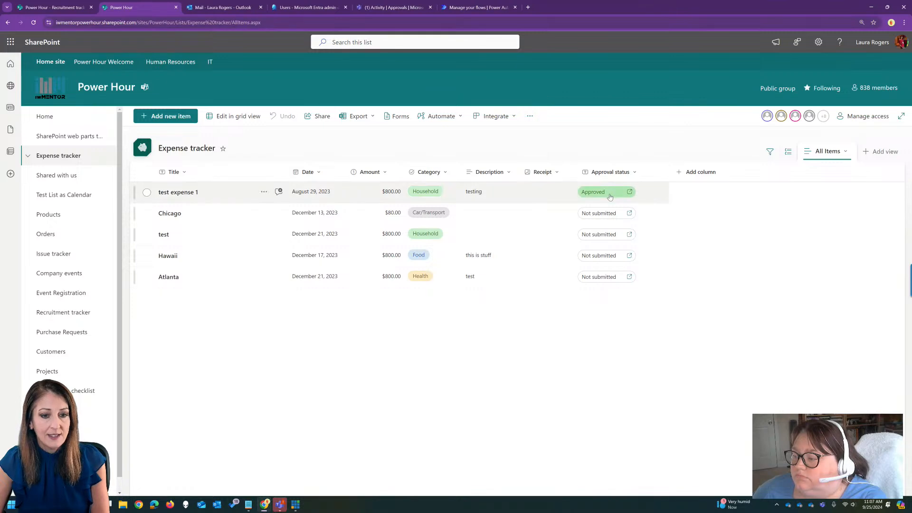
pyautogui.click(608, 192)
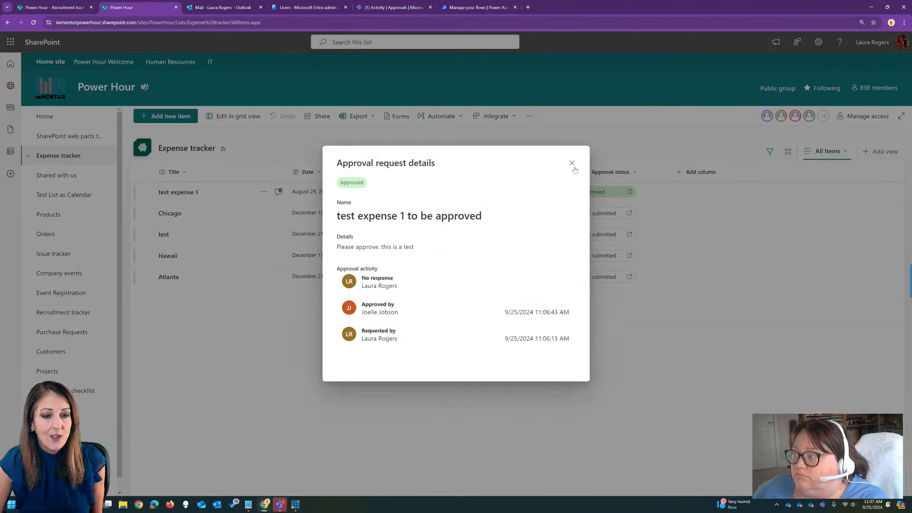
pyautogui.click(572, 164)
# Submit an approval request for the Chicago item with one approver and the details "to test rejection".
pyautogui.click(600, 213)
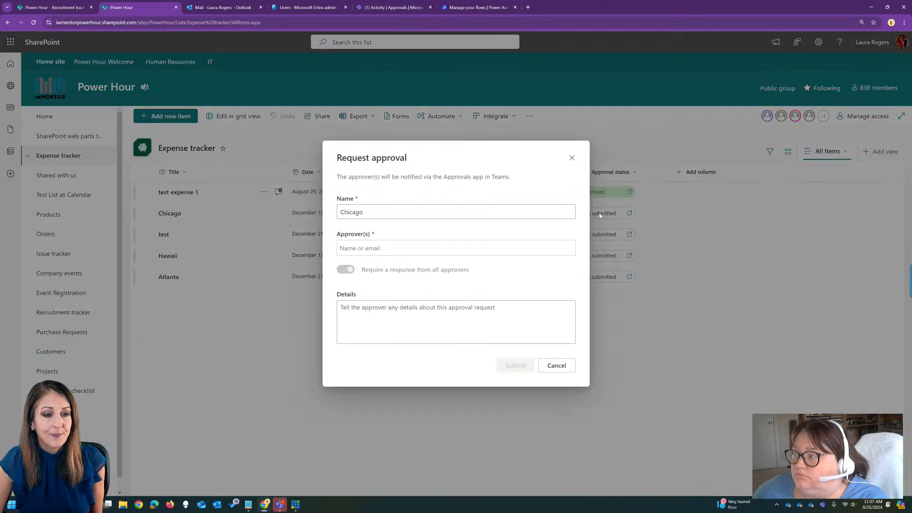
pyautogui.click(435, 248)
pyautogui.write('laura')
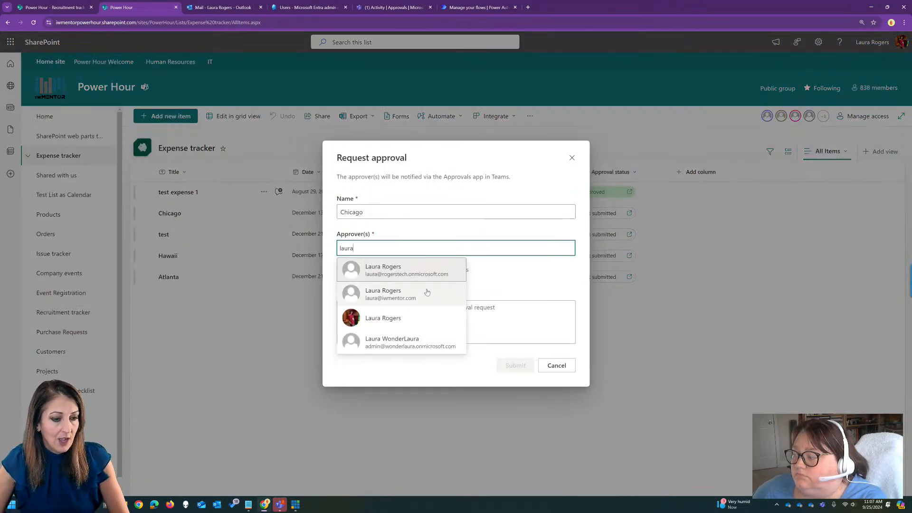
pyautogui.click(414, 319)
pyautogui.click(408, 309)
pyautogui.write('to test rejection')
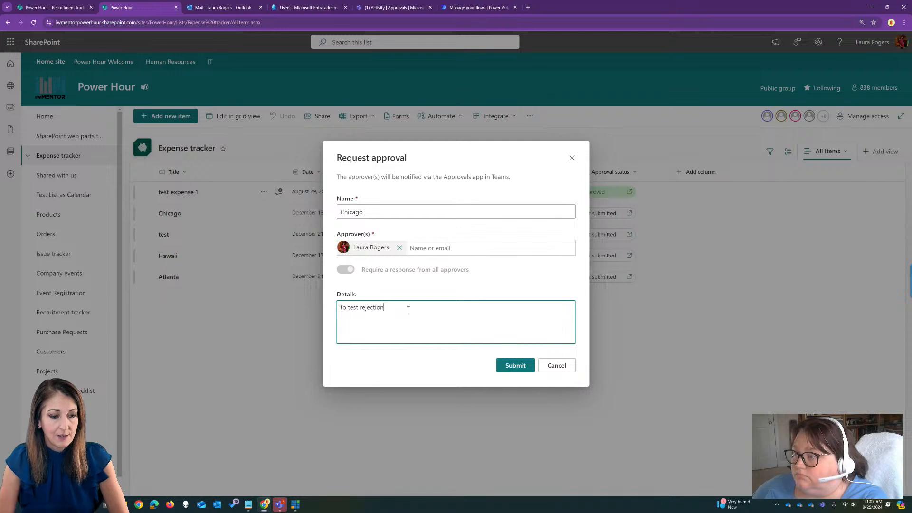
pyautogui.click(515, 366)
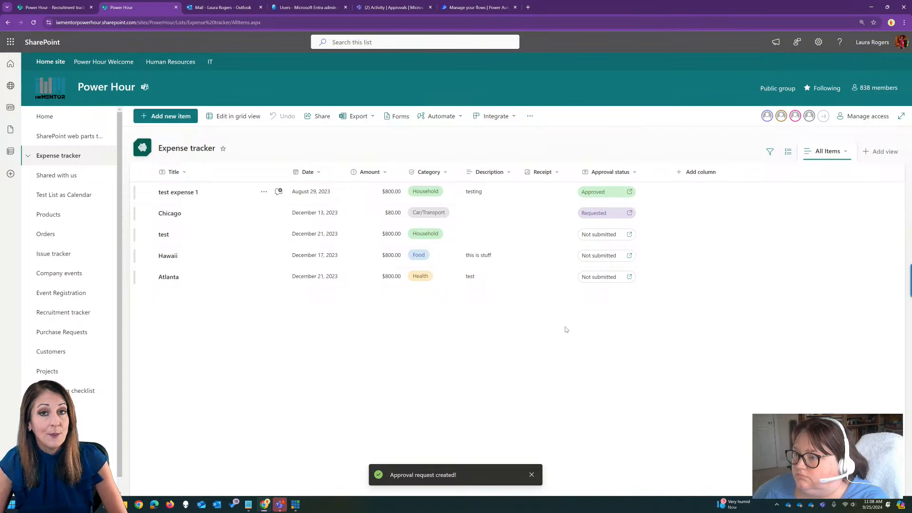
# Reject the Chicago approval request with the comment "not good".
pyautogui.click(600, 214)
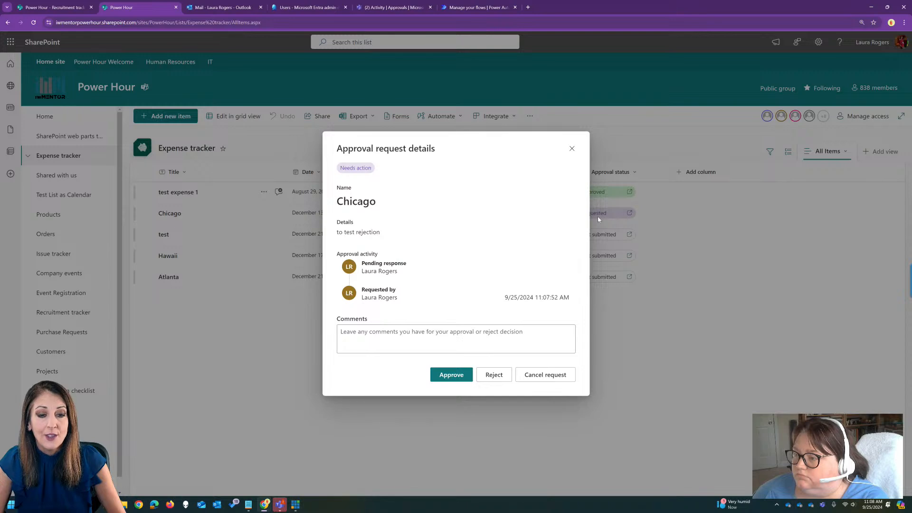
pyautogui.click(418, 338)
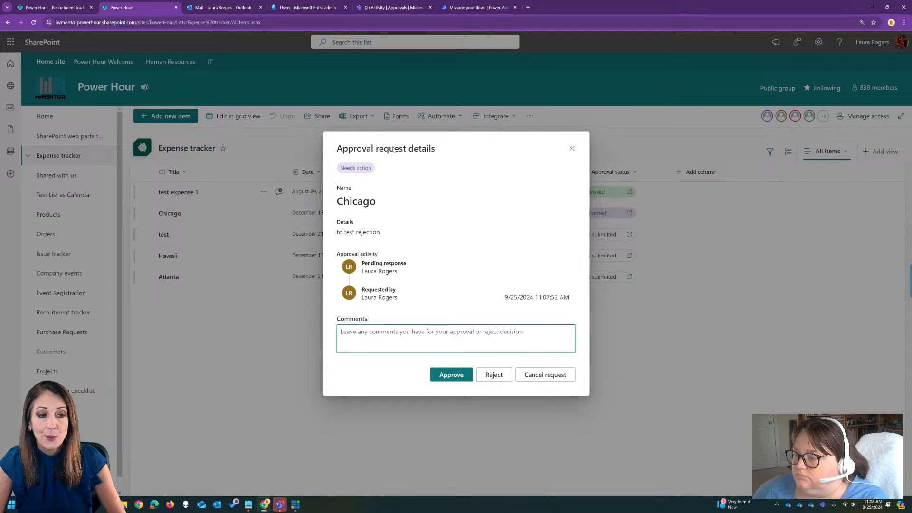
pyautogui.write('cool')
pyautogui.moveTo(382, 333); pyautogui.dragTo(336, 335)
pyautogui.write('not good')
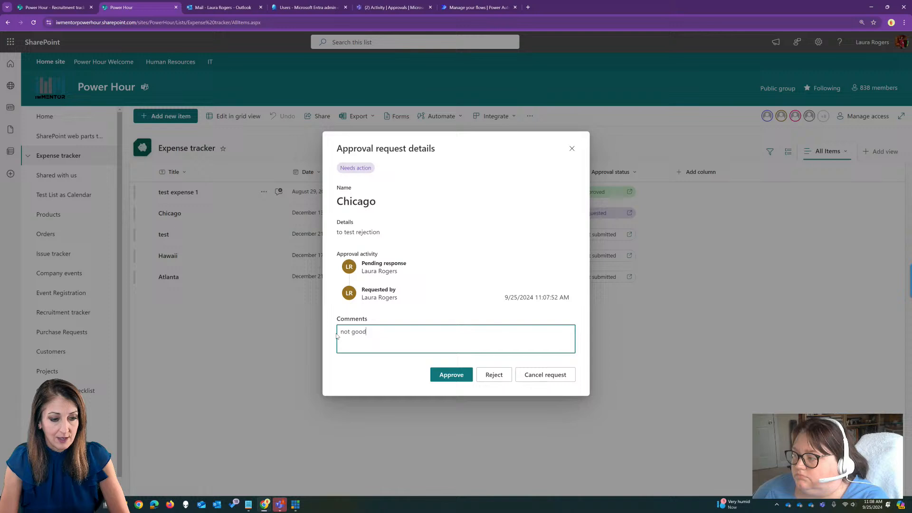
pyautogui.click(494, 375)
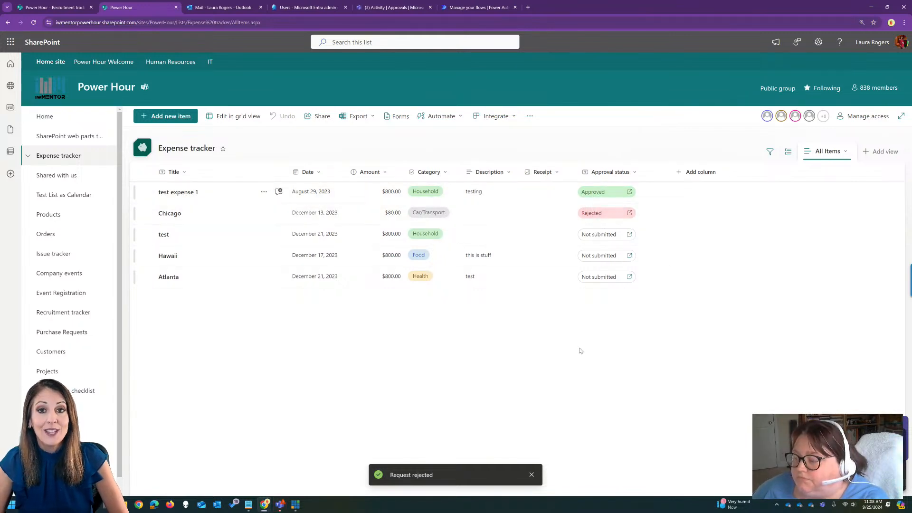
# Switch to Teams, close the open approval request details, and minimize the window to return to the list.
pyautogui.click(279, 504)
pyautogui.click(659, 176)
pyautogui.click(706, 114)
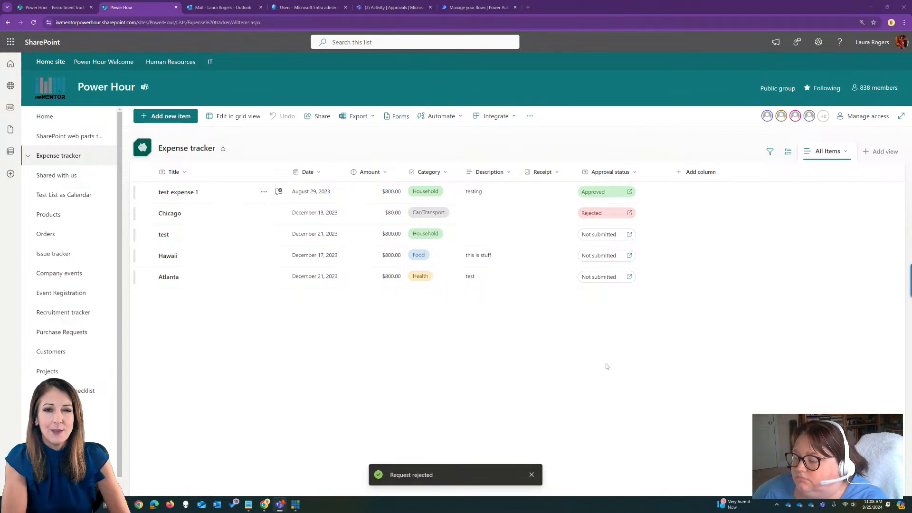
# Compare the approval request details of test expense 1 and Chicago, including the option to resubmit, and close them.
pyautogui.click(595, 192)
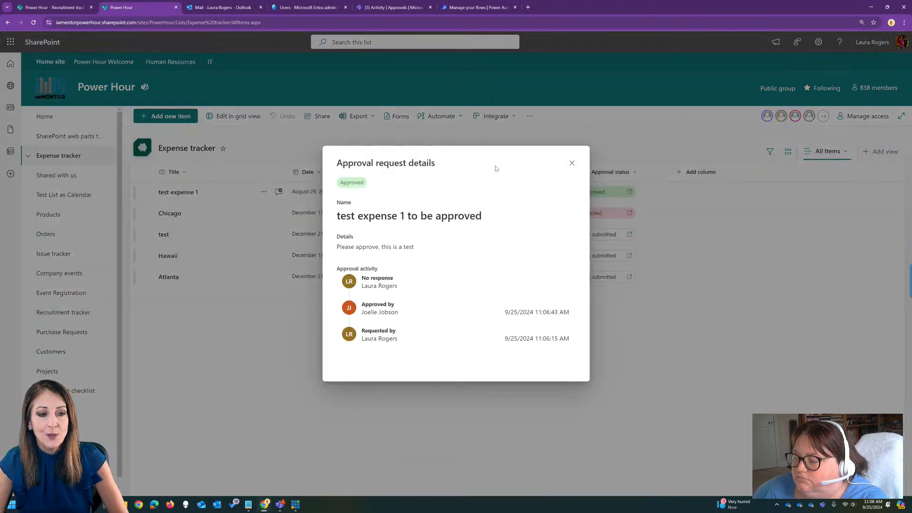
pyautogui.click(572, 163)
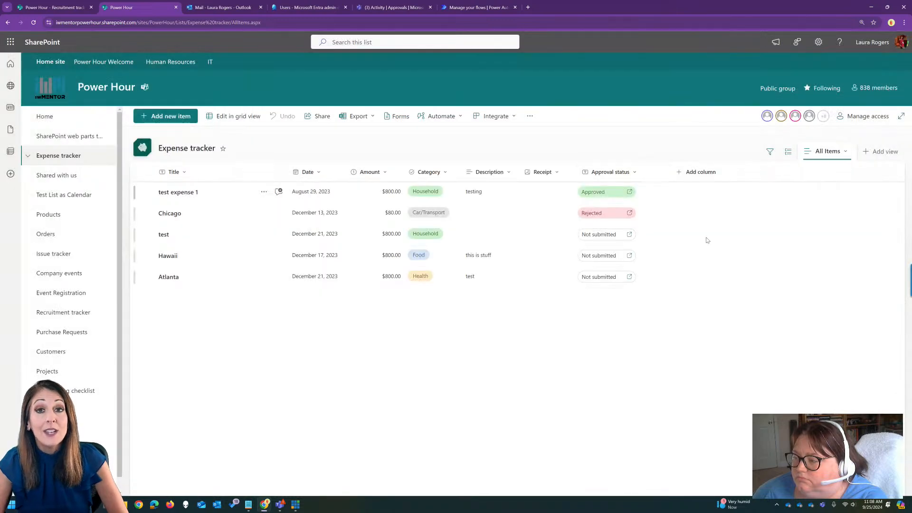
pyautogui.click(597, 213)
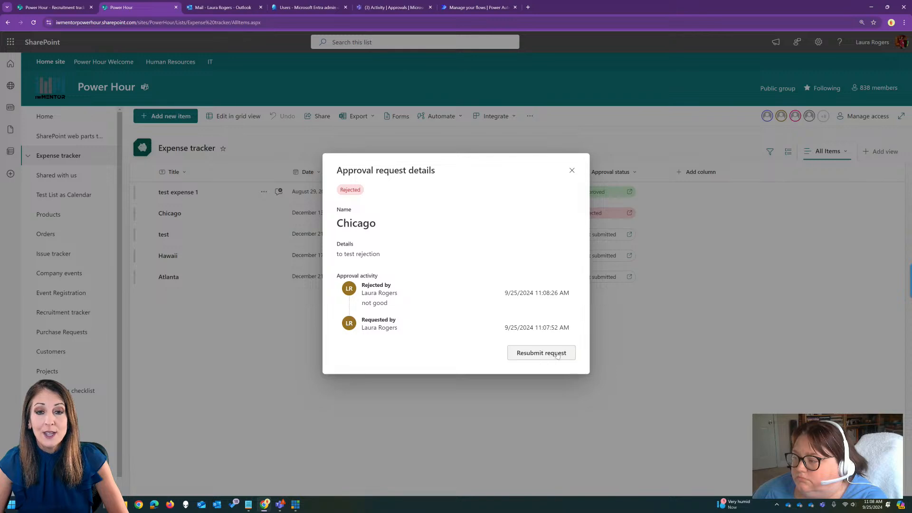
pyautogui.click(572, 171)
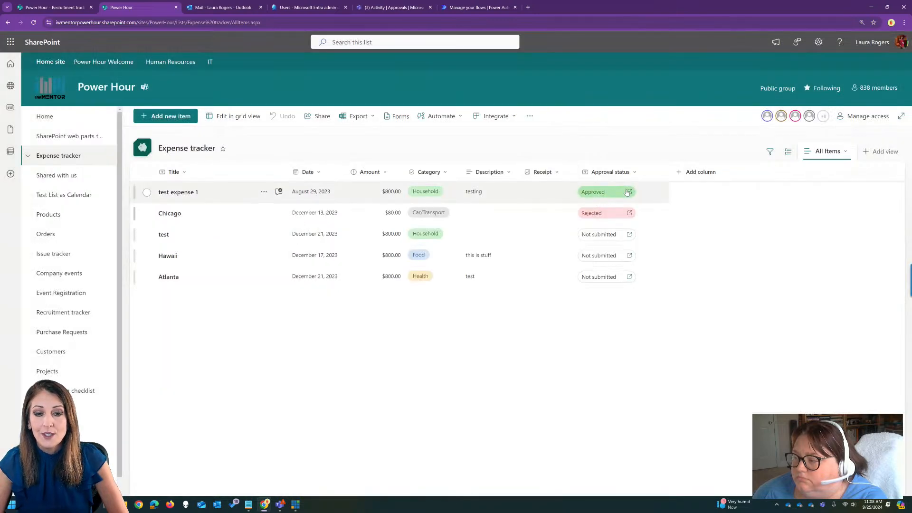
# Review the approval request details of test expense 1 and the version history of the Chicago item, closing each.
pyautogui.click(623, 191)
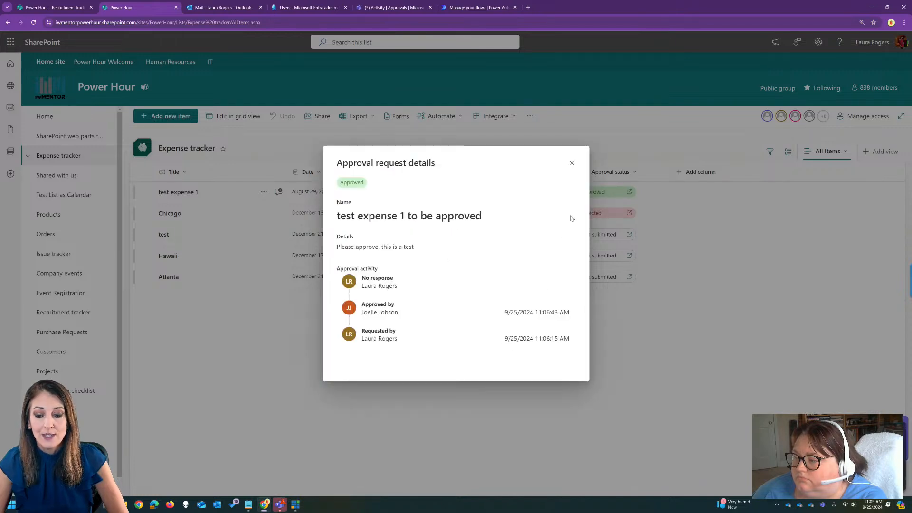
pyautogui.click(572, 163)
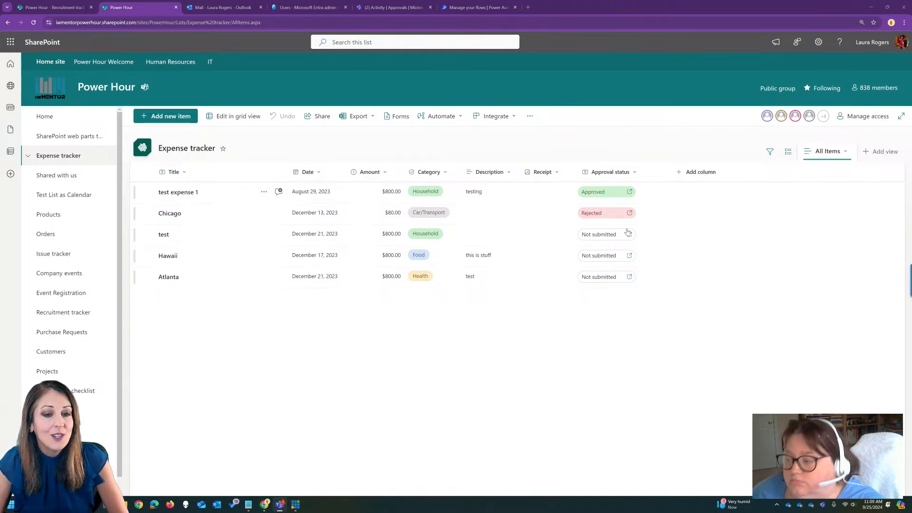
pyautogui.rightClick(542, 212)
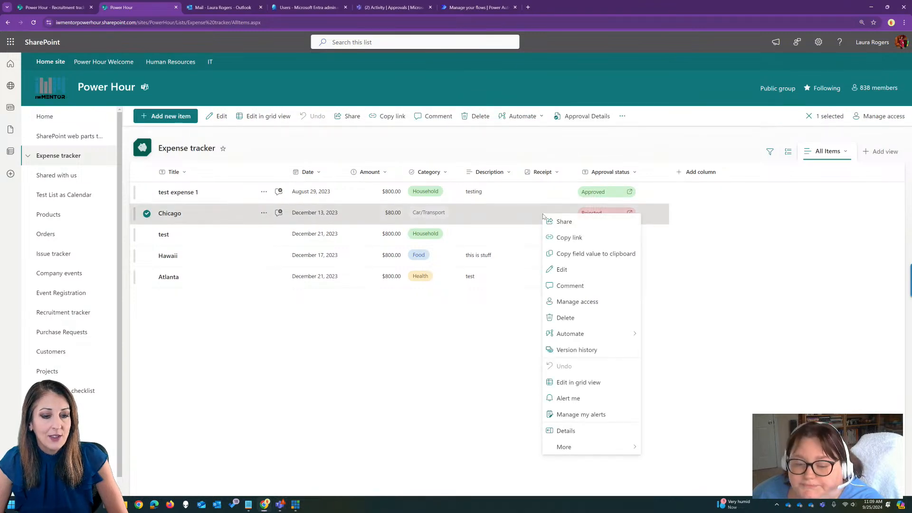
pyautogui.click(576, 350)
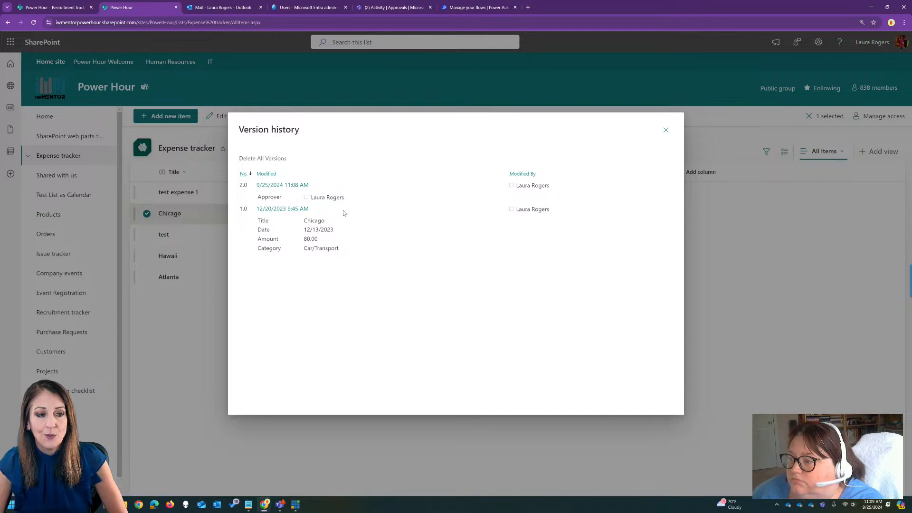
pyautogui.click(665, 130)
# Review the version history of the test expense 1 item and close it.
pyautogui.click(570, 196)
pyautogui.rightClick(551, 195)
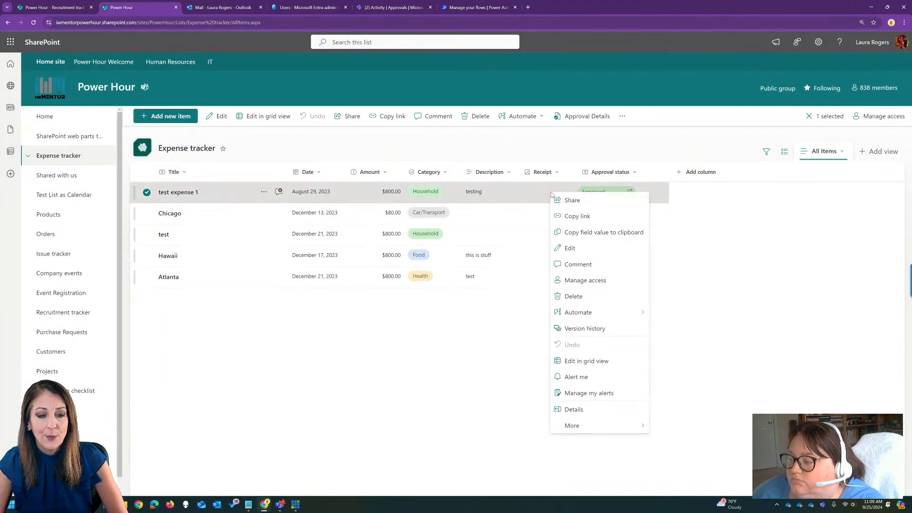
pyautogui.click(589, 324)
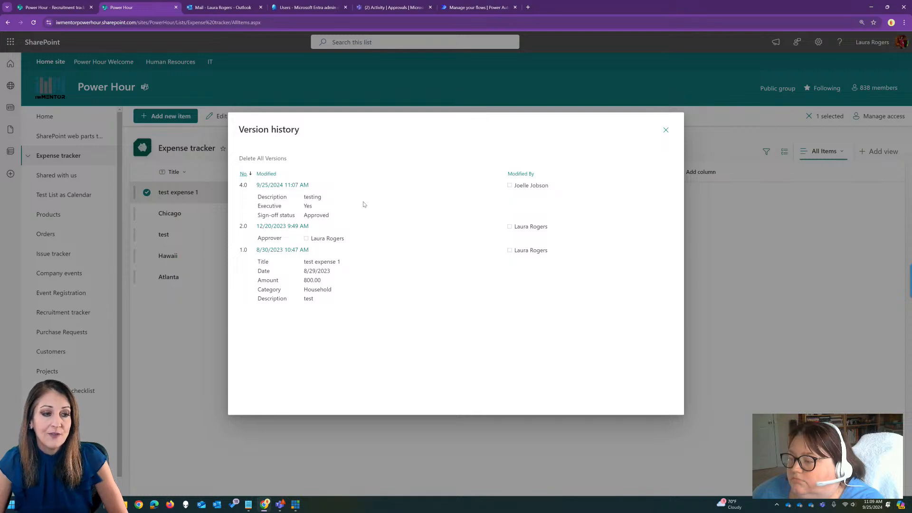
pyautogui.click(666, 129)
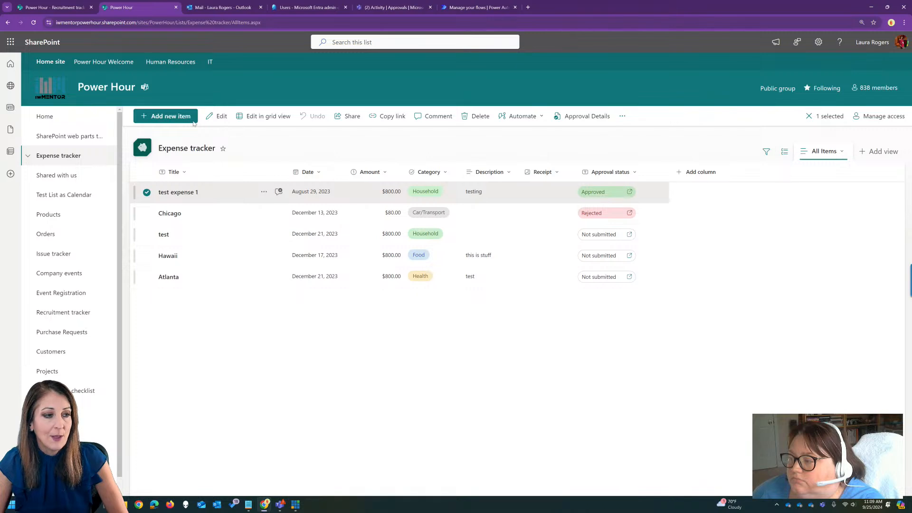
# Add a new expense item titled "this is new" with the amount 8 and the category Personal, and save it.
pyautogui.click(165, 116)
pyautogui.write('this is new')
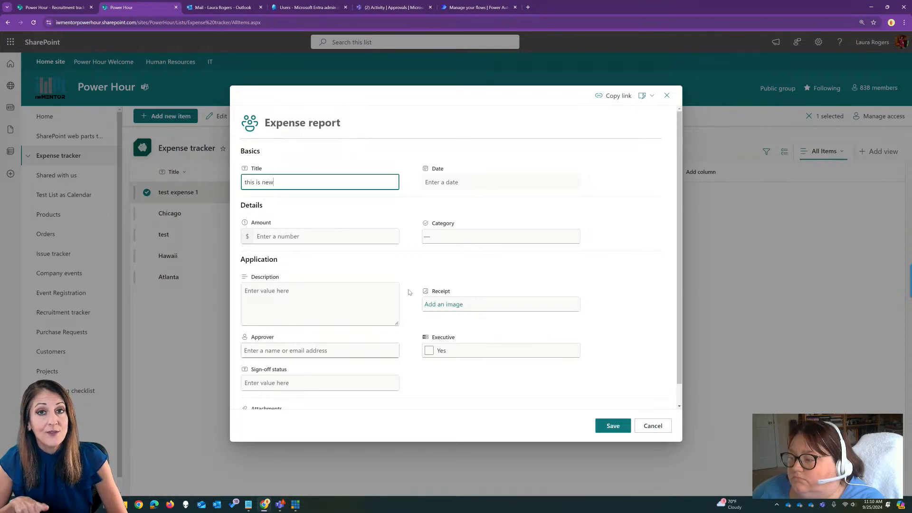
pyautogui.click(326, 235)
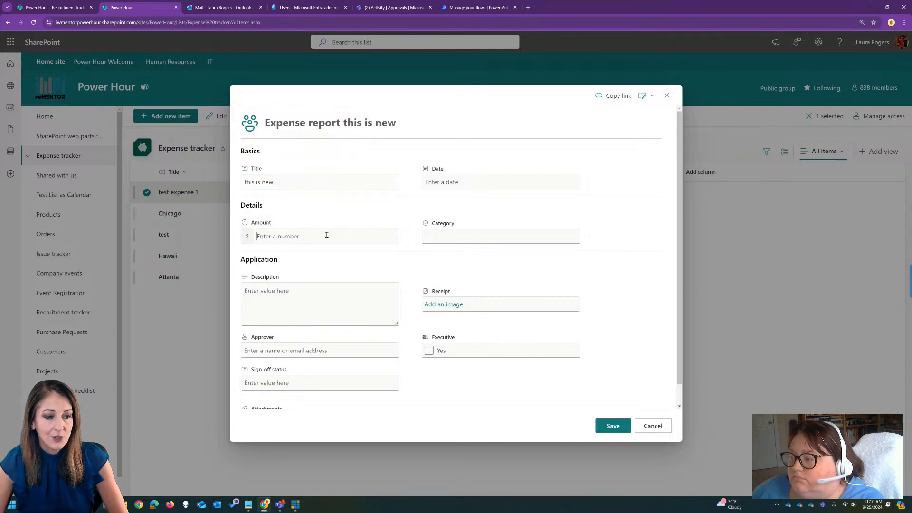
pyautogui.write('8')
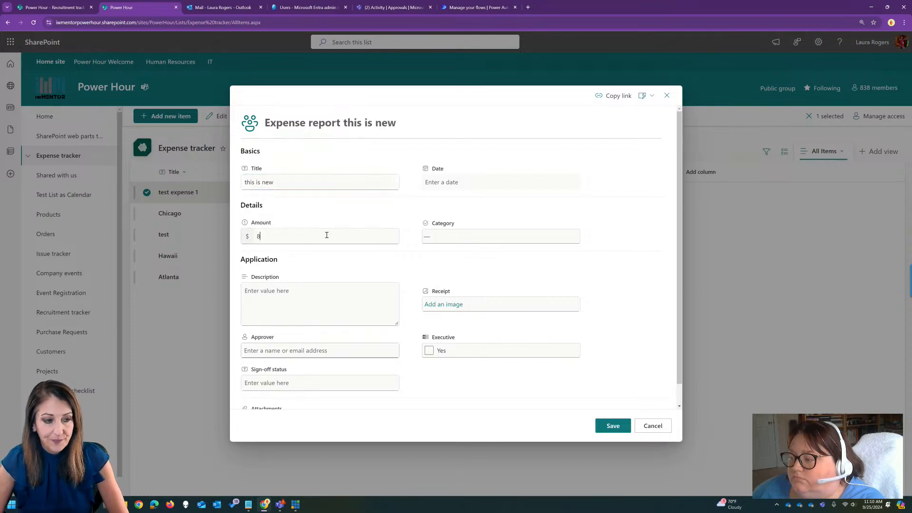
pyautogui.click(513, 235)
pyautogui.click(550, 301)
pyautogui.click(613, 426)
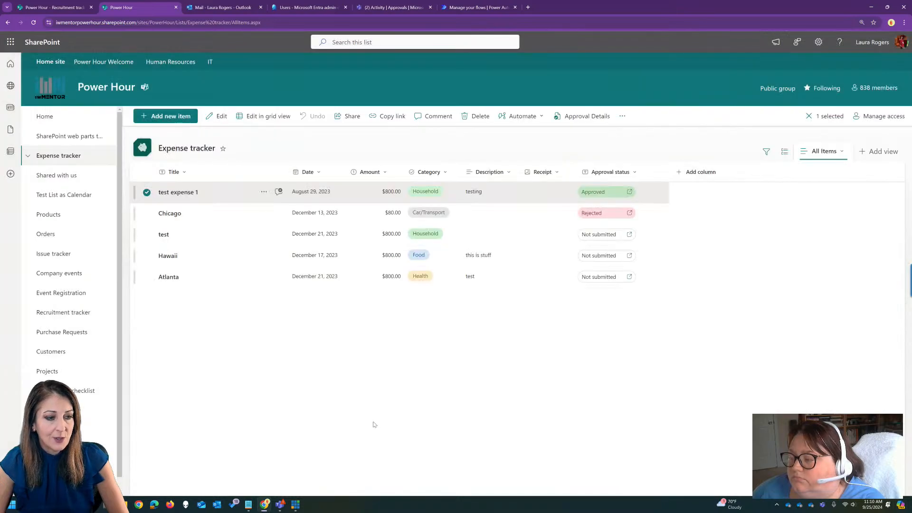
# Examine the version history of the newly added "this is new" item and close it.
pyautogui.click(314, 195)
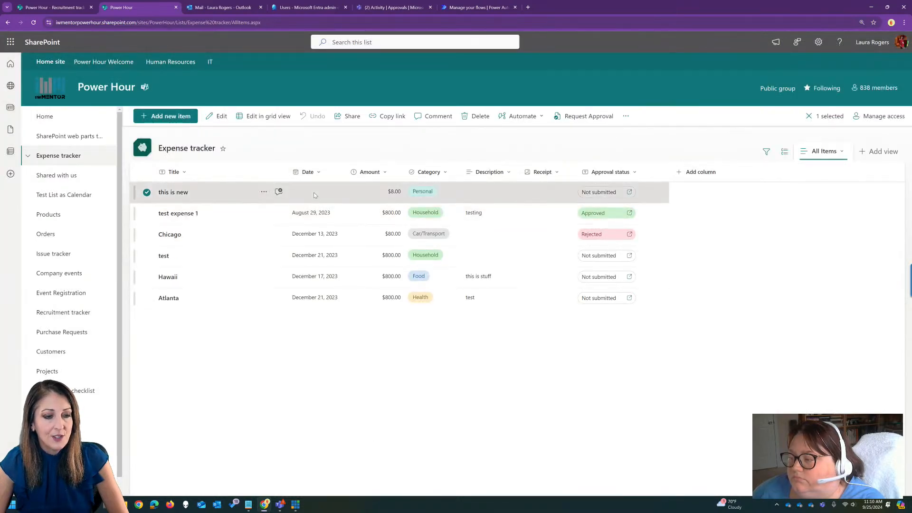
pyautogui.rightClick(315, 193)
pyautogui.click(361, 328)
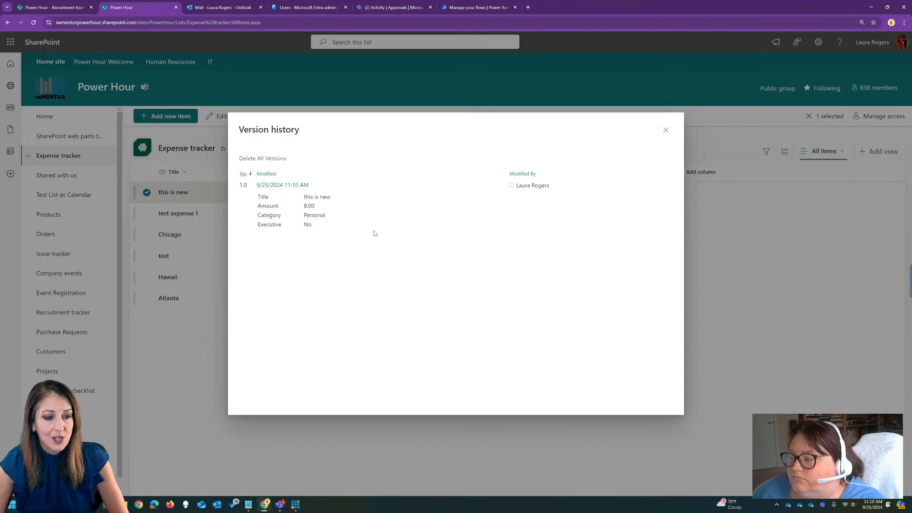
pyautogui.click(665, 131)
# Edit the "this is new" item, setting its date to 9/26/2024 and its amount to 9, and save it.
pyautogui.rightClick(344, 192)
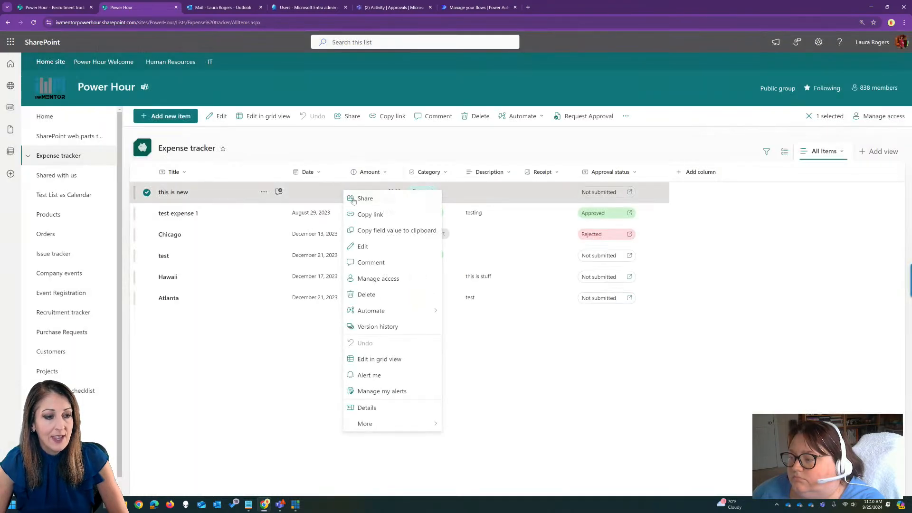
pyautogui.click(357, 245)
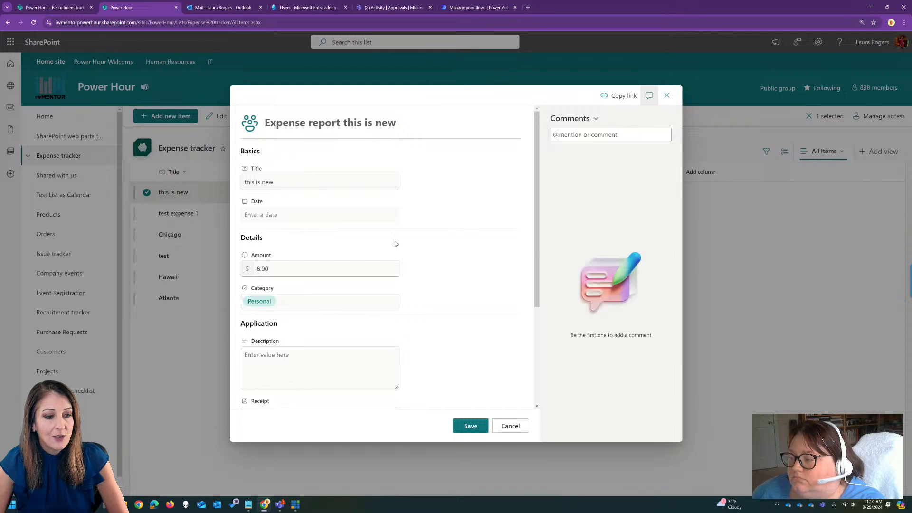
pyautogui.click(308, 217)
pyautogui.click(311, 306)
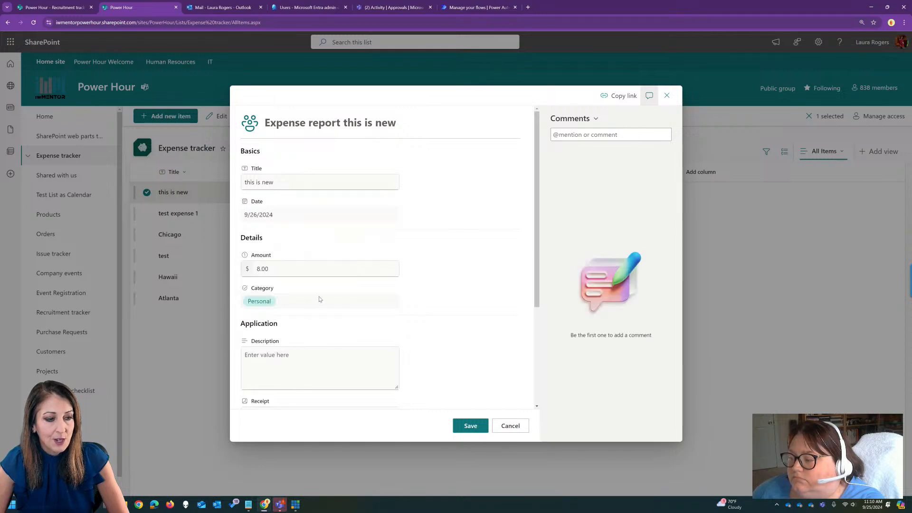
pyautogui.doubleClick(289, 269)
pyautogui.write('9')
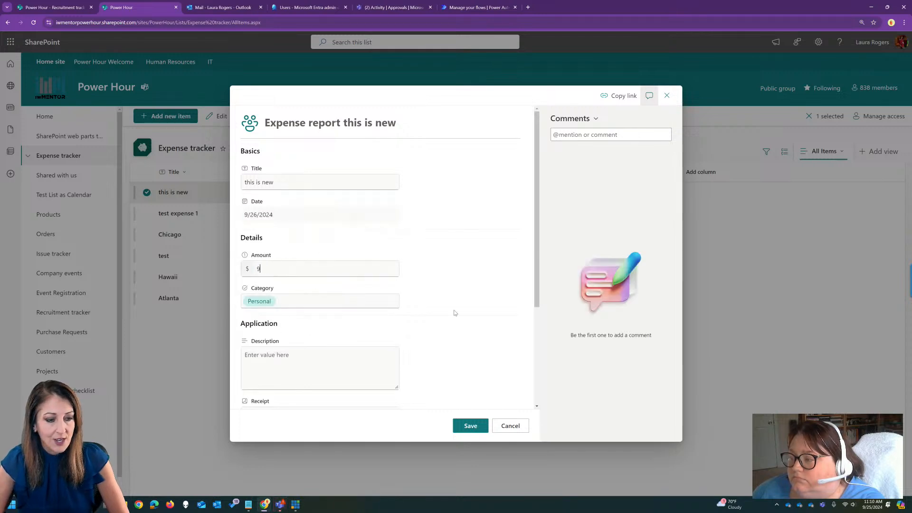
pyautogui.click(467, 427)
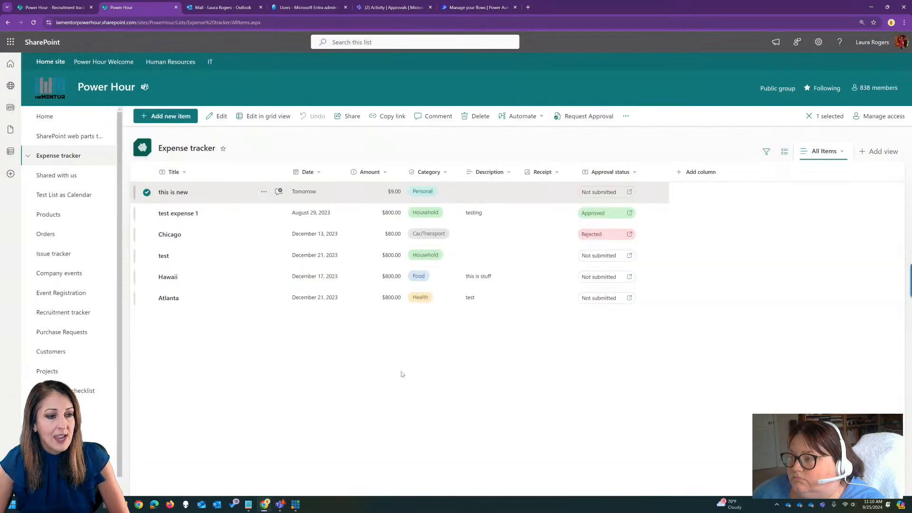
# Check how the date and amount edit is recorded in the version history of "this is new", and reload the list page.
pyautogui.rightClick(334, 189)
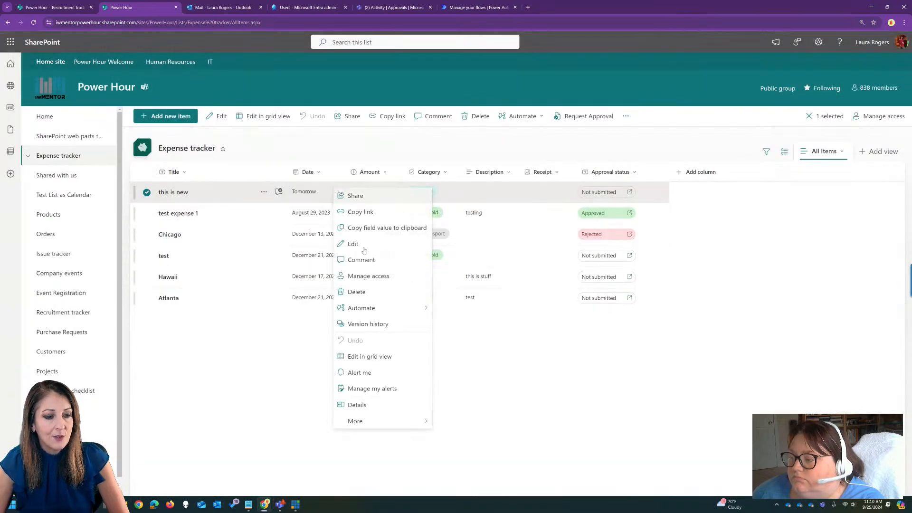
pyautogui.click(399, 324)
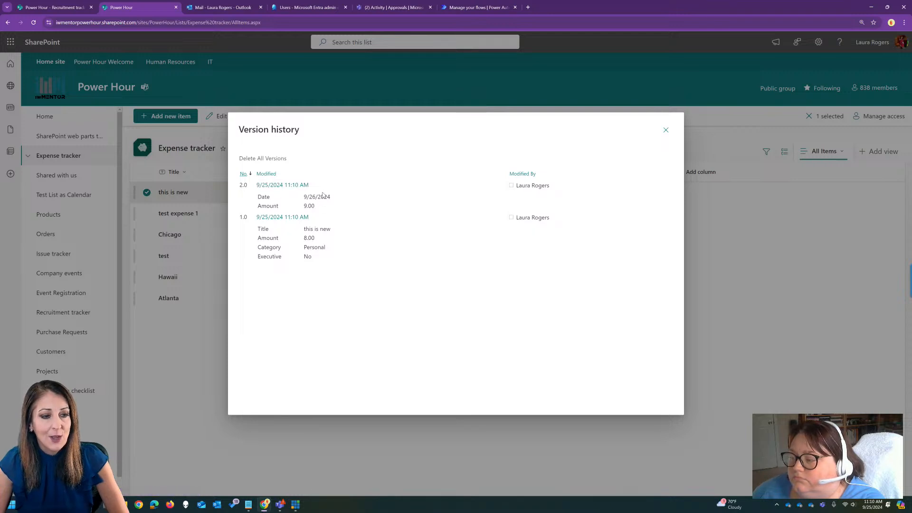
pyautogui.click(665, 130)
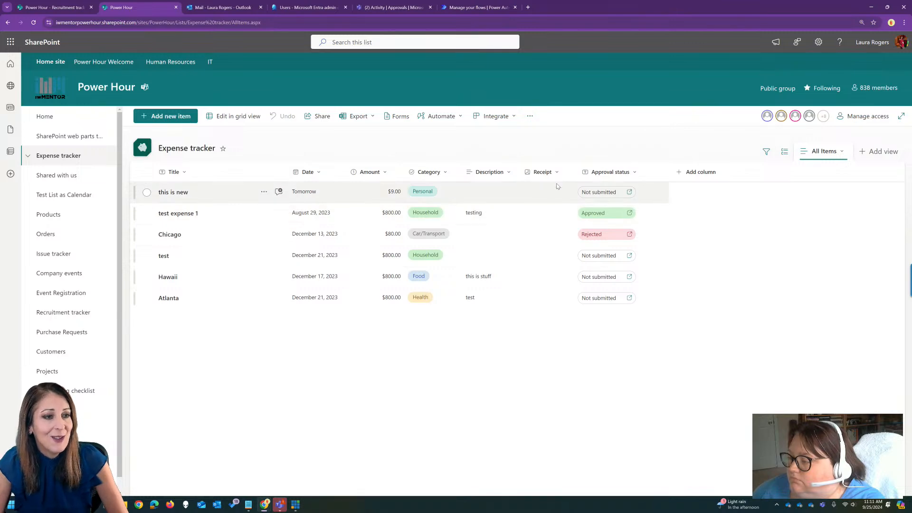
pyautogui.click(559, 22)
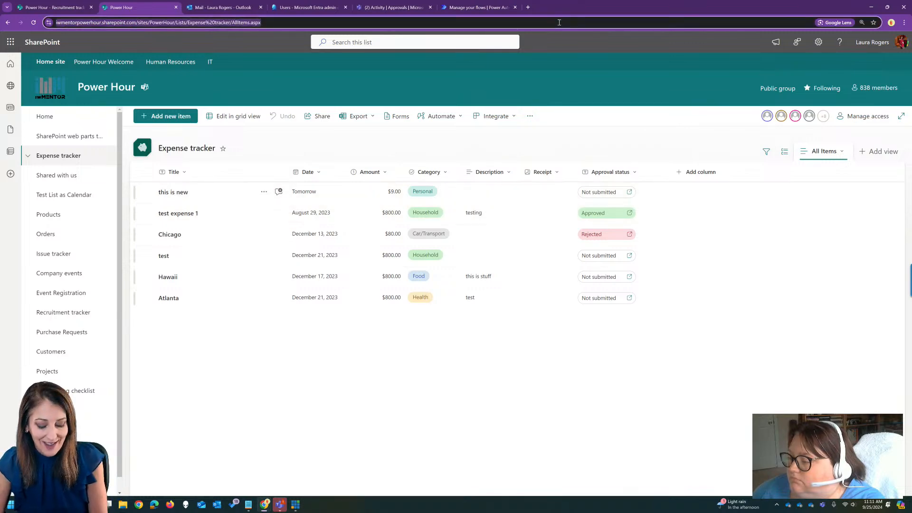
pyautogui.press('Return')
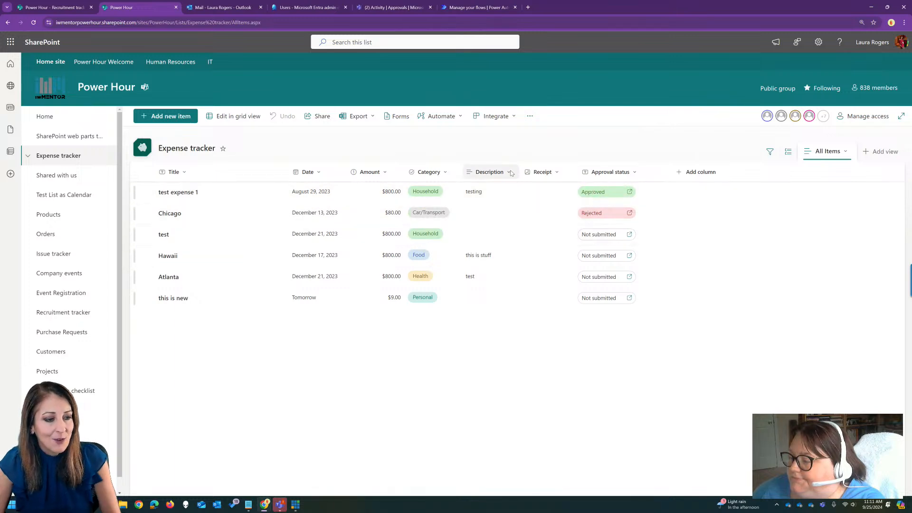
# Submit an approval request for the "this is new" item with one approver and the details "test".
pyautogui.click(597, 298)
pyautogui.click(397, 249)
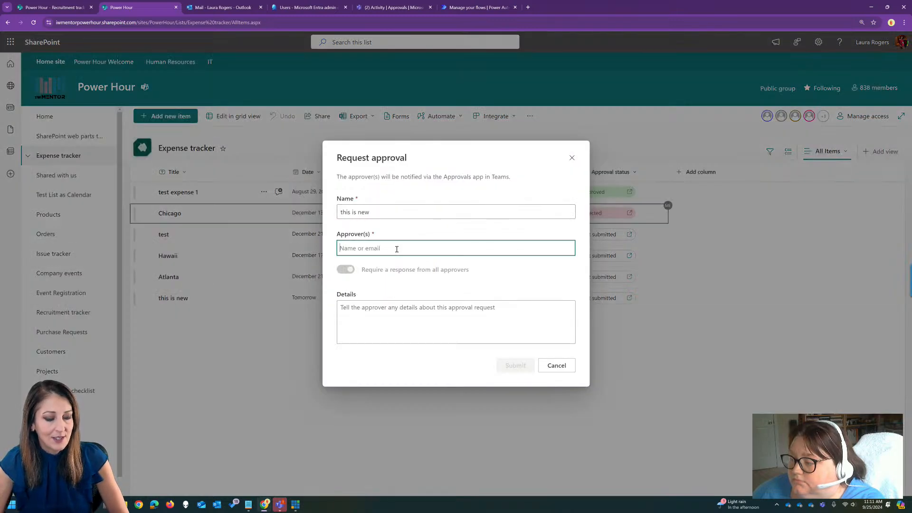
pyautogui.write('laura')
pyautogui.click(392, 316)
pyautogui.click(423, 305)
pyautogui.write('test')
pyautogui.click(513, 365)
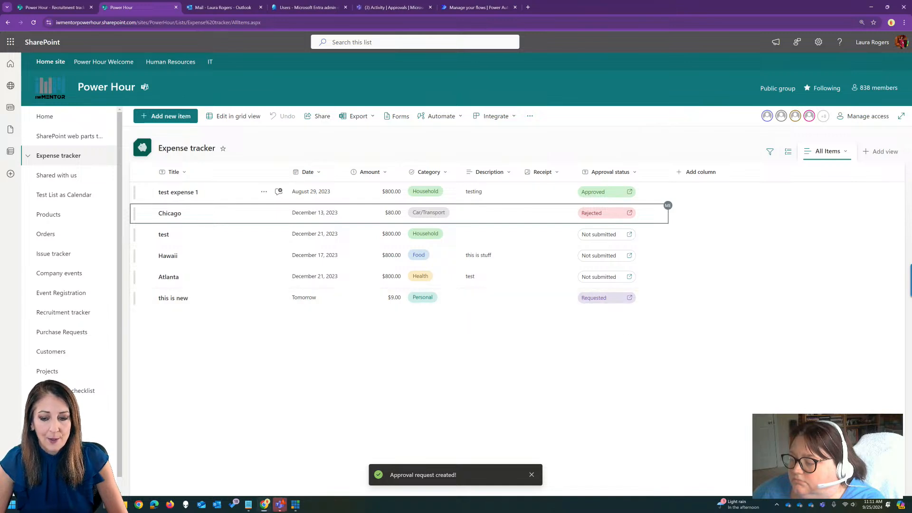
# Check the version history of "this is new" for the submitted approval request and close it.
pyautogui.rightClick(484, 303)
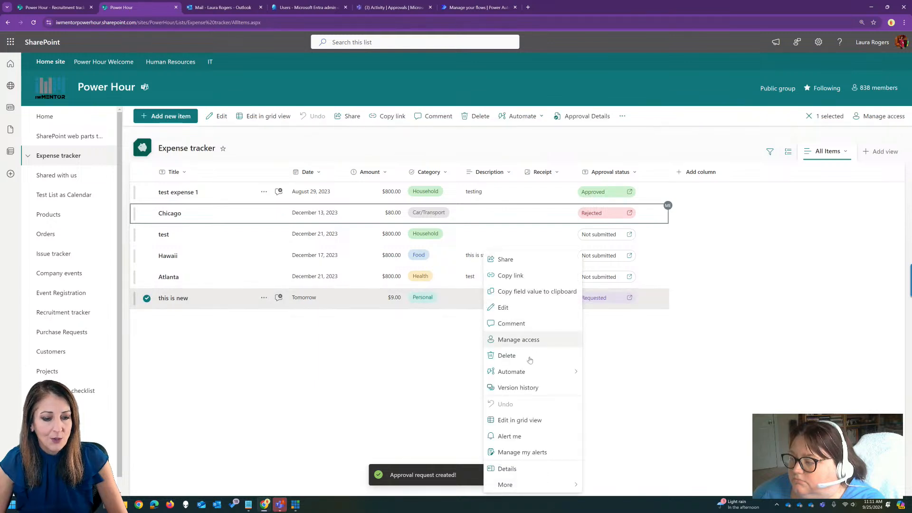
pyautogui.click(517, 387)
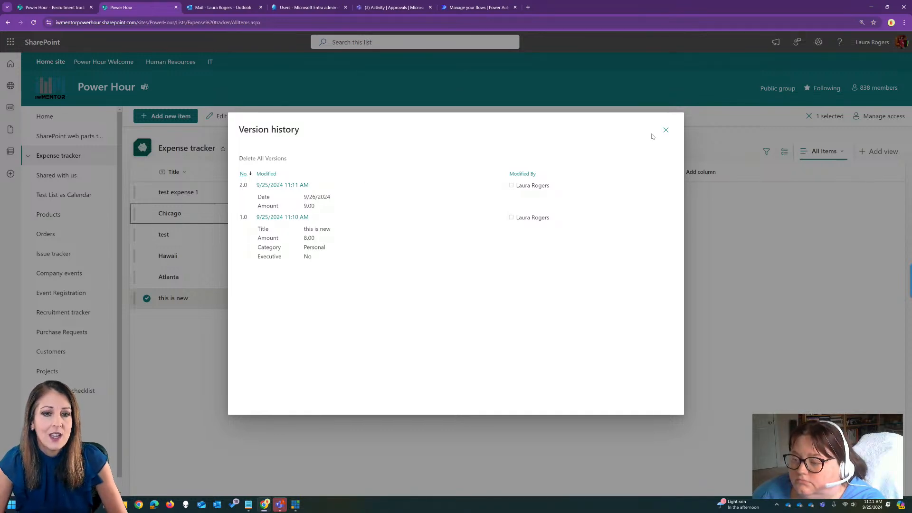
pyautogui.click(666, 129)
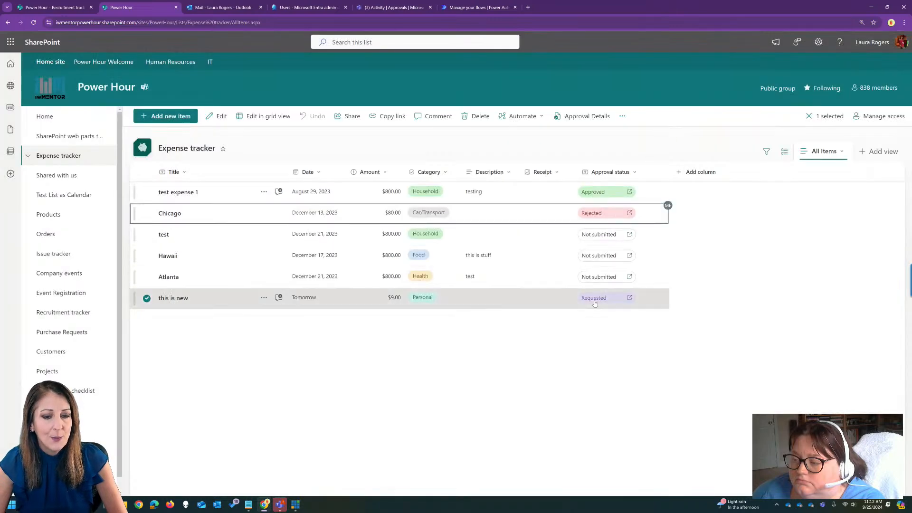
# Approve the request for the "this is new" item and check its version history for the approval.
pyautogui.click(596, 300)
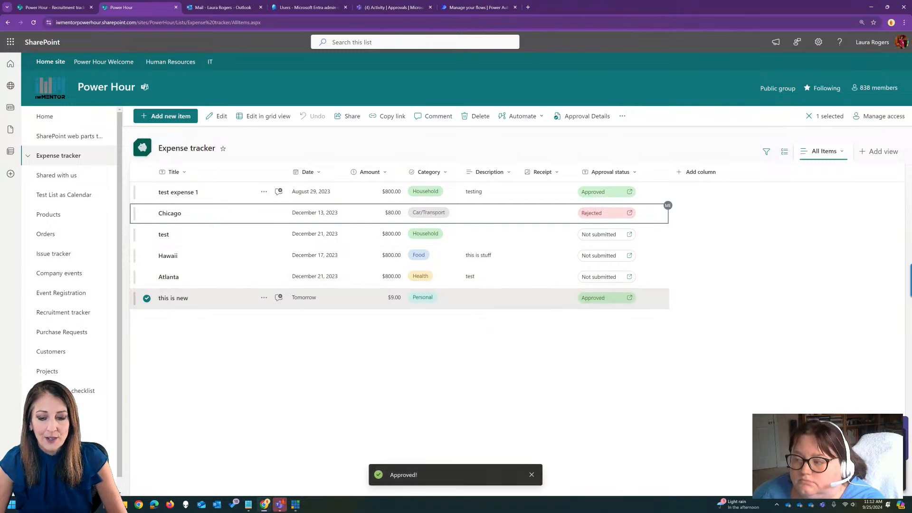
pyautogui.rightClick(519, 296)
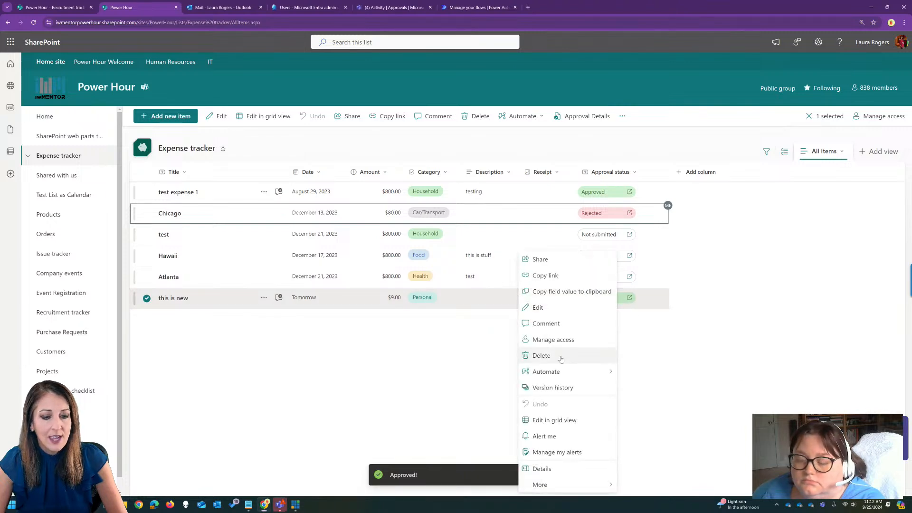
pyautogui.click(563, 387)
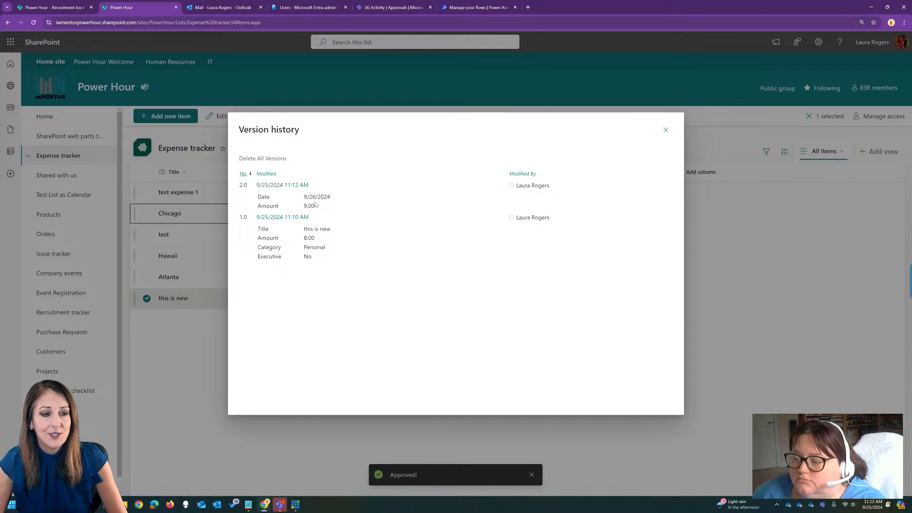
pyautogui.click(666, 131)
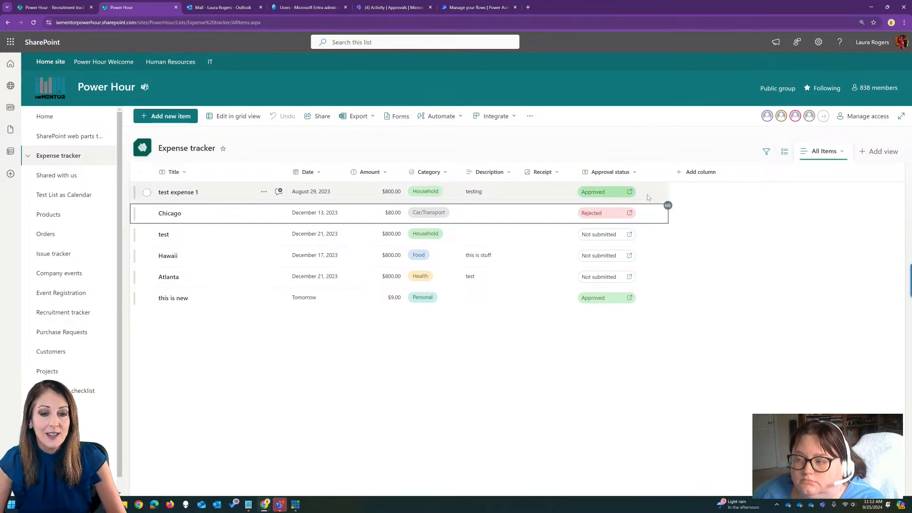
# Show the Approver, Approvers, Responses, Approval Creator and Modified columns in the Expense tracker's All Items view.
pyautogui.click(692, 172)
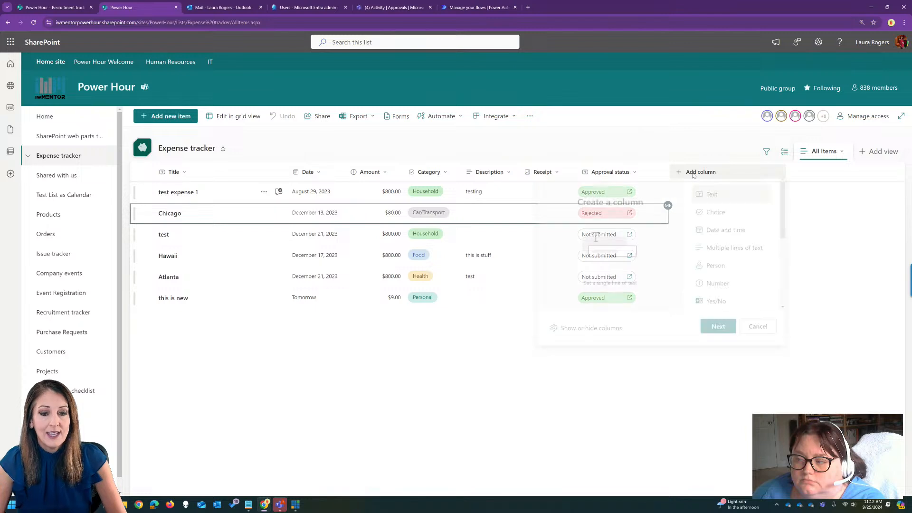
pyautogui.click(592, 332)
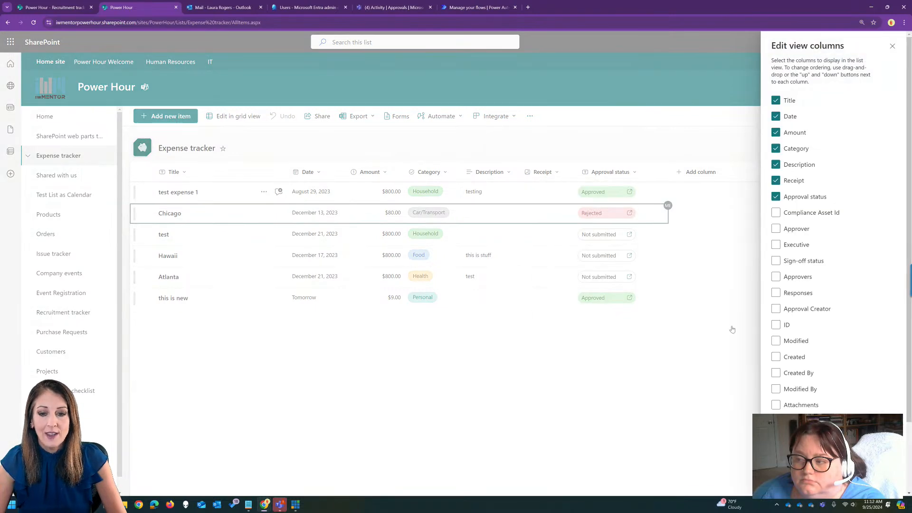
pyautogui.click(775, 228)
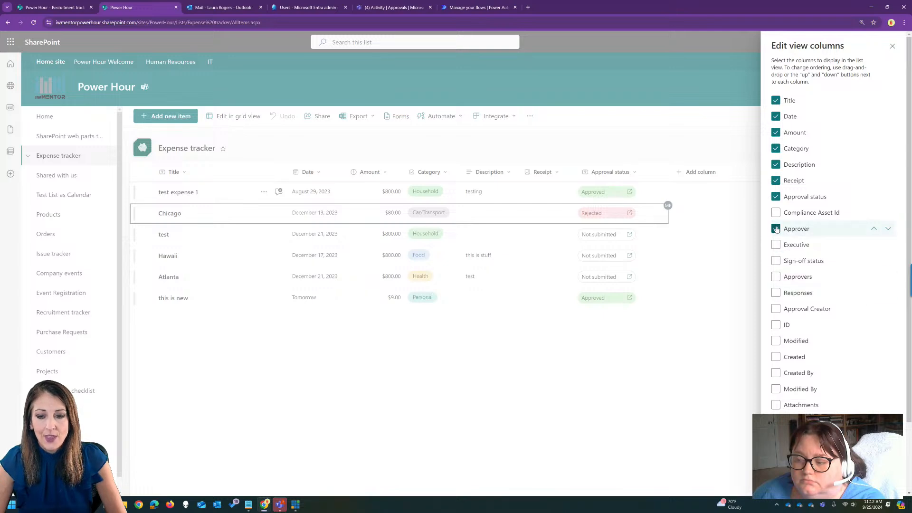
pyautogui.click(776, 276)
pyautogui.click(786, 295)
pyautogui.click(785, 309)
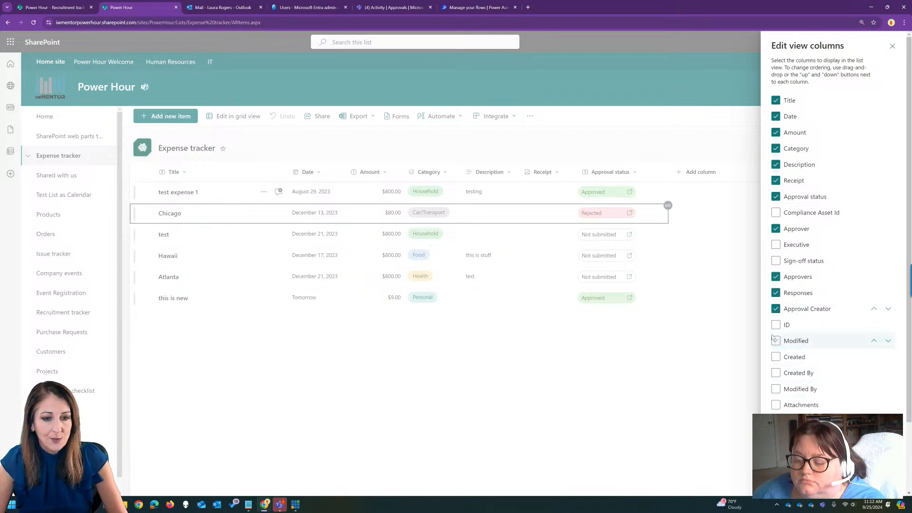
pyautogui.click(776, 341)
pyautogui.scroll(-2, 807, 285)
pyautogui.scroll(2, 790, 271)
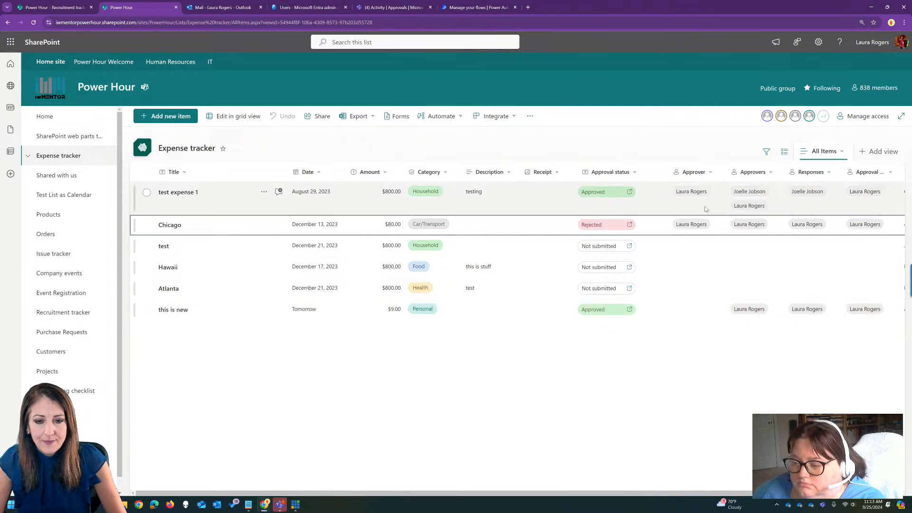
pyautogui.moveTo(744, 493); pyautogui.dragTo(592, 497)
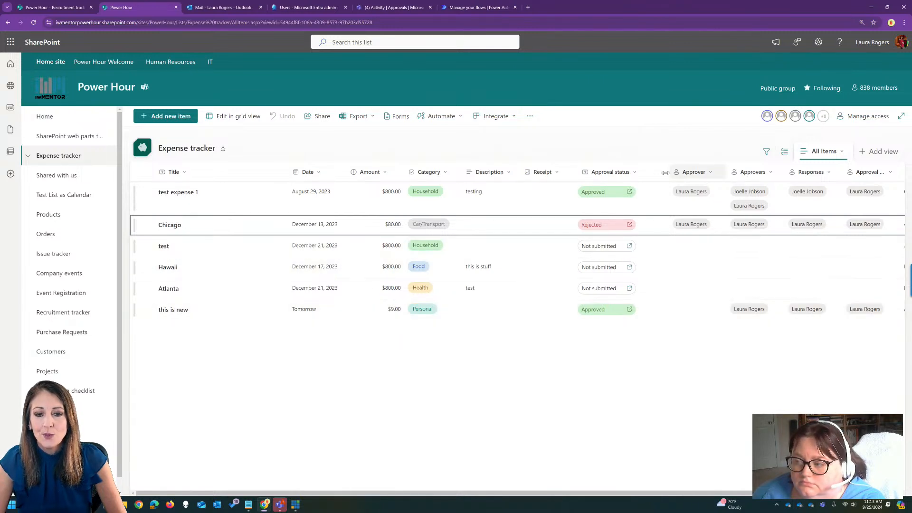
# Hide the Approver column from the view and widen the Approval Creator column to fit its heading.
pyautogui.click(704, 172)
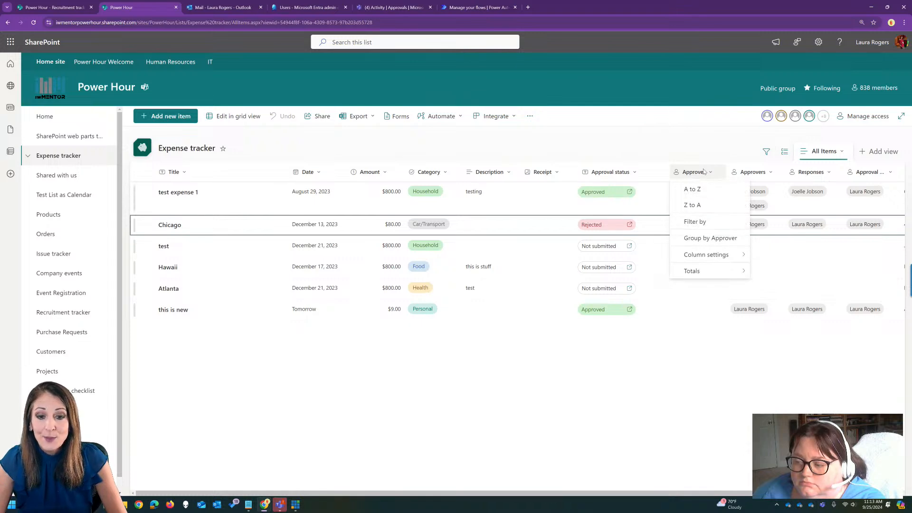
pyautogui.moveTo(716, 257)
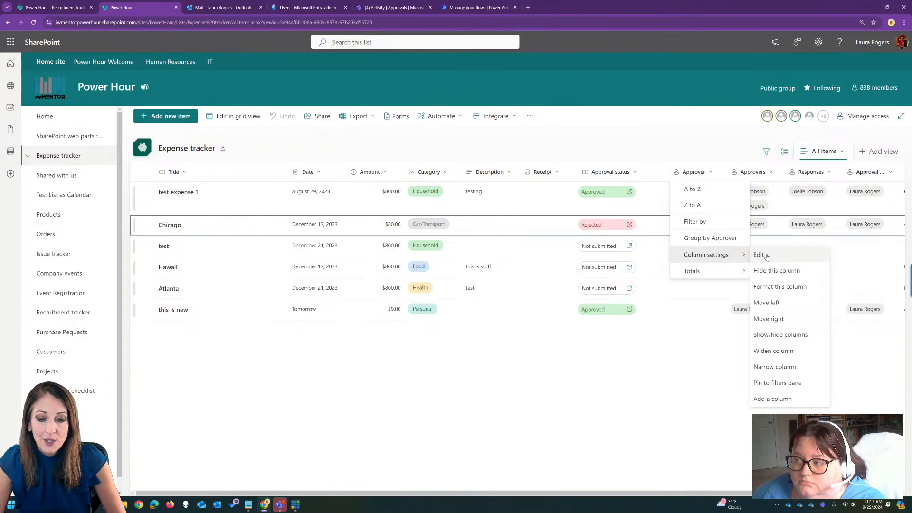
pyautogui.click(775, 271)
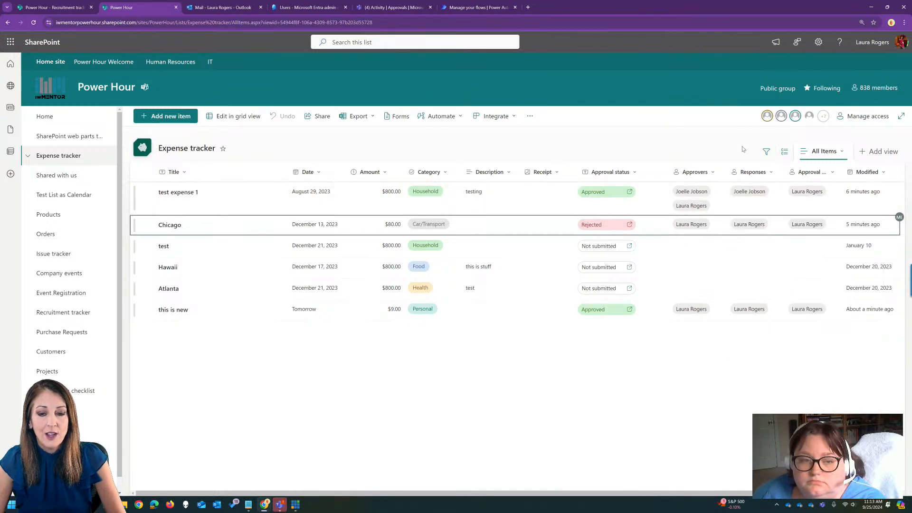
pyautogui.doubleClick(843, 172)
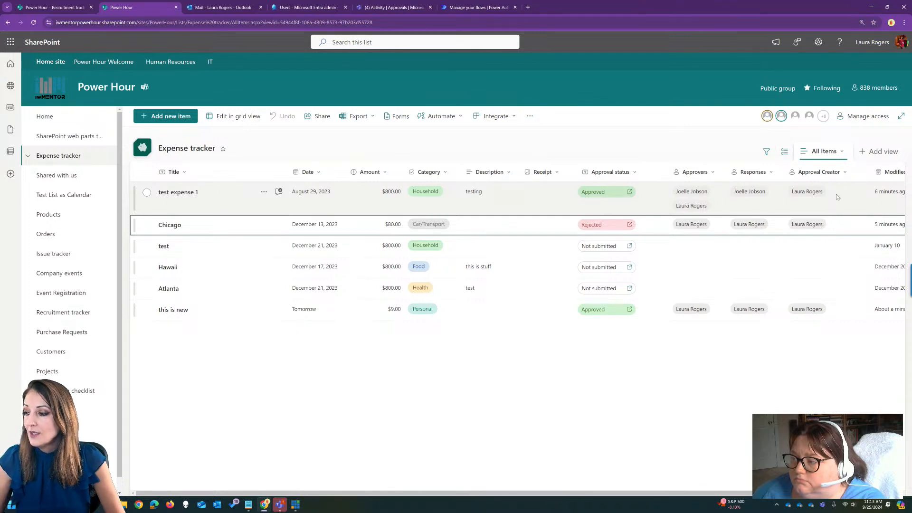
# Edit the approved "this is new" item with description "this is changed" and amount 10, and apply the changes despite cancelling its request.
pyautogui.click(516, 313)
pyautogui.rightClick(516, 313)
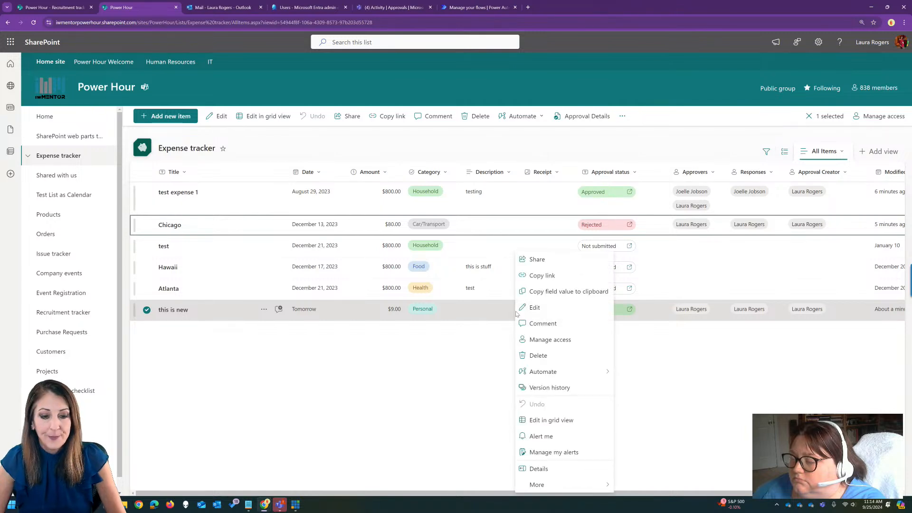
pyautogui.click(545, 309)
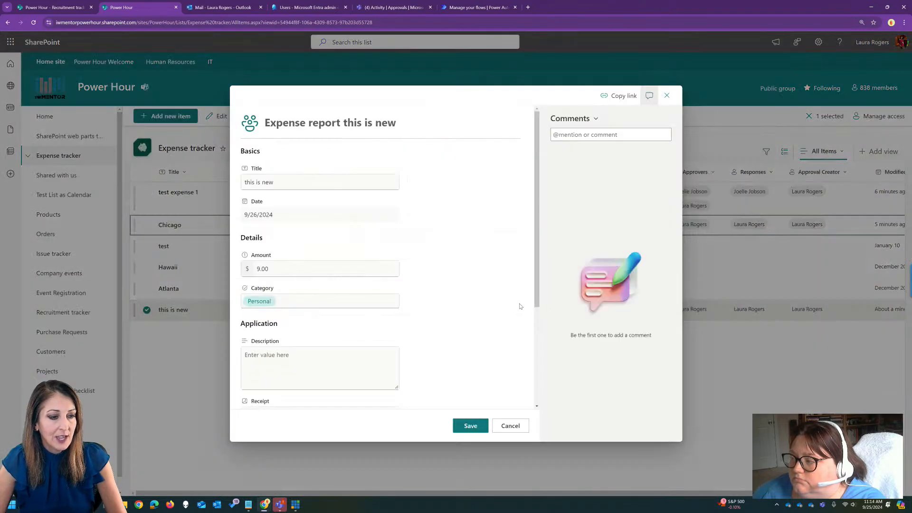
pyautogui.click(287, 357)
pyautogui.write('this is changed')
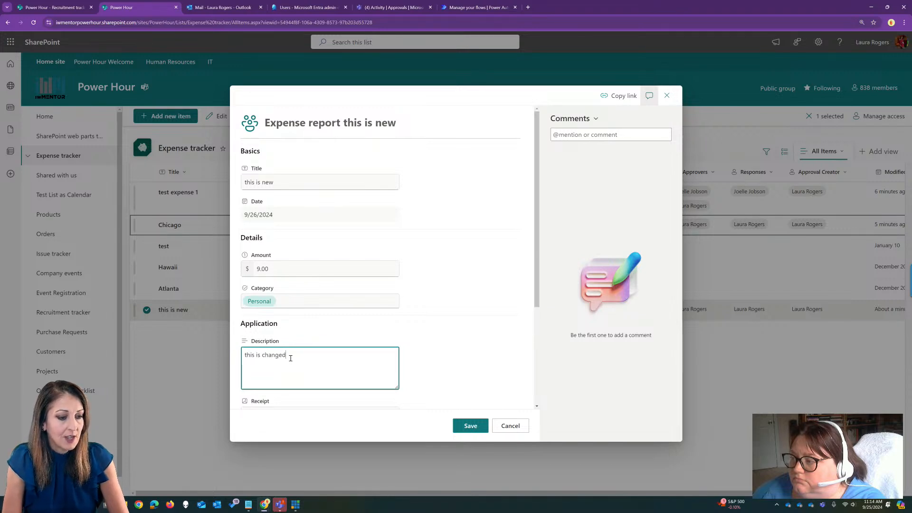
pyautogui.doubleClick(282, 268)
pyautogui.write('10')
pyautogui.click(469, 426)
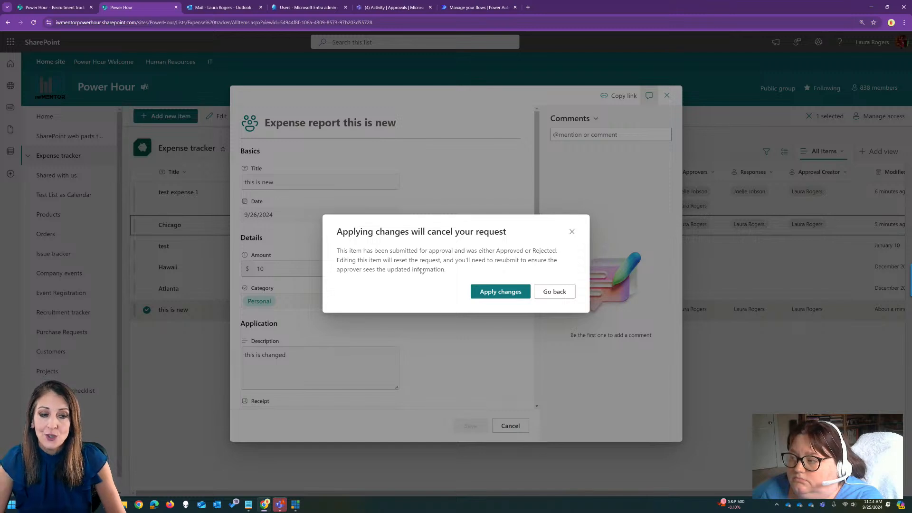
pyautogui.click(486, 286)
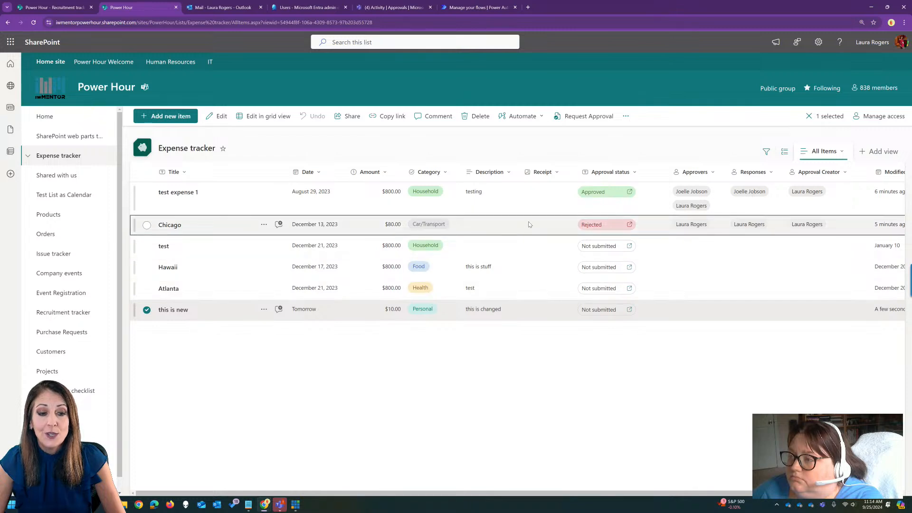
# Set the amount of the approved "test expense 1" item to 900 and apply the changes, resetting its approval request.
pyautogui.click(534, 201)
pyautogui.rightClick(534, 202)
pyautogui.click(563, 255)
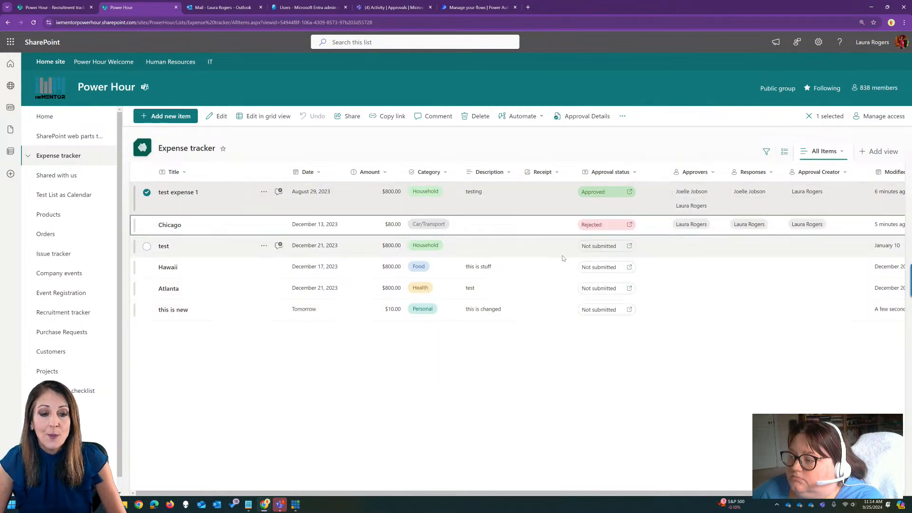
pyautogui.click(337, 270)
pyautogui.write('900')
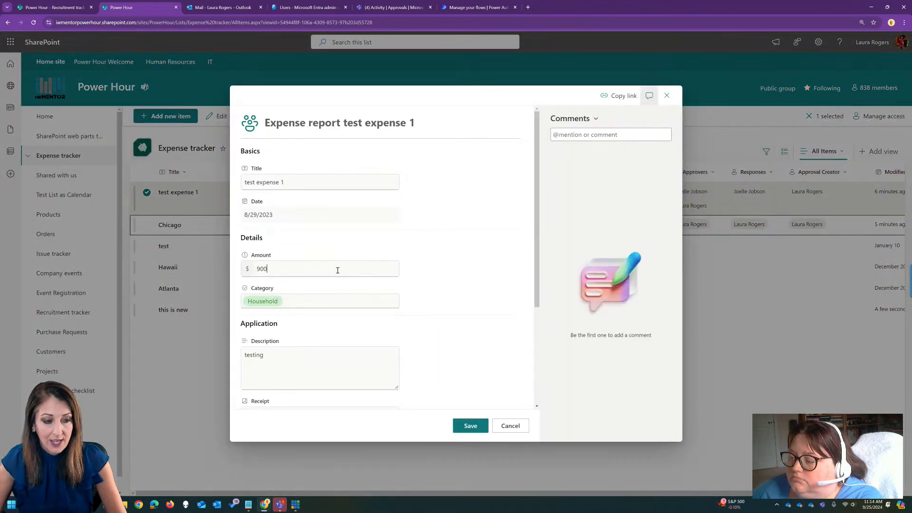
pyautogui.click(470, 425)
pyautogui.click(499, 292)
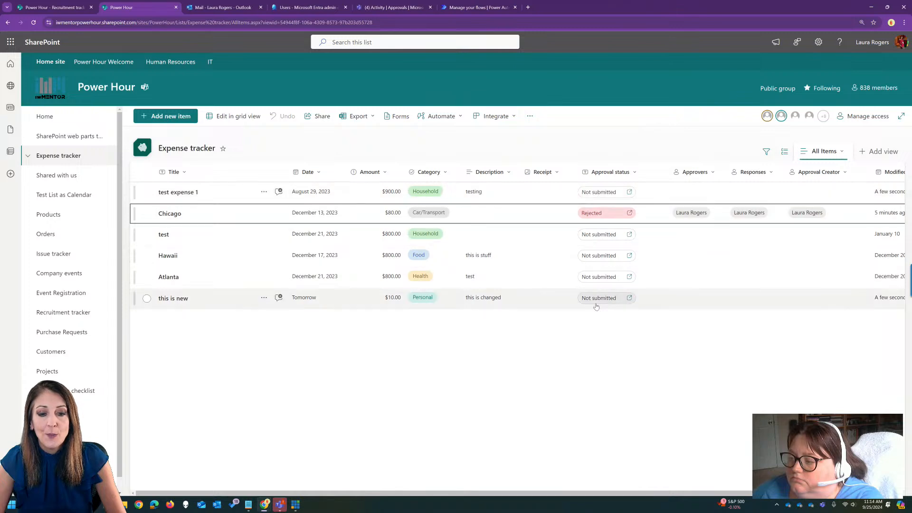
# Review the approval request details of the rejected "Chicago" item and close them.
pyautogui.click(610, 213)
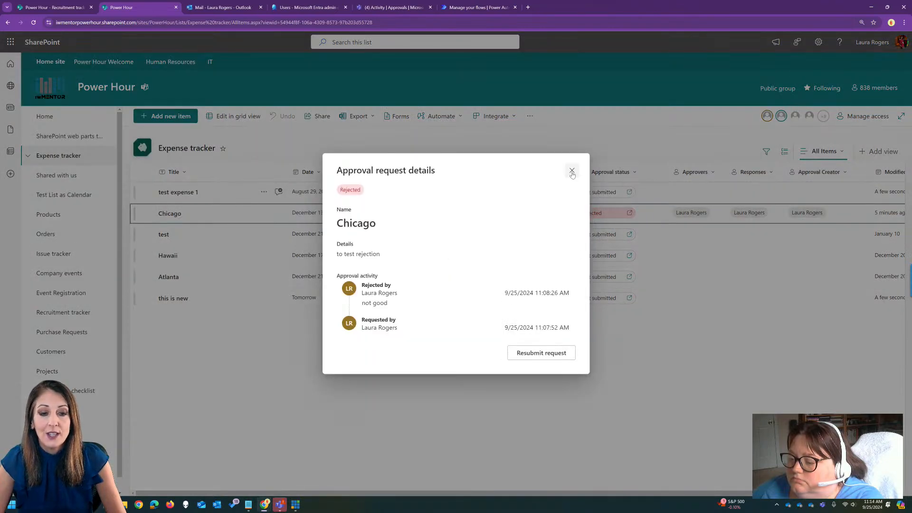
pyautogui.click(572, 171)
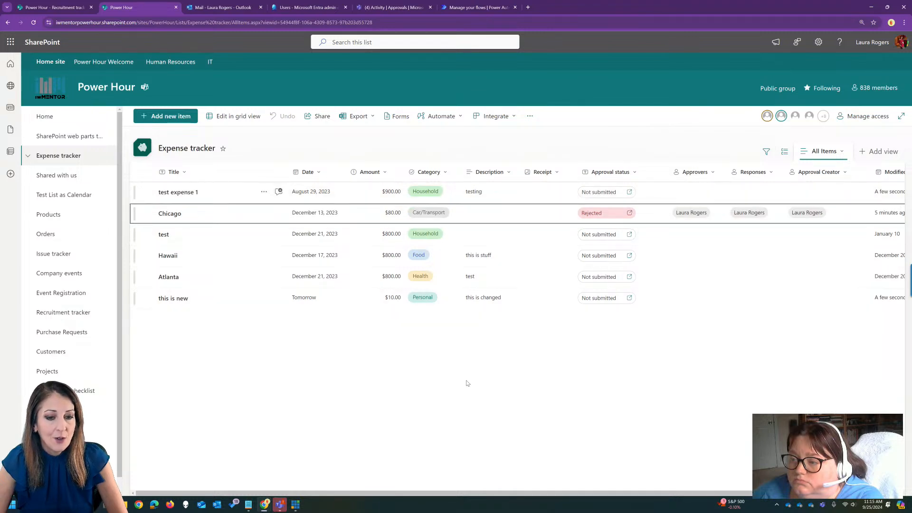
# Start an approval request for "test expense 1" with two approvers and turn off the requirement for a response from all approvers.
pyautogui.click(614, 194)
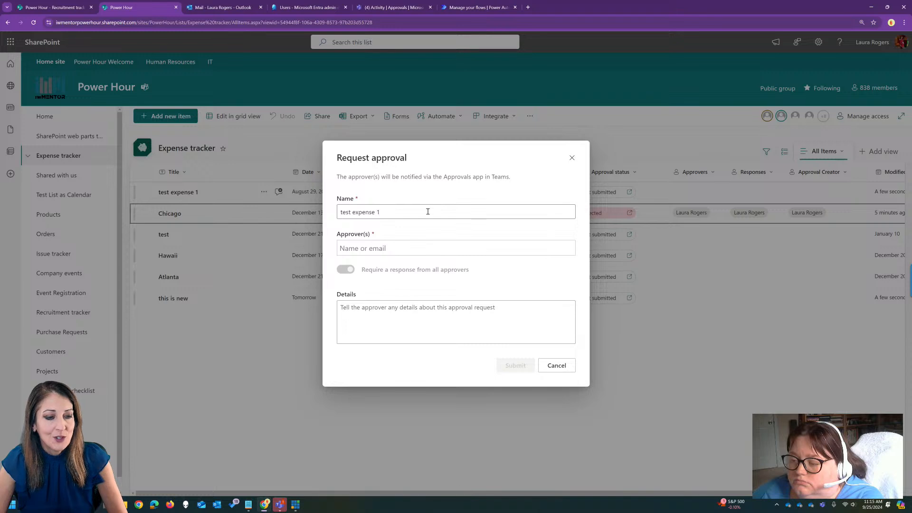
pyautogui.click(413, 249)
pyautogui.write('laura')
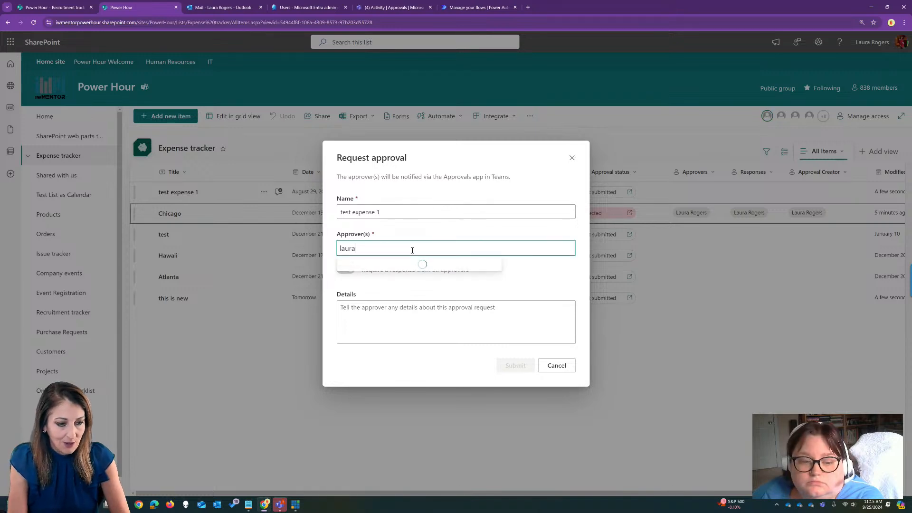
pyautogui.click(401, 318)
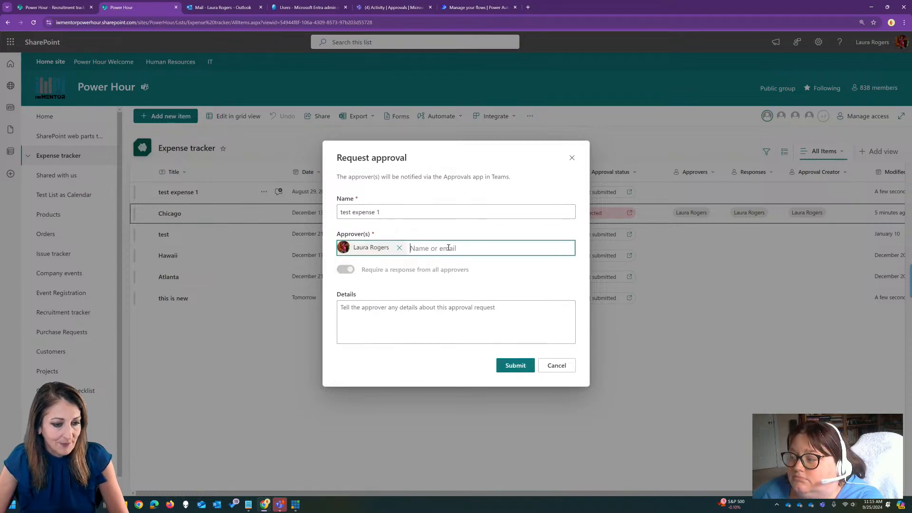
pyautogui.write('joelle')
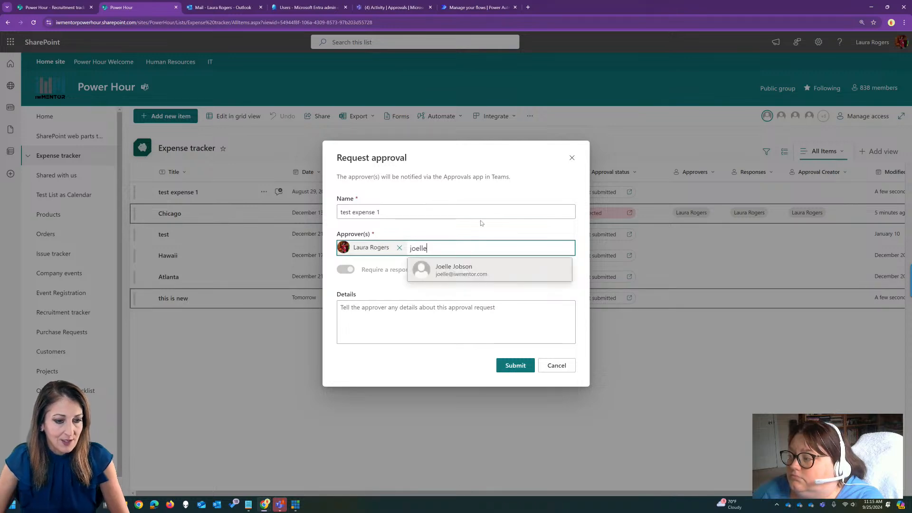
pyautogui.click(456, 267)
pyautogui.click(346, 270)
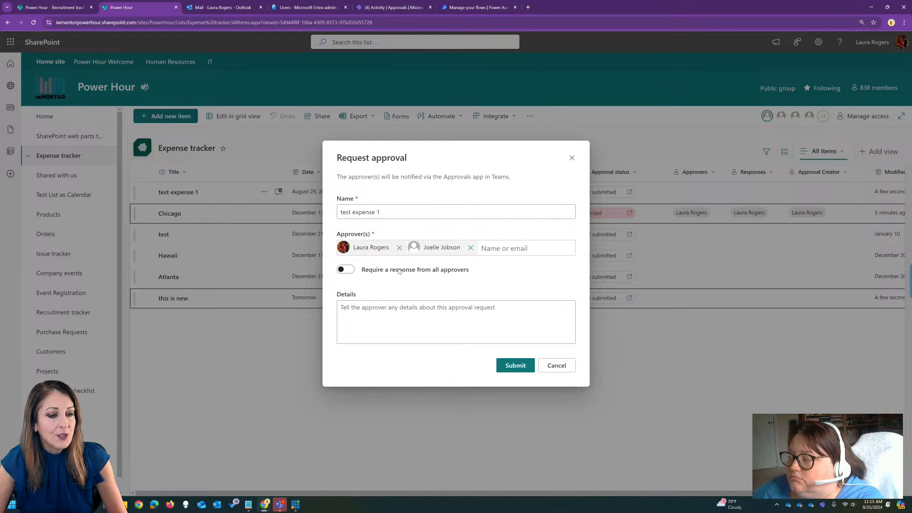
# Append a note beginning "- only 1 ap" to the request name "test expense 1" and submit the request.
pyautogui.click(436, 307)
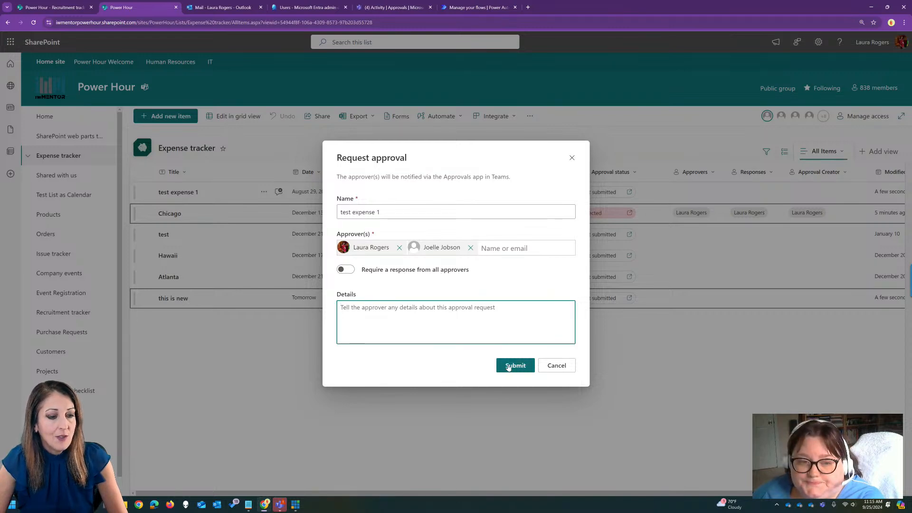
pyautogui.click(396, 211)
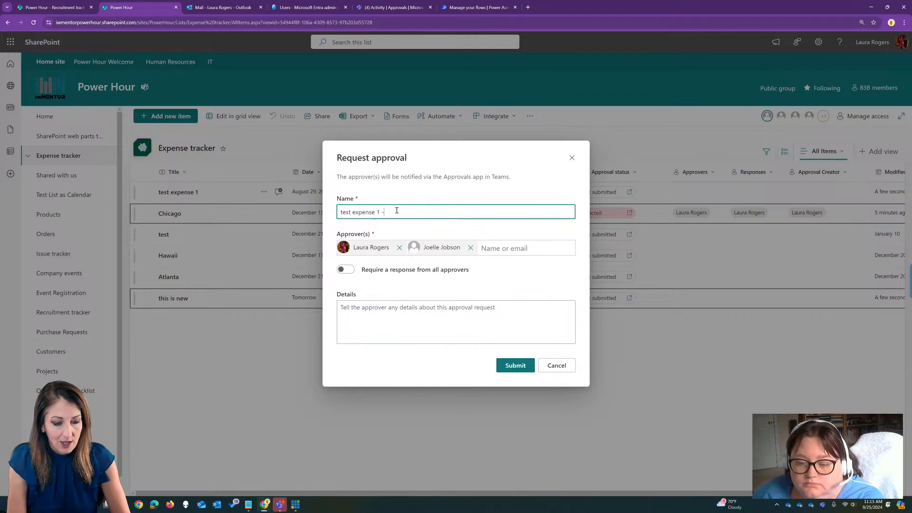
pyautogui.write('- only 1 ')
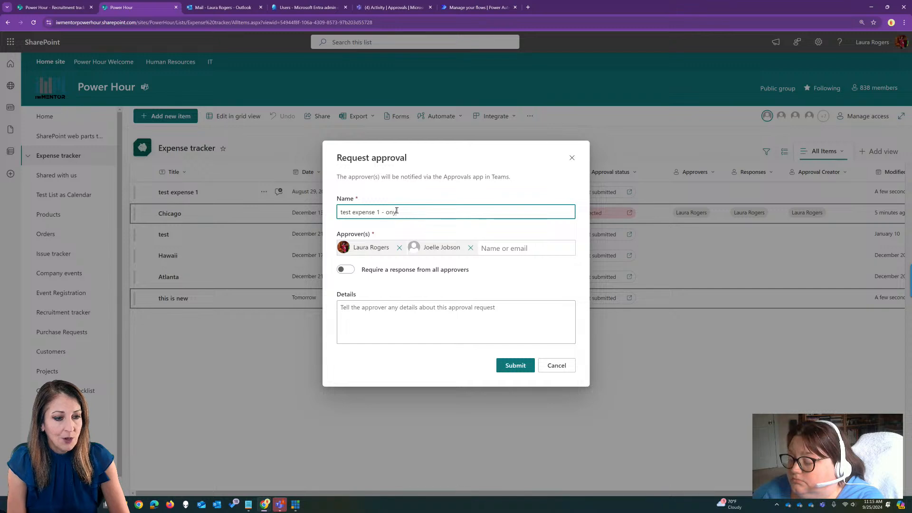
pyautogui.write('approver')
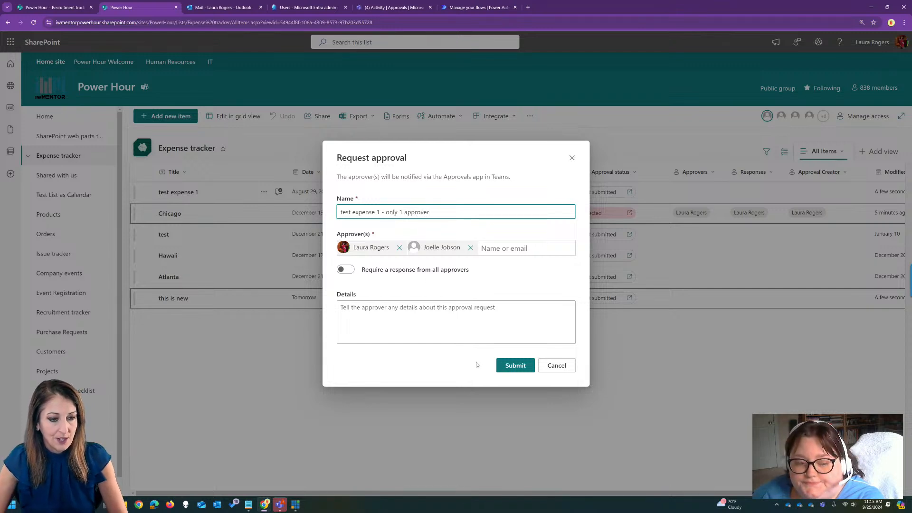
pyautogui.click(513, 365)
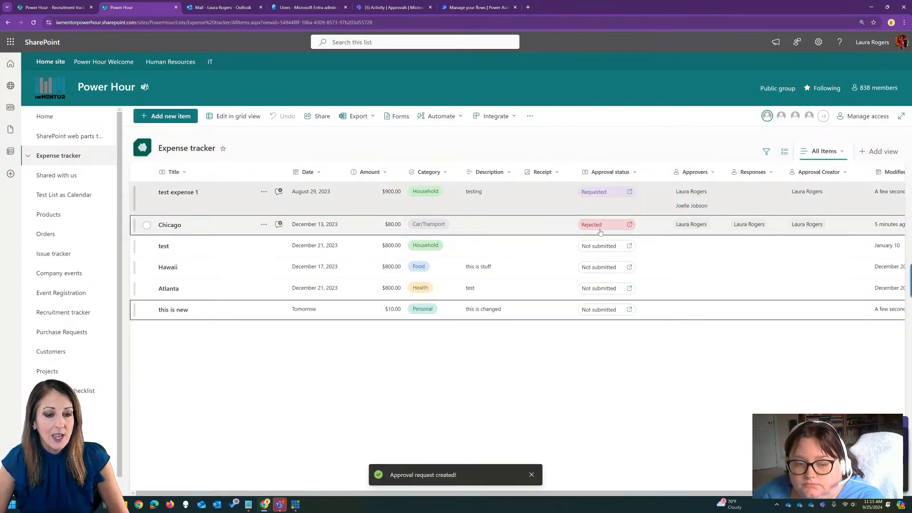
# Start an approval request for the "test" item and name it "test both approvers approve".
pyautogui.click(600, 245)
pyautogui.click(445, 213)
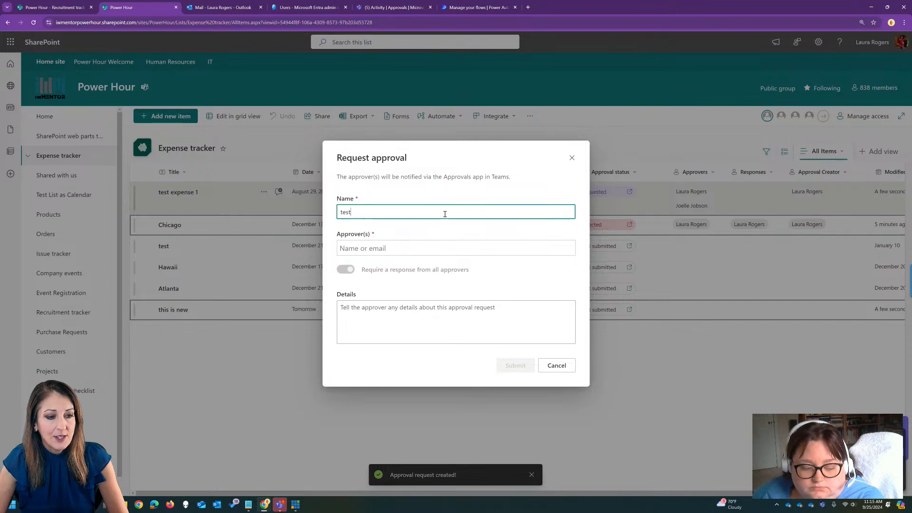
pyautogui.write('bo')
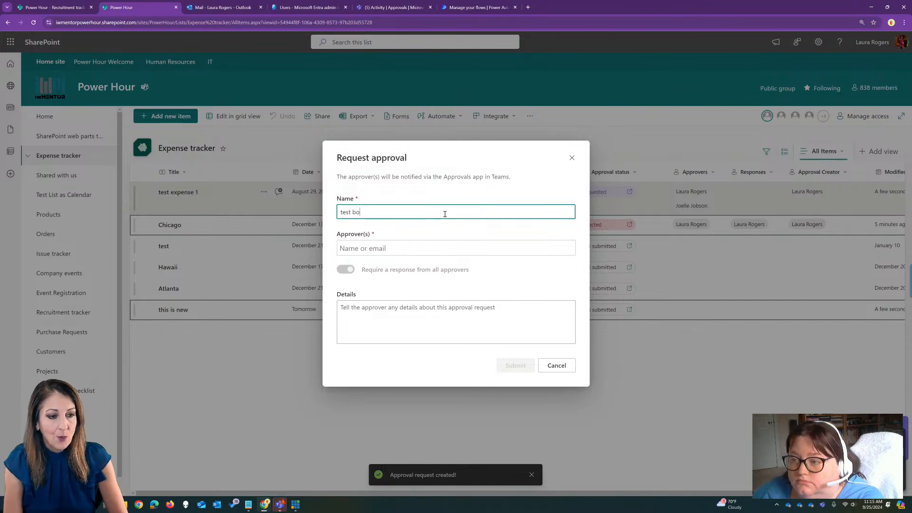
pyautogui.write('th approvers approve')
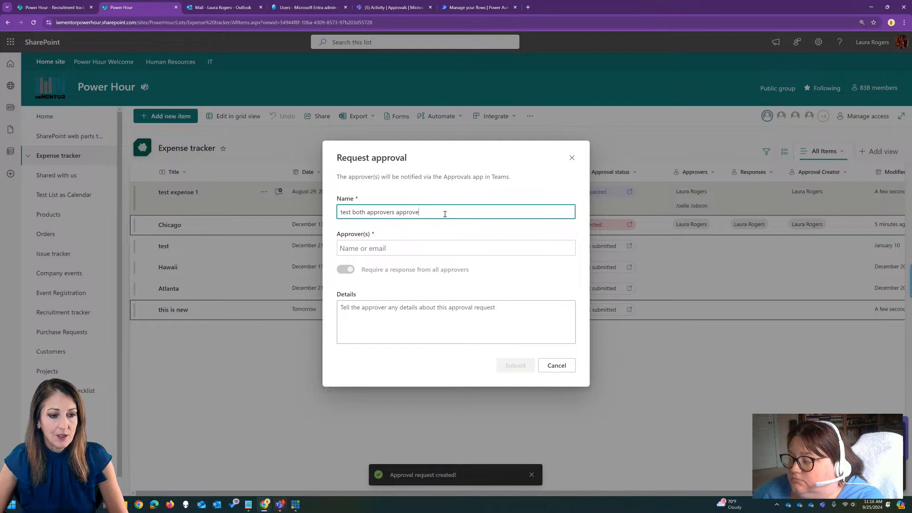
# Add the list owner and a second colleague as approvers, keeping a response required from all approvers.
pyautogui.click(456, 245)
pyautogui.write('laura')
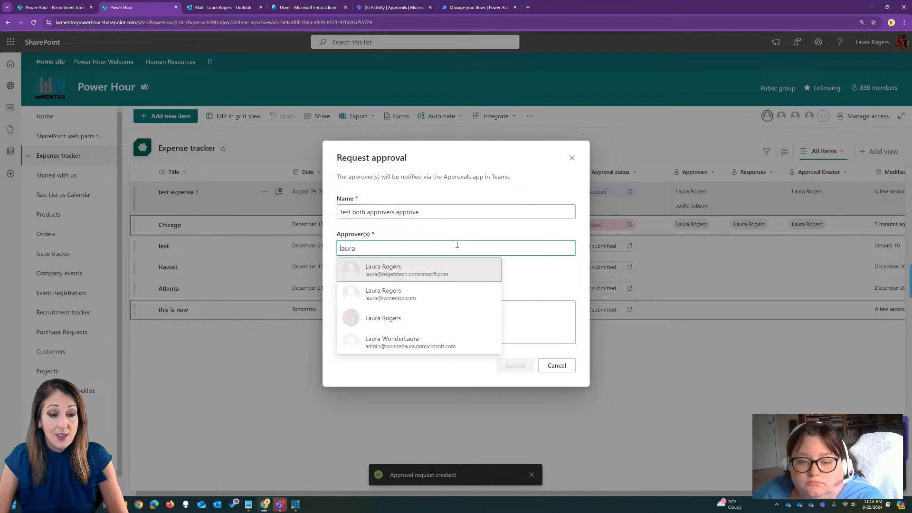
pyautogui.click(429, 317)
pyautogui.write('jo')
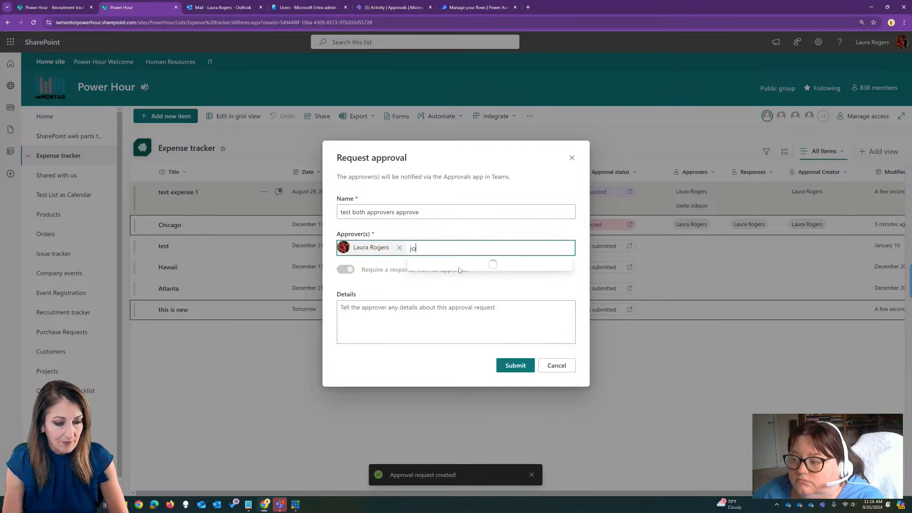
pyautogui.write('elle')
pyautogui.click(459, 269)
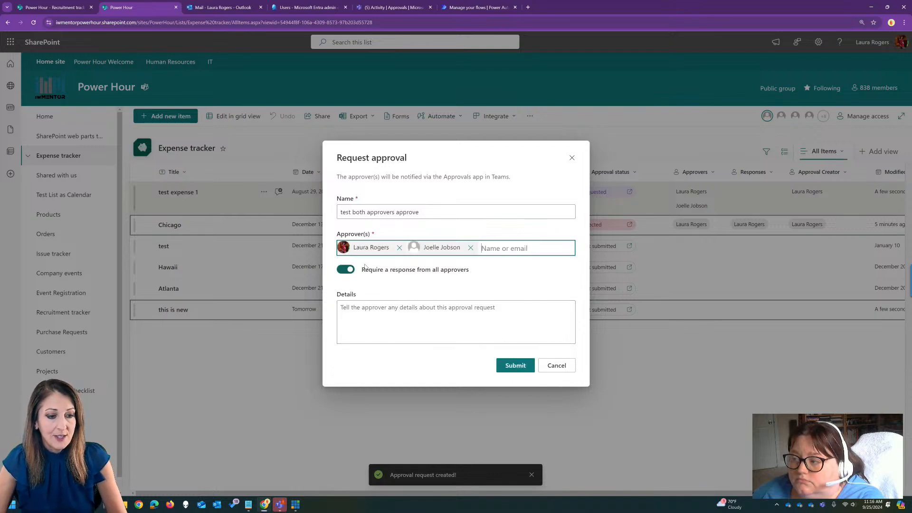
# Enter "please approve" as the request details and submit the approval request.
pyautogui.click(464, 310)
pyautogui.write('please')
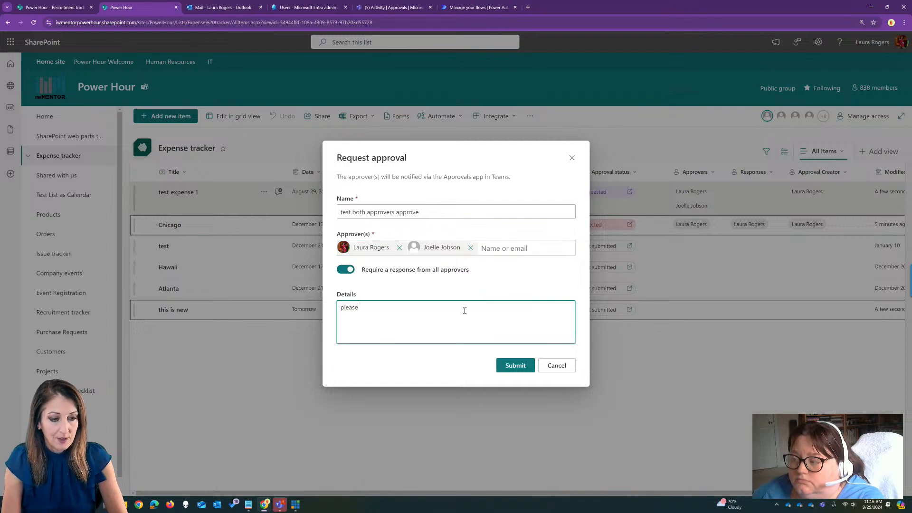
pyautogui.write(' approve')
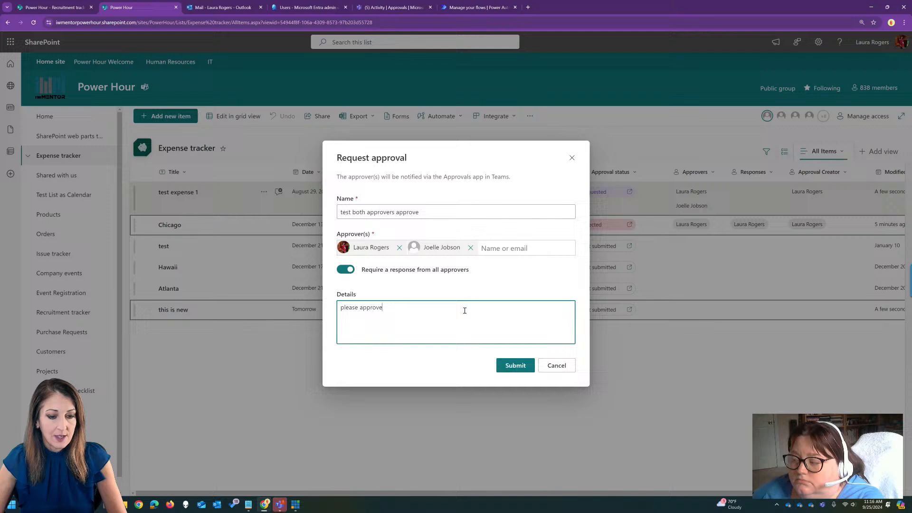
pyautogui.click(515, 366)
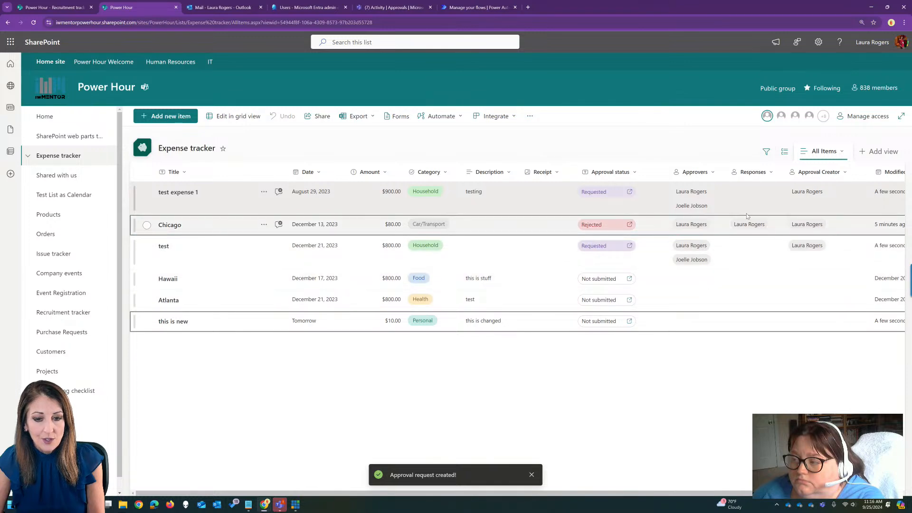
# Reload the Expense tracker and approve the "test" item's pending request with the comment "yes".
pyautogui.click(565, 23)
pyautogui.press('Return')
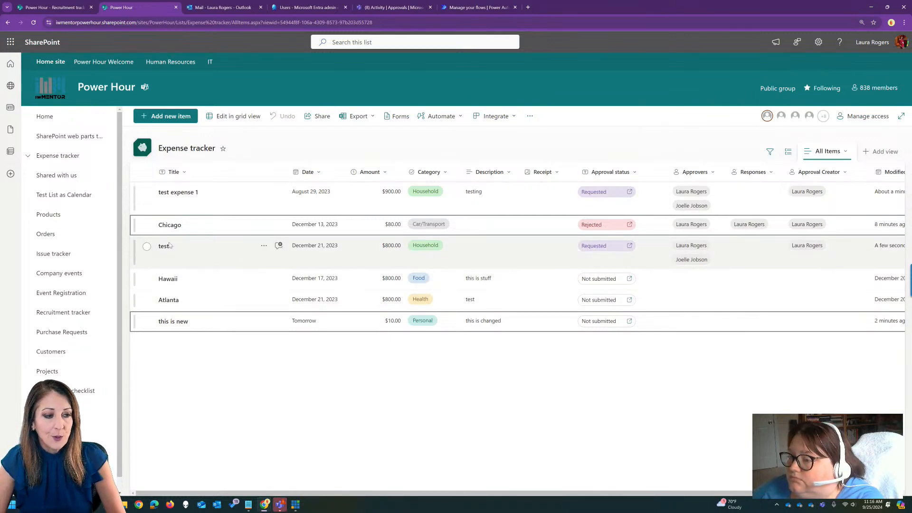
pyautogui.click(600, 247)
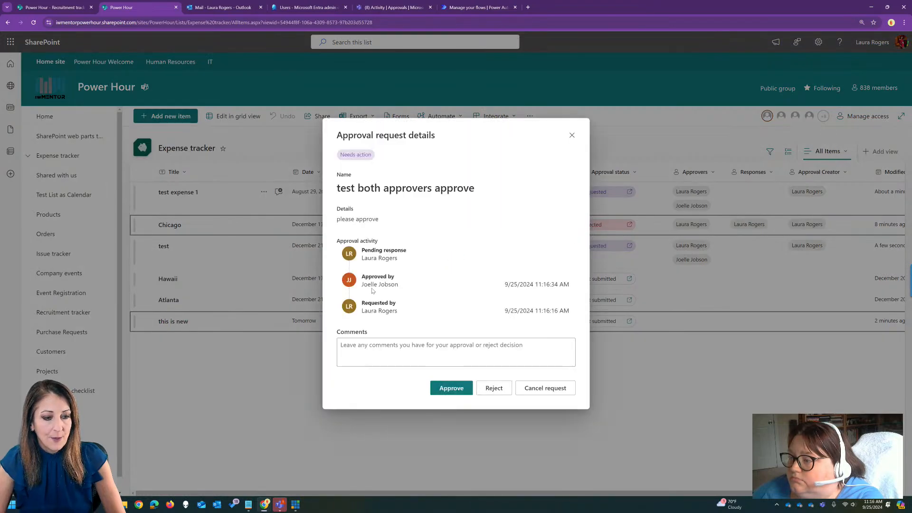
pyautogui.click(446, 346)
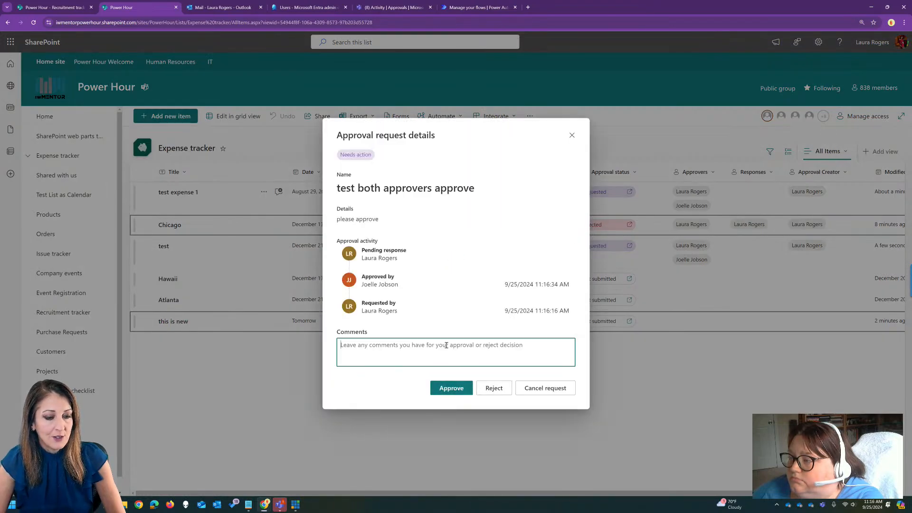
pyautogui.write('yes')
pyautogui.click(441, 389)
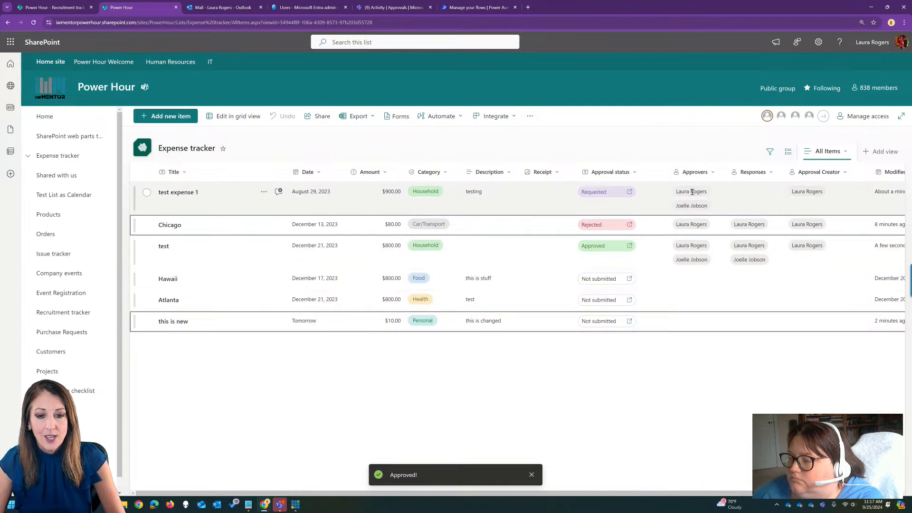
pyautogui.click(706, 172)
pyautogui.moveTo(706, 207)
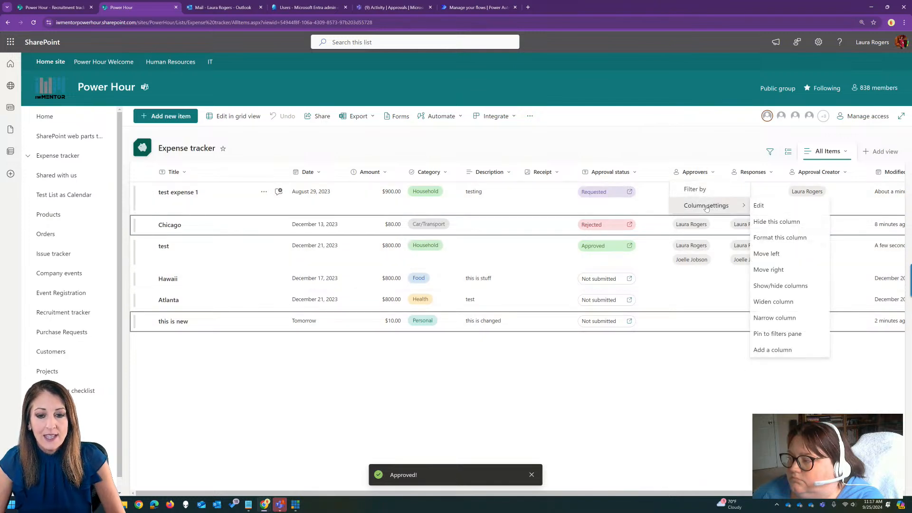
pyautogui.click(709, 153)
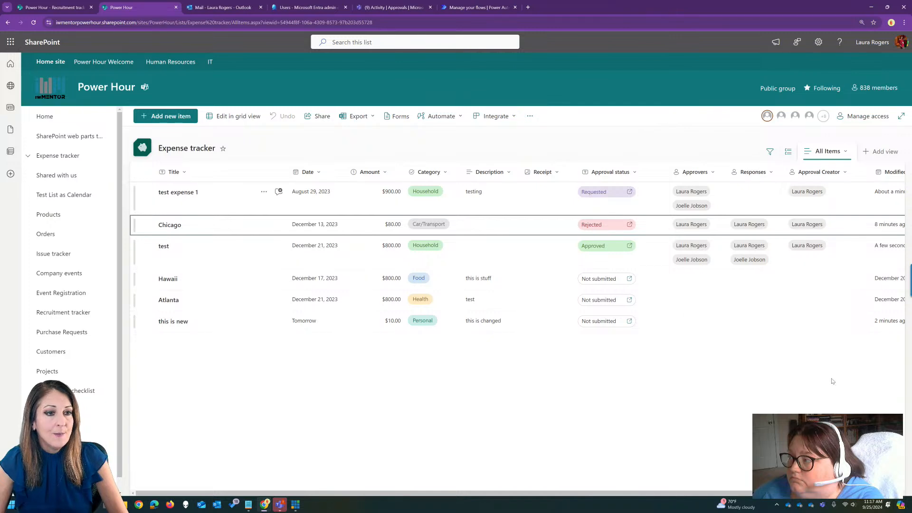
# Switch to Teams and review the activity notifications for the "test both approvers approve" request.
pyautogui.click(383, 7)
pyautogui.click(97, 109)
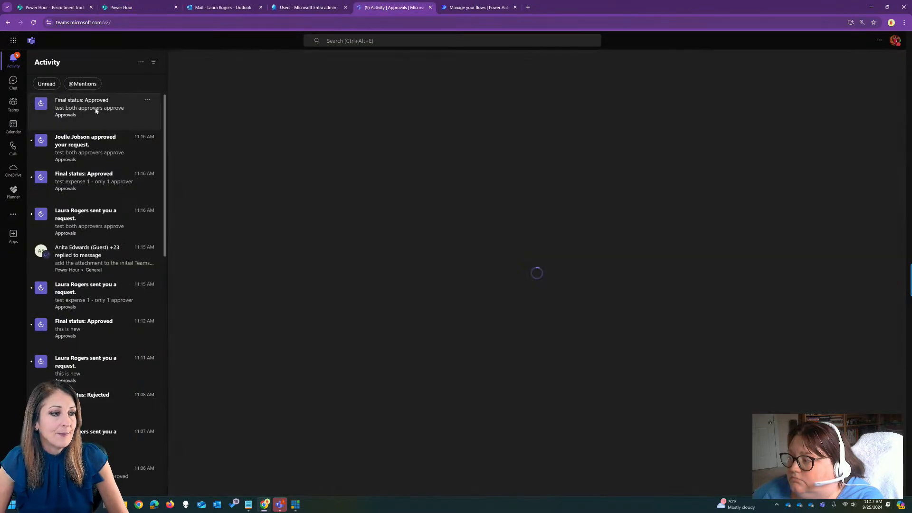
pyautogui.click(87, 151)
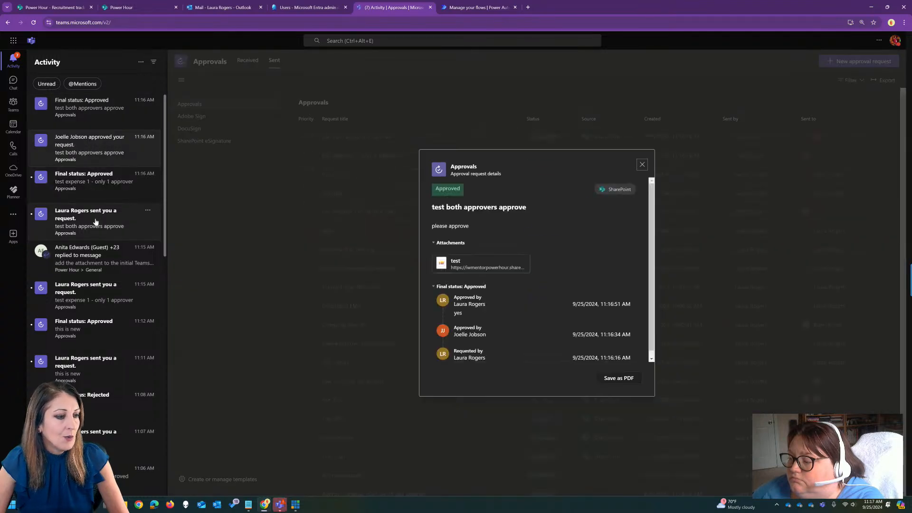
pyautogui.click(95, 221)
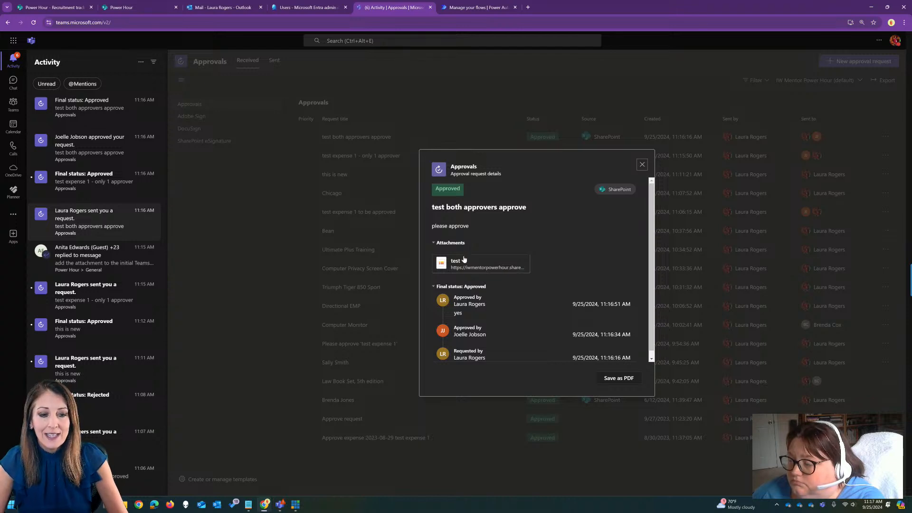
# View the list item attached to the approval request, and close both the item and the request details.
pyautogui.click(468, 265)
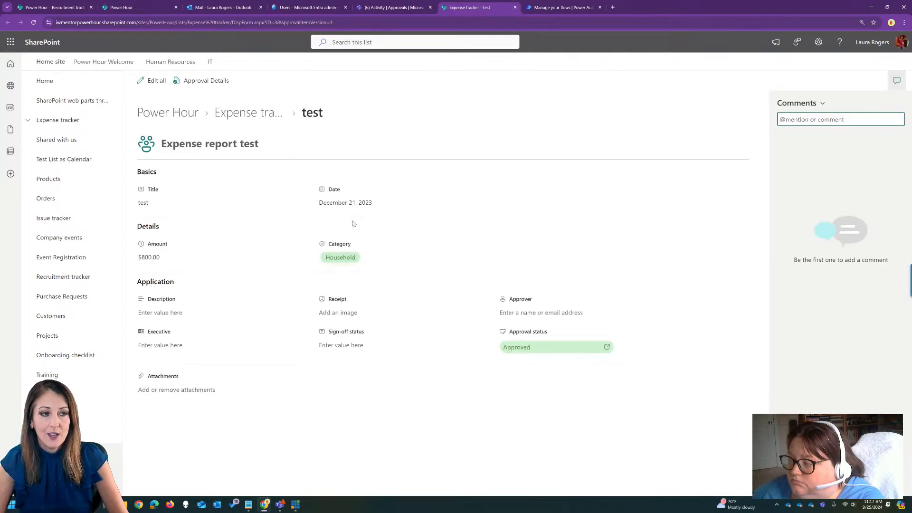
pyautogui.click(514, 7)
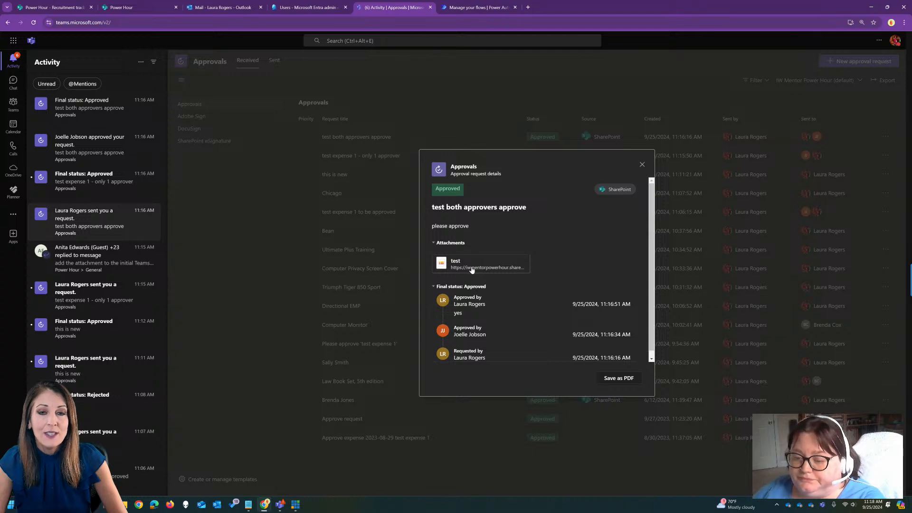
pyautogui.click(642, 165)
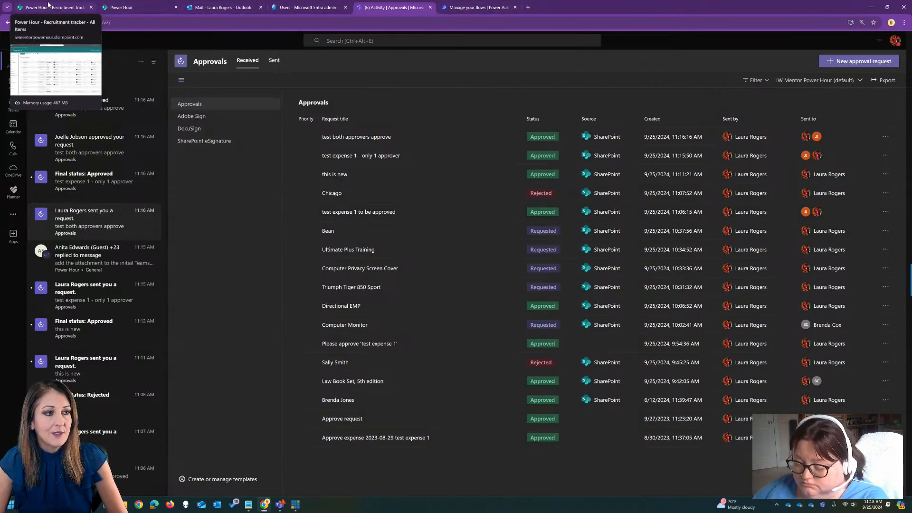
# Return to the Expense tracker in SharePoint and review the approval request details of the "test" item.
pyautogui.click(125, 7)
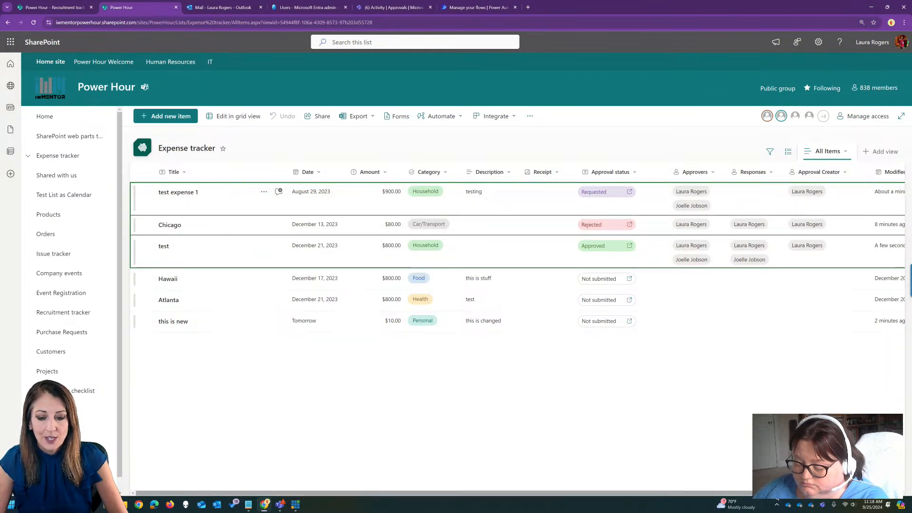
pyautogui.hscroll(2, 680, 414)
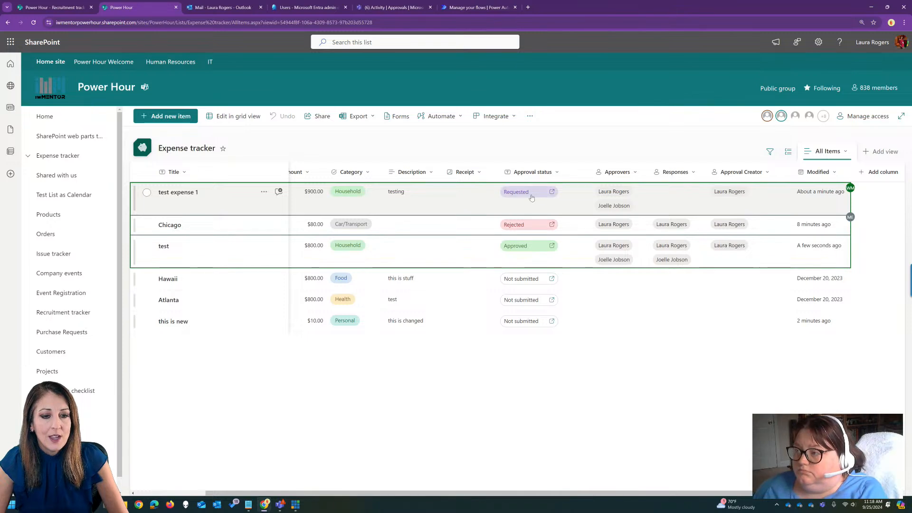
pyautogui.click(524, 245)
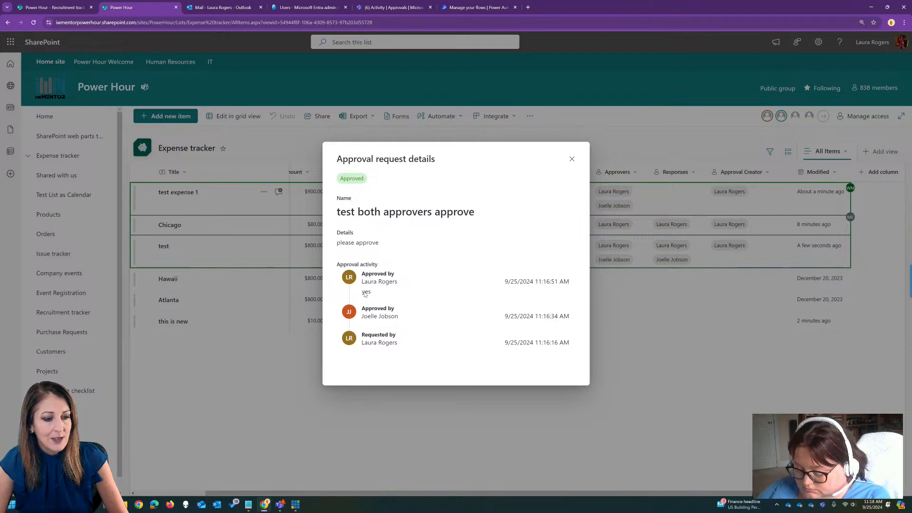
pyautogui.click(572, 160)
# Examine which columns can be shown or hidden in the Expense tracker's All Items view.
pyautogui.click(877, 174)
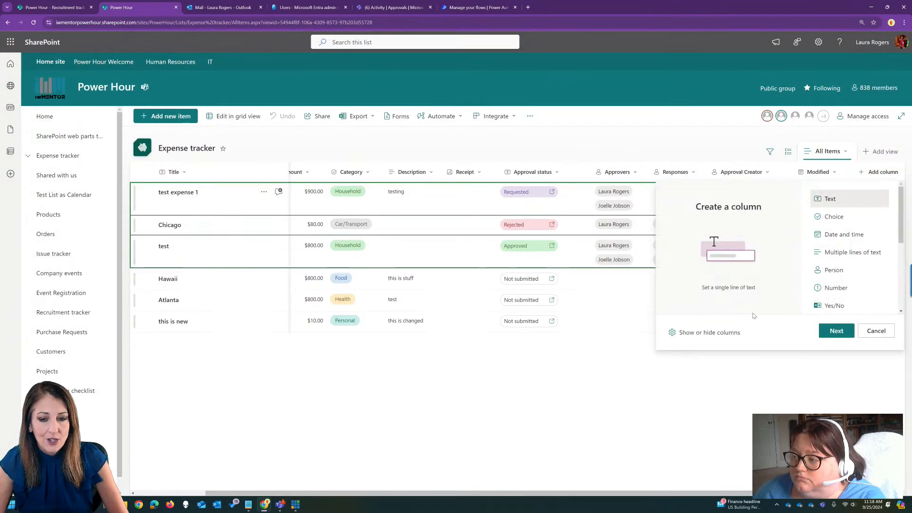
pyautogui.click(722, 333)
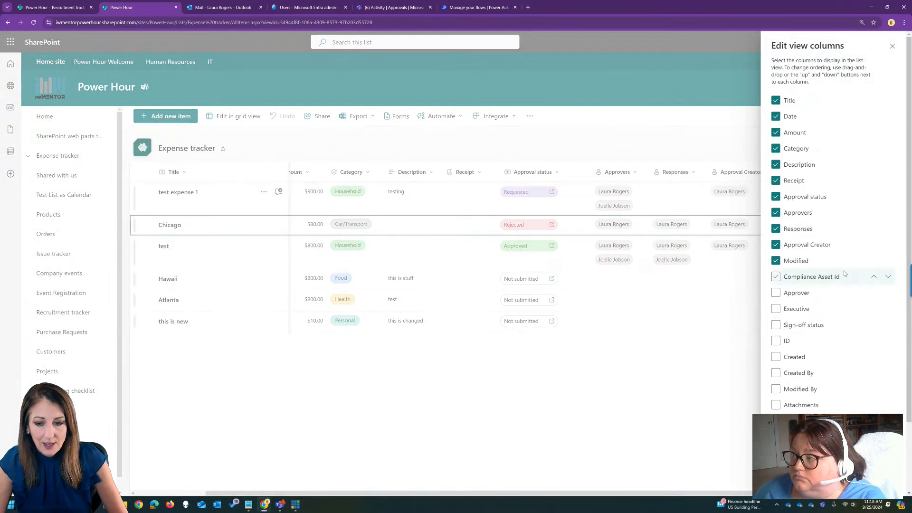
pyautogui.scroll(-2, 836, 300)
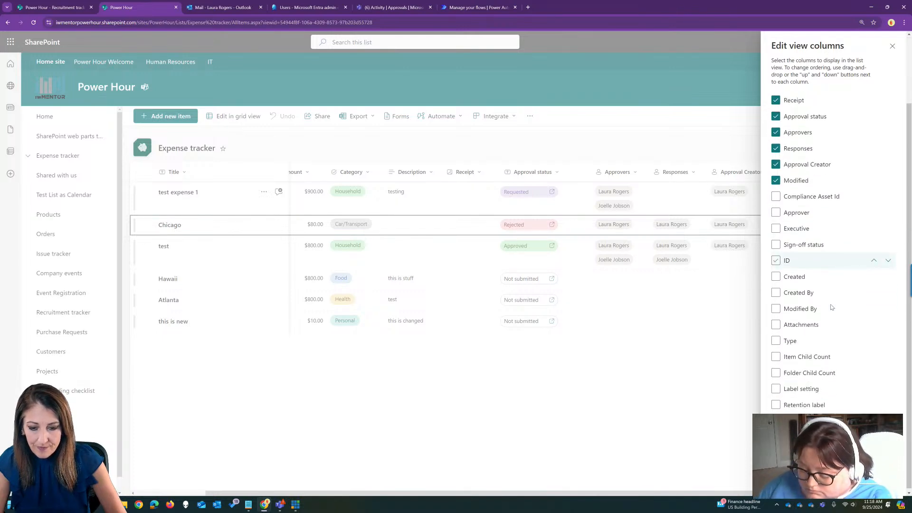
pyautogui.scroll(2, 825, 280)
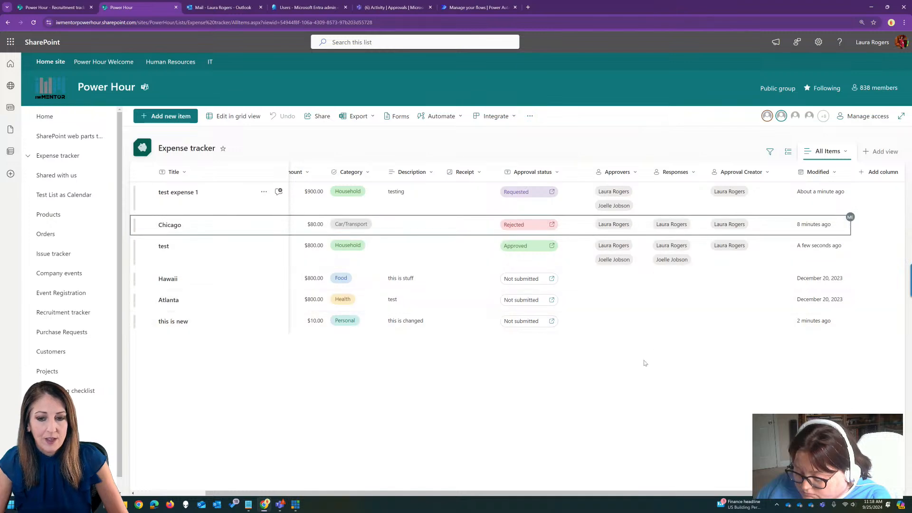
# Switch to Power Automate and create a new automated cloud flow from blank, skipping the name and trigger setup.
pyautogui.click(477, 7)
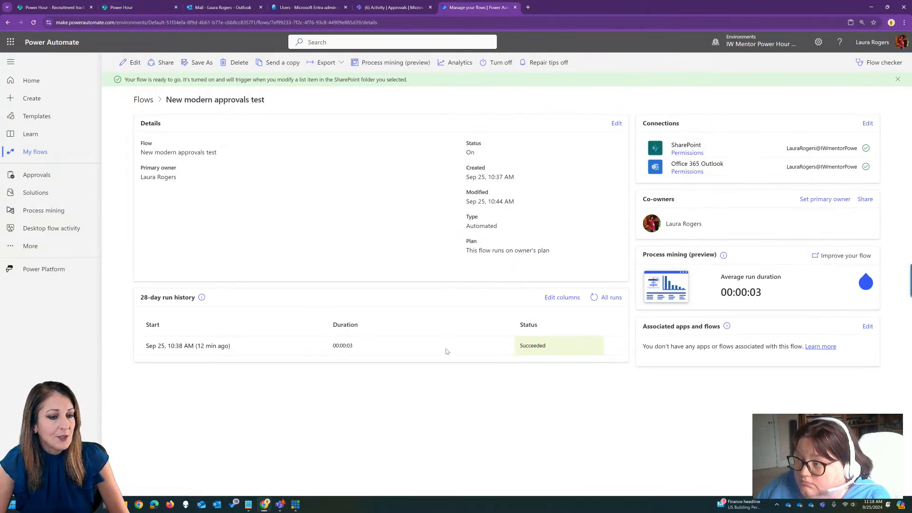
pyautogui.click(144, 100)
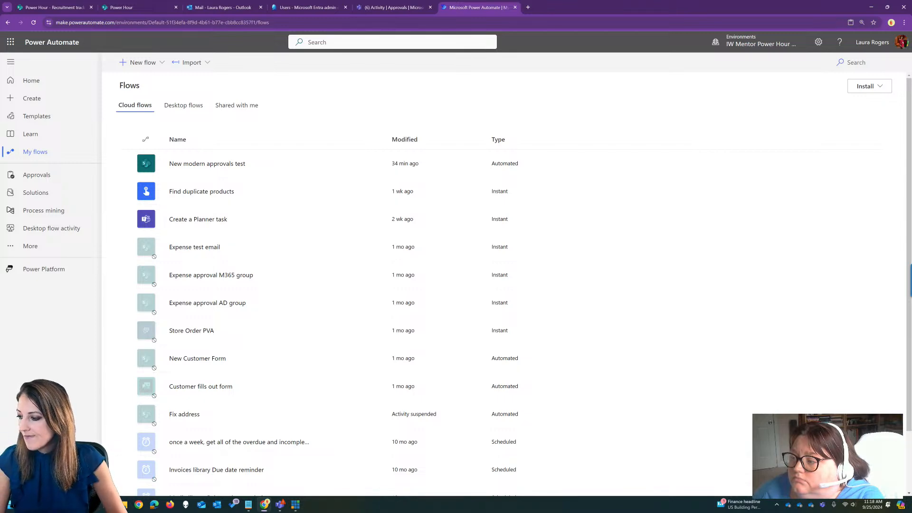
pyautogui.click(157, 62)
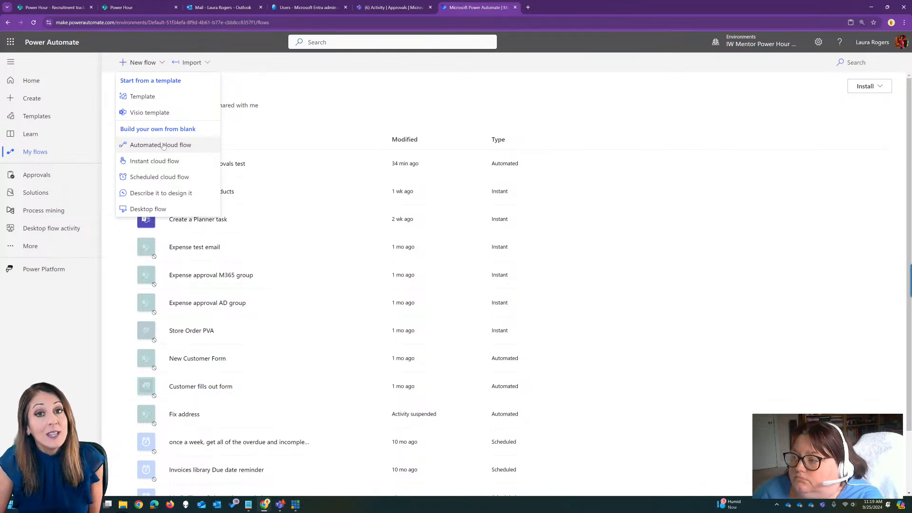
pyautogui.click(163, 146)
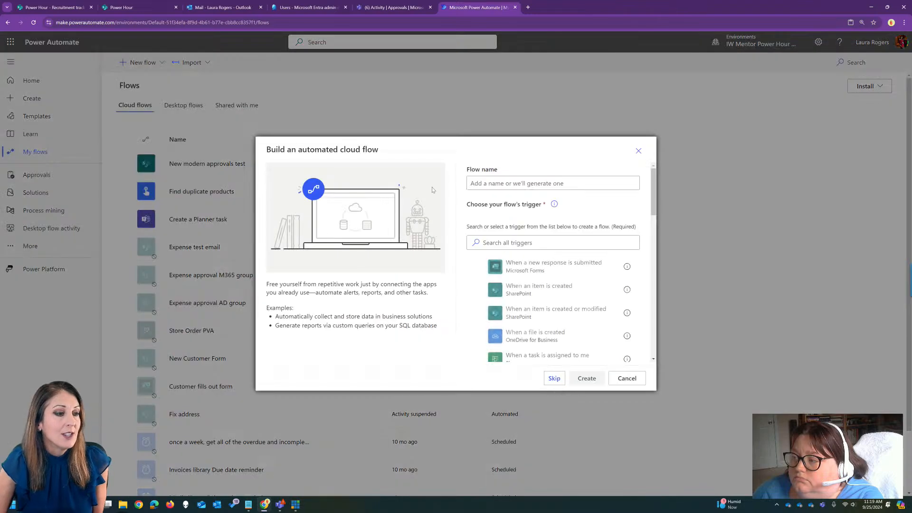
pyautogui.click(552, 377)
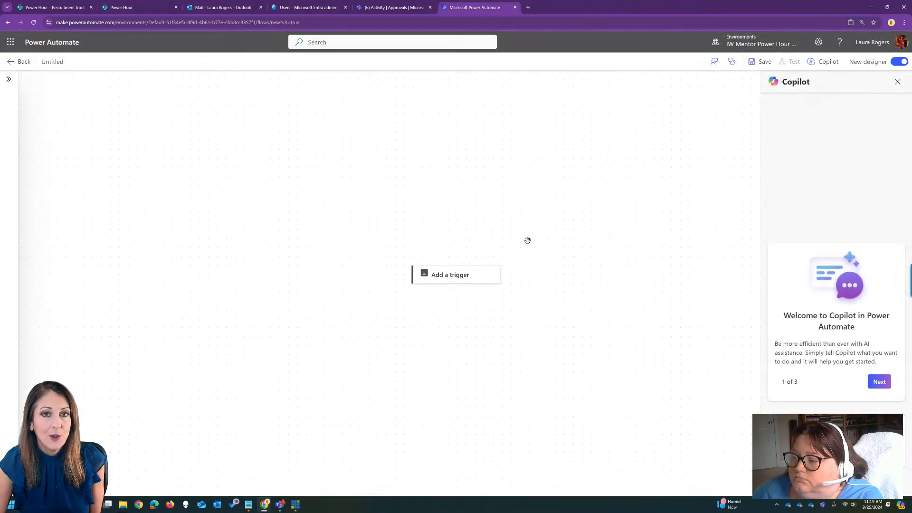
# Add the SharePoint trigger "When an item or a file is modified" to the blank flow.
pyautogui.click(442, 275)
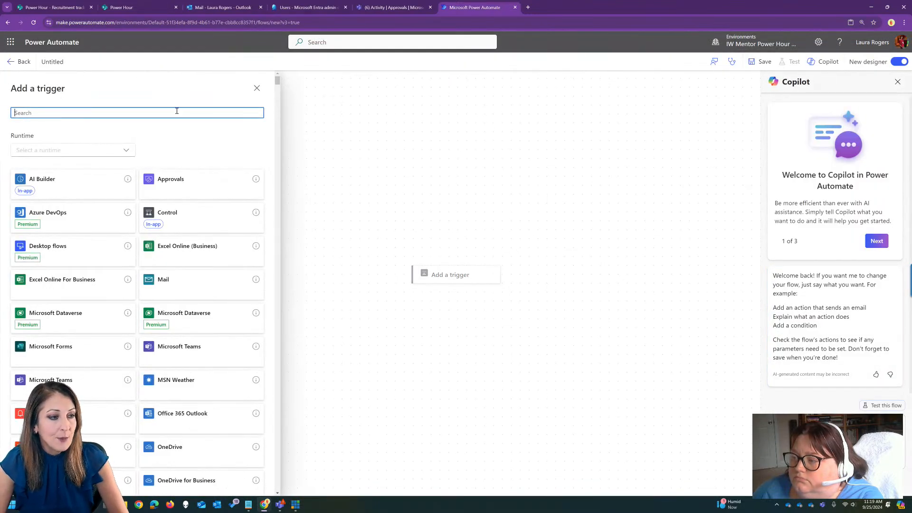
pyautogui.write('sharepoint')
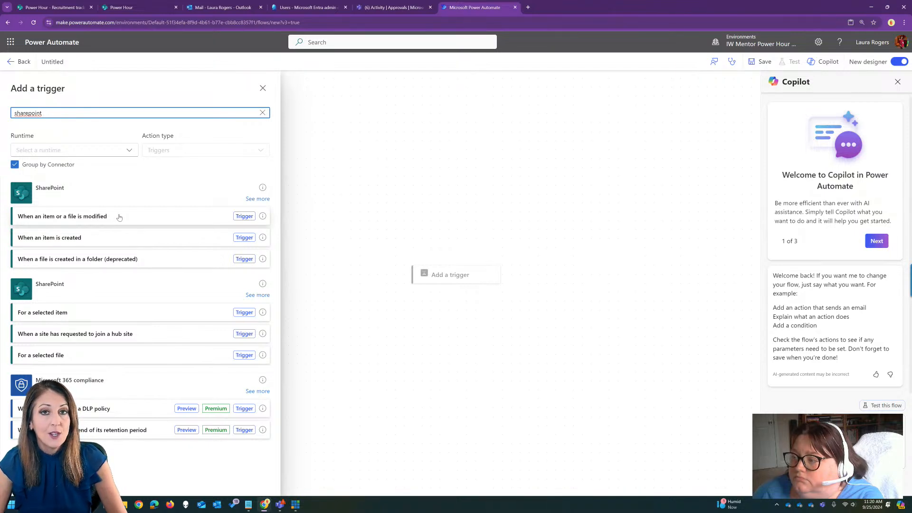
pyautogui.click(119, 218)
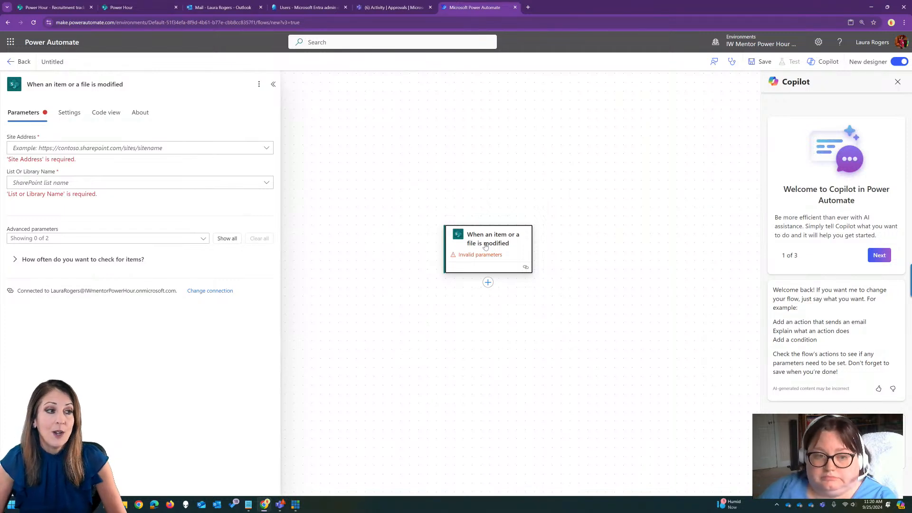
# Point the trigger at the Power Hour site and its Expense tracker list.
pyautogui.click(256, 148)
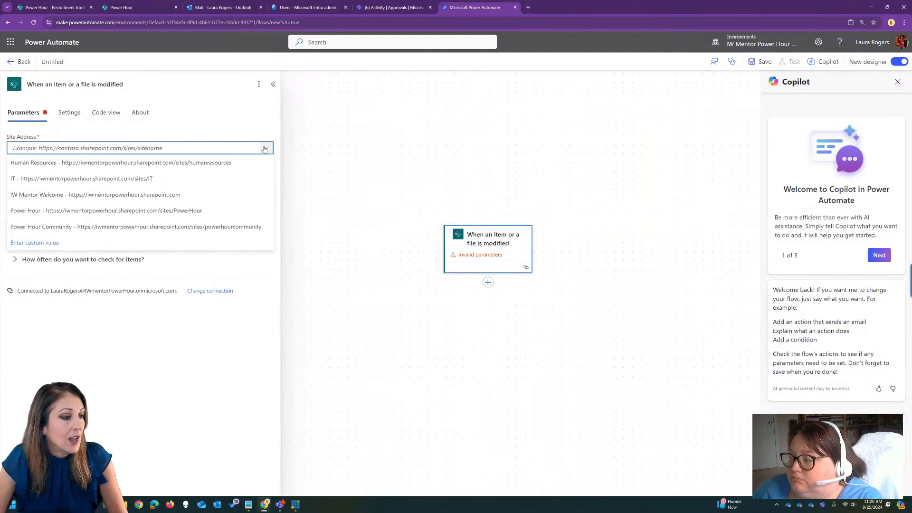
pyautogui.click(173, 210)
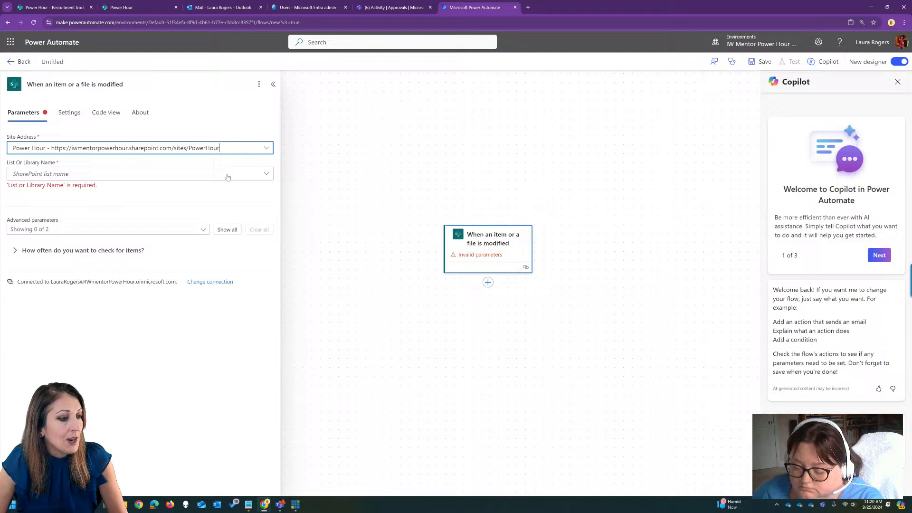
pyautogui.click(261, 173)
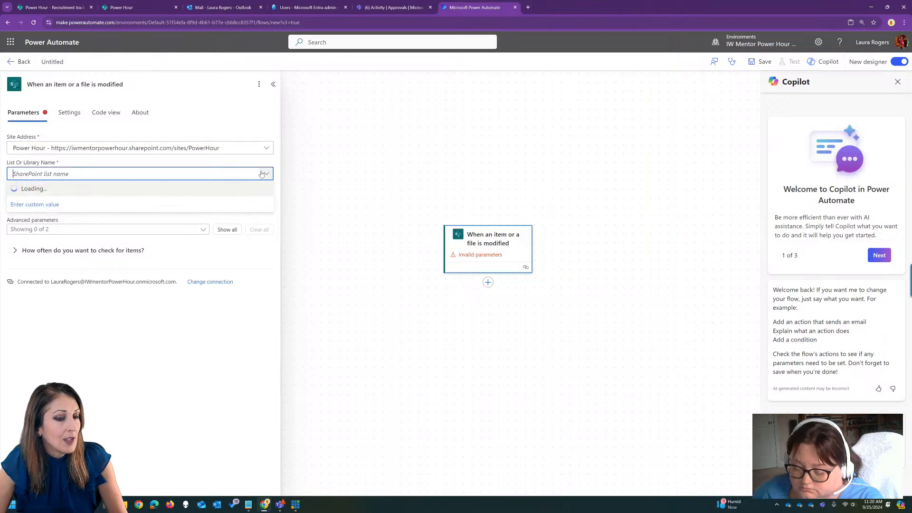
pyautogui.click(132, 5)
pyautogui.click(465, 6)
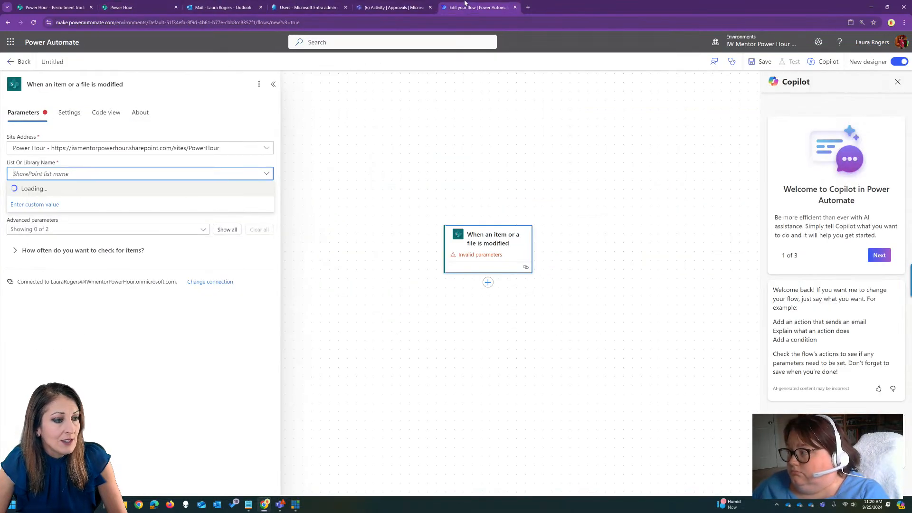
pyautogui.click(267, 174)
pyautogui.click(266, 175)
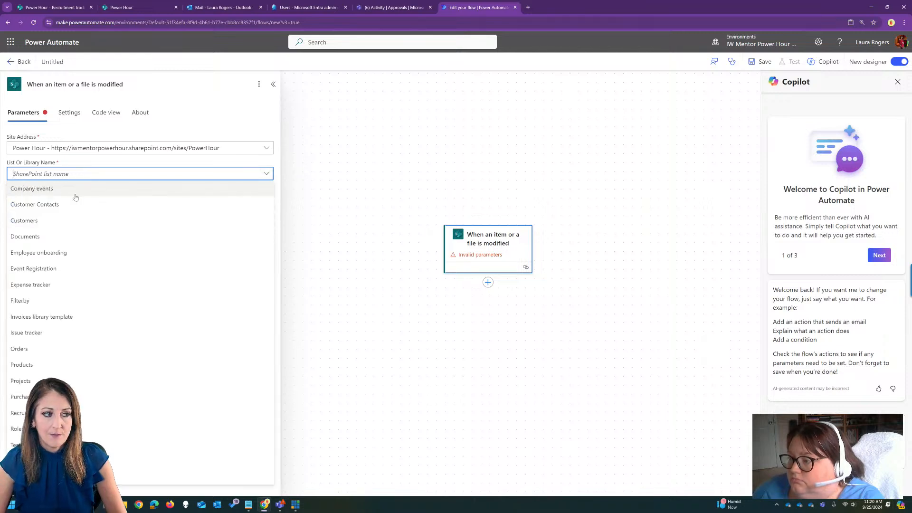
pyautogui.click(76, 285)
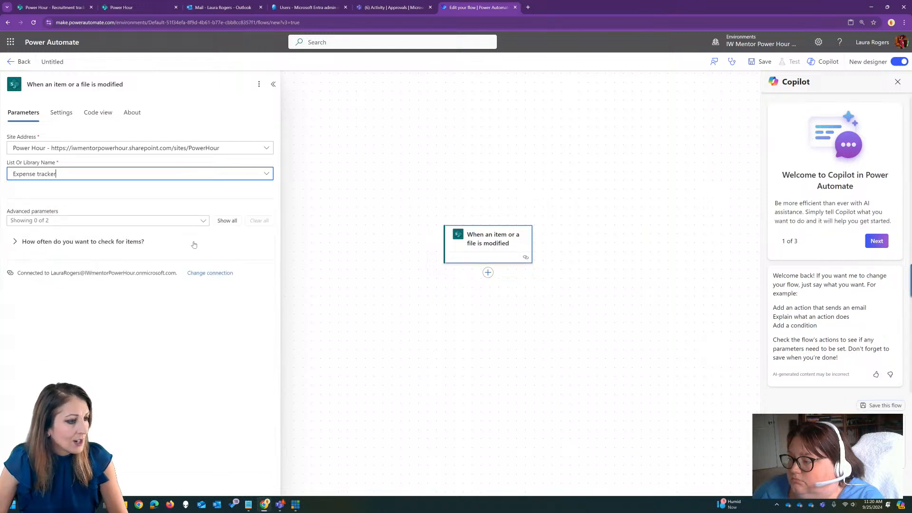
# Add the SharePoint action "Get changes for an item or a file (properties only)" after the trigger.
pyautogui.moveTo(491, 365); pyautogui.dragTo(442, 281)
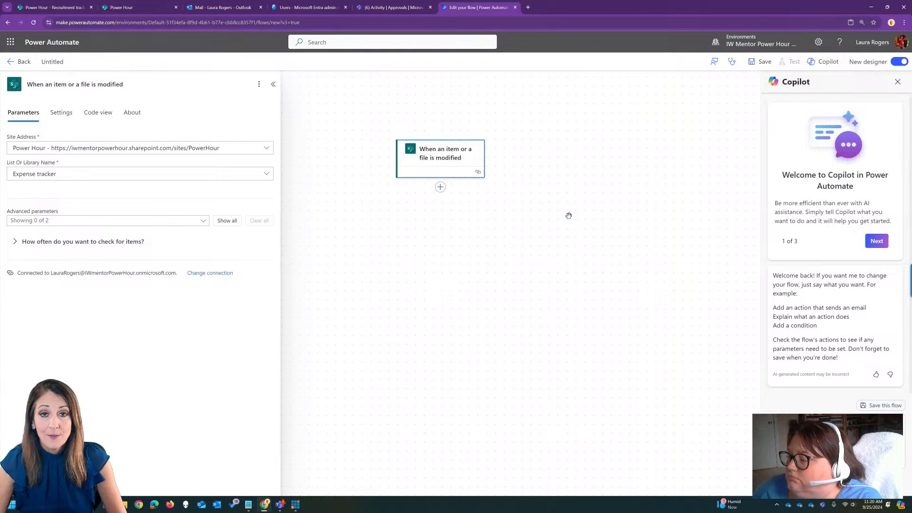
pyautogui.click(440, 188)
pyautogui.click(459, 188)
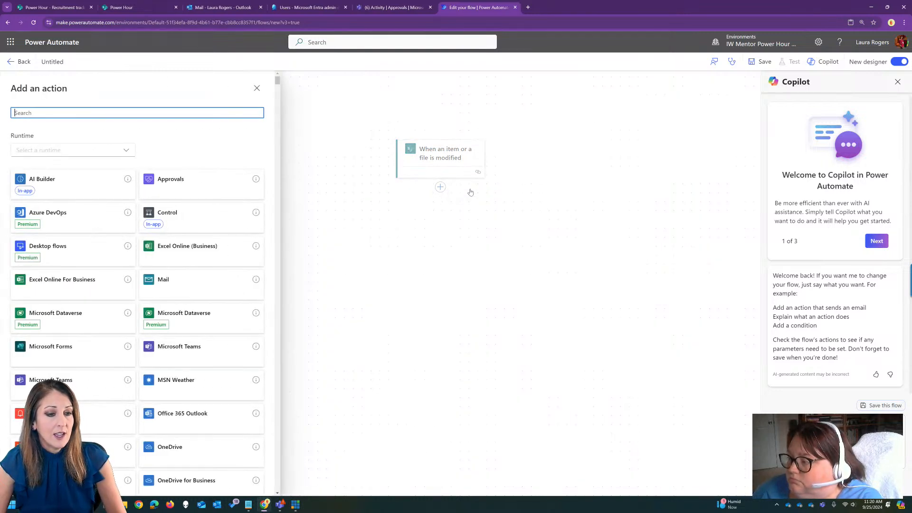
pyautogui.write('sharepoint get')
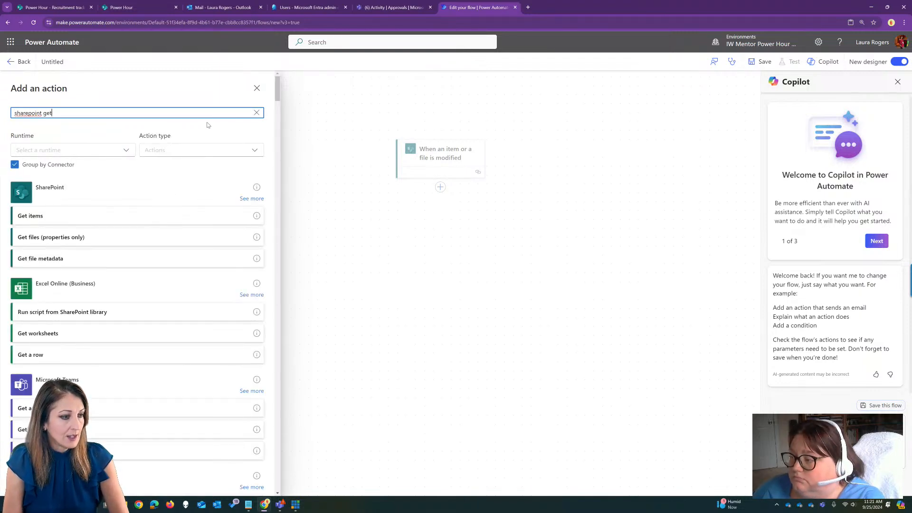
pyautogui.write(' chang')
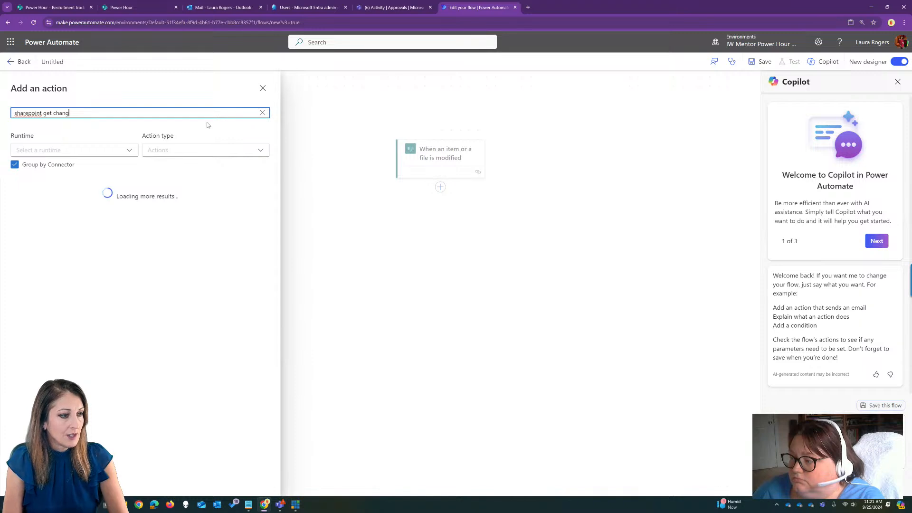
pyautogui.write('es')
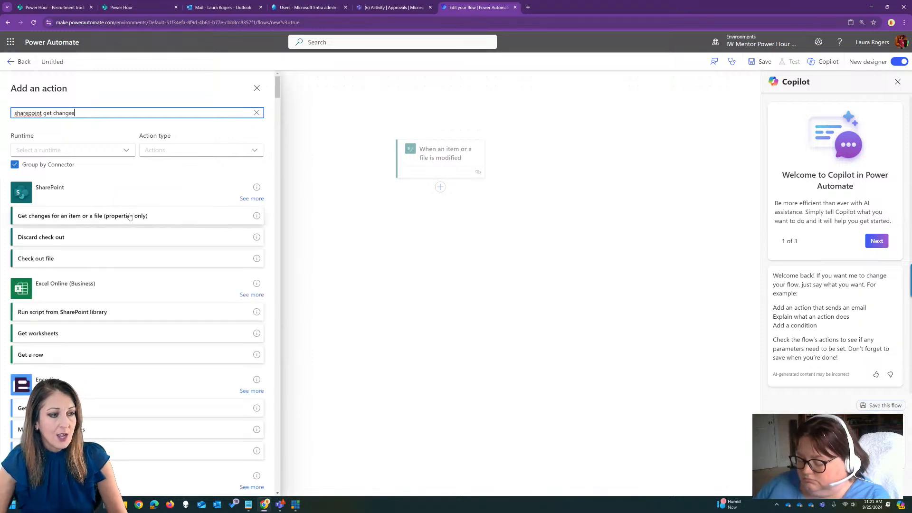
pyautogui.click(100, 216)
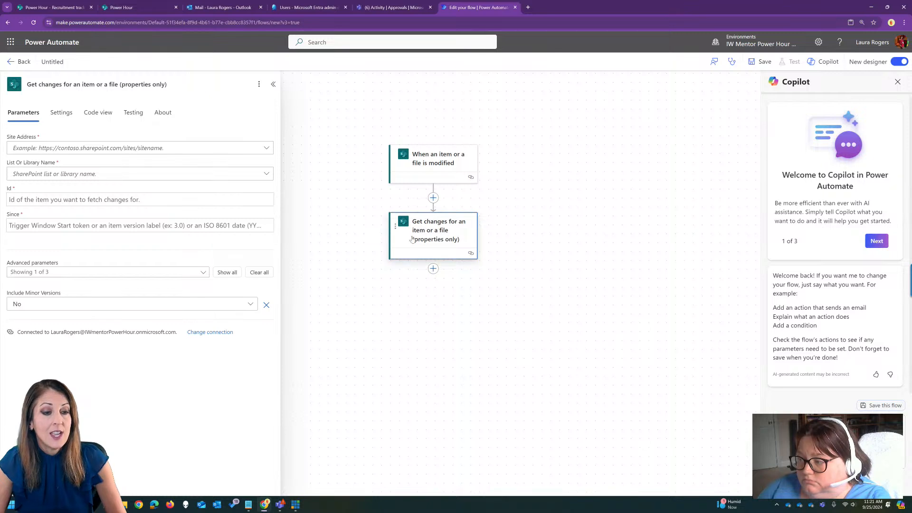
# Set the Get changes action's site address to Power Hour and its list to Expense tracker.
pyautogui.click(273, 148)
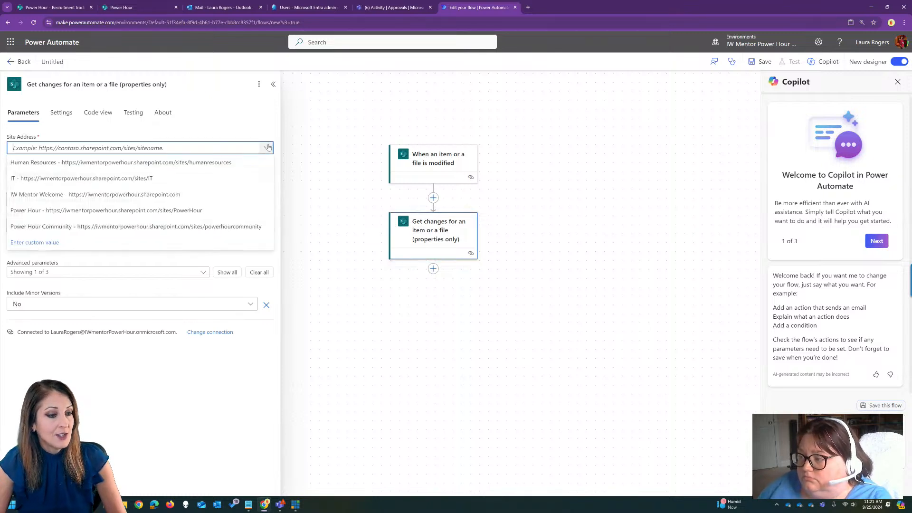
pyautogui.click(187, 211)
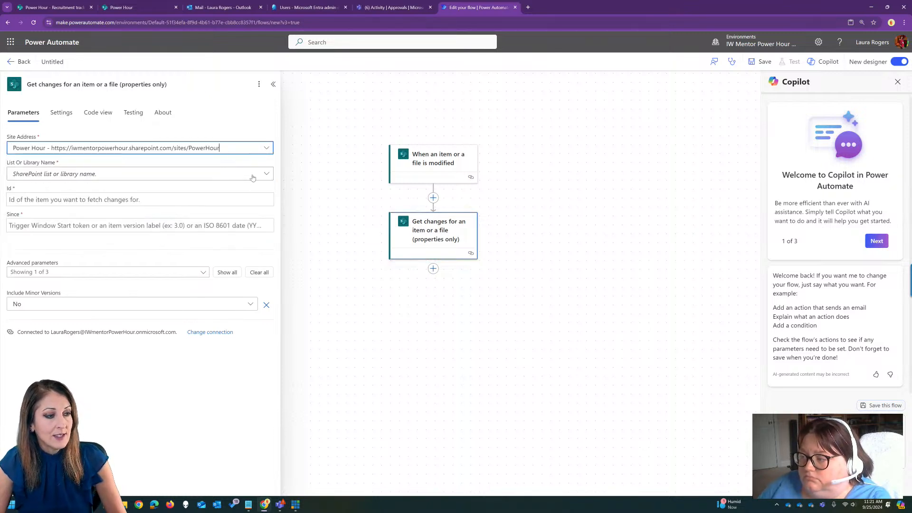
pyautogui.click(264, 173)
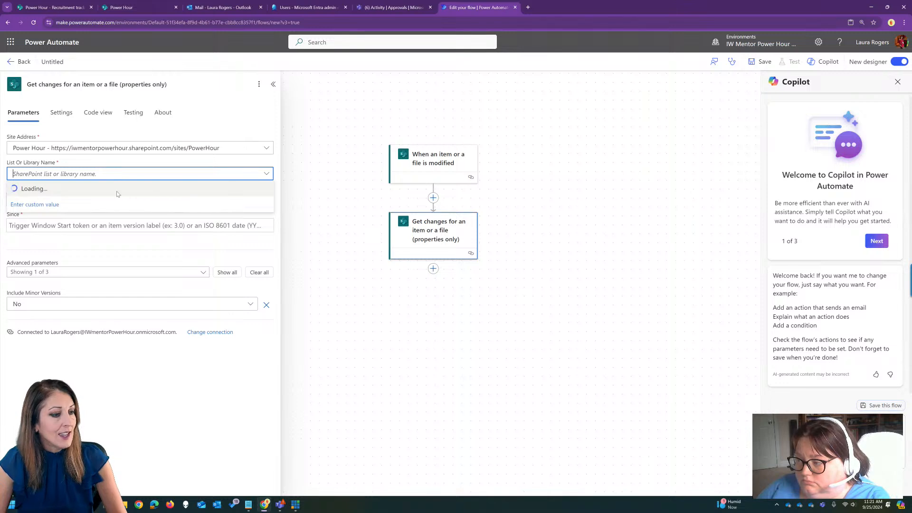
pyautogui.click(267, 173)
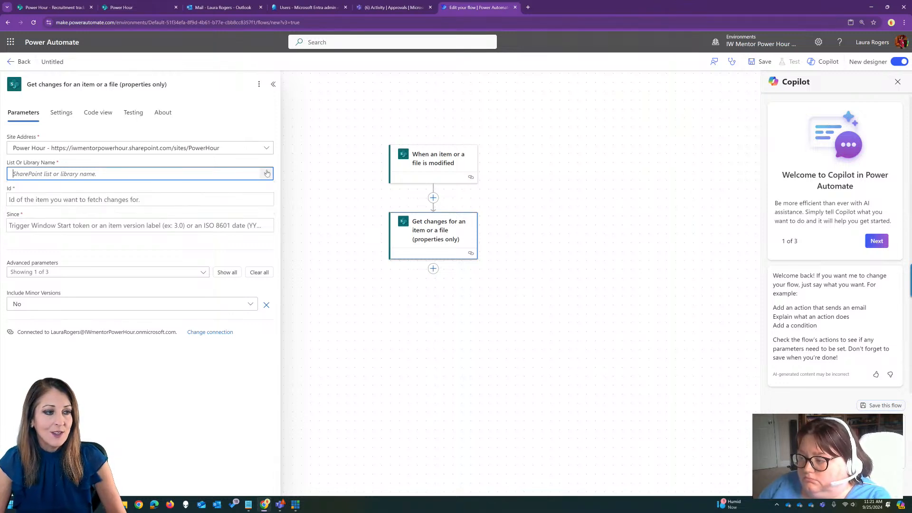
pyautogui.click(267, 173)
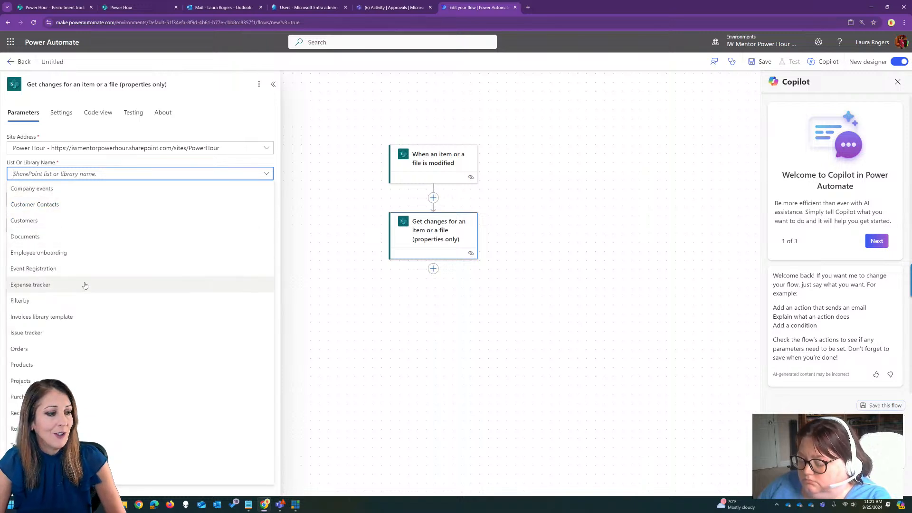
pyautogui.click(85, 284)
# Fill the Get changes action's Id with the trigger's ID and Since with Trigger Window Start Token.
pyautogui.click(126, 200)
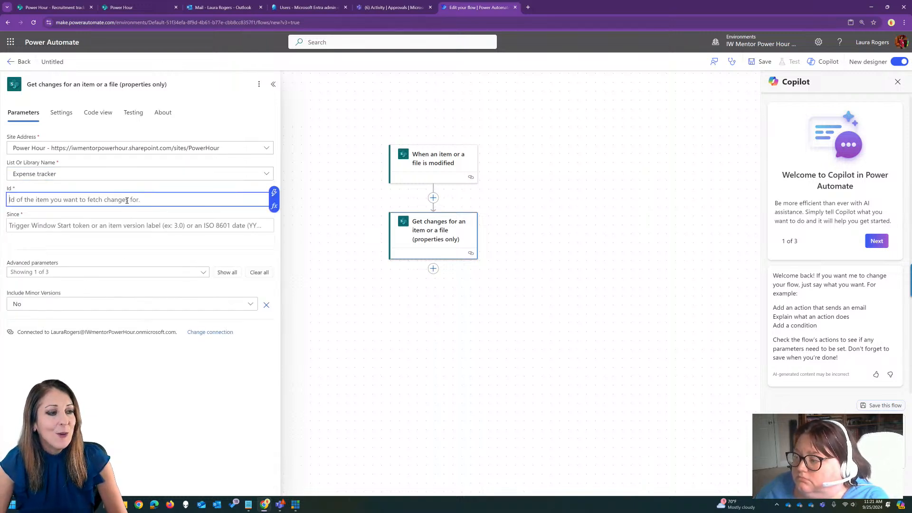
pyautogui.click(274, 193)
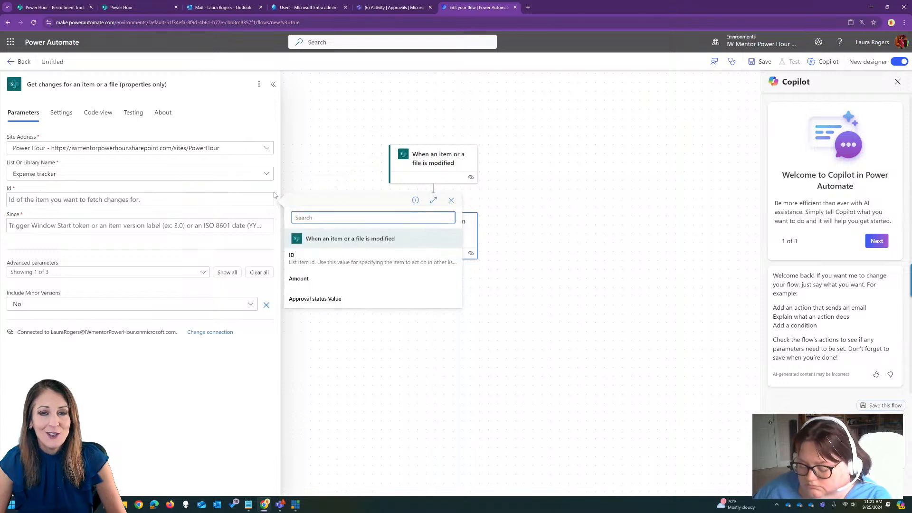
pyautogui.click(292, 257)
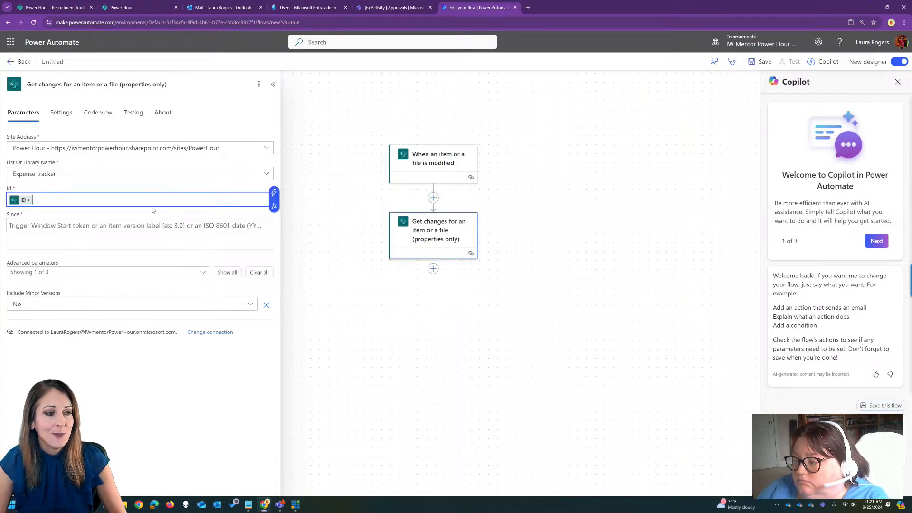
pyautogui.click(181, 222)
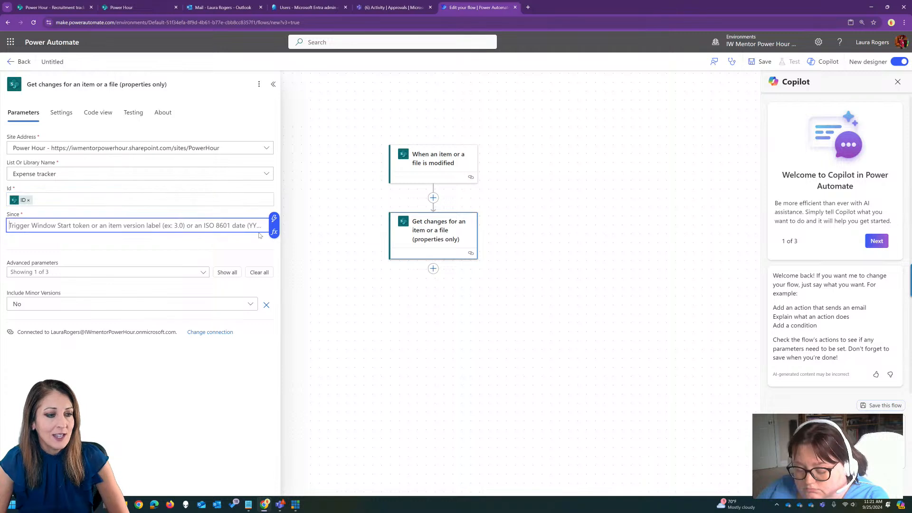
pyautogui.click(273, 219)
pyautogui.write('start')
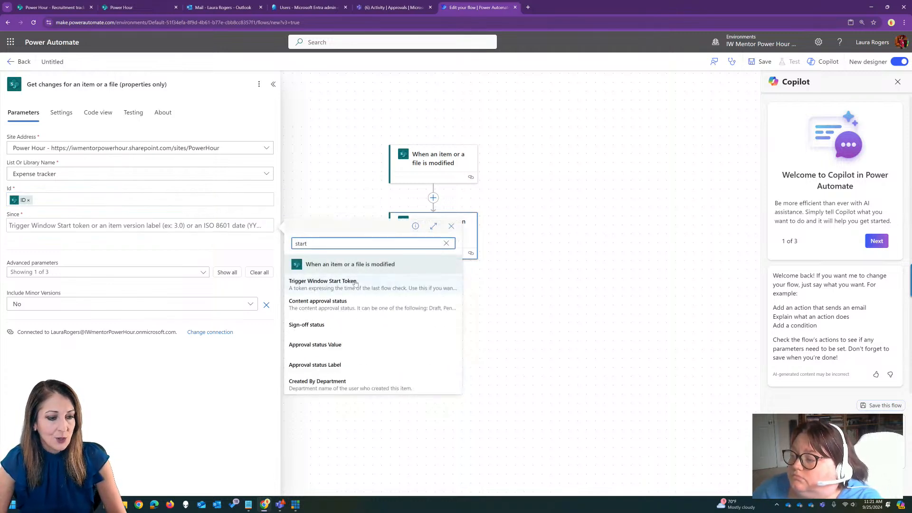
pyautogui.click(352, 280)
# Add the optional Until parameter to the Get changes action and fill it with Trigger Window End Token.
pyautogui.click(174, 273)
pyautogui.click(67, 301)
pyautogui.click(125, 329)
pyautogui.click(124, 329)
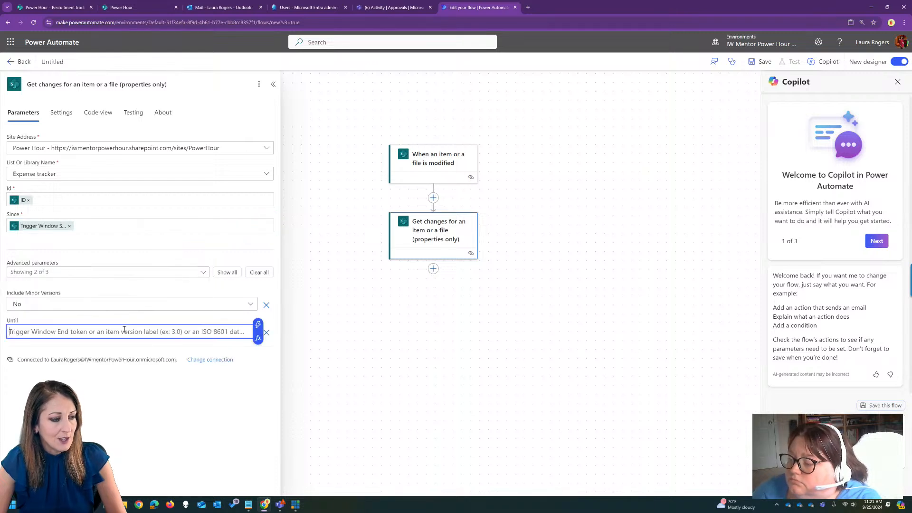
pyautogui.click(258, 325)
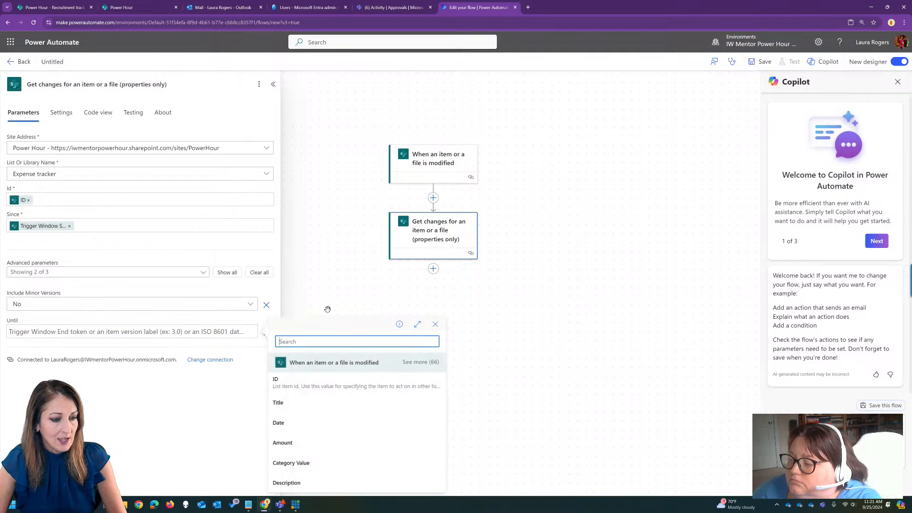
pyautogui.write('tri')
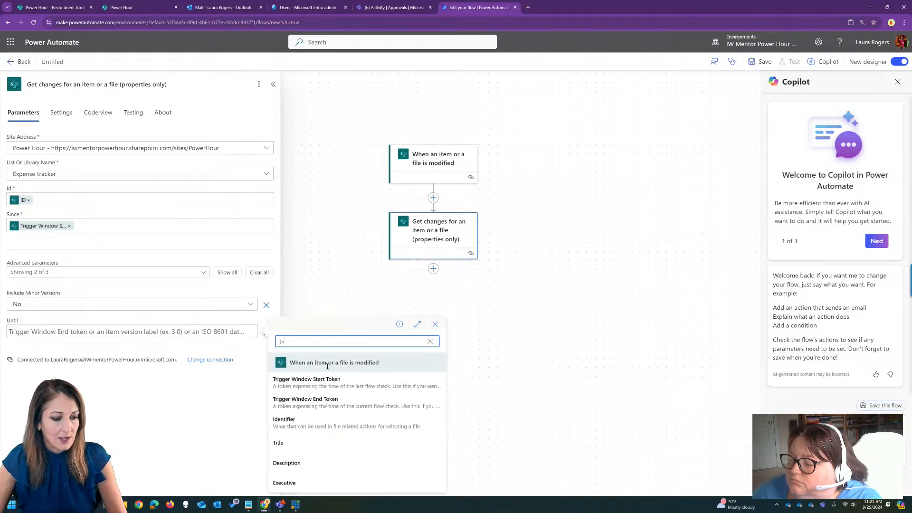
pyautogui.click(326, 403)
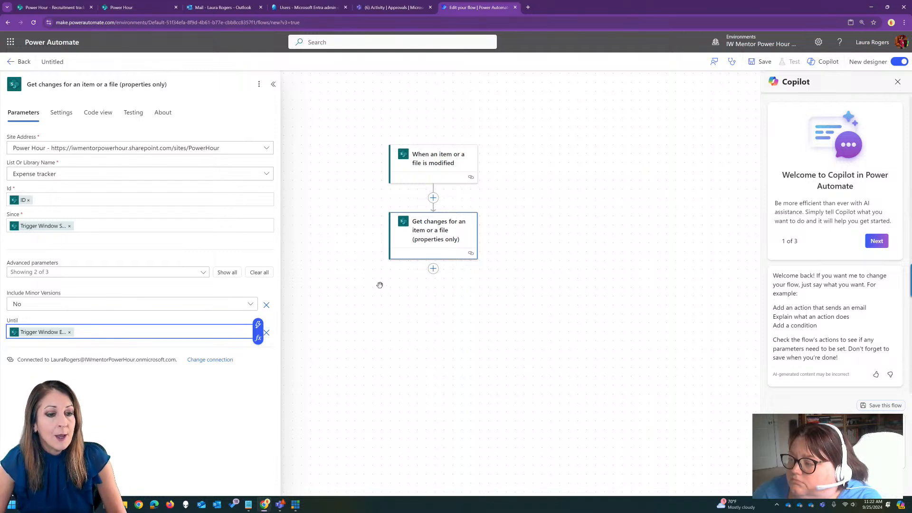
# Add the Office 365 Outlook action "Send an email (V2)" after the Get changes action.
pyautogui.moveTo(418, 346); pyautogui.dragTo(431, 338)
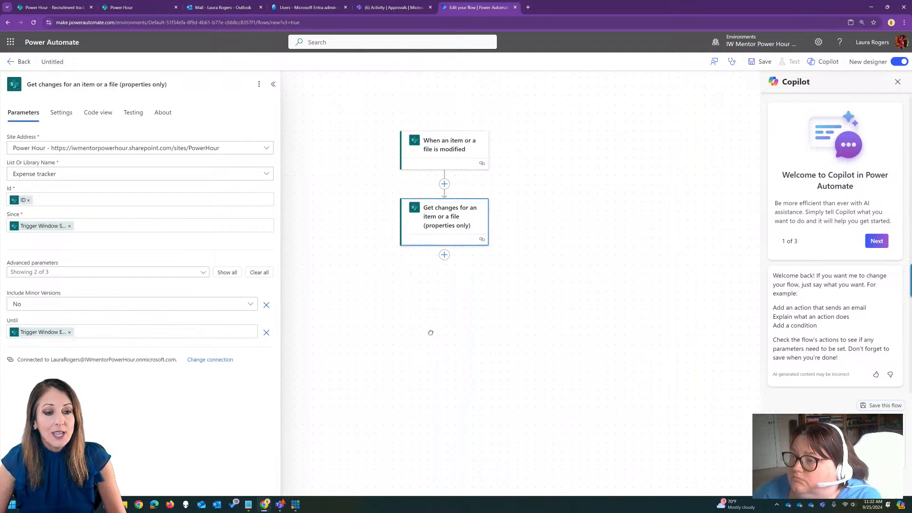
pyautogui.click(445, 261)
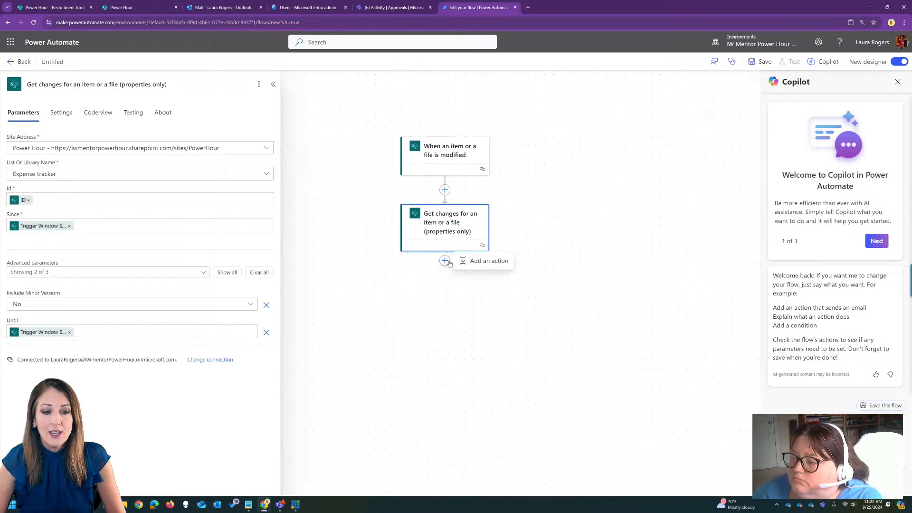
pyautogui.click(468, 265)
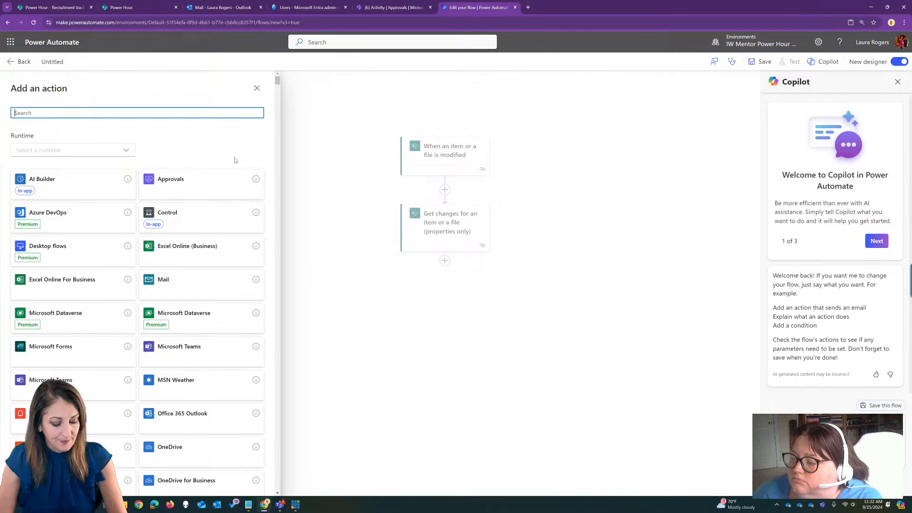
pyautogui.write('email')
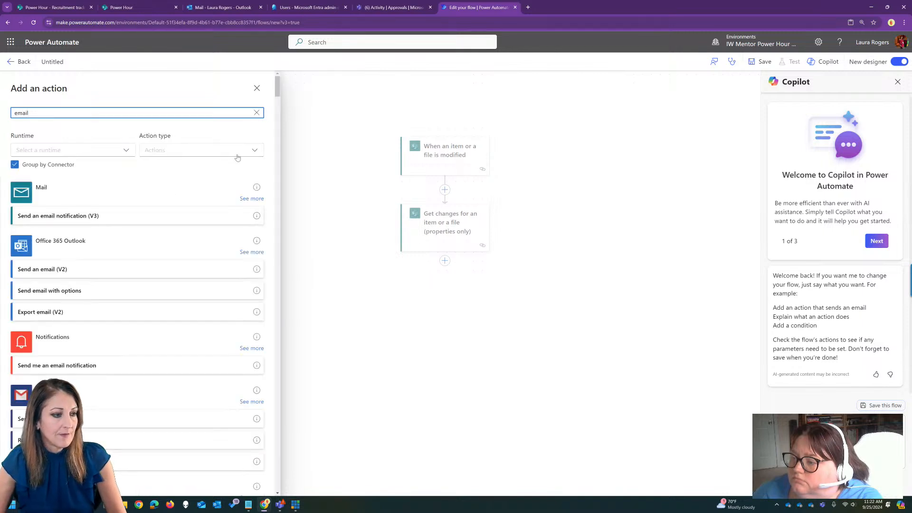
pyautogui.click(130, 268)
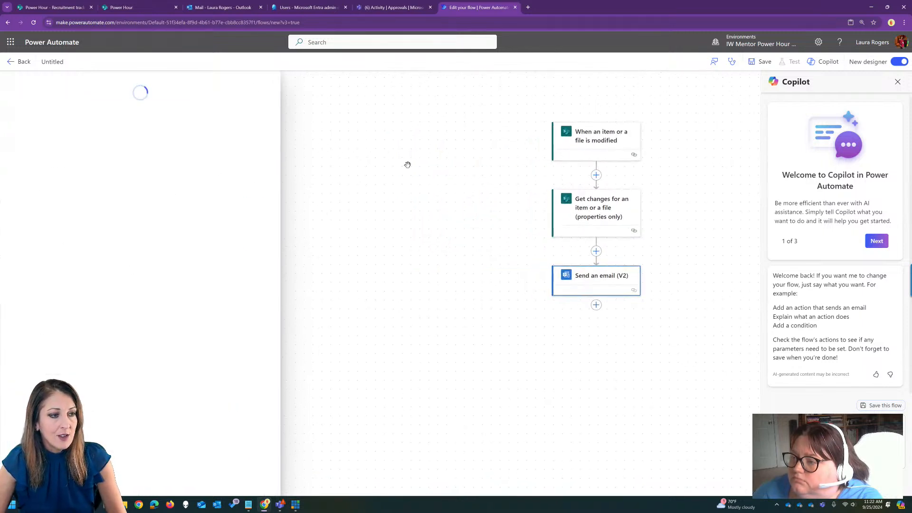
pyautogui.moveTo(507, 231); pyautogui.dragTo(365, 227)
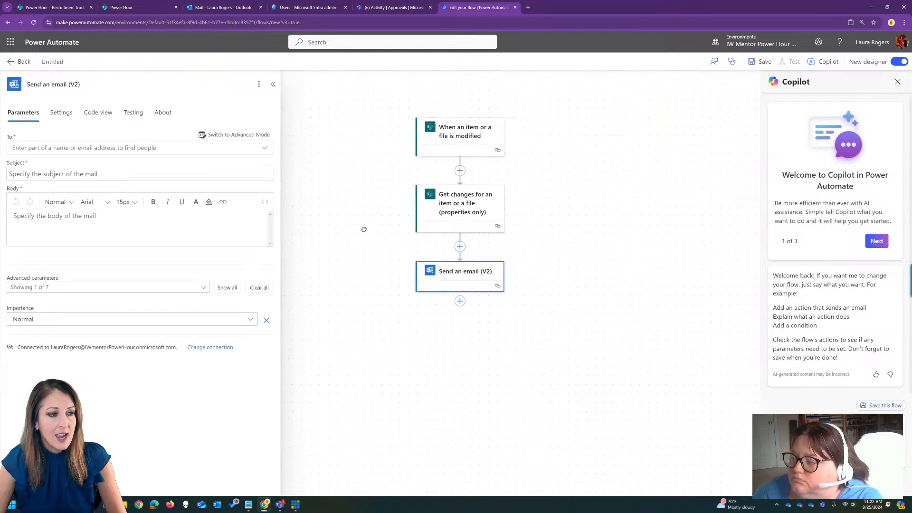
# Address the Send an email (V2) action dynamically by filling its To field with the trigger's Approvers Email.
pyautogui.click(261, 136)
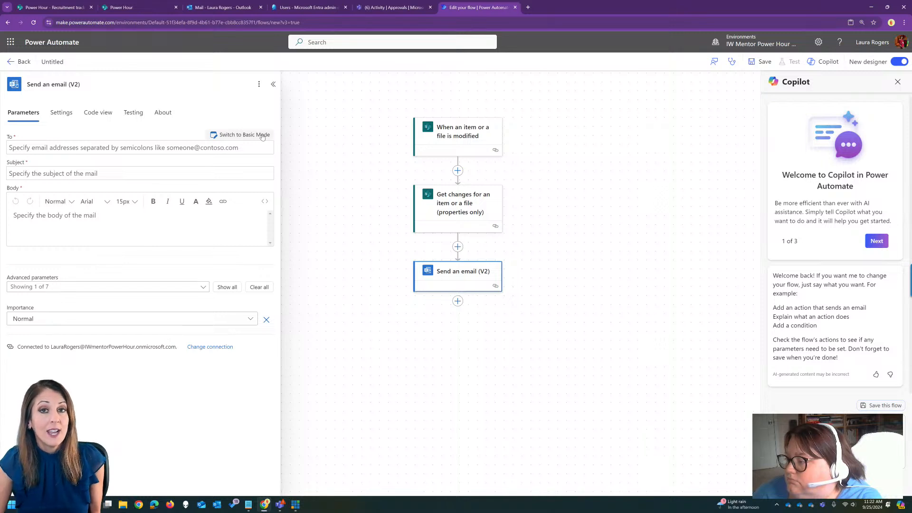
pyautogui.click(225, 148)
pyautogui.click(274, 142)
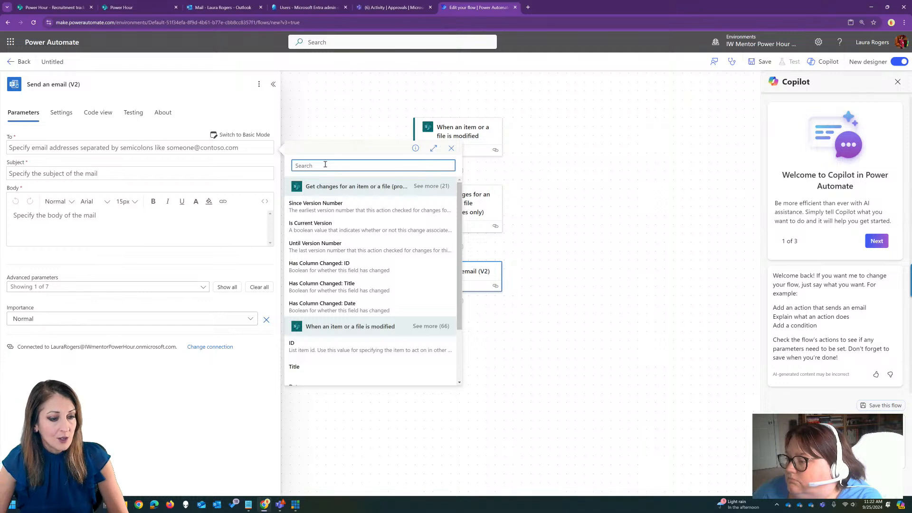
pyautogui.write('app')
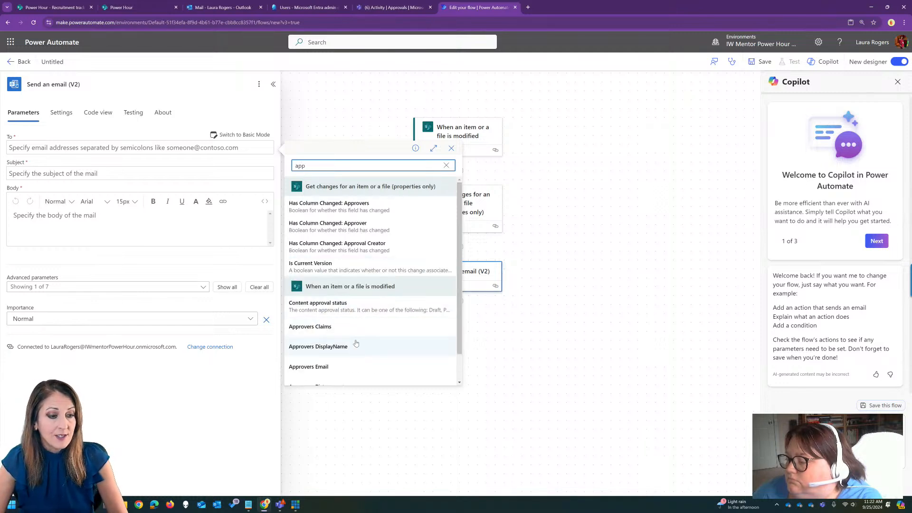
pyautogui.scroll(-1, 420, 359)
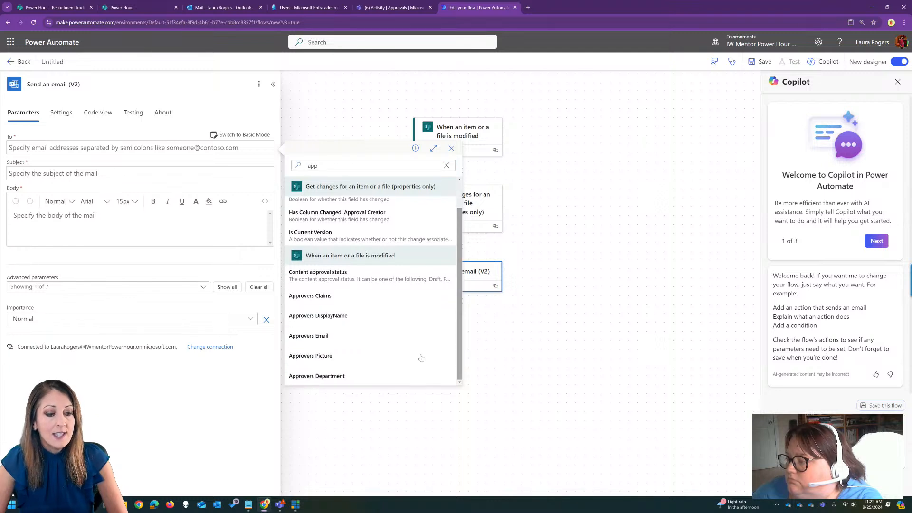
pyautogui.click(343, 337)
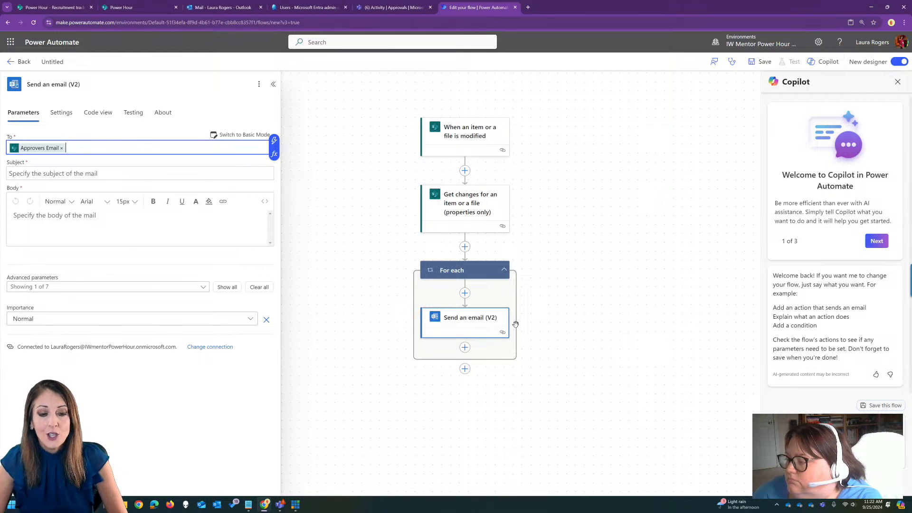
pyautogui.click(444, 270)
pyautogui.click(462, 318)
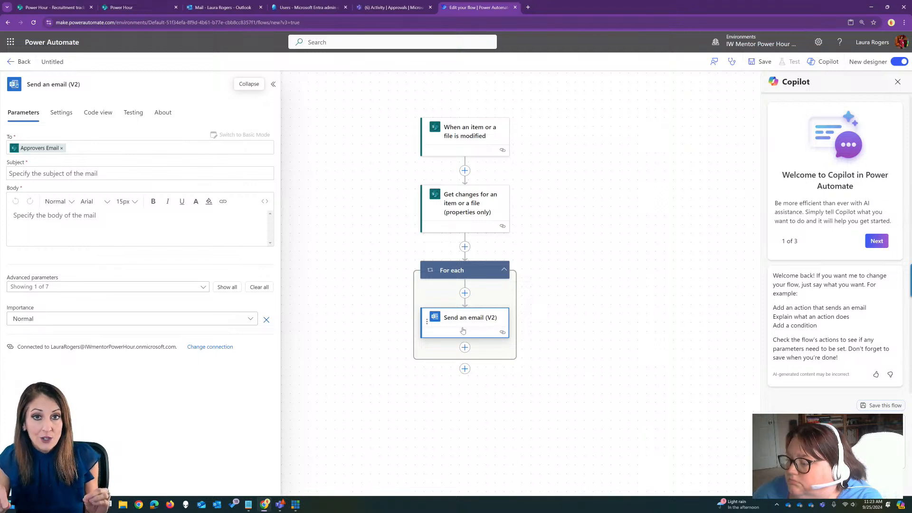
# Add an Initialize variable action after the trigger, naming the variable varEmails with type String.
pyautogui.click(464, 170)
pyautogui.click(496, 161)
pyautogui.write('var')
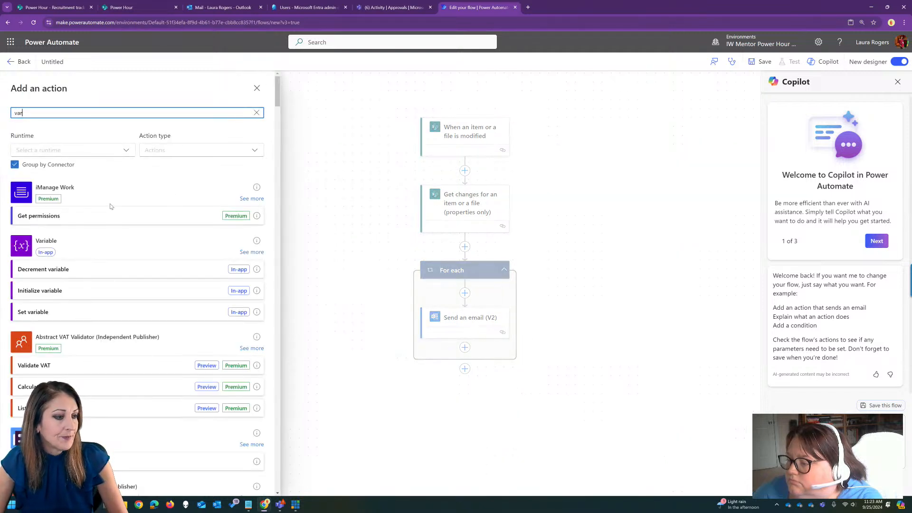
pyautogui.click(96, 292)
pyautogui.click(137, 146)
pyautogui.write('varEmails')
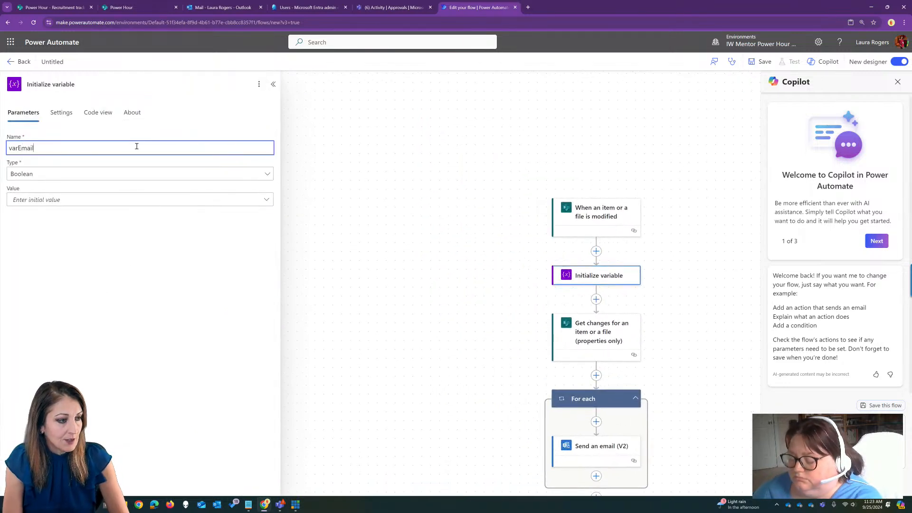
pyautogui.click(135, 178)
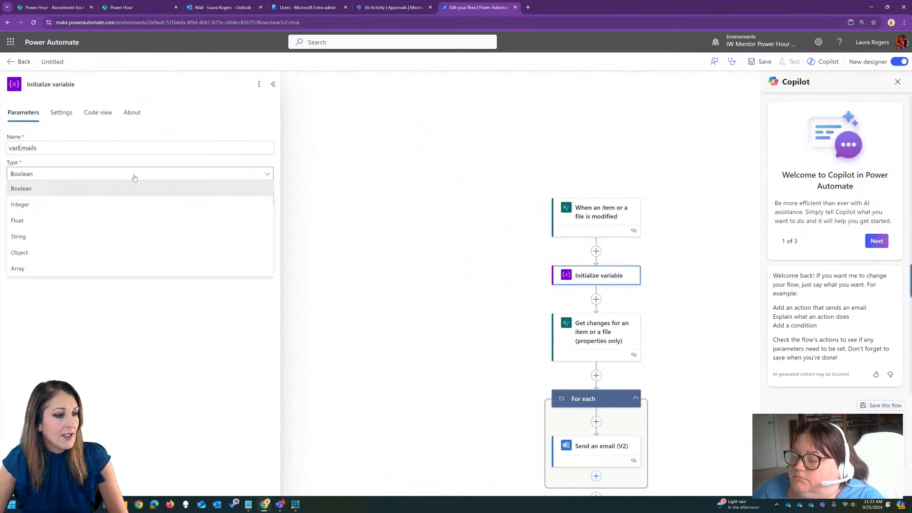
pyautogui.click(101, 238)
pyautogui.moveTo(420, 238); pyautogui.dragTo(310, 169)
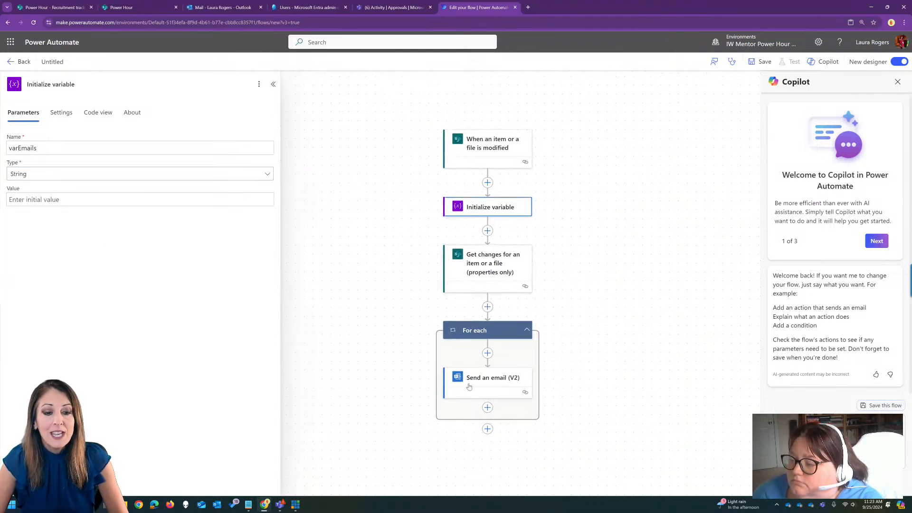
# Remove Approvers Email from the email's To field and move the Send an email (V2) action out of the For each loop, after Get changes.
pyautogui.click(494, 384)
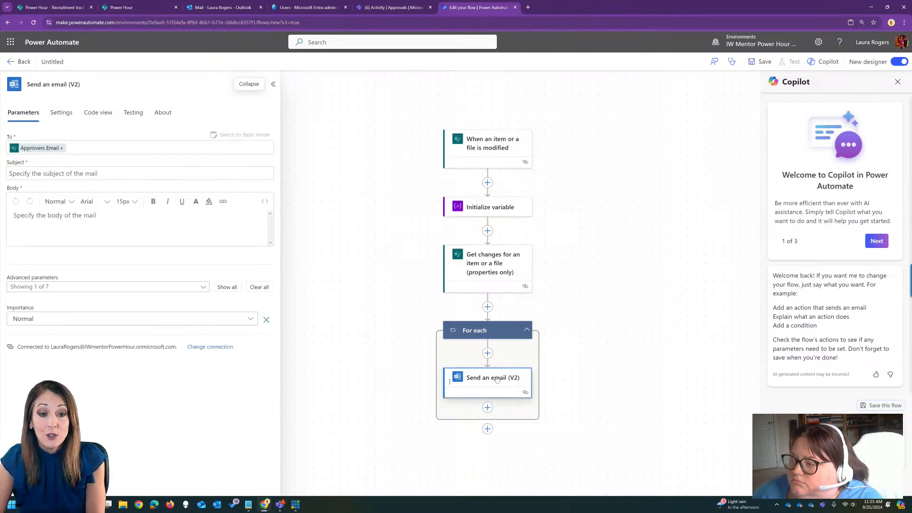
pyautogui.click(62, 148)
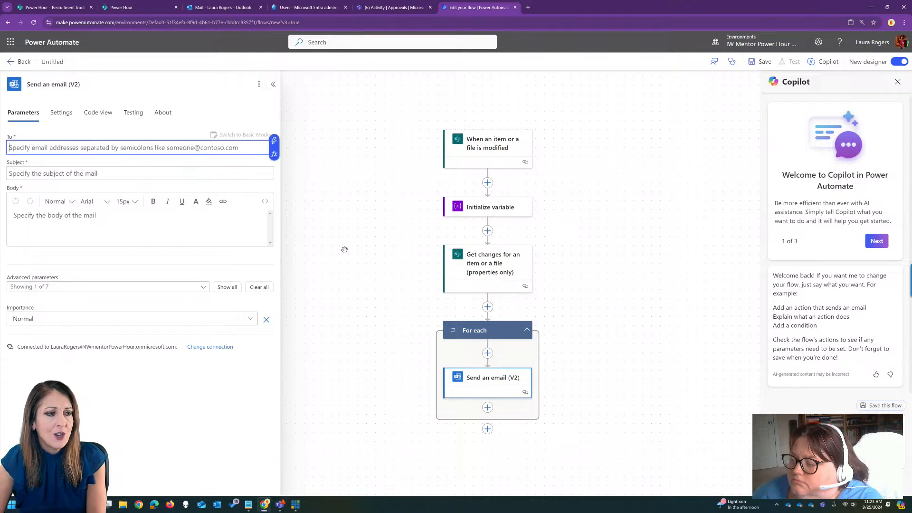
pyautogui.click(491, 380)
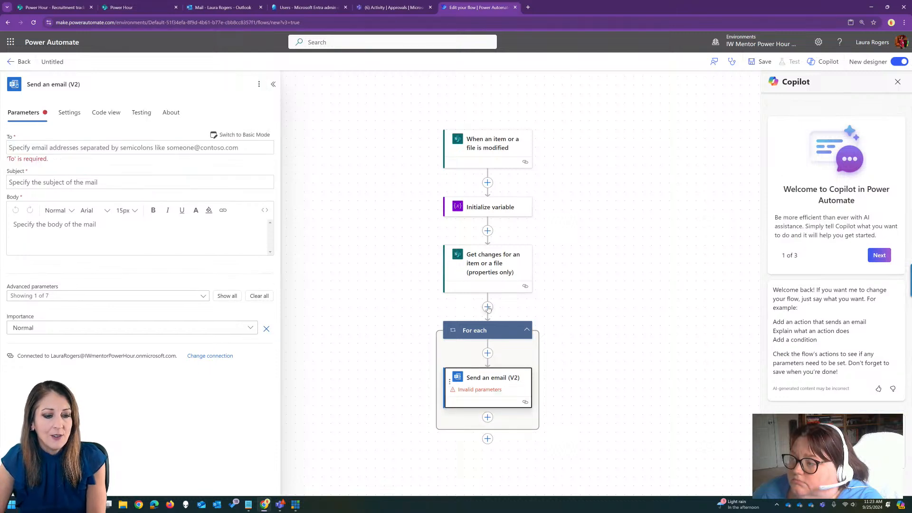
pyautogui.moveTo(489, 380); pyautogui.dragTo(488, 308)
# Delete the emptied For each loop from the flow.
pyautogui.click(496, 400)
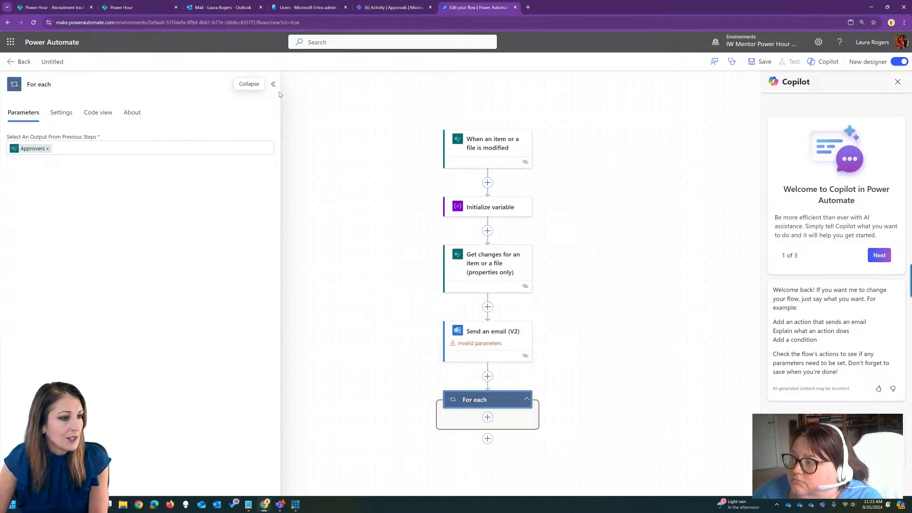
pyautogui.click(258, 86)
pyautogui.click(276, 127)
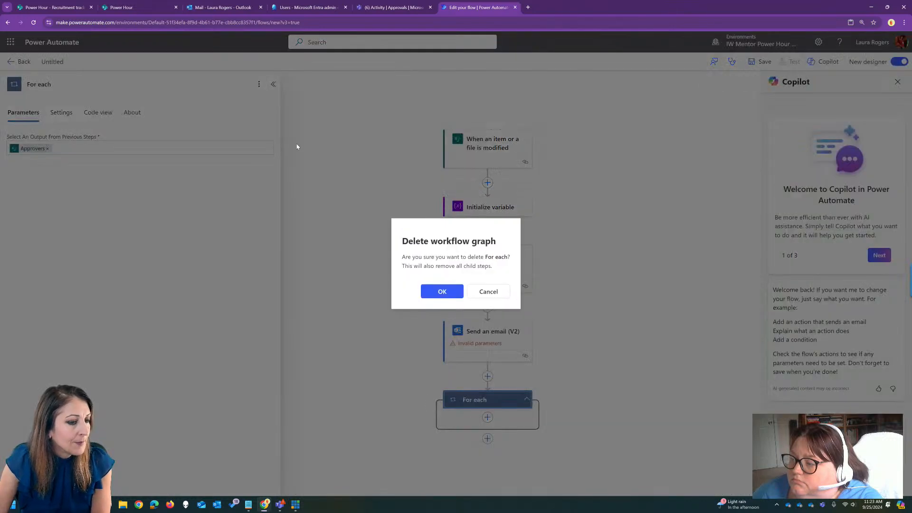
pyautogui.click(441, 292)
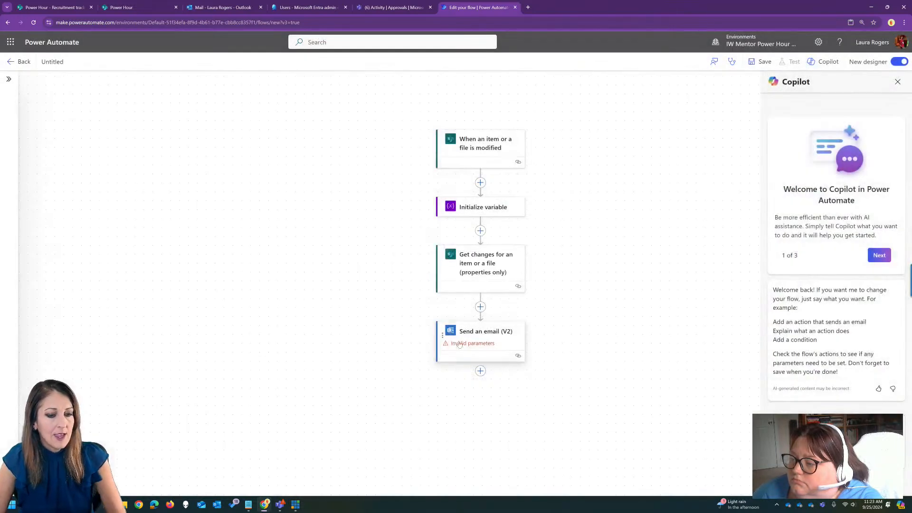
# Try adding a Set variable action for varEmails after the Get changes action, and delete it again.
pyautogui.click(479, 308)
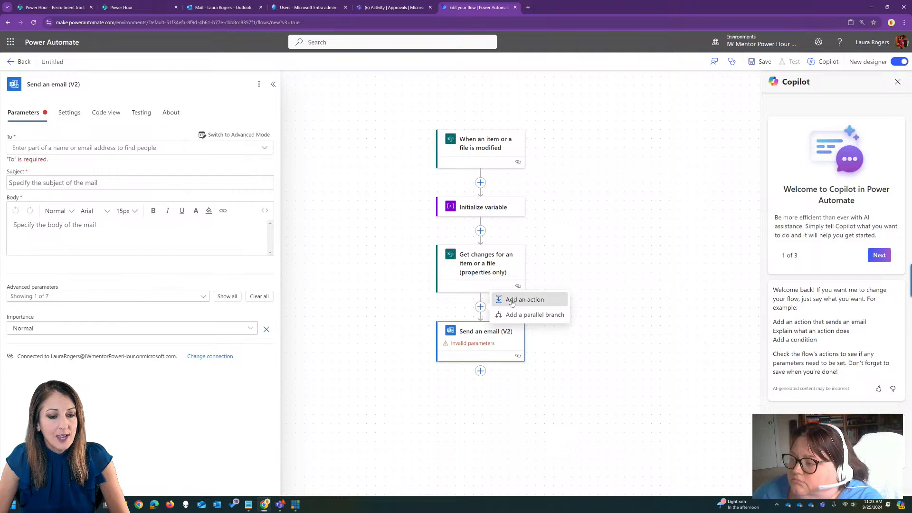
pyautogui.click(504, 299)
pyautogui.write('var')
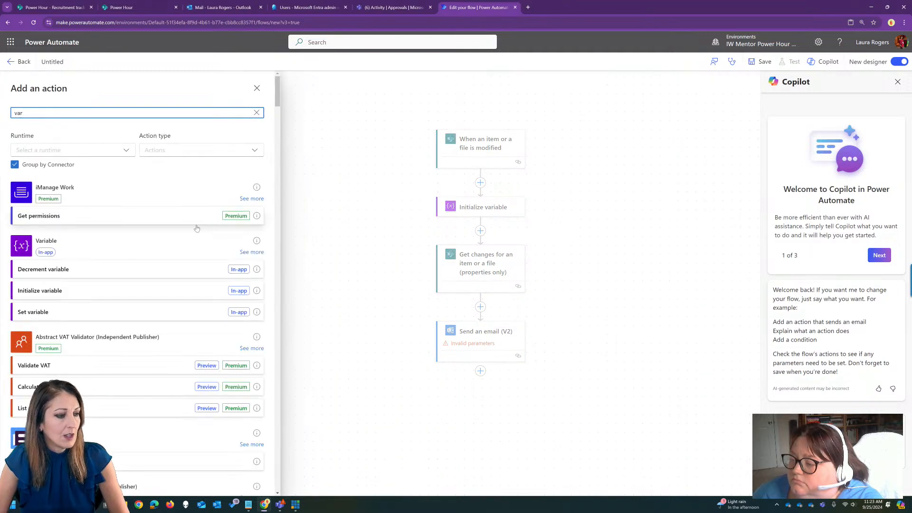
pyautogui.click(93, 311)
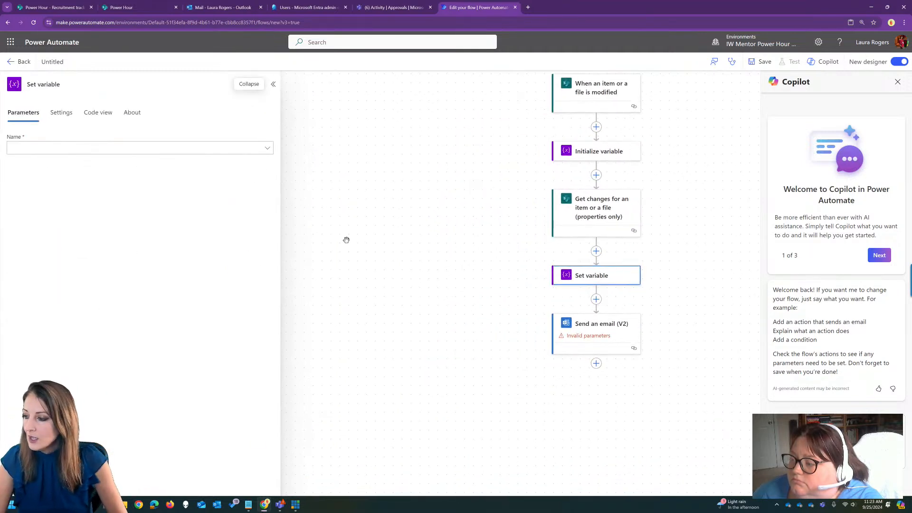
pyautogui.click(198, 148)
pyautogui.click(101, 164)
pyautogui.click(101, 173)
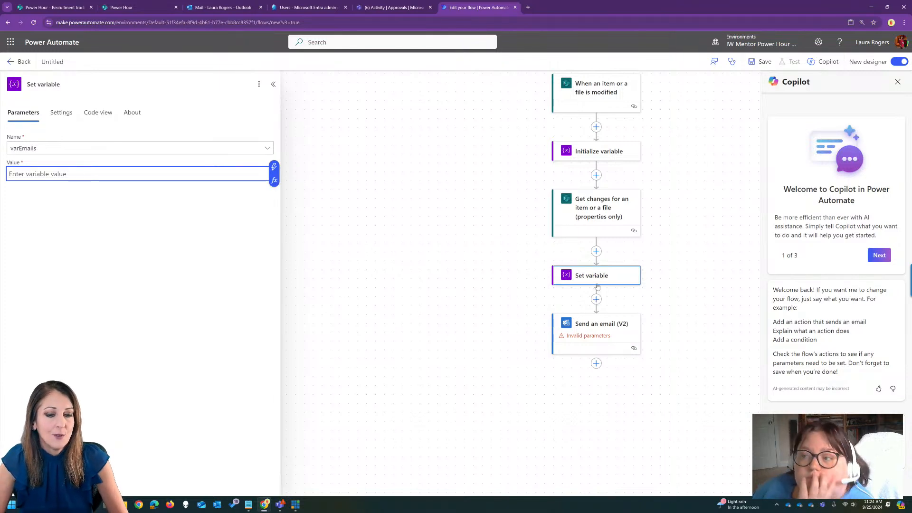
pyautogui.press('Delete')
pyautogui.press('Return')
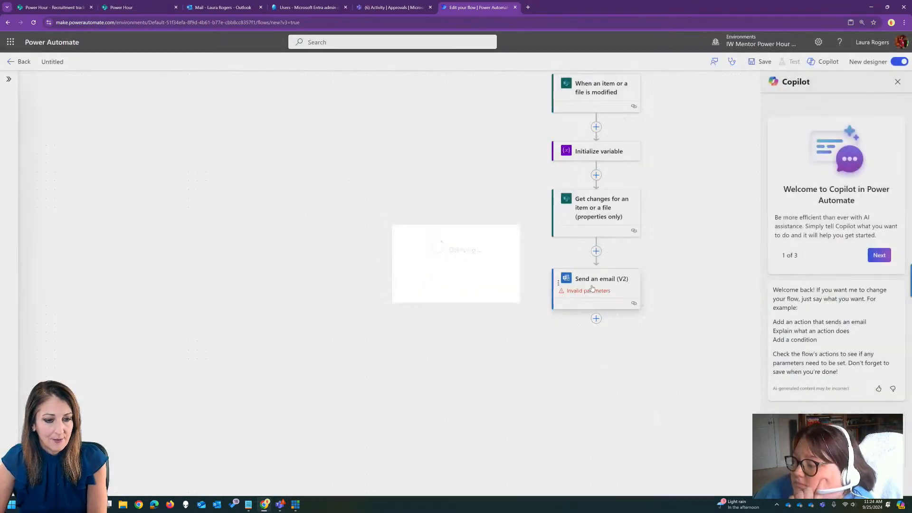
# Add an Append to string variable action between Get changes and the email action, targeting the variable varEmails.
pyautogui.click(596, 251)
pyautogui.click(626, 244)
pyautogui.write('append')
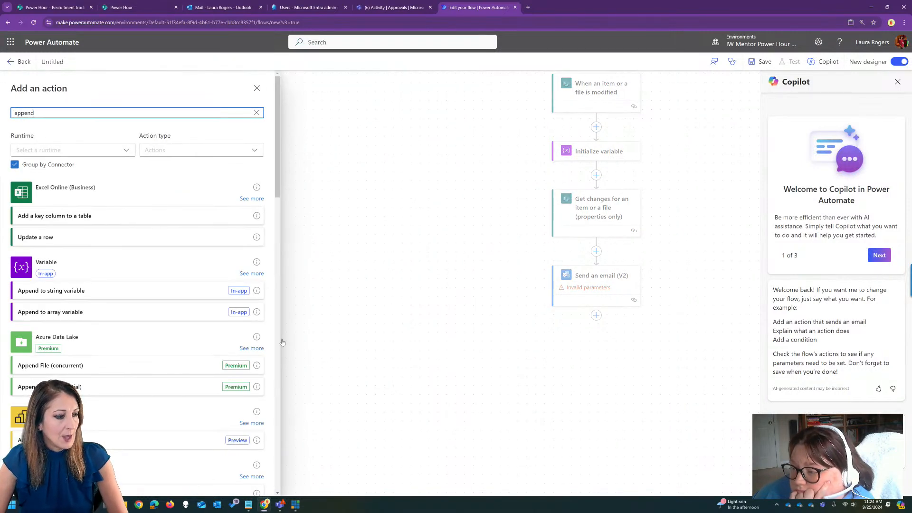
pyautogui.click(127, 293)
pyautogui.click(214, 149)
pyautogui.click(197, 165)
pyautogui.click(181, 174)
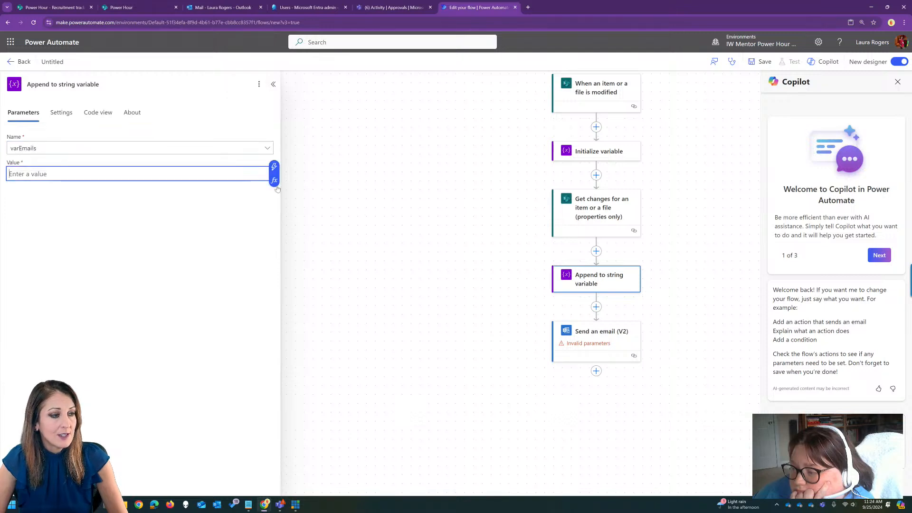
# Set the append action's value to the trigger's Approvers Email followed by a semicolon.
pyautogui.click(275, 170)
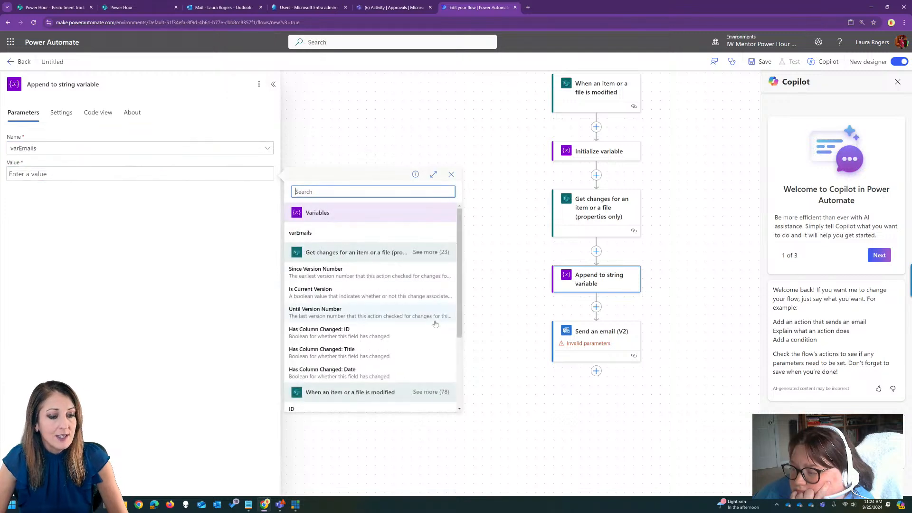
pyautogui.scroll(-2, 437, 315)
pyautogui.write('app')
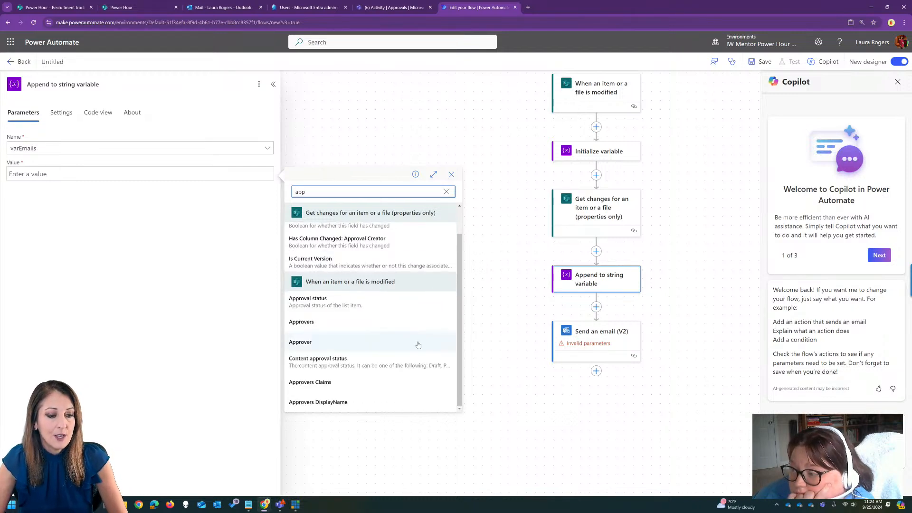
pyautogui.moveTo(459, 366)
pyautogui.mouseDown()
pyautogui.moveTo(460, 353)
pyautogui.moveTo(459, 367)
pyautogui.mouseUp()
pyautogui.click(353, 192)
pyautogui.write('rovers')
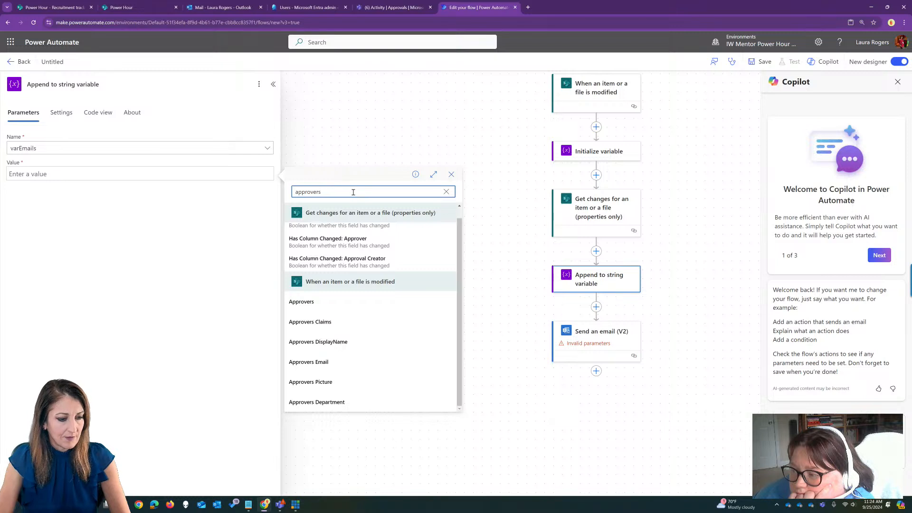
pyautogui.click(340, 361)
pyautogui.moveTo(520, 352); pyautogui.dragTo(392, 277)
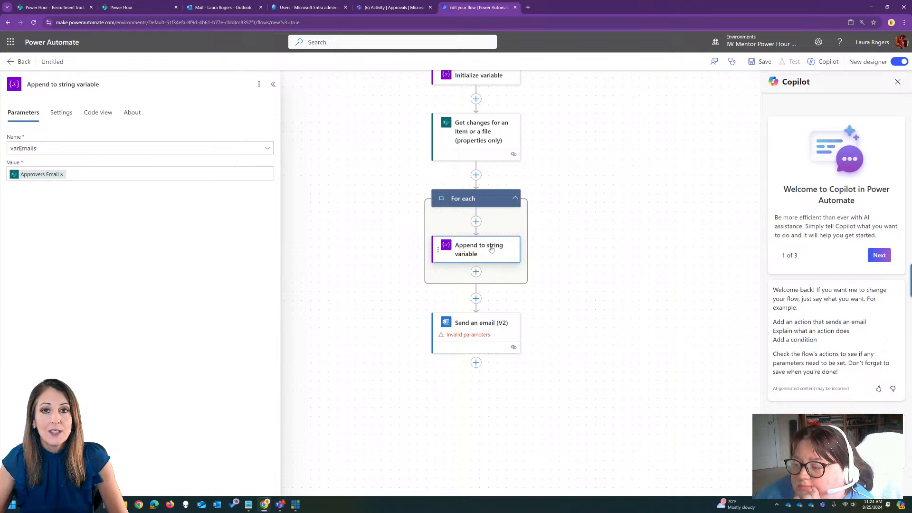
pyautogui.click(250, 172)
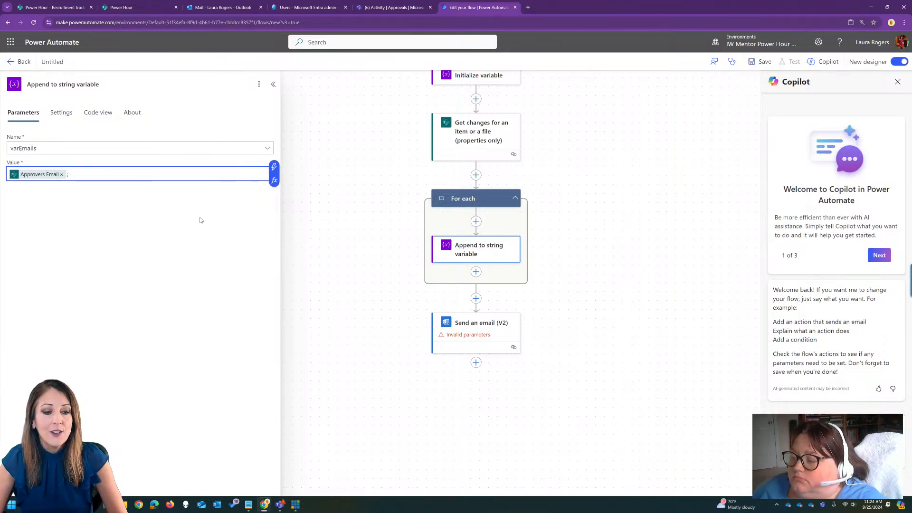
# Switch the Send an email (V2) action's To field to advanced mode and fill it with the varEmails variable.
pyautogui.click(444, 323)
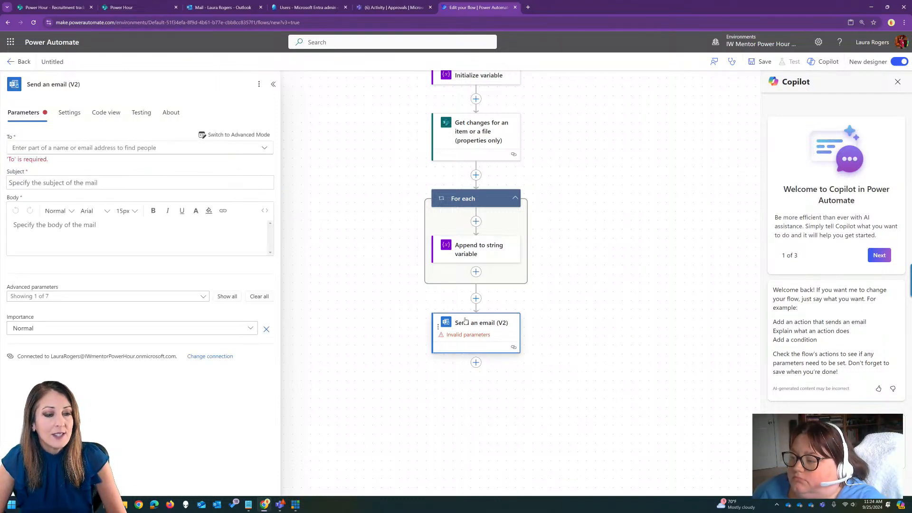
pyautogui.click(223, 139)
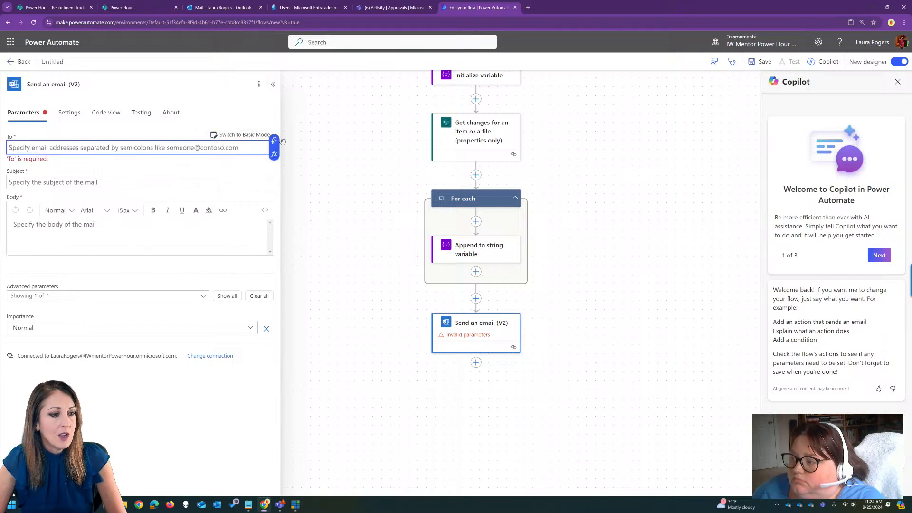
pyautogui.click(275, 141)
pyautogui.click(339, 207)
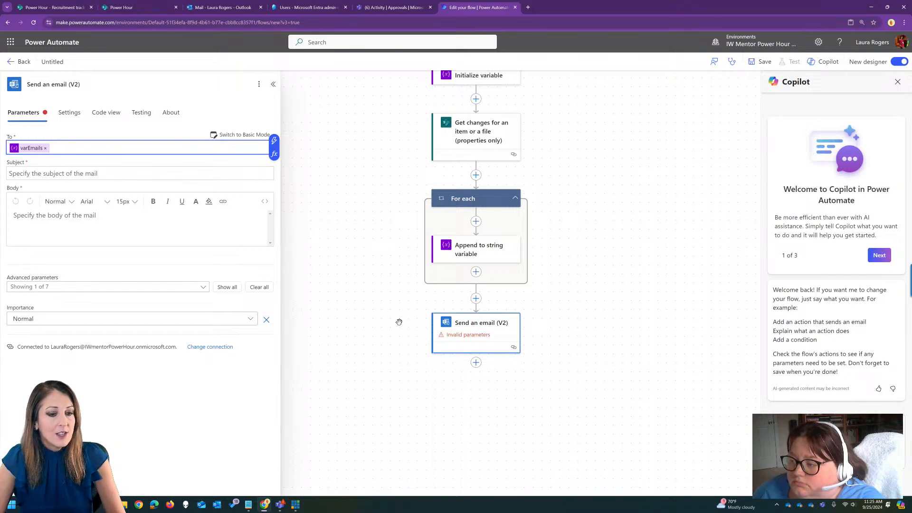
pyautogui.moveTo(399, 321); pyautogui.dragTo(392, 293)
# Set the email's subject to "approval for" followed by the modified item's Title from the trigger.
pyautogui.click(148, 173)
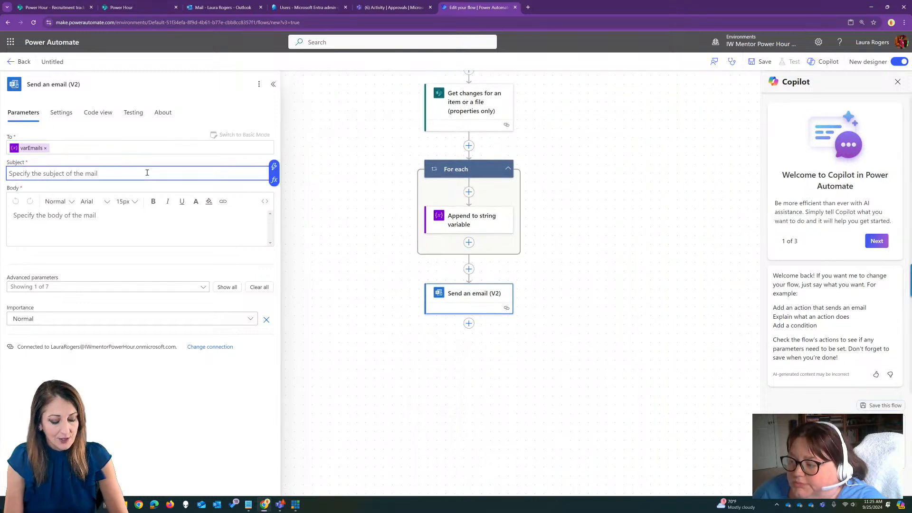
pyautogui.write('approva')
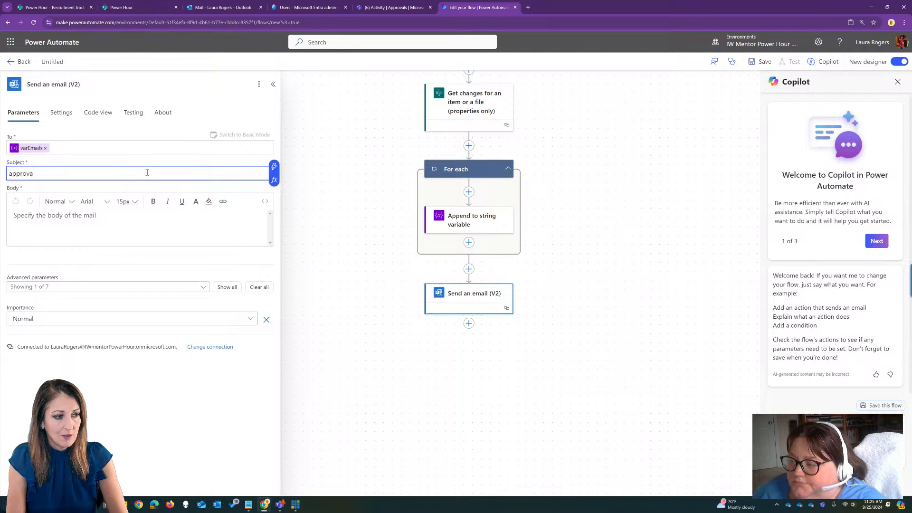
pyautogui.write('l for')
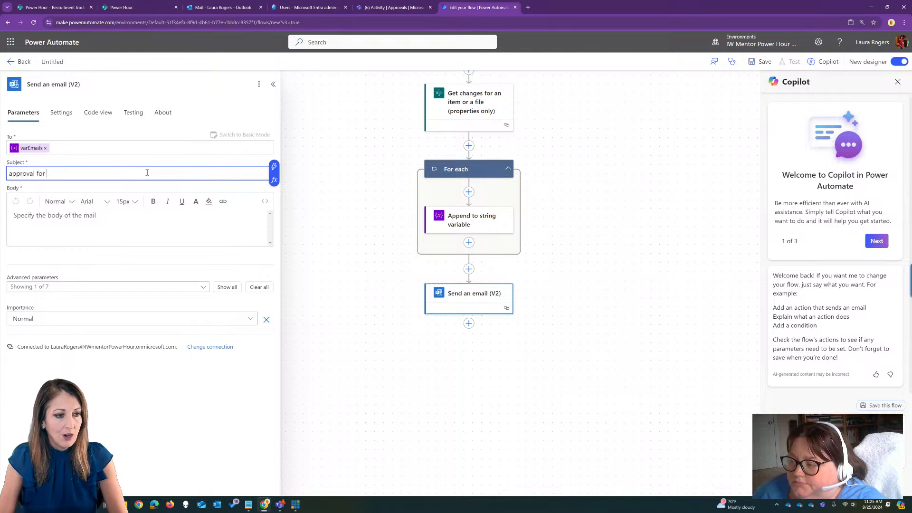
pyautogui.click(275, 167)
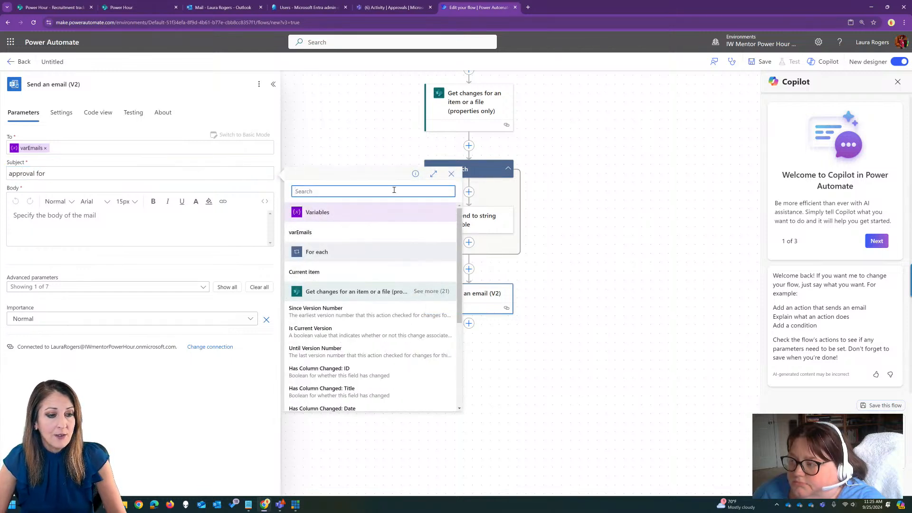
pyautogui.scroll(-3, 337, 323)
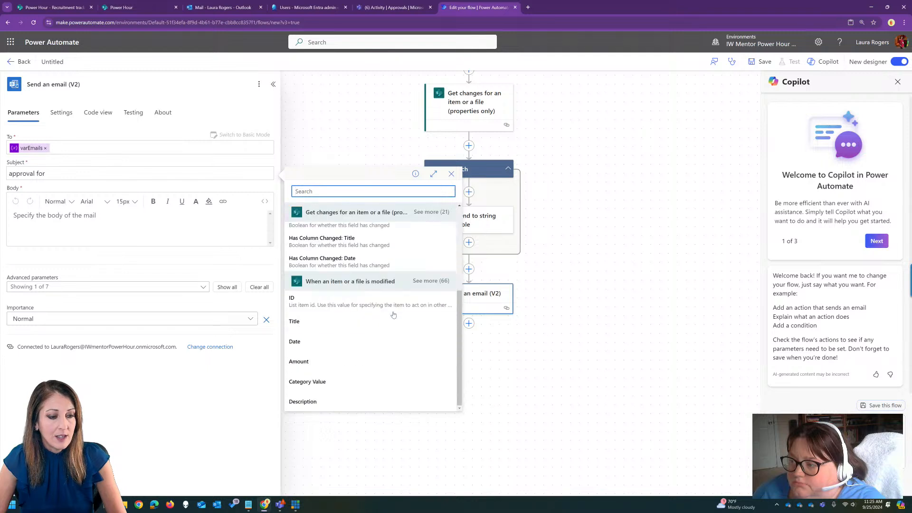
pyautogui.click(335, 322)
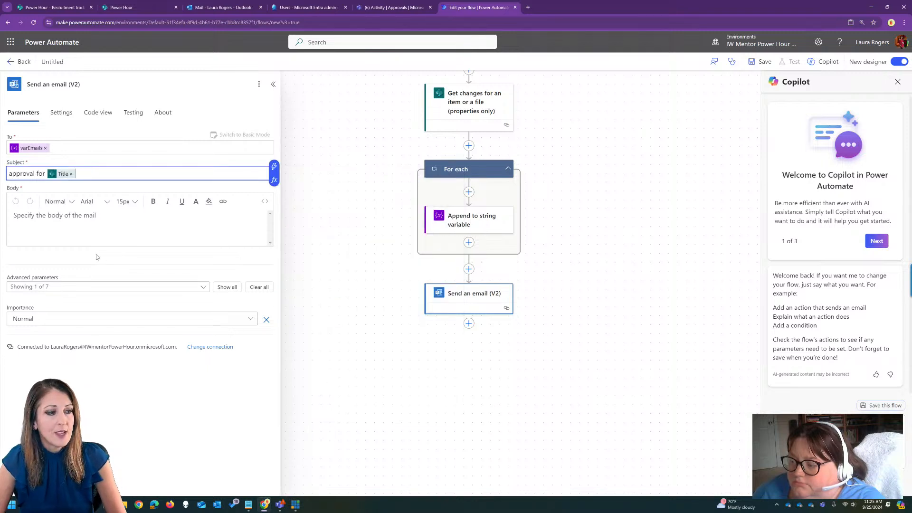
# Write "please approve" in the email body and start a new line below it.
pyautogui.click(123, 225)
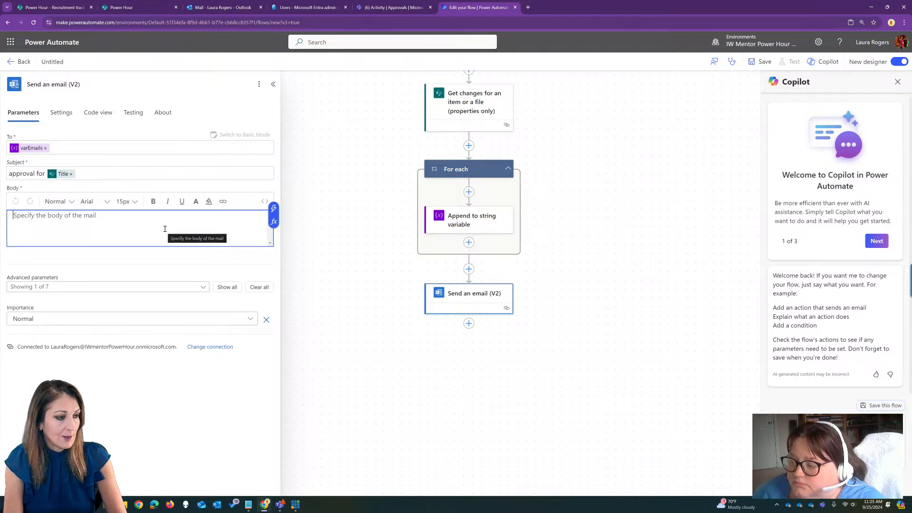
pyautogui.write('please appr')
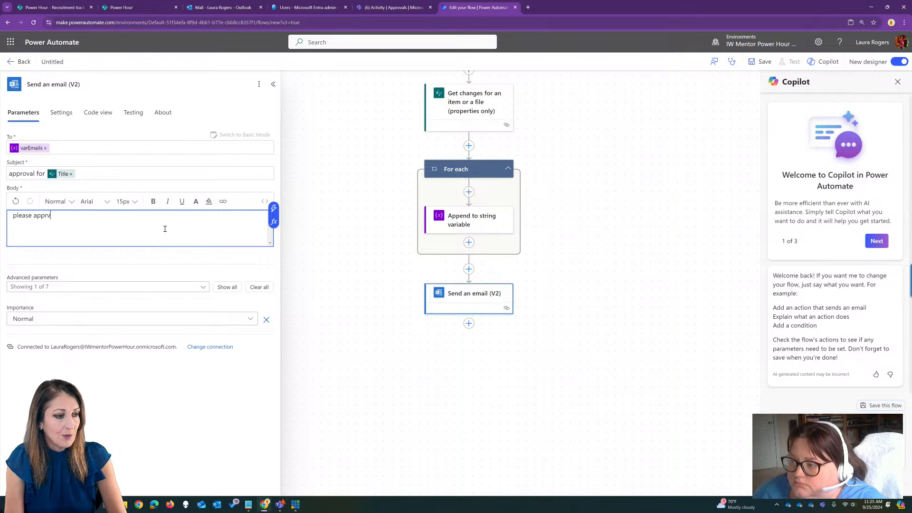
pyautogui.write('ove')
pyautogui.press('Return')
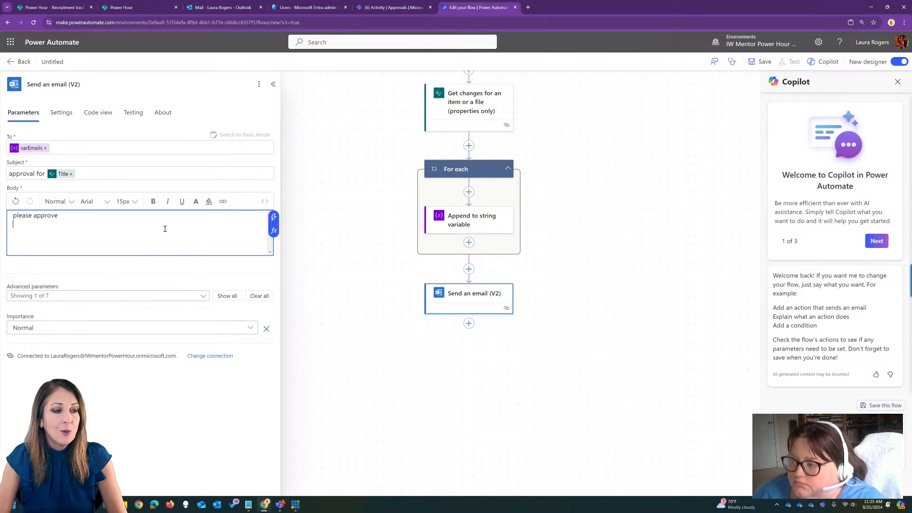
# Search the dynamic content available for the email body for "appro" and look through the approval-related fields.
pyautogui.click(274, 219)
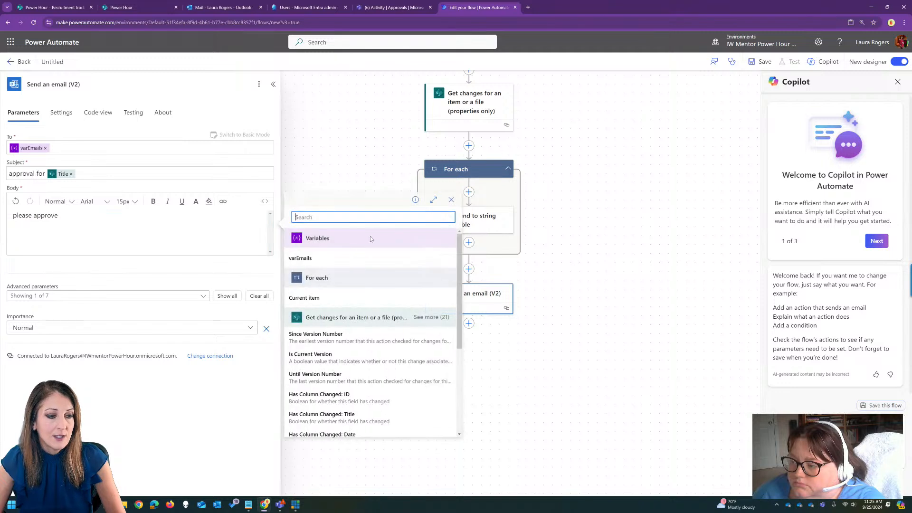
pyautogui.write('app')
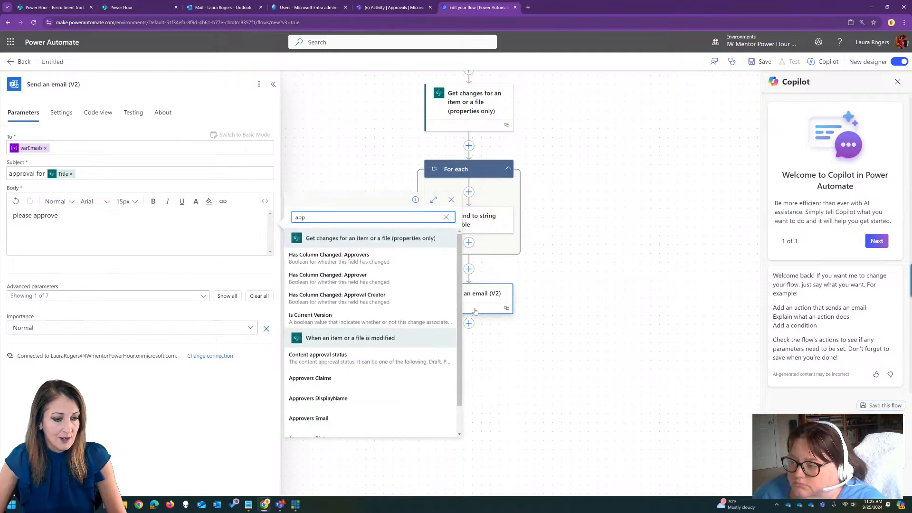
pyautogui.scroll(-1, 472, 321)
pyautogui.scroll(-1, 350, 354)
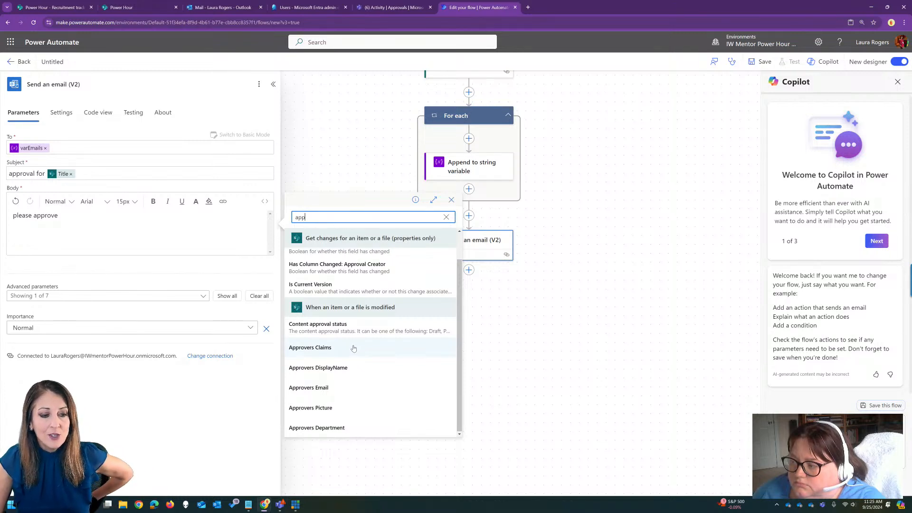
pyautogui.write('rov')
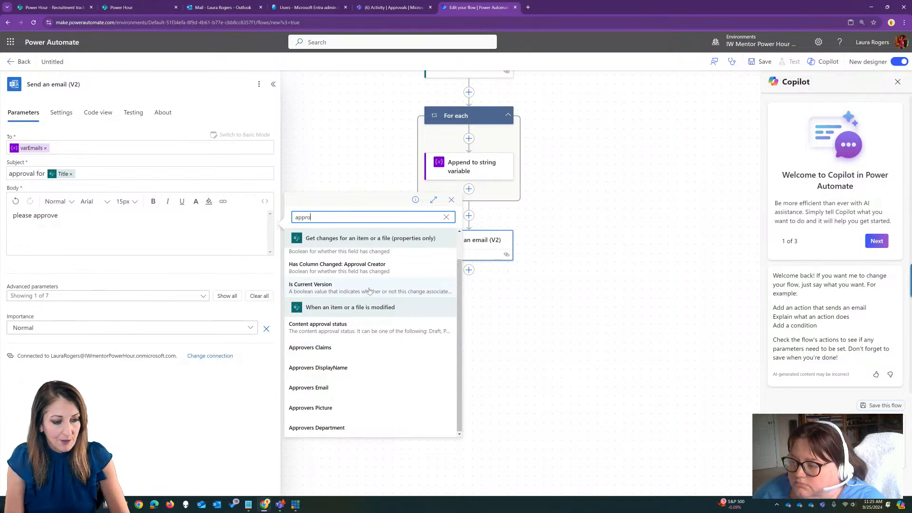
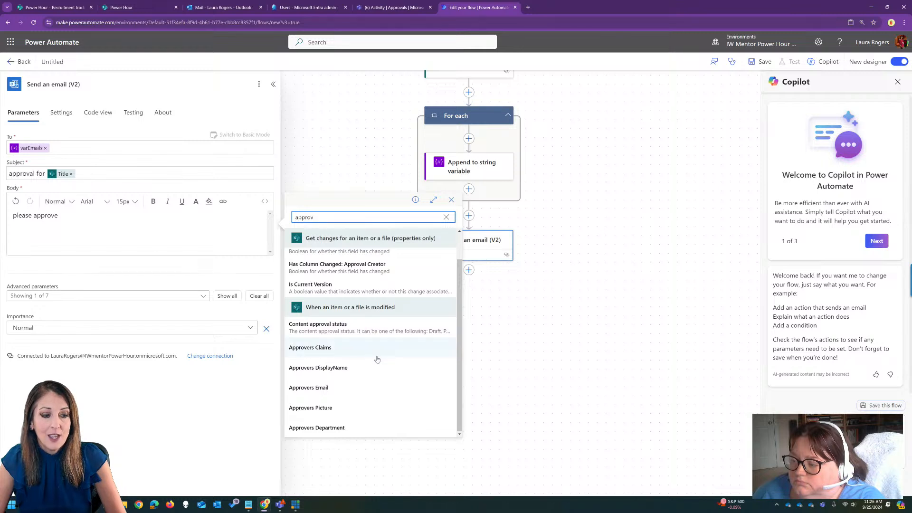
# Clear the dynamic content search and insert the trigger's Approval status Value on the email body's second line.
pyautogui.moveTo(332, 218); pyautogui.dragTo(295, 217)
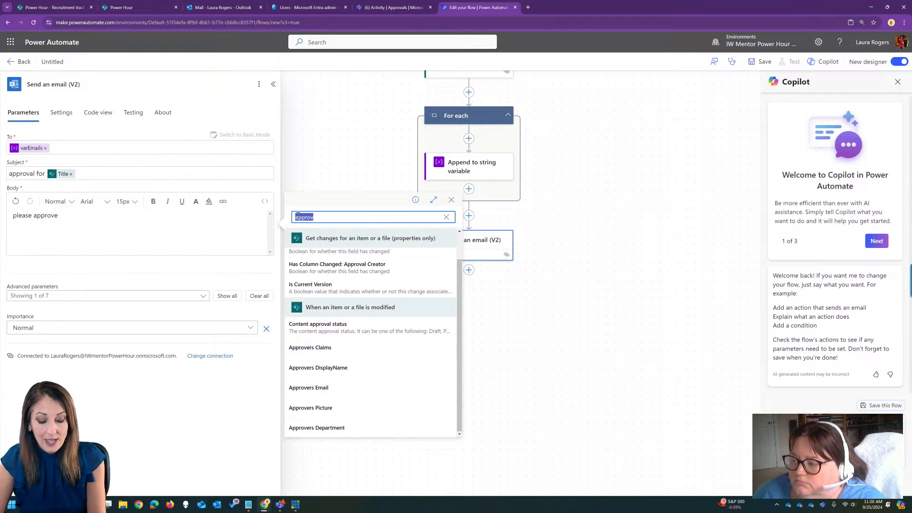
pyautogui.press('BackSpace')
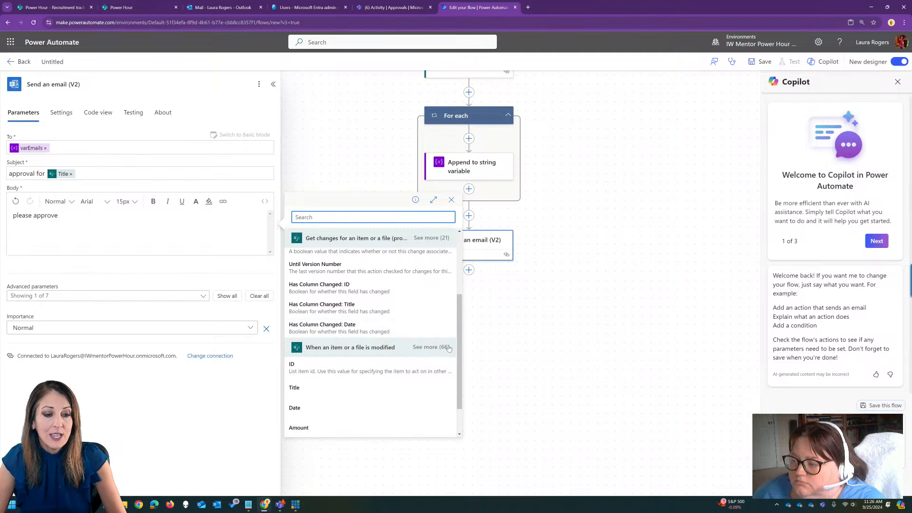
pyautogui.click(431, 347)
pyautogui.scroll(-1, 460, 285)
pyautogui.moveTo(459, 285); pyautogui.dragTo(462, 301)
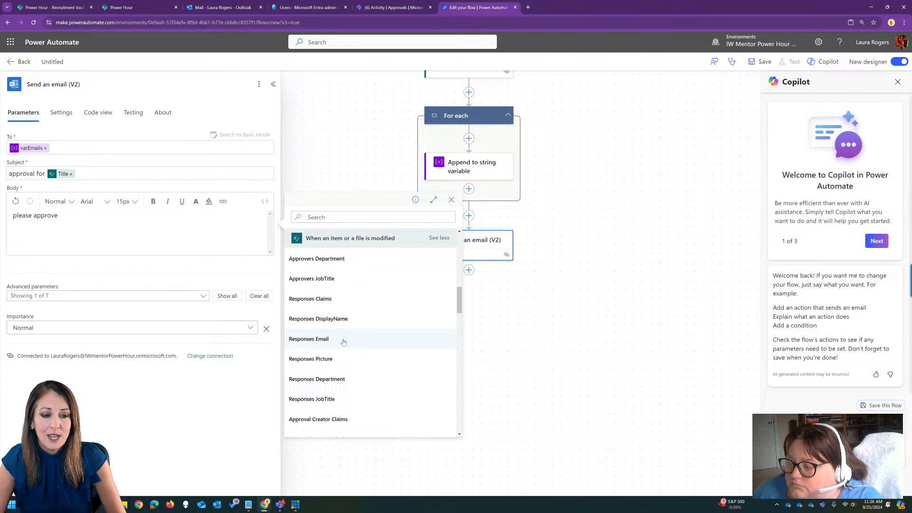
pyautogui.moveTo(459, 305); pyautogui.dragTo(461, 323)
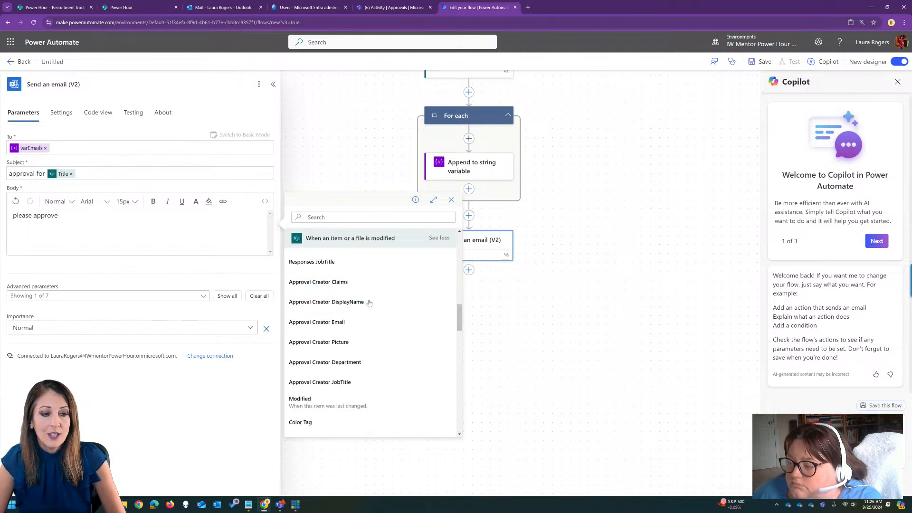
pyautogui.moveTo(460, 325); pyautogui.dragTo(473, 432)
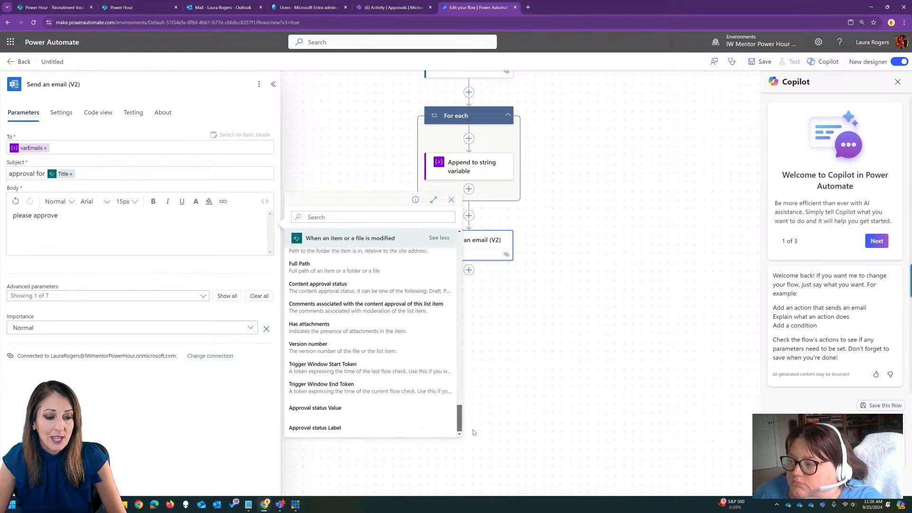
pyautogui.click(352, 407)
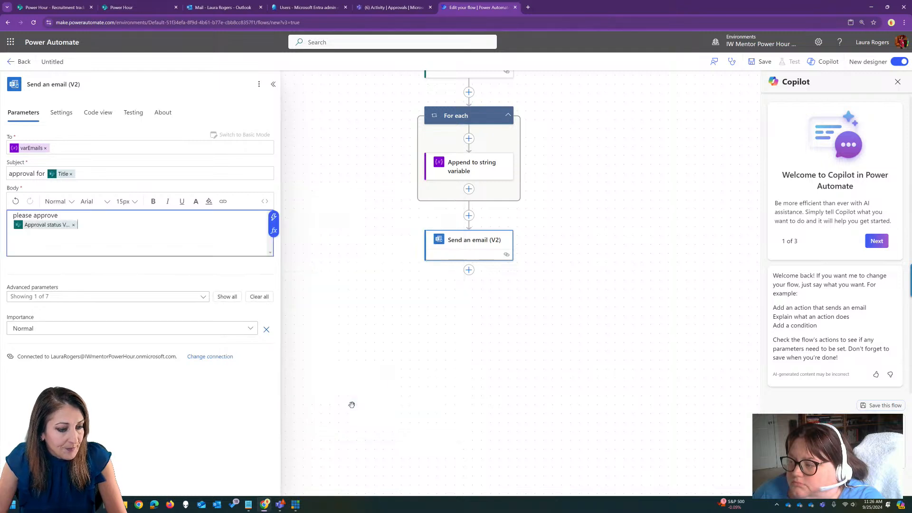
# Label the inserted token "approval status value" and add a line reading "approval status label" below it.
pyautogui.press('Home')
pyautogui.write('approv')
pyautogui.write('al status val')
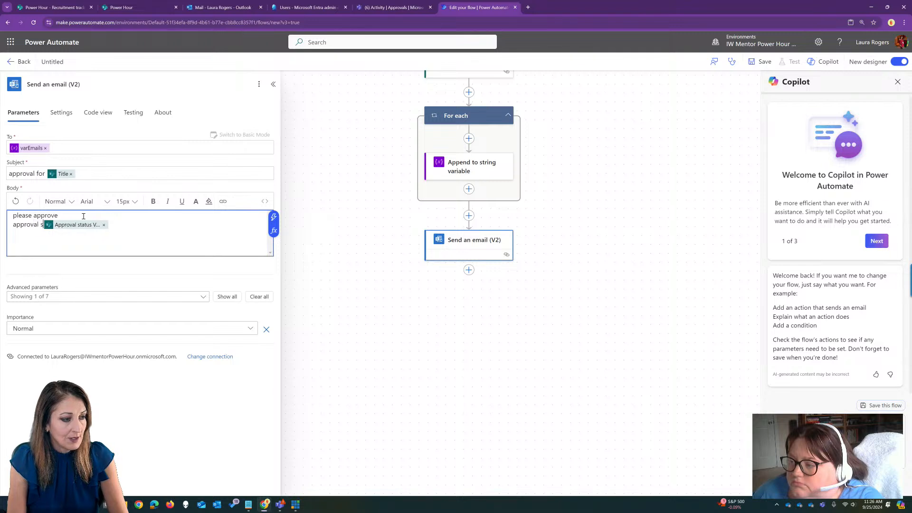
pyautogui.write('ue')
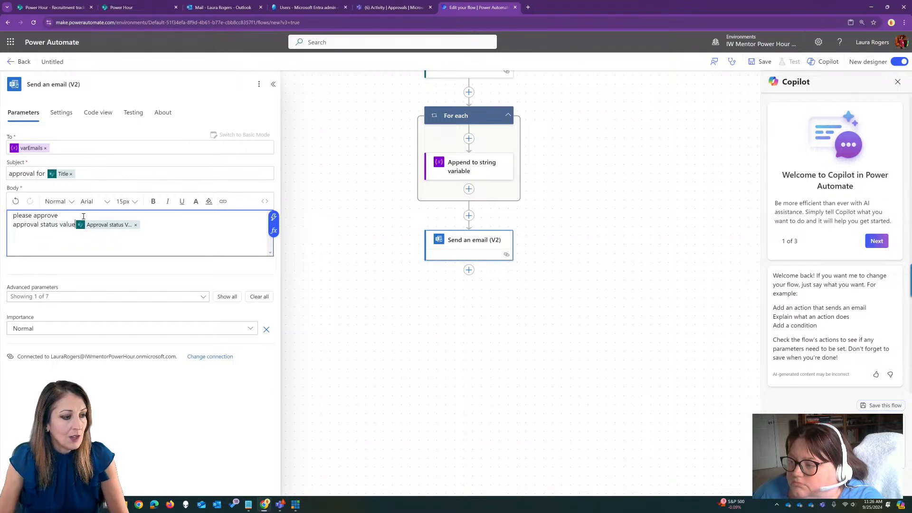
pyautogui.press('End')
pyautogui.press('Return')
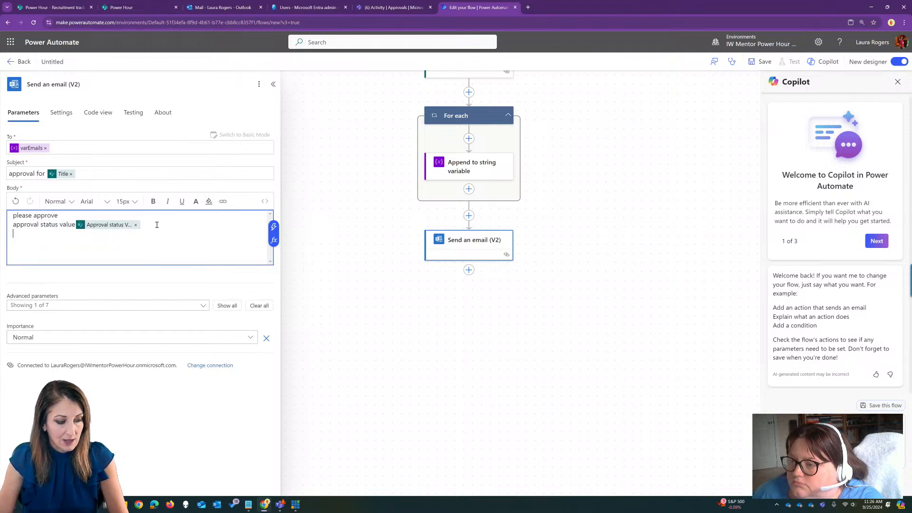
pyautogui.write('approval status label')
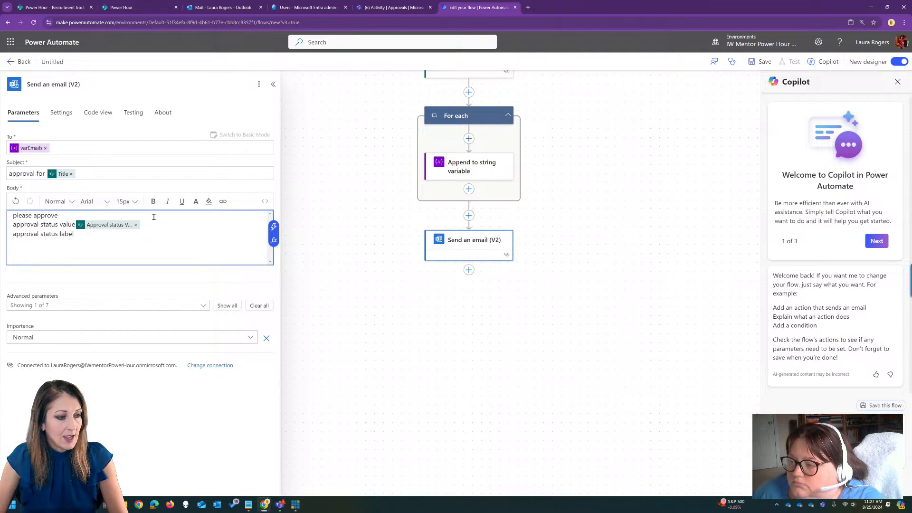
# Add a "submitted by:" line below the body's first line and extend the first line to "please approve this".
pyautogui.click(153, 215)
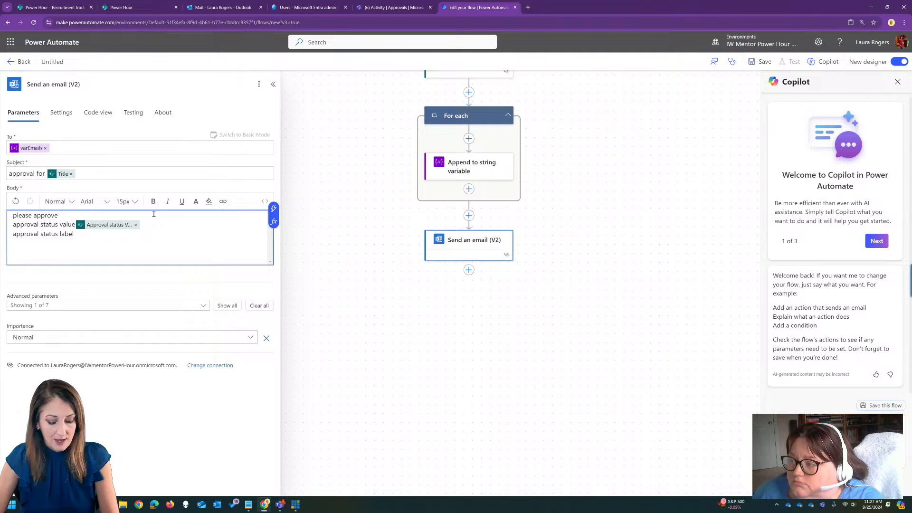
pyautogui.press('Return')
pyautogui.write('su')
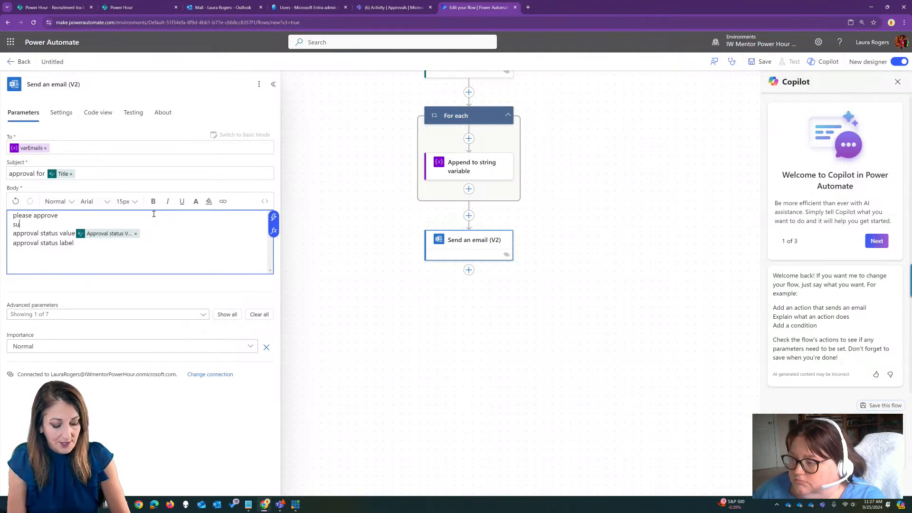
pyautogui.write('bmitted')
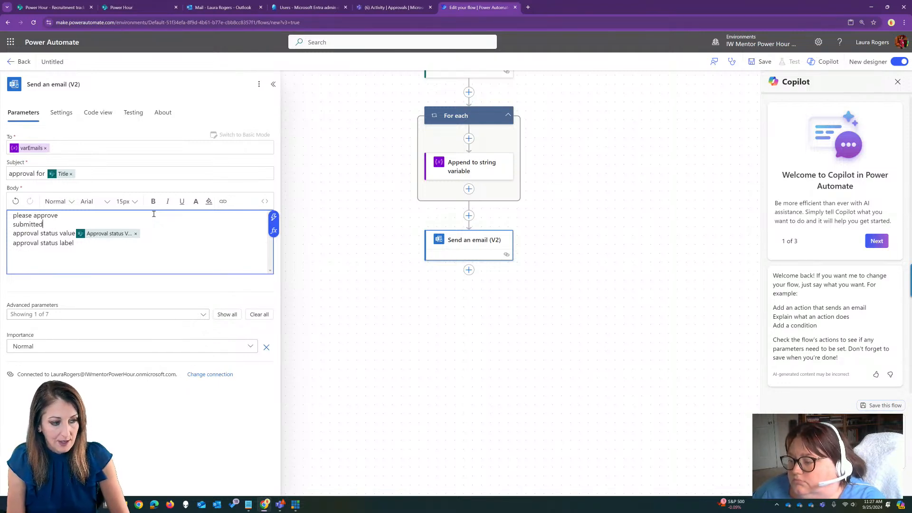
pyautogui.write(' by:')
pyautogui.click(153, 214)
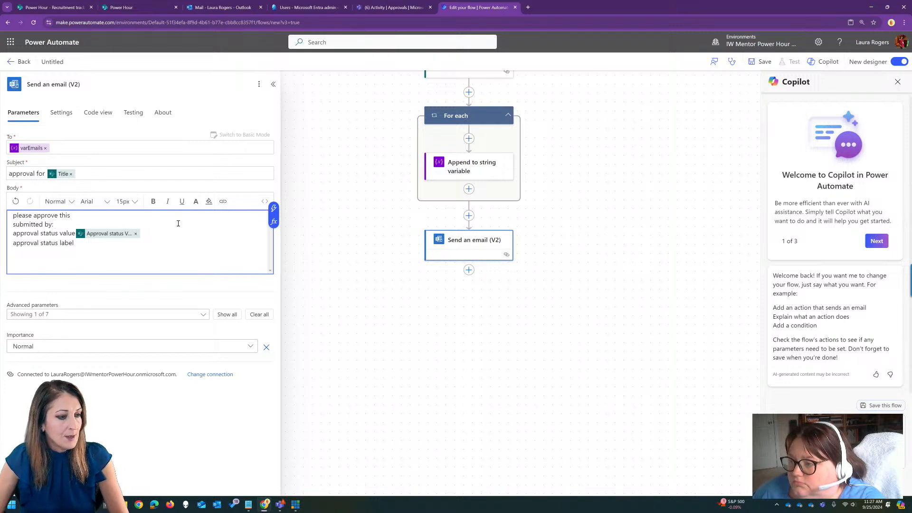
# Insert the trigger's Approval Creator DisplayName after "submitted by:" in the email body.
pyautogui.click(273, 208)
pyautogui.click(431, 316)
pyautogui.scroll(-1, 460, 310)
pyautogui.moveTo(460, 311); pyautogui.dragTo(470, 432)
pyautogui.click(440, 310)
pyautogui.moveTo(461, 298); pyautogui.dragTo(463, 338)
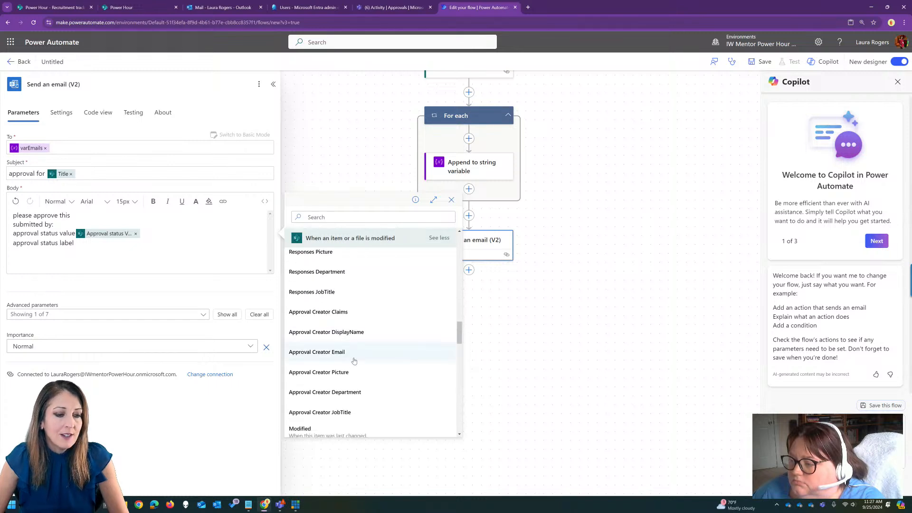
pyautogui.click(368, 332)
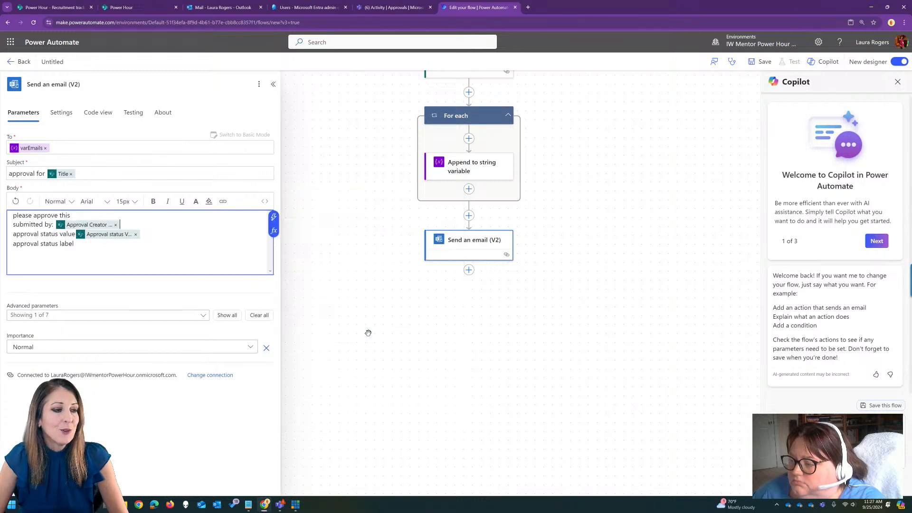
# Insert the trigger's Approval status Label after the "approval status label" text in the email body.
pyautogui.click(103, 244)
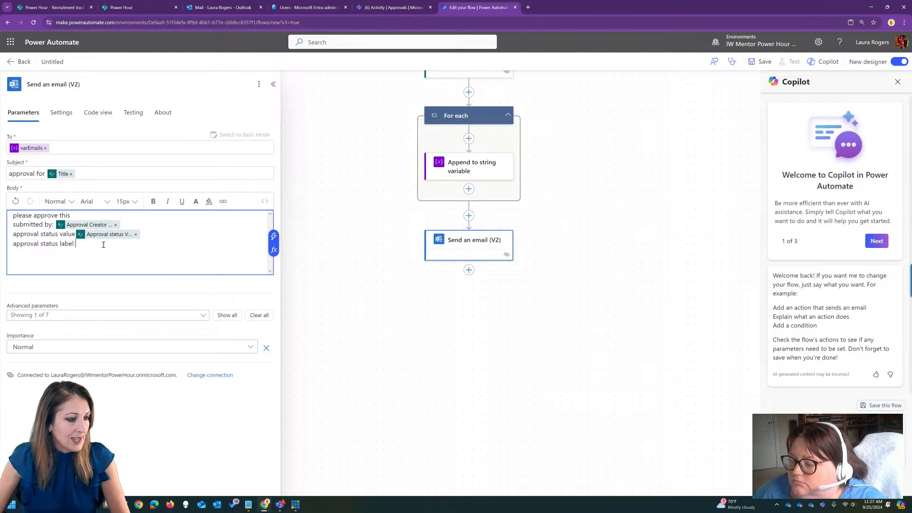
pyautogui.click(274, 237)
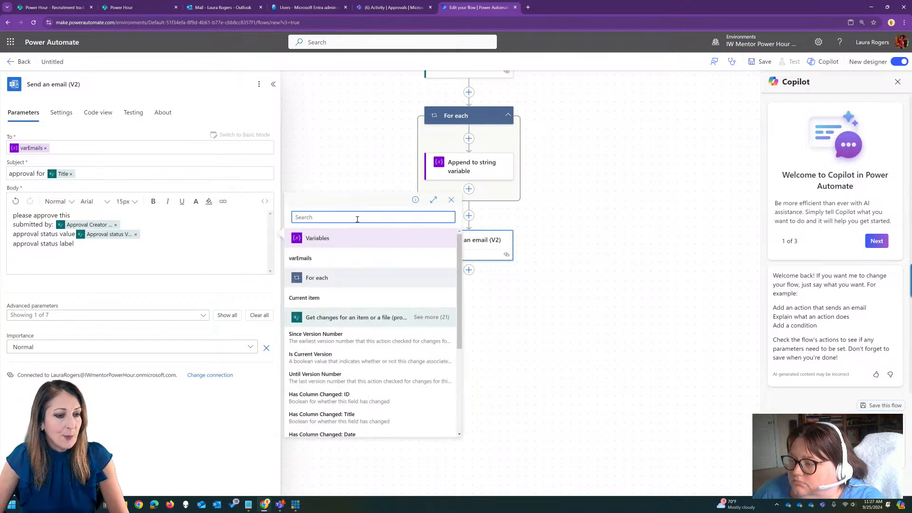
pyautogui.write('status')
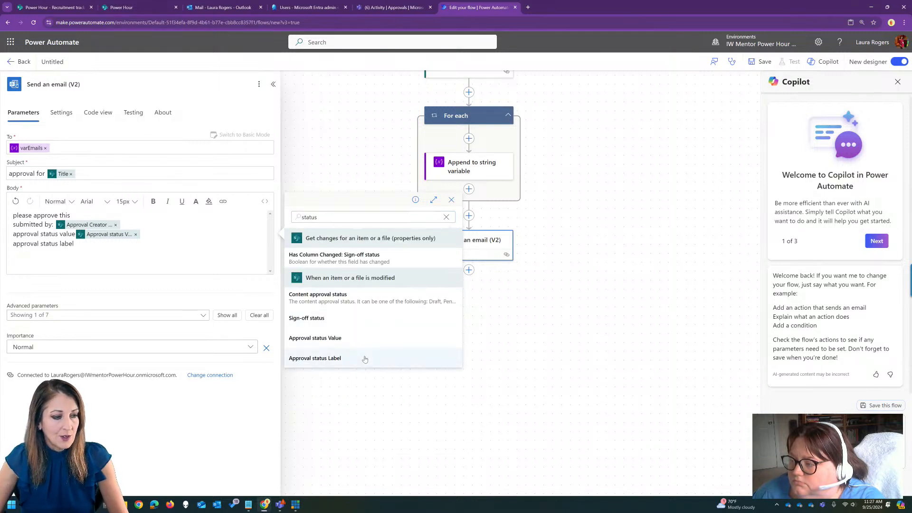
pyautogui.click(362, 359)
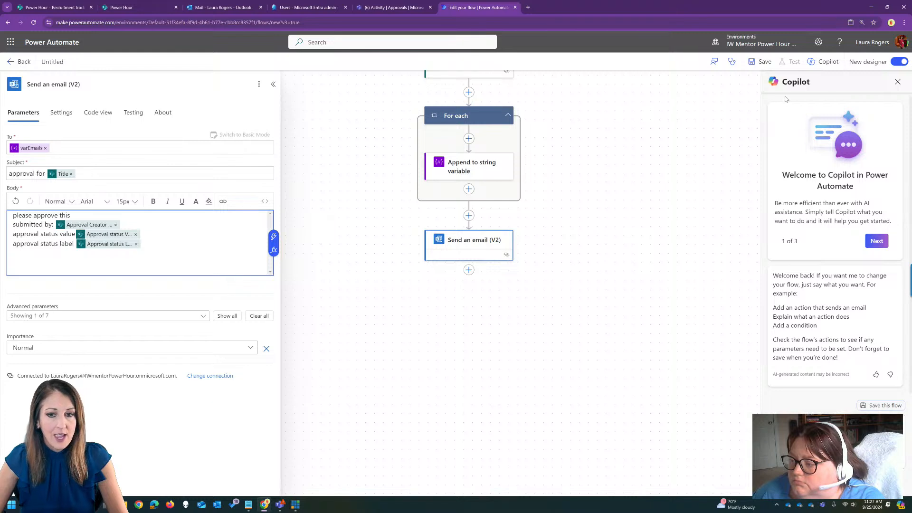
# Name the flow "approve expenses notification" and save it.
pyautogui.click(60, 62)
pyautogui.write('approv')
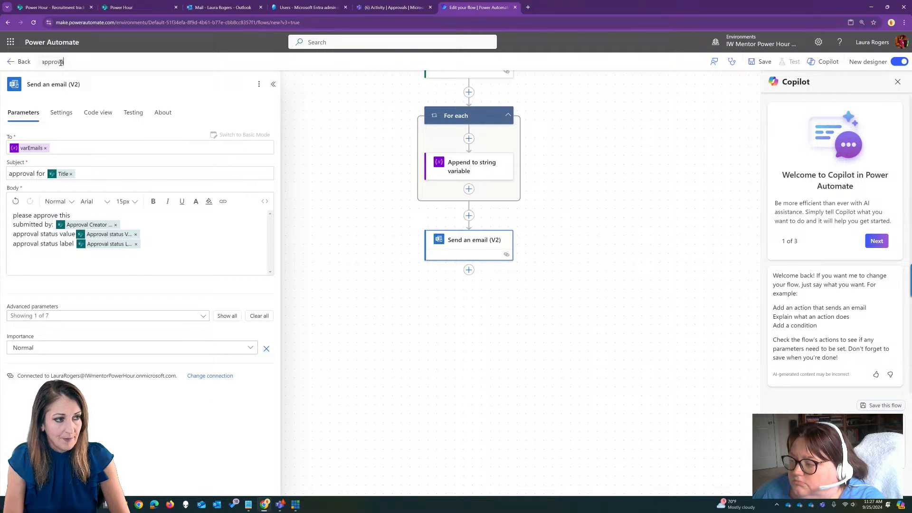
pyautogui.write('e exp')
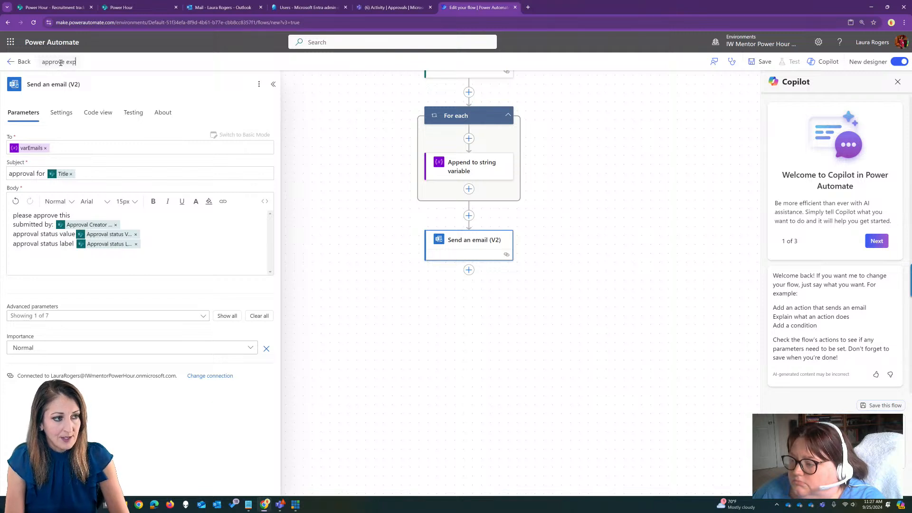
pyautogui.write('enses notification')
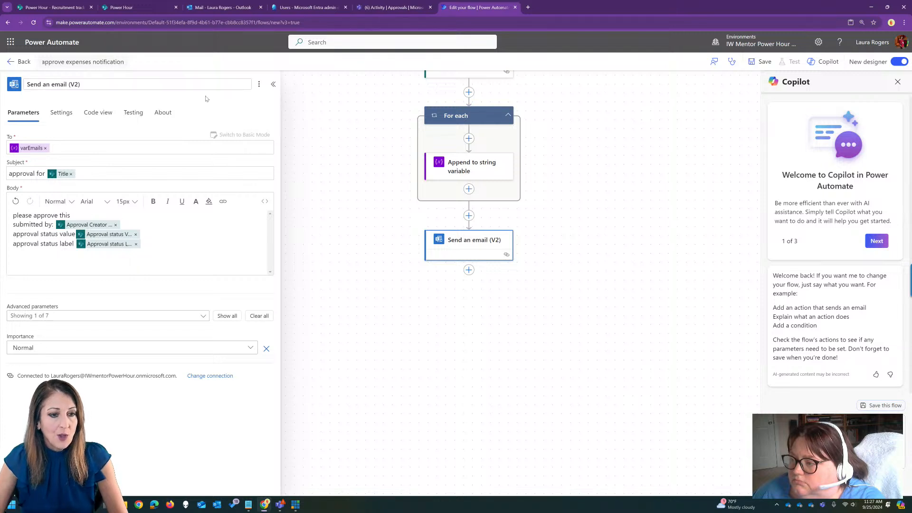
pyautogui.click(342, 168)
pyautogui.moveTo(359, 165); pyautogui.dragTo(285, 265)
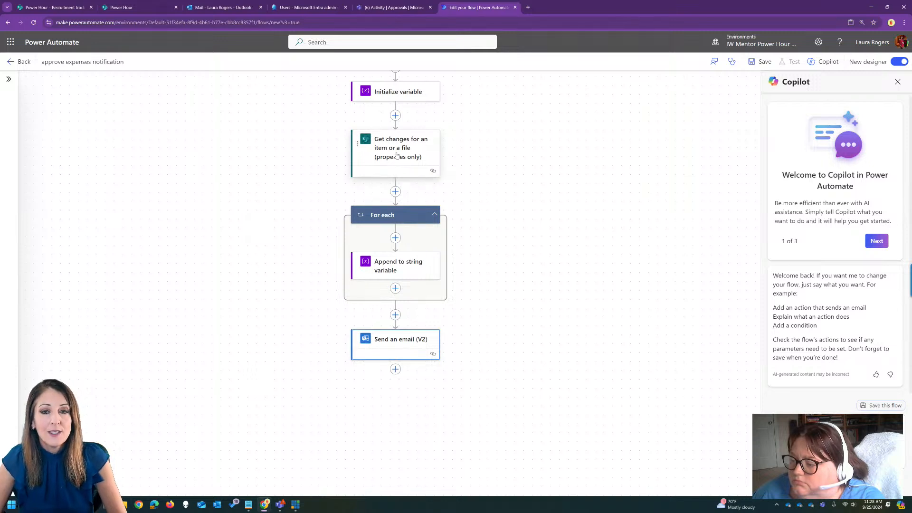
pyautogui.click(760, 61)
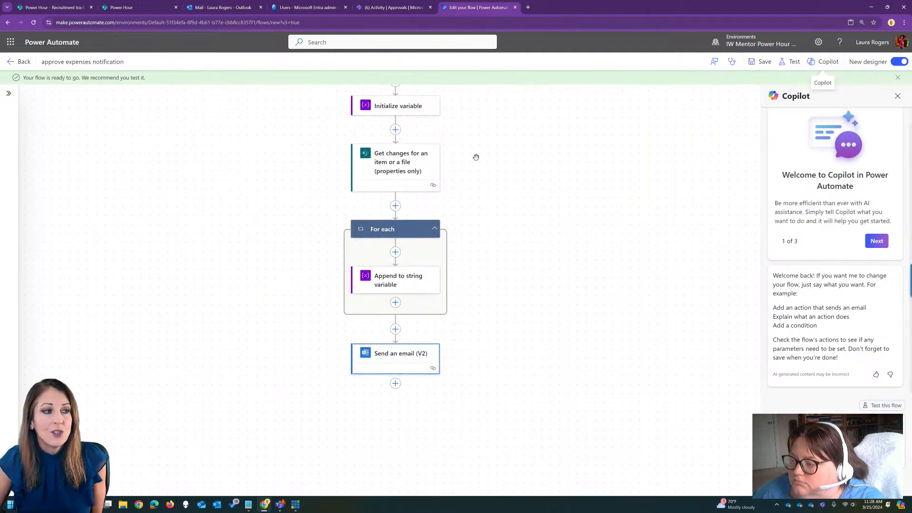
# Open the Sep 25, 10:38 AM run of the New modern approvals test flow and display its Get changes action's details.
pyautogui.click(18, 62)
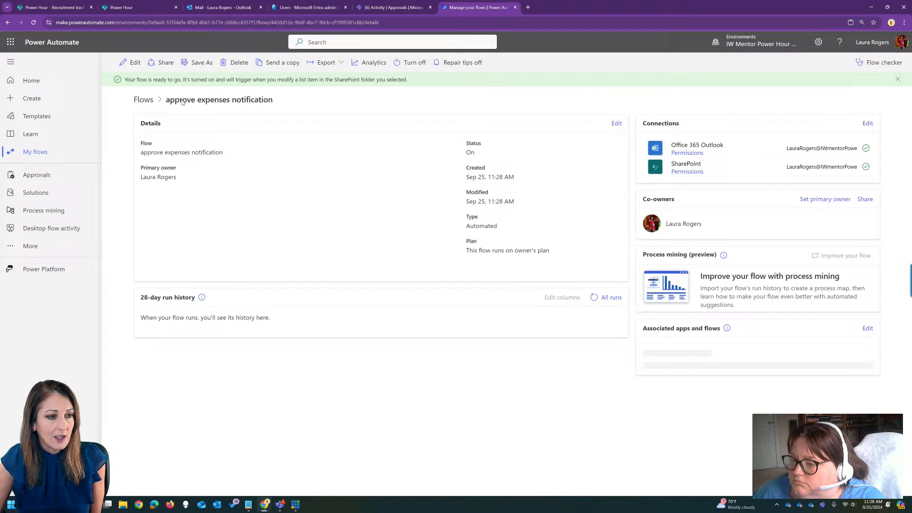
pyautogui.click(143, 100)
pyautogui.click(220, 191)
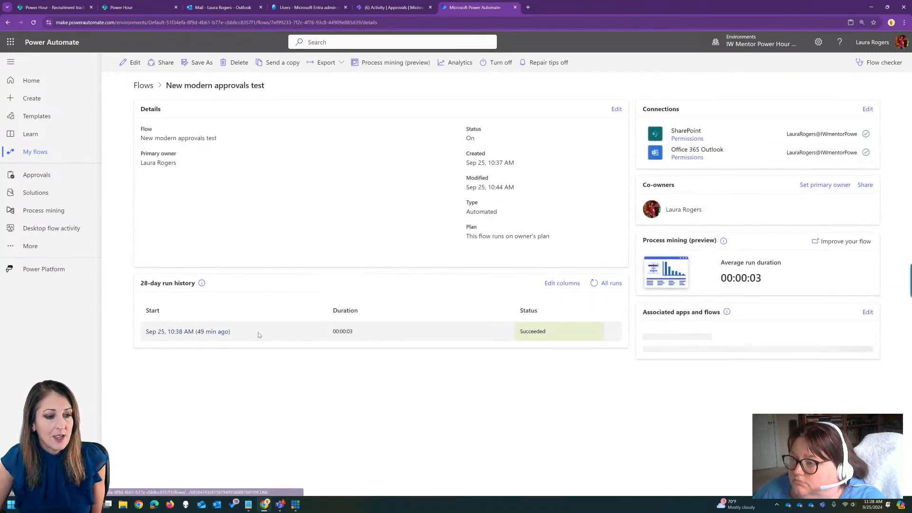
pyautogui.click(190, 332)
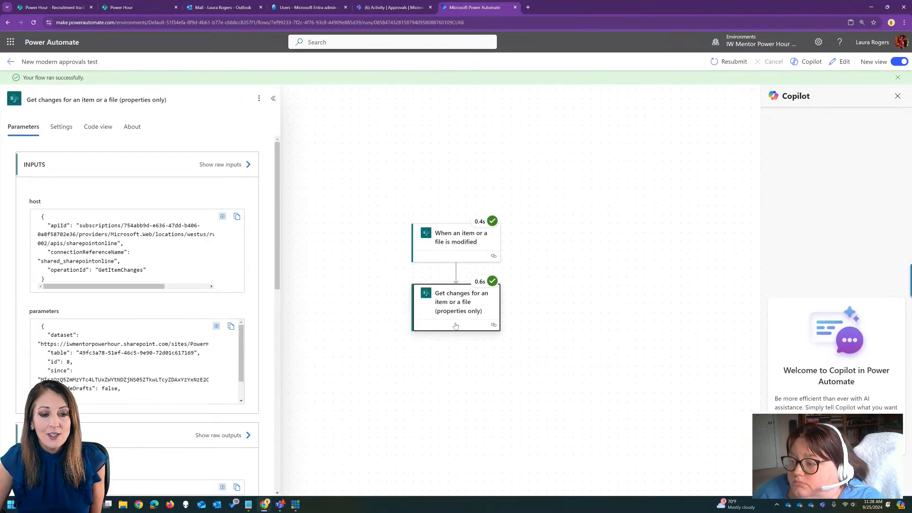
pyautogui.moveTo(392, 324); pyautogui.dragTo(457, 287)
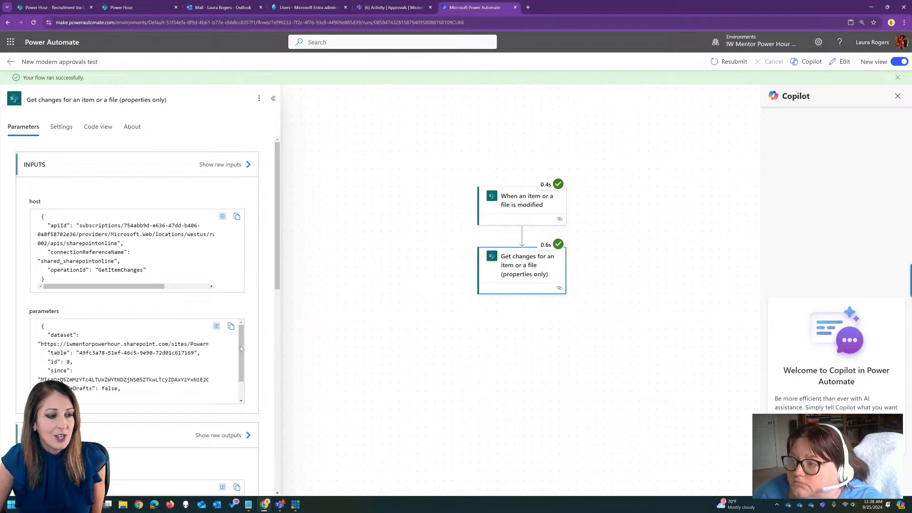
# Examine the ColumnHasChanged section of the Get changes output body, especially the ApprovalAssignedTo and ApprovalSentBy entries.
pyautogui.scroll(-8, 280, 267)
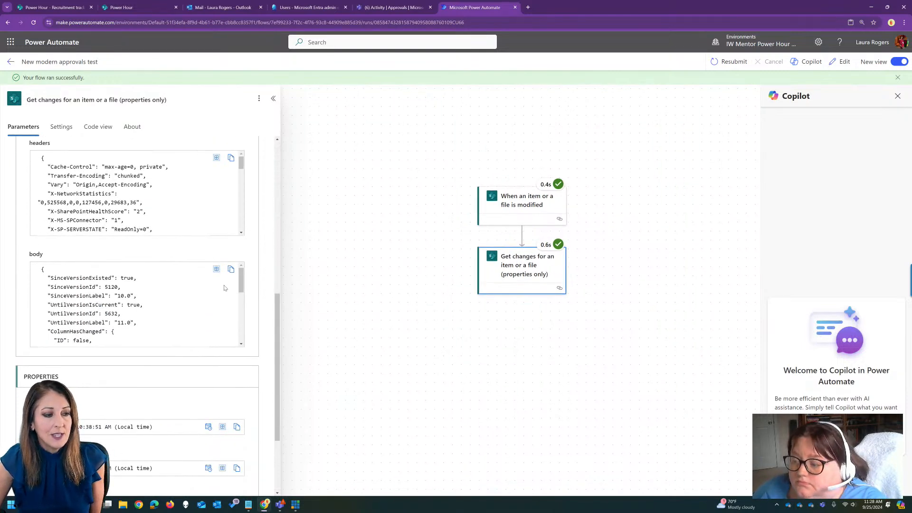
pyautogui.moveTo(238, 281); pyautogui.dragTo(242, 293)
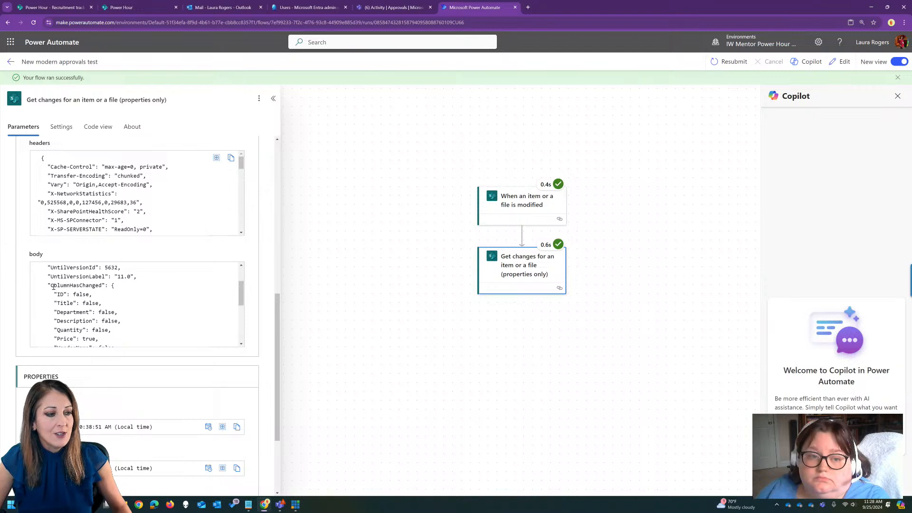
pyautogui.moveTo(51, 285); pyautogui.dragTo(99, 286)
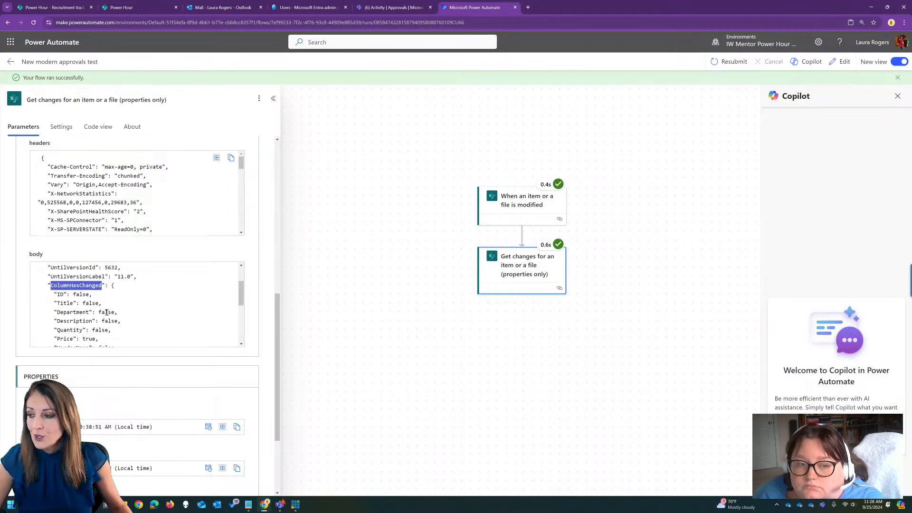
pyautogui.scroll(-1, 244, 298)
pyautogui.moveTo(245, 302); pyautogui.dragTo(246, 309)
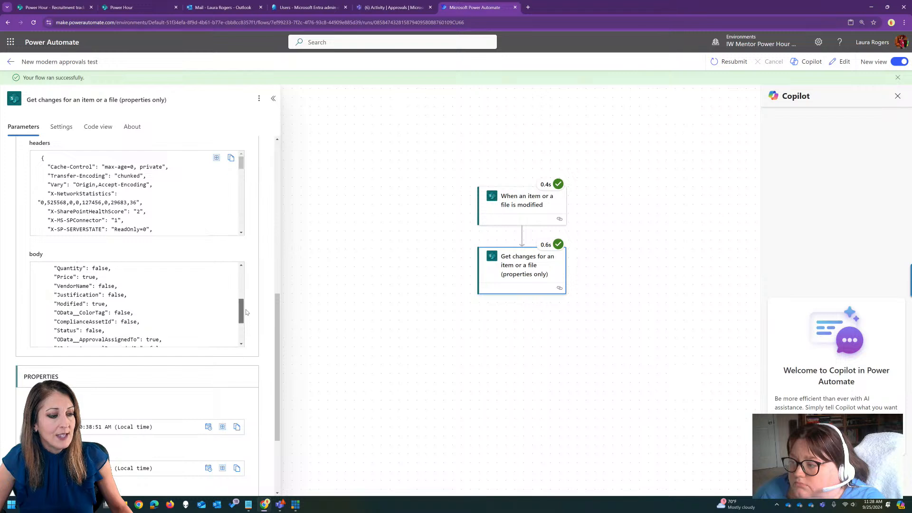
pyautogui.moveTo(247, 314); pyautogui.dragTo(251, 325)
pyautogui.moveTo(79, 285); pyautogui.dragTo(163, 291)
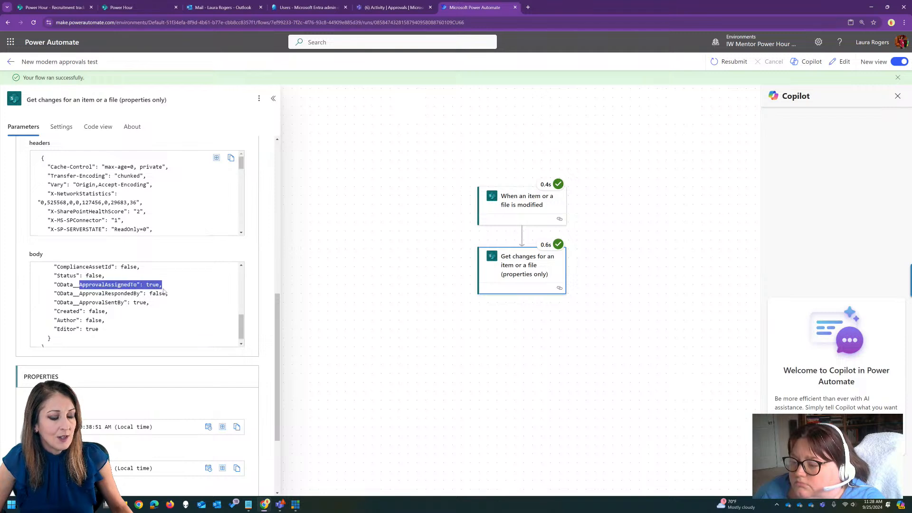
pyautogui.click(84, 302)
pyautogui.moveTo(80, 302); pyautogui.dragTo(163, 284)
pyautogui.click(142, 284)
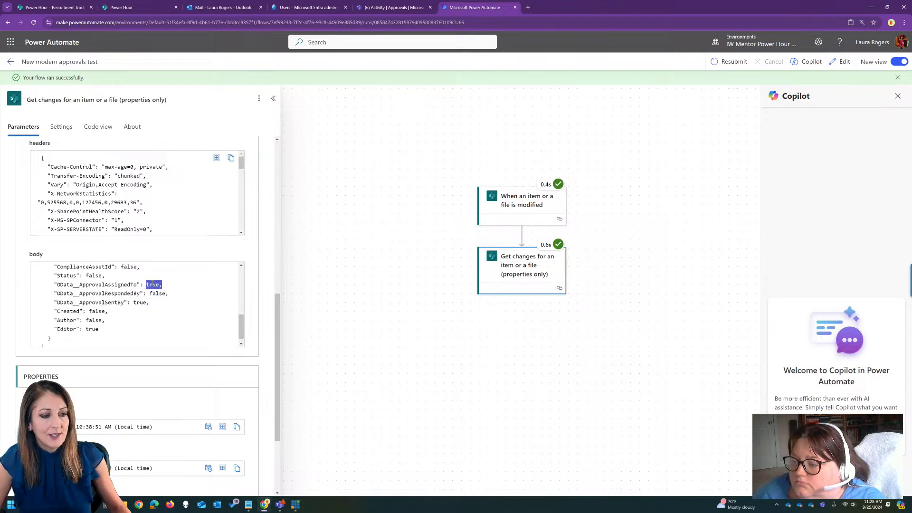
# Copy the column name OData__ApprovalAssignedTo from the Get changes action's output body.
pyautogui.click(143, 284)
pyautogui.moveTo(54, 285); pyautogui.dragTo(161, 284)
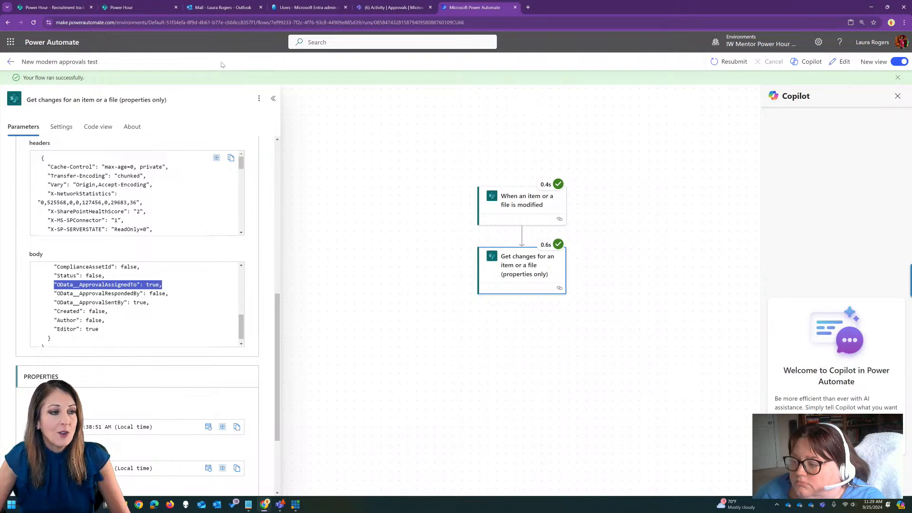
pyautogui.click(54, 285)
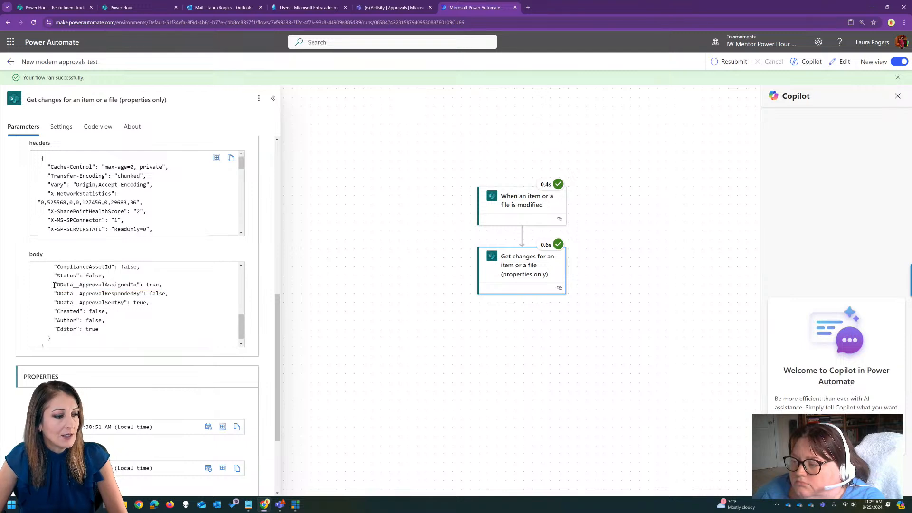
pyautogui.moveTo(58, 285); pyautogui.dragTo(135, 286)
pyautogui.hotkey('ctrl', 'c')
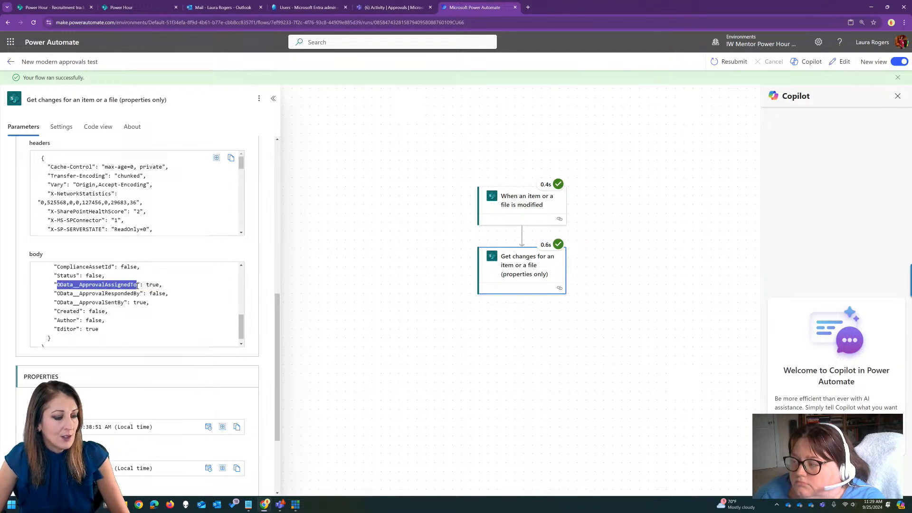
pyautogui.click(152, 267)
# Leave the run details and open the approve expenses notification flow for editing.
pyautogui.click(10, 62)
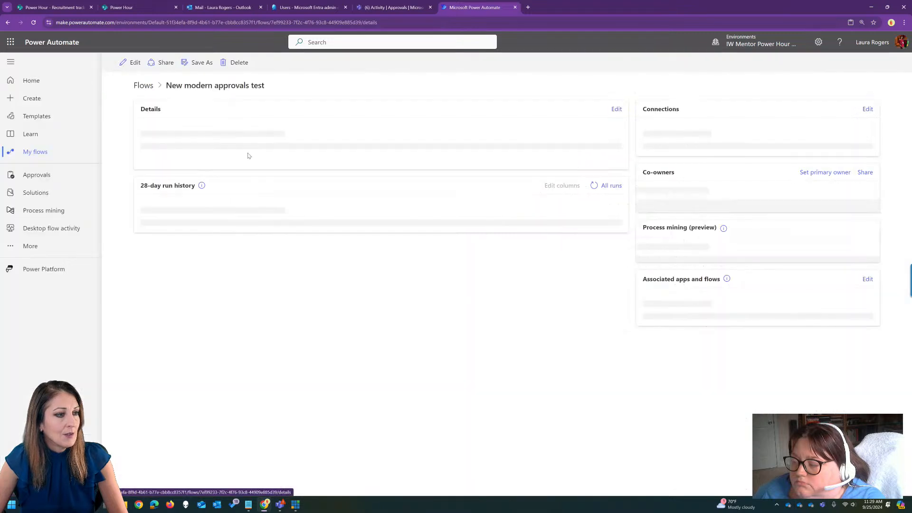
pyautogui.click(143, 85)
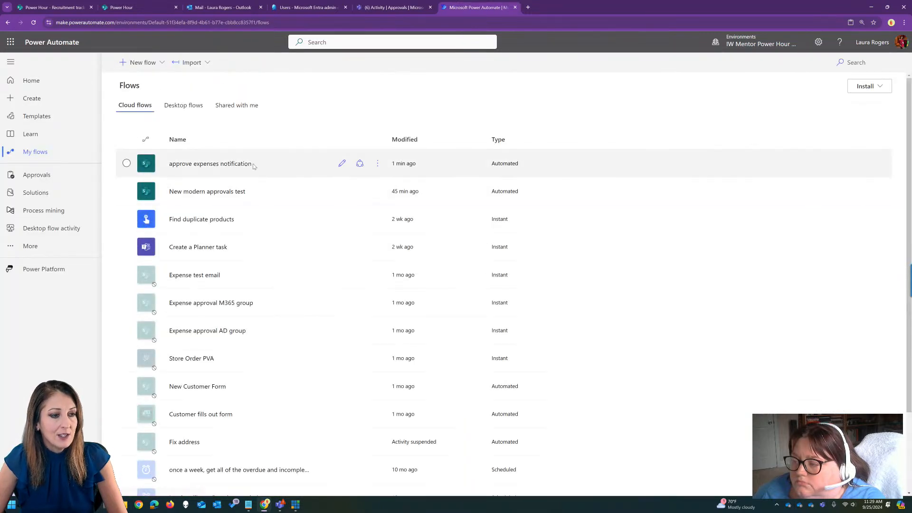
pyautogui.click(342, 163)
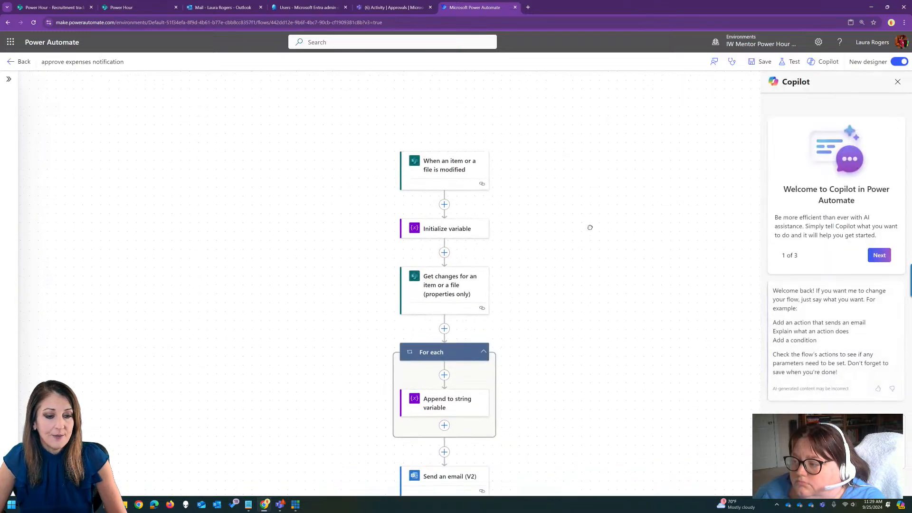
# Add a Condition control action between the Get changes action and the For each loop.
pyautogui.click(443, 282)
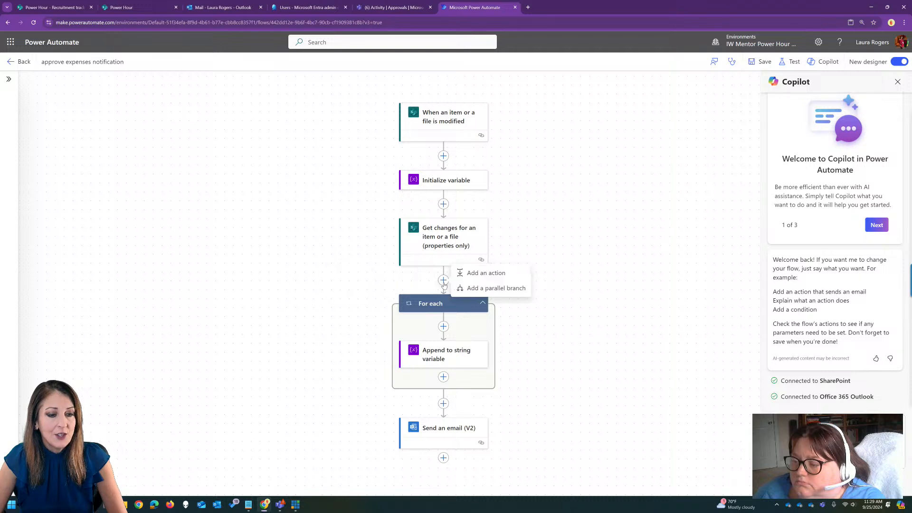
pyautogui.click(484, 272)
pyautogui.click(153, 209)
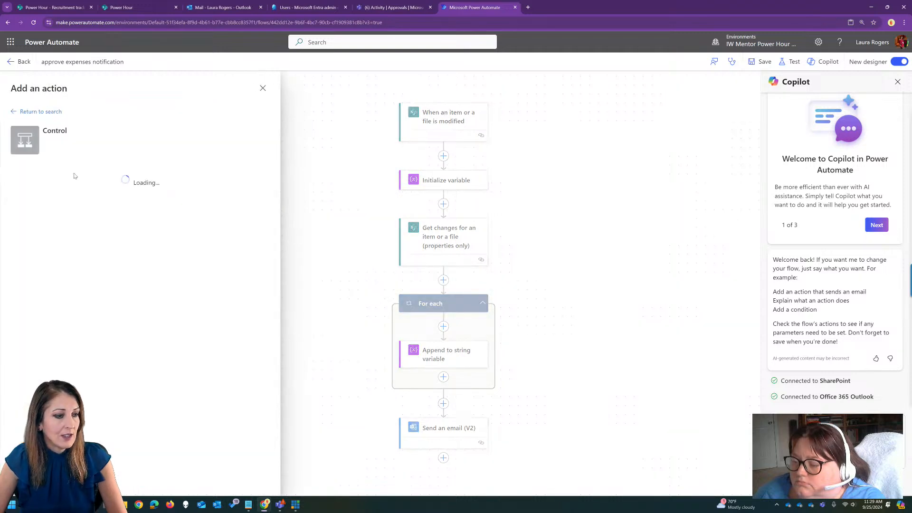
pyautogui.click(44, 171)
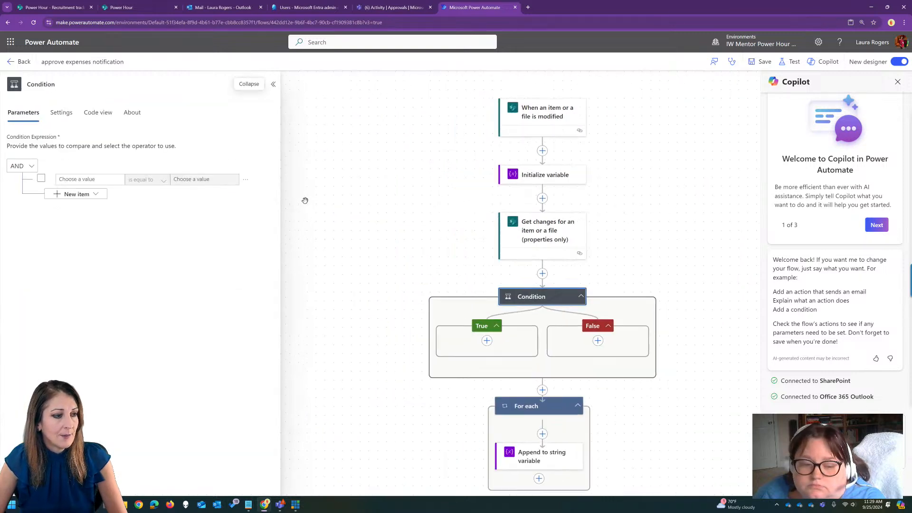
# Set the condition's first value to the Get changes dynamic content Has Column Changed: Approvers.
pyautogui.click(97, 179)
pyautogui.click(50, 173)
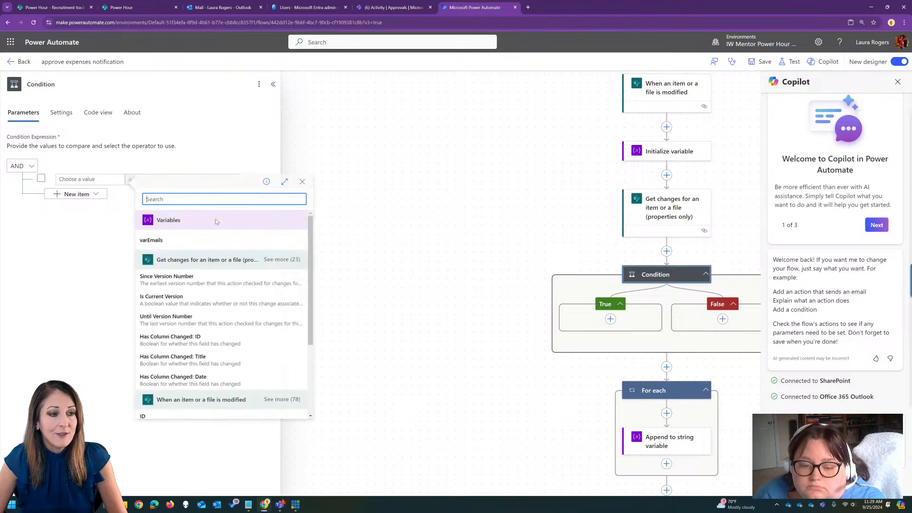
pyautogui.hotkey('ctrl', 'v')
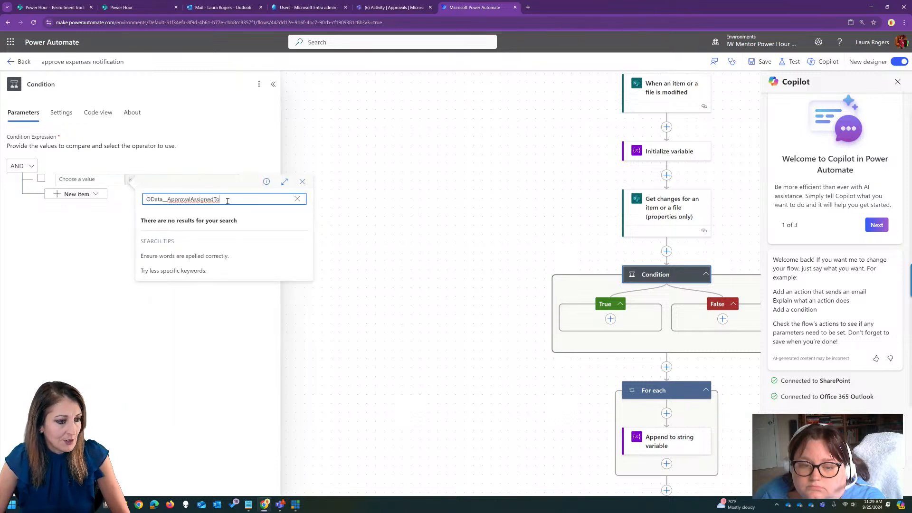
pyautogui.moveTo(229, 199); pyautogui.dragTo(142, 199)
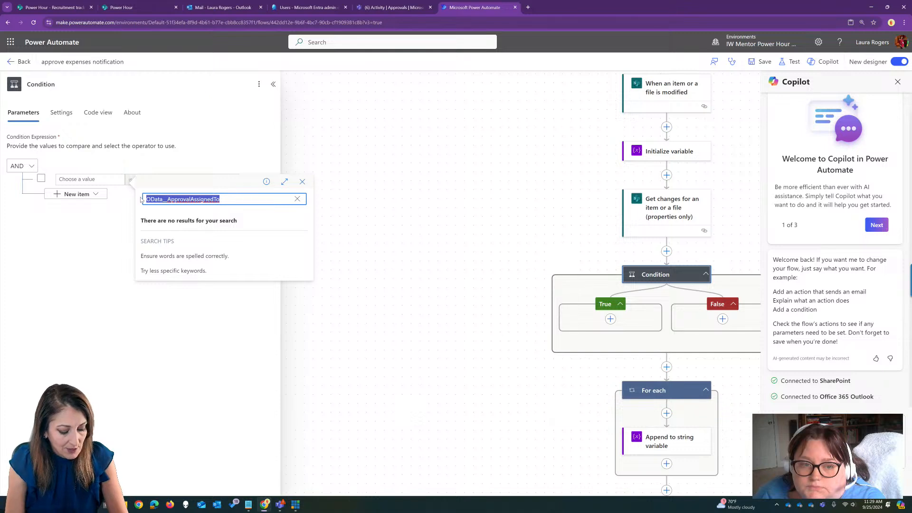
pyautogui.write('approv')
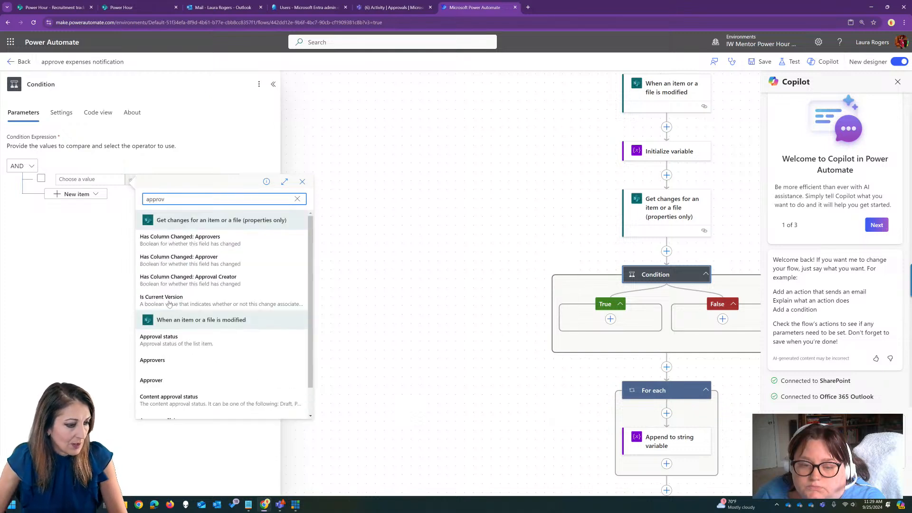
pyautogui.scroll(-1, 309, 301)
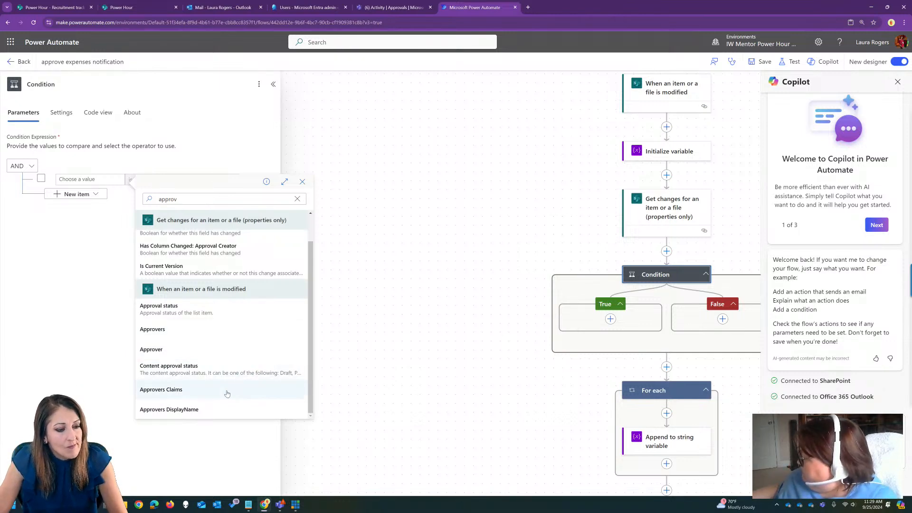
pyautogui.click(190, 200)
pyautogui.write('er')
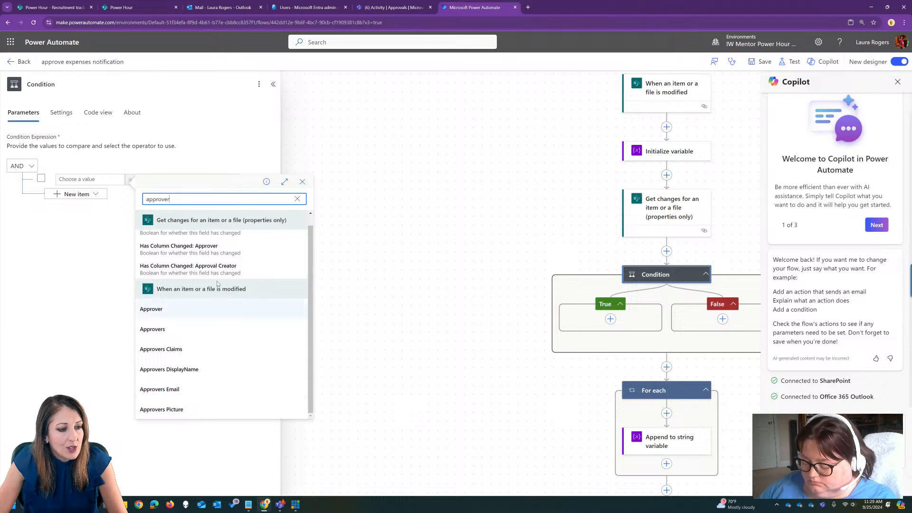
pyautogui.scroll(1, 233, 284)
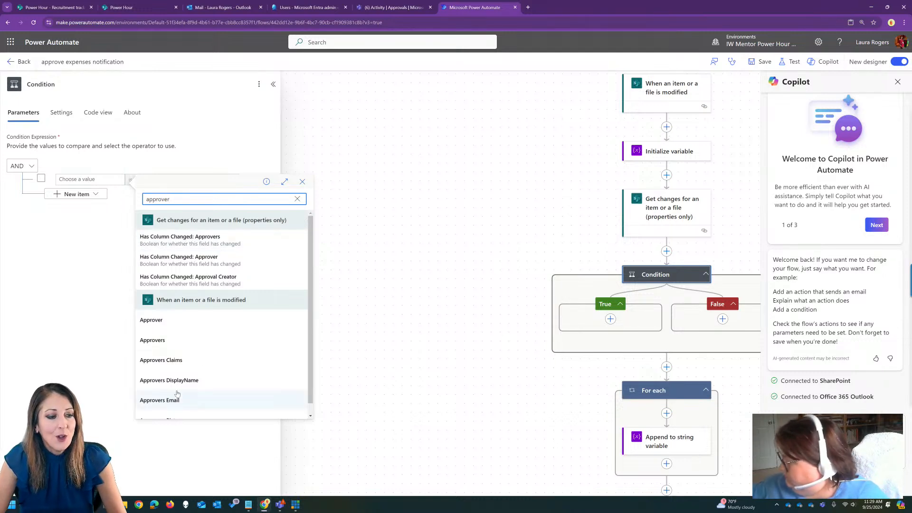
pyautogui.click(231, 241)
# Complete the condition with is equal to and the expression true as the comparison value.
pyautogui.click(203, 177)
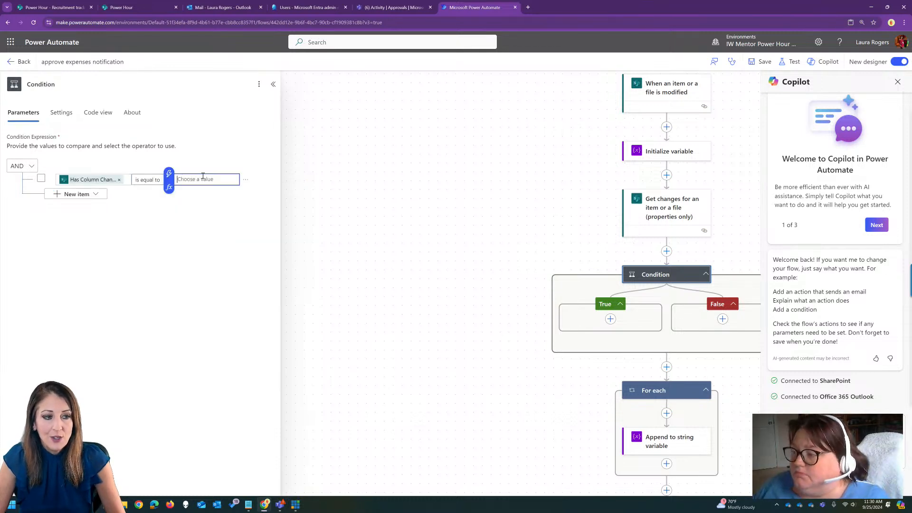
pyautogui.click(169, 174)
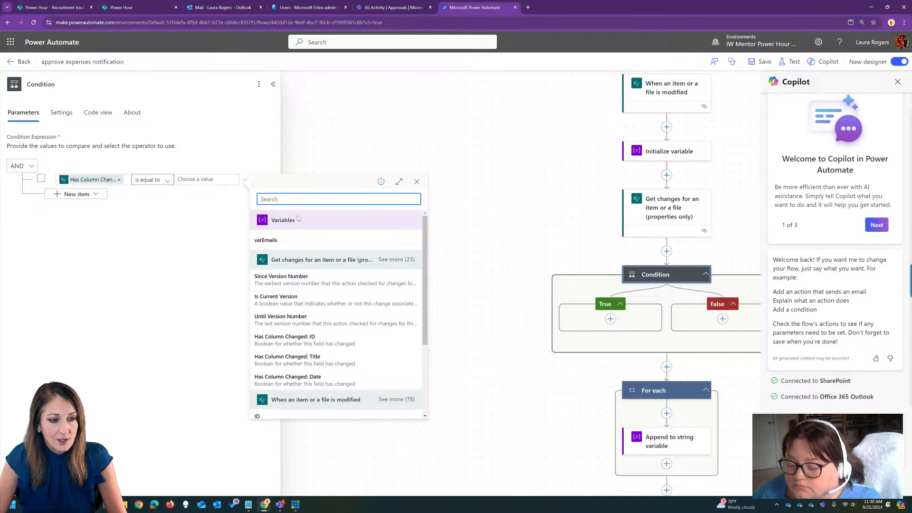
pyautogui.click(169, 188)
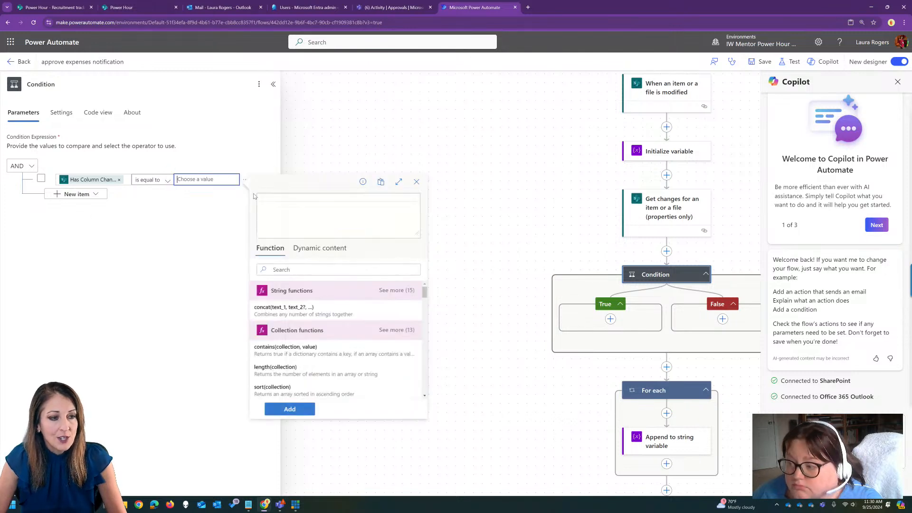
pyautogui.write('true')
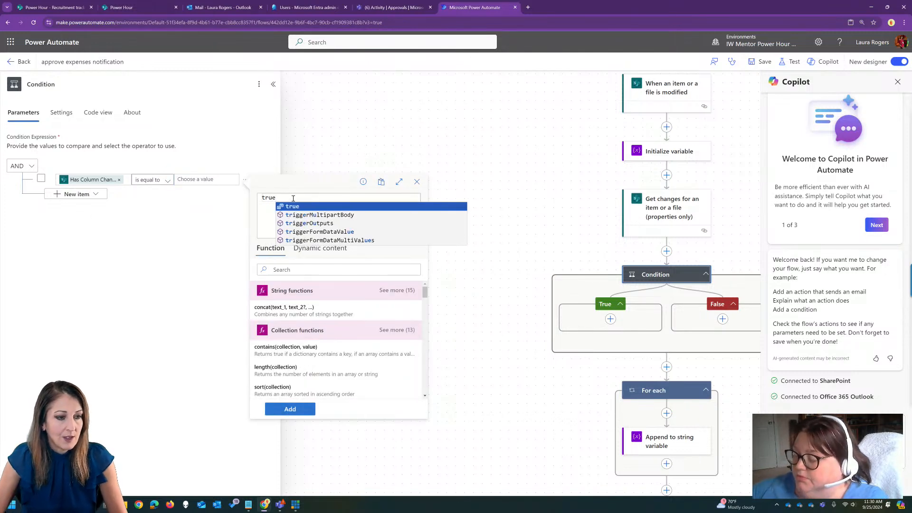
pyautogui.click(290, 409)
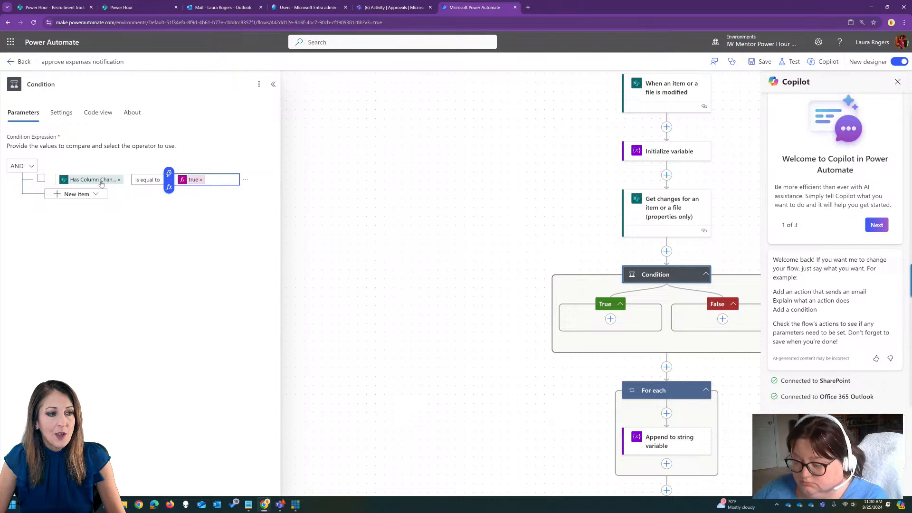
# Move the For each loop and the Send an email (V2) action into the condition's True branch and save the flow.
pyautogui.moveTo(494, 233); pyautogui.dragTo(333, 222)
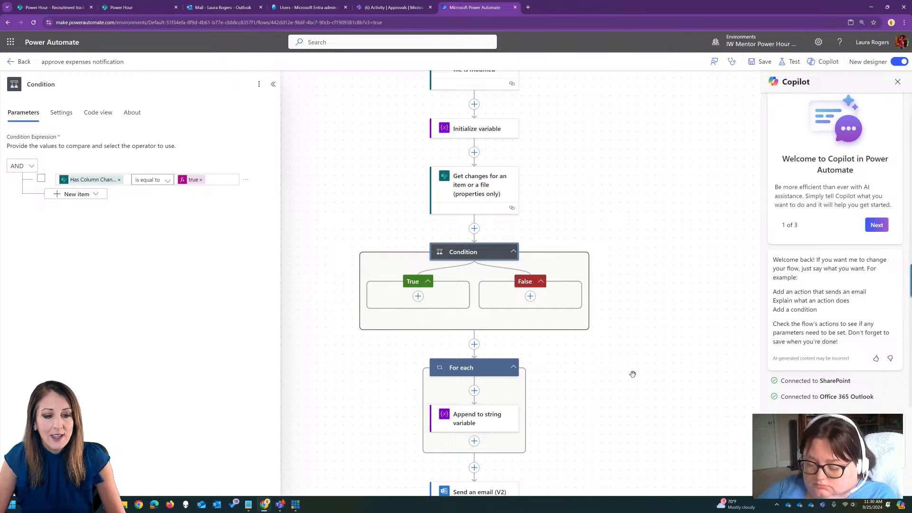
pyautogui.moveTo(472, 370); pyautogui.dragTo(411, 298)
pyautogui.moveTo(482, 492); pyautogui.dragTo(428, 428)
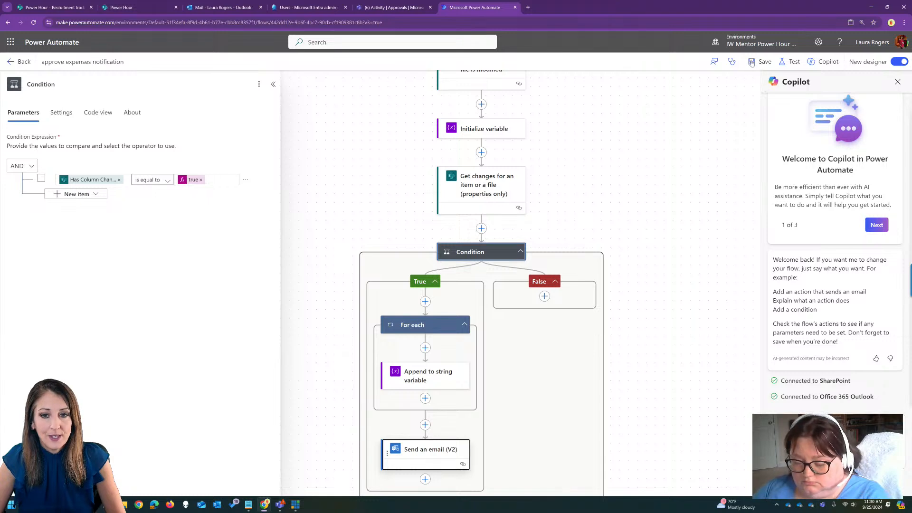
pyautogui.click(760, 62)
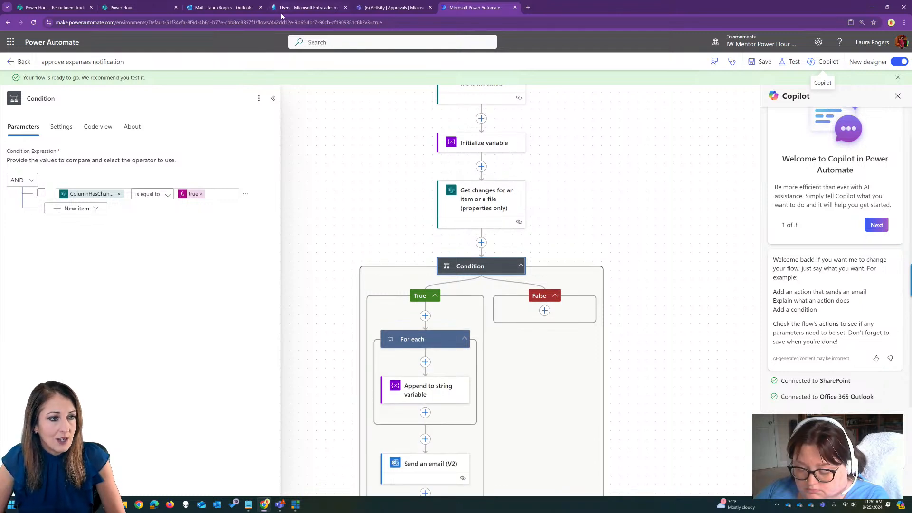
# Switch to the Expense tracker list in SharePoint and reload it.
pyautogui.click(141, 7)
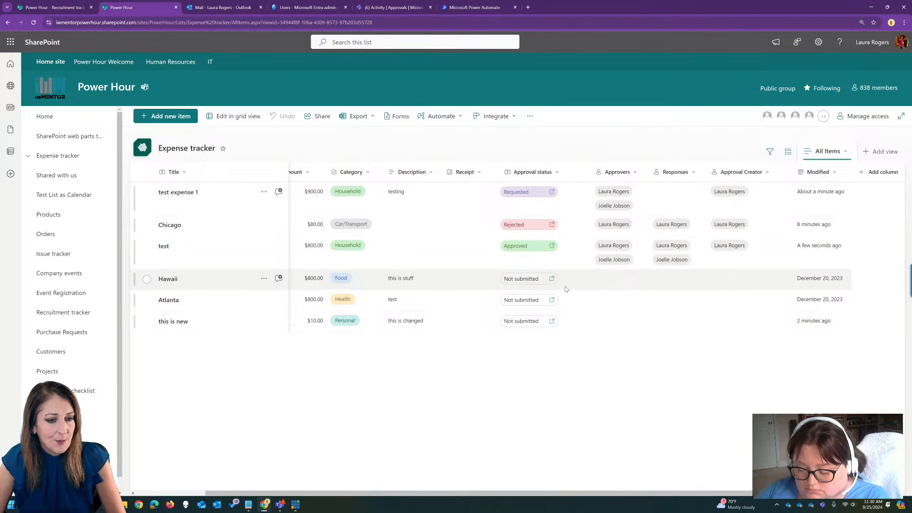
pyautogui.click(444, 22)
pyautogui.press('Return')
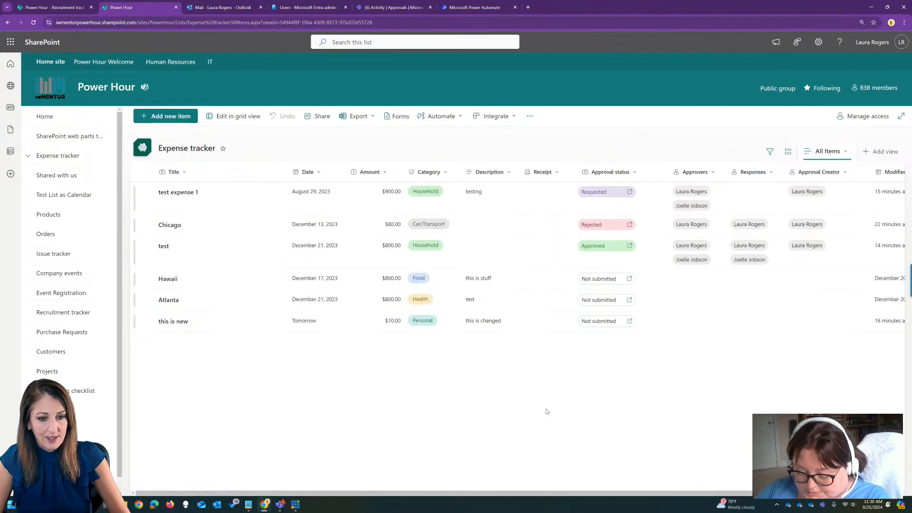
# Start an approval request for the "this is new" expense and add the two colleagues as approvers.
pyautogui.click(600, 324)
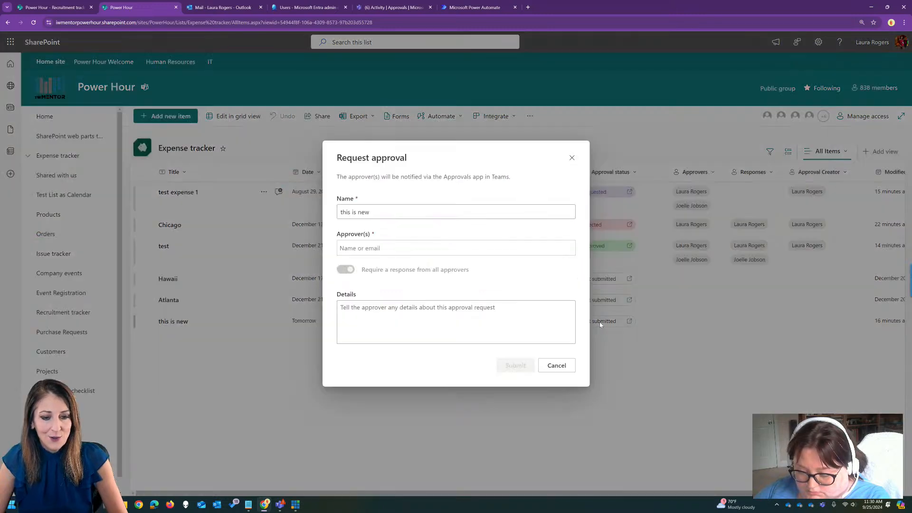
pyautogui.click(409, 248)
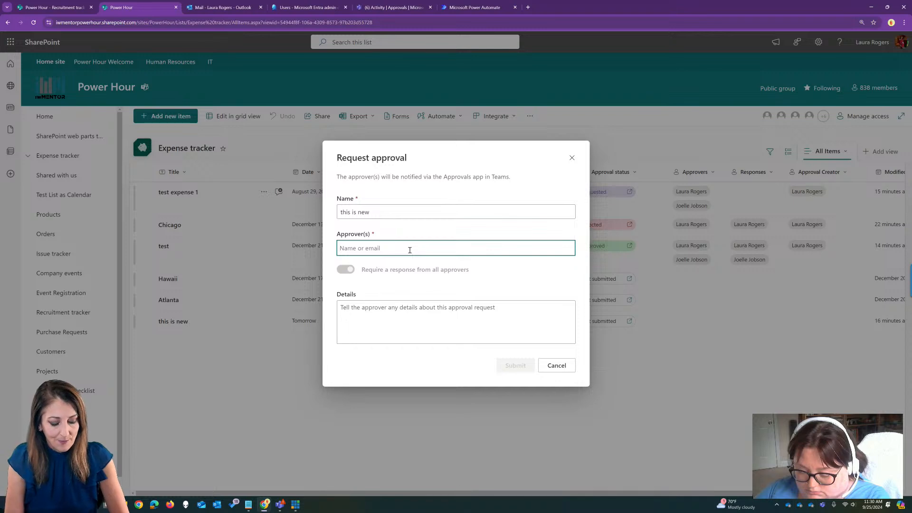
pyautogui.write('laura')
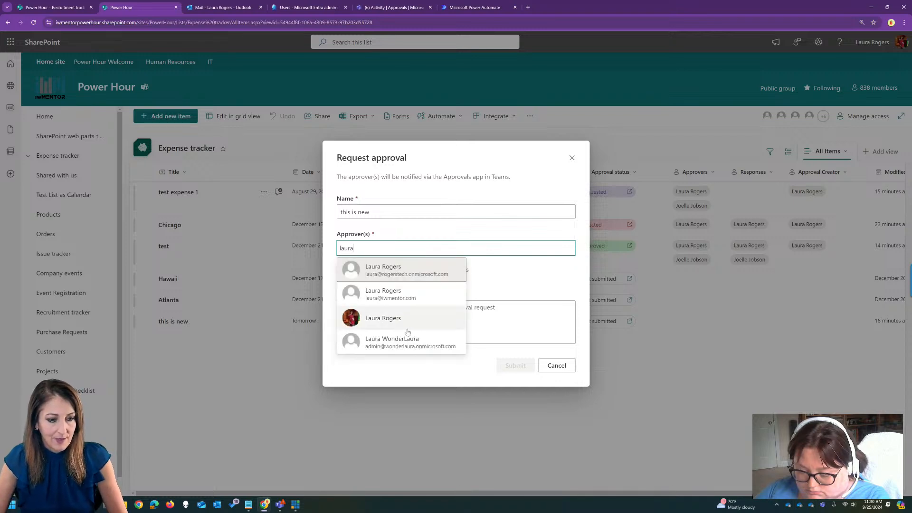
pyautogui.click(407, 323)
pyautogui.write('joelle')
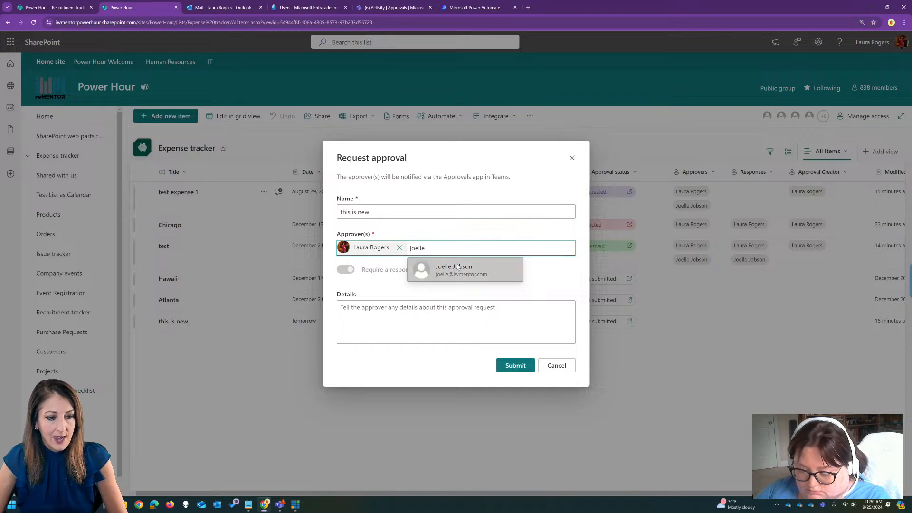
pyautogui.click(457, 267)
# Turn off the required response from all approvers, enter "test" as the details, and submit the approval request.
pyautogui.click(345, 269)
pyautogui.click(343, 271)
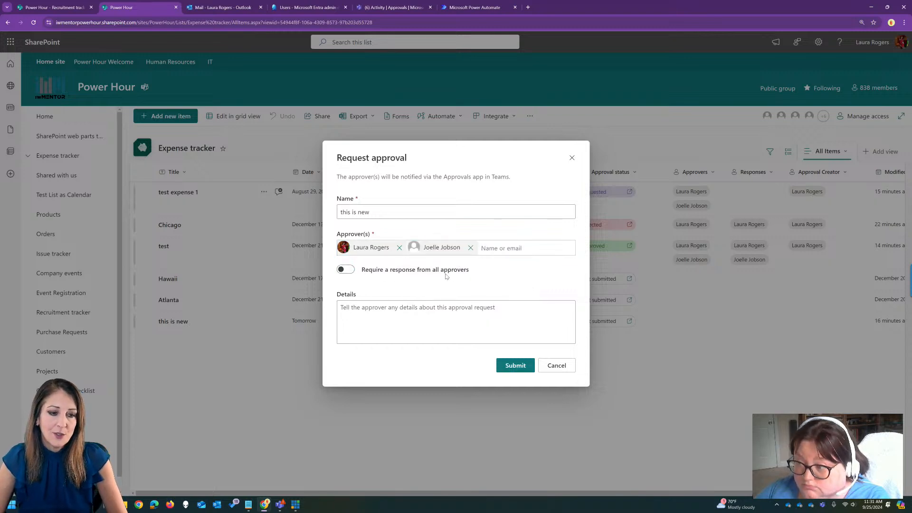
pyautogui.click(417, 310)
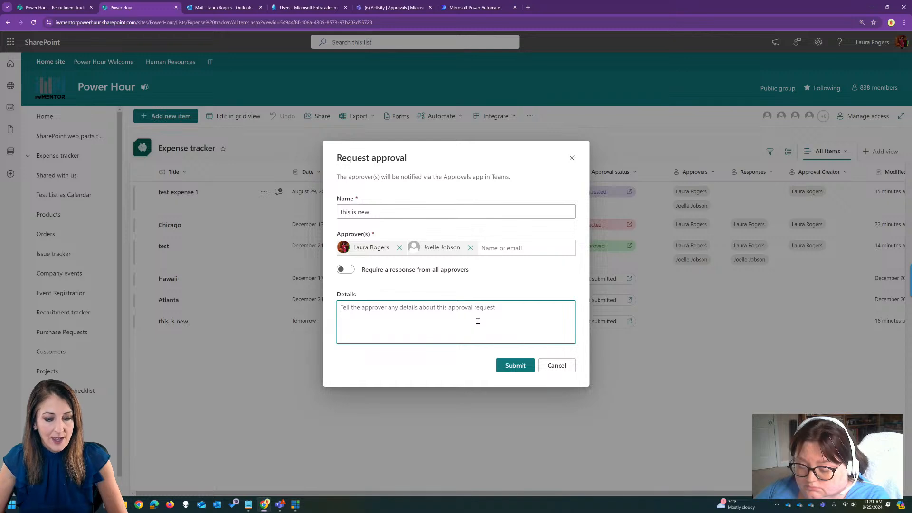
pyautogui.write('test')
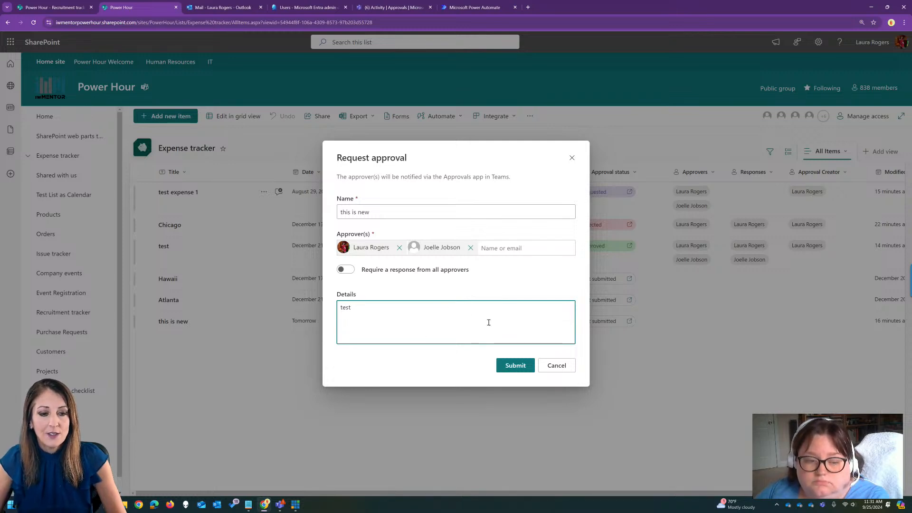
pyautogui.click(516, 366)
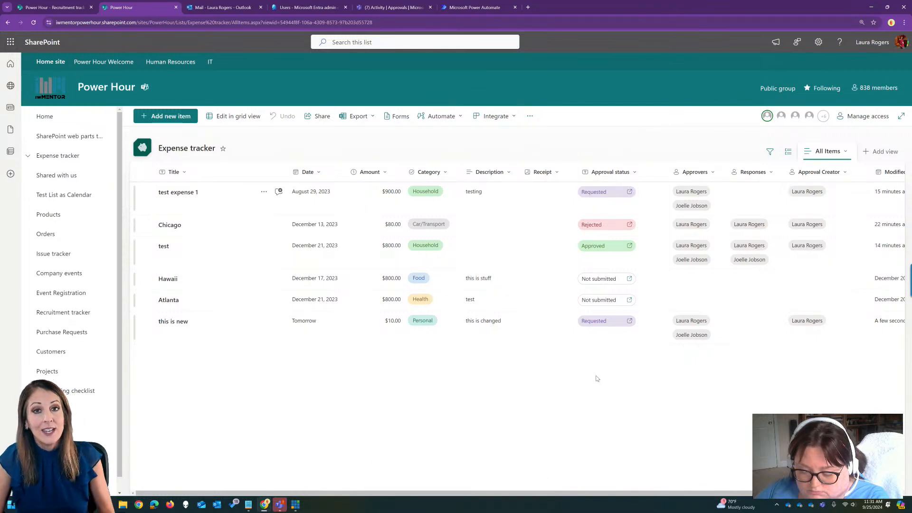
# Switch to Power Automate and try to add a "Link:" line with the Link to item value to the Send an email (V2) body and save.
pyautogui.hotkey('ctrl', '6')
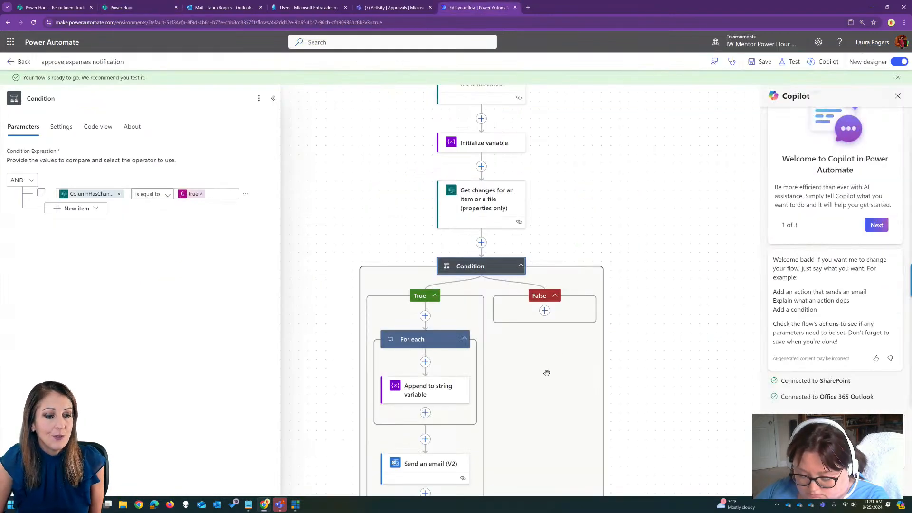
pyautogui.click(421, 484)
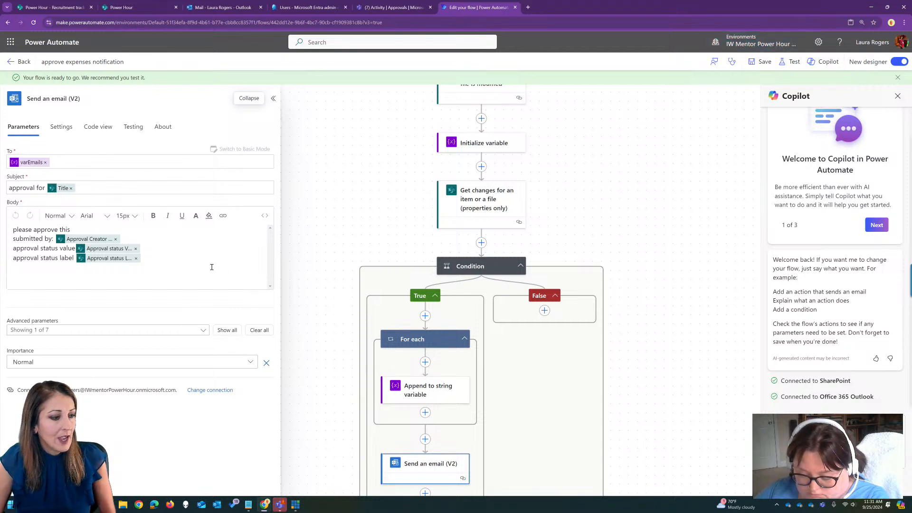
pyautogui.click(179, 258)
pyautogui.press('Return')
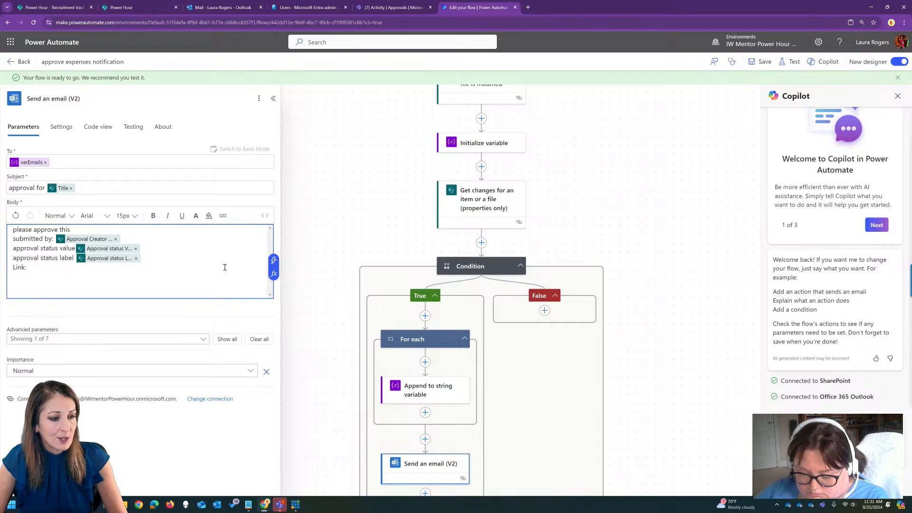
pyautogui.click(274, 260)
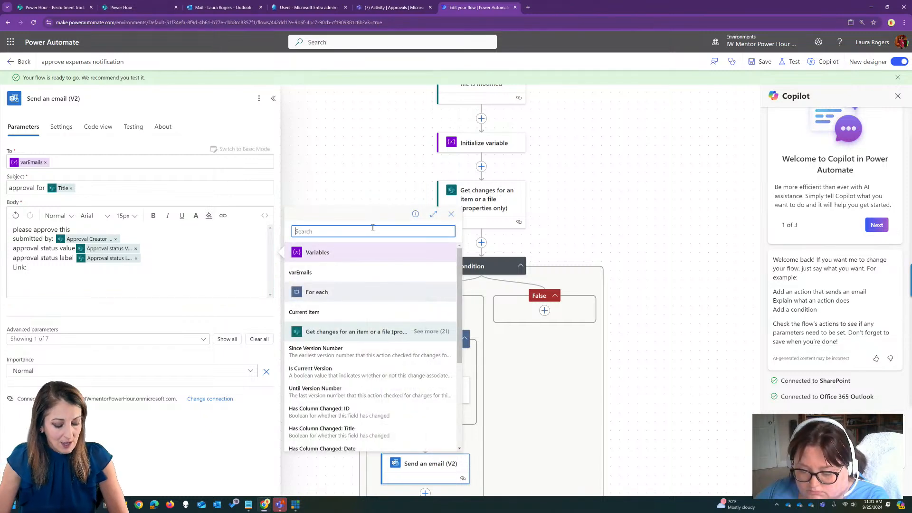
pyautogui.write('link')
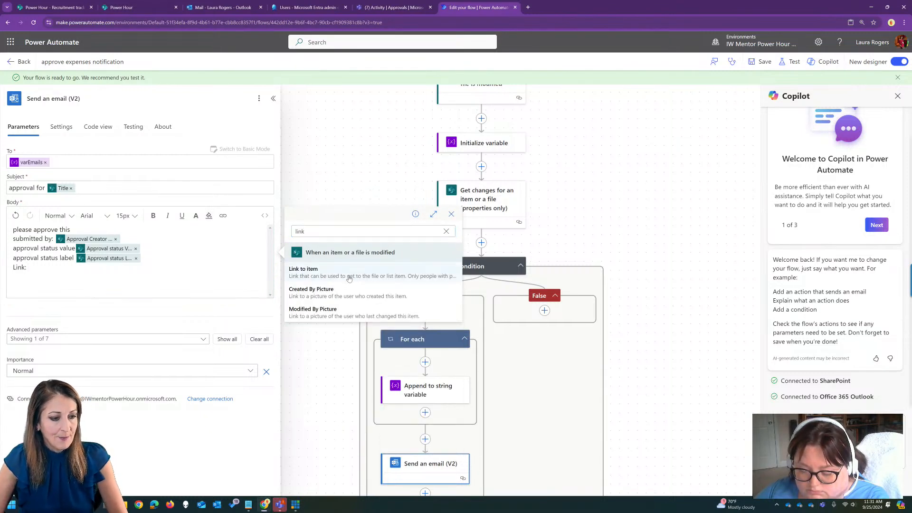
pyautogui.click(349, 274)
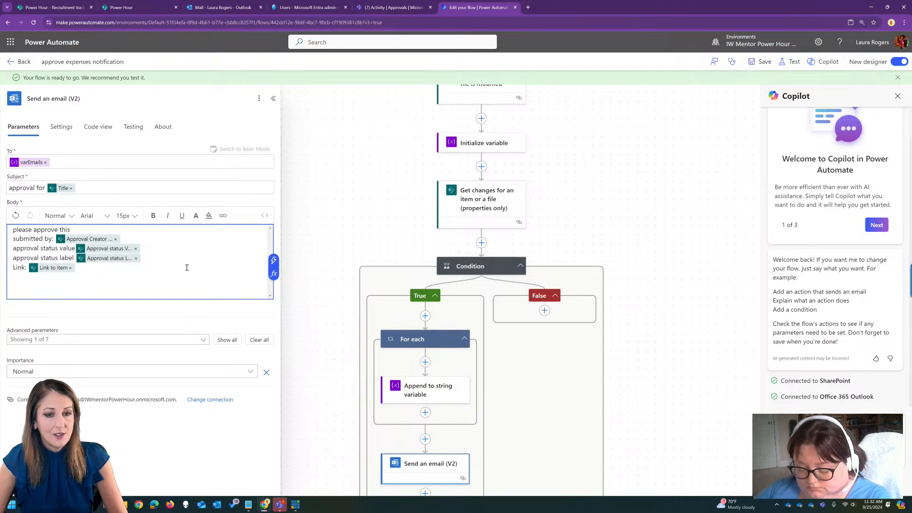
pyautogui.click(700, 196)
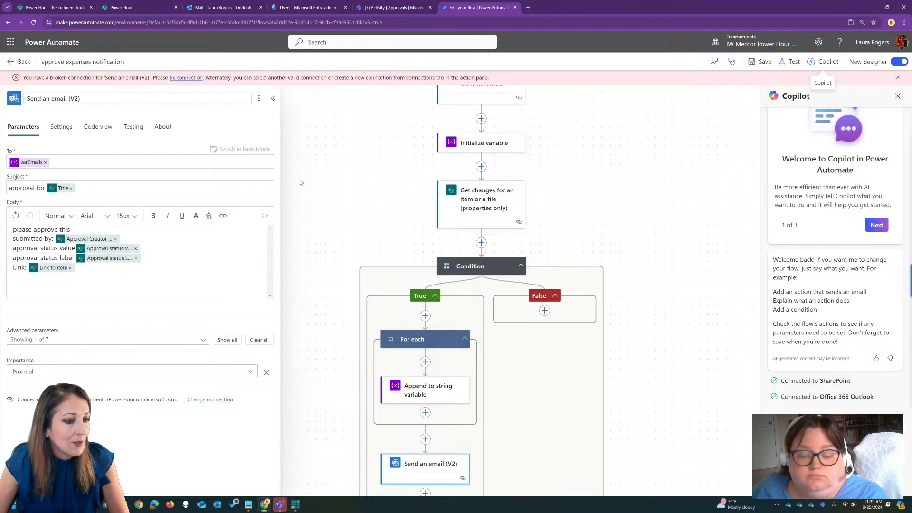
# Leave the flow editor, discarding the unsaved changes, and examine the failed run in the flow's 28-day run history.
pyautogui.click(19, 64)
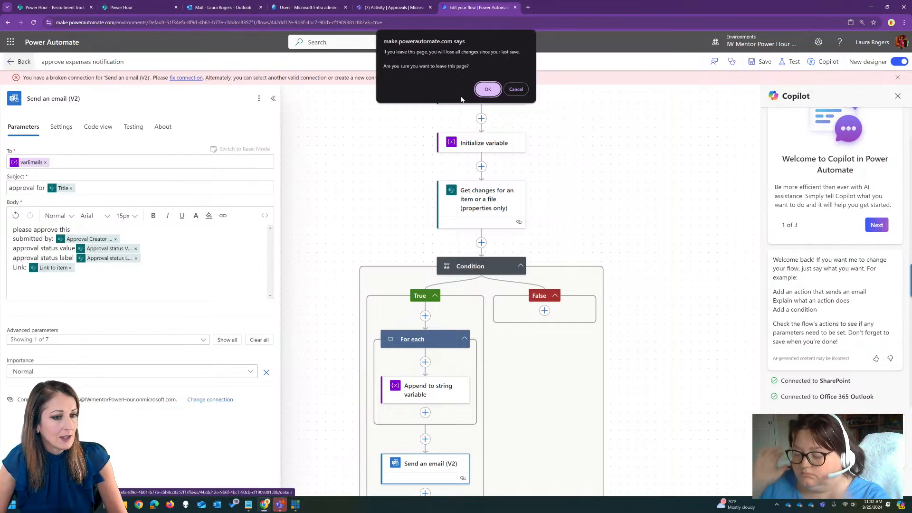
pyautogui.click(489, 93)
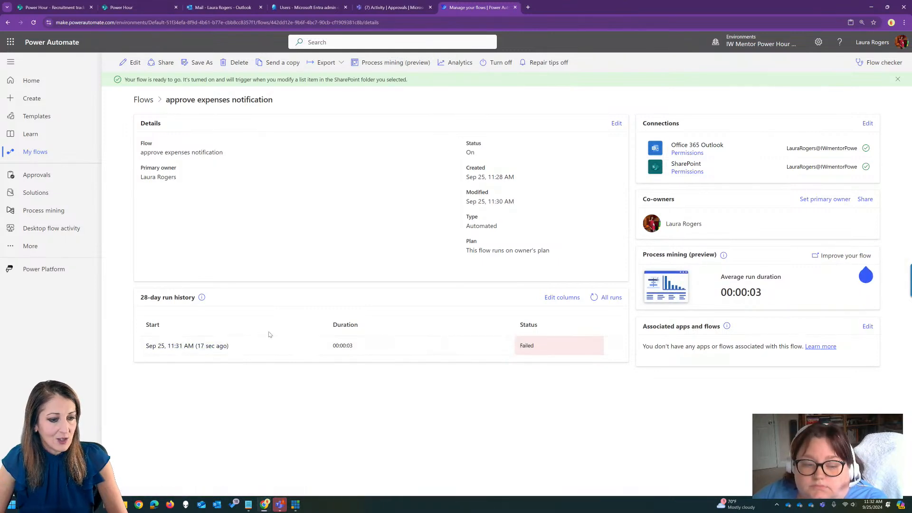
pyautogui.click(204, 345)
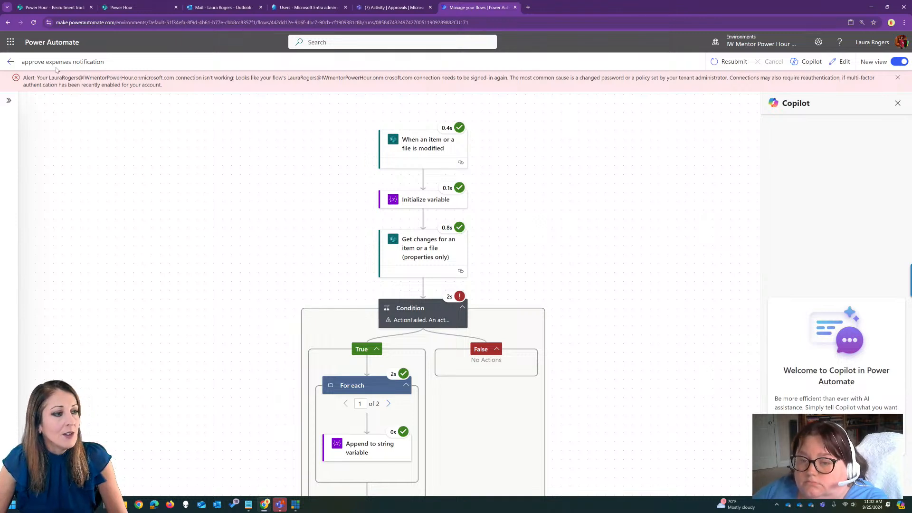
pyautogui.click(10, 61)
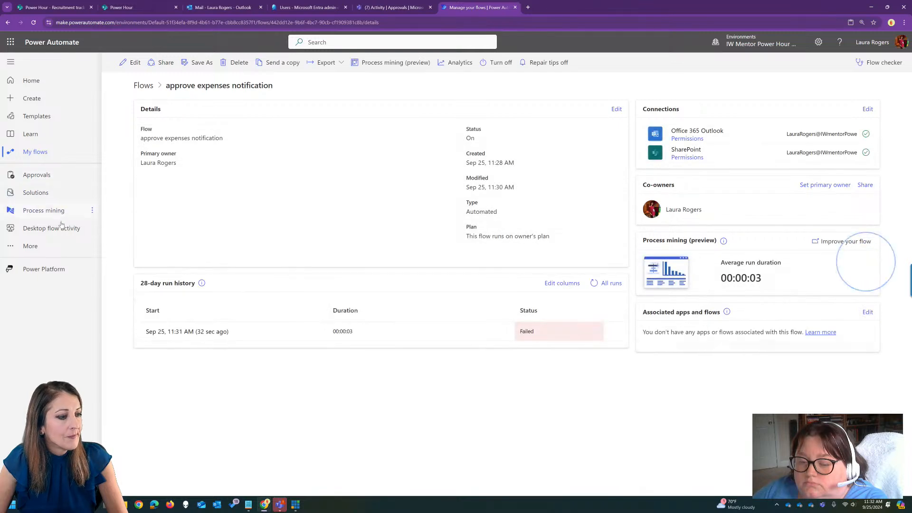
# Open the environment's connections and reconnect the Office 365 Outlook connection that can't sign in, using the signed-in account.
pyautogui.click(53, 247)
pyautogui.click(151, 311)
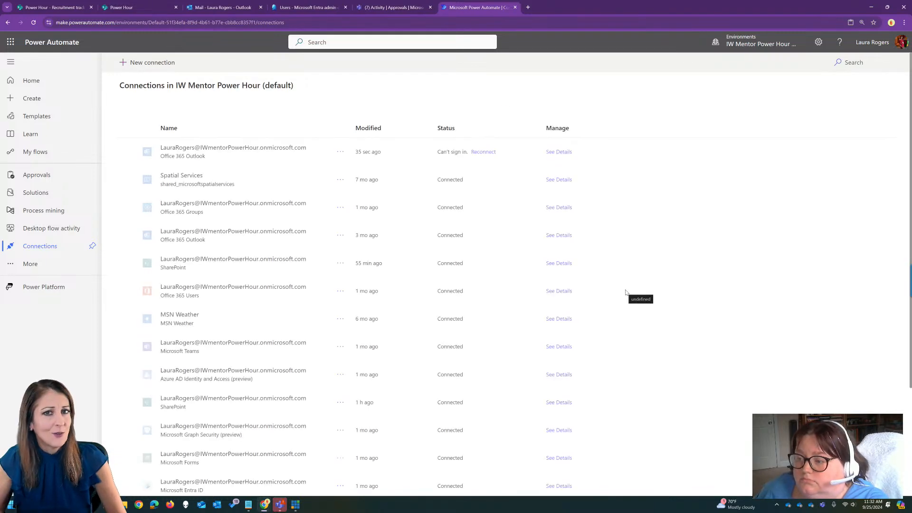
pyautogui.click(485, 152)
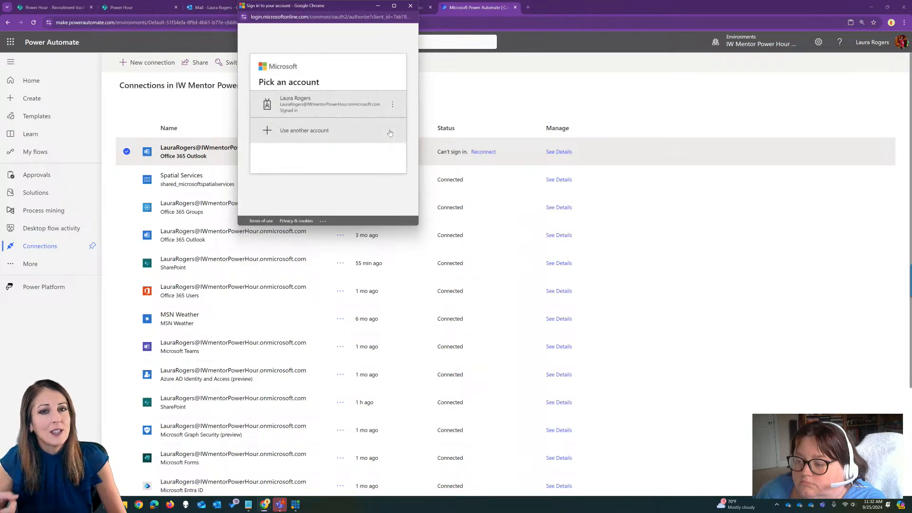
pyautogui.click(332, 101)
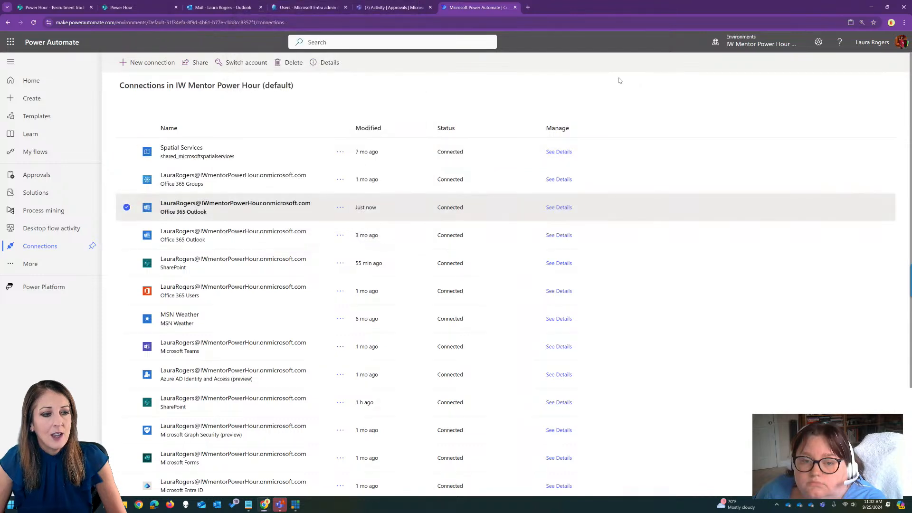
# Edit the approve expenses notification flow, adding a "Link:" line with Link to item to the Send an email (V2) body, and save it.
pyautogui.click(41, 153)
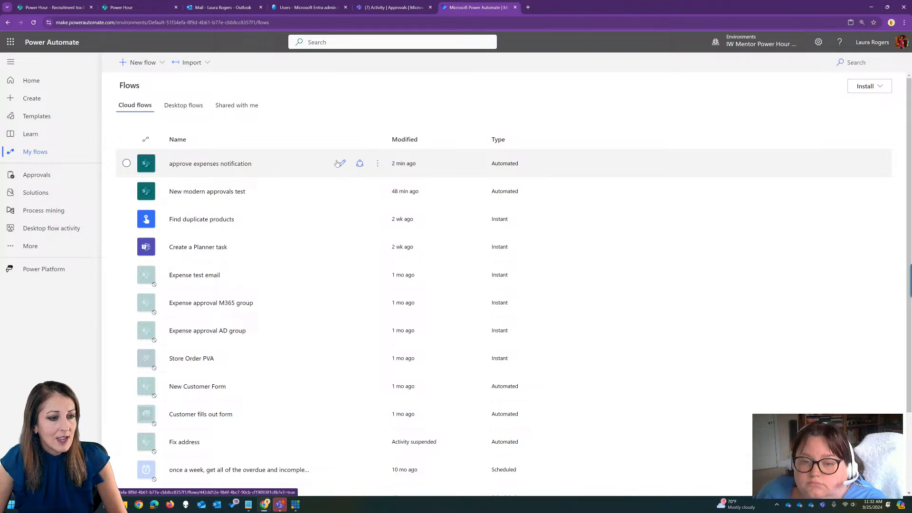
pyautogui.click(341, 164)
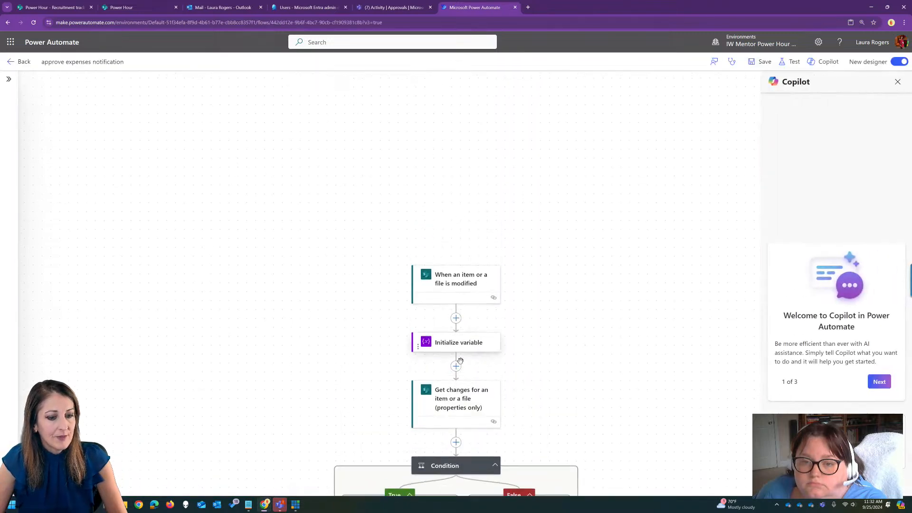
pyautogui.moveTo(538, 336); pyautogui.dragTo(537, 185)
pyautogui.click(401, 456)
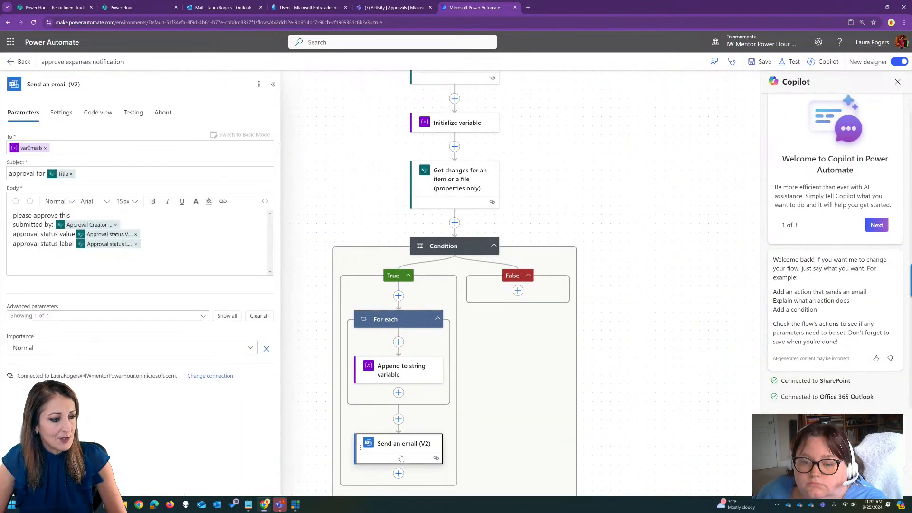
pyautogui.click(191, 245)
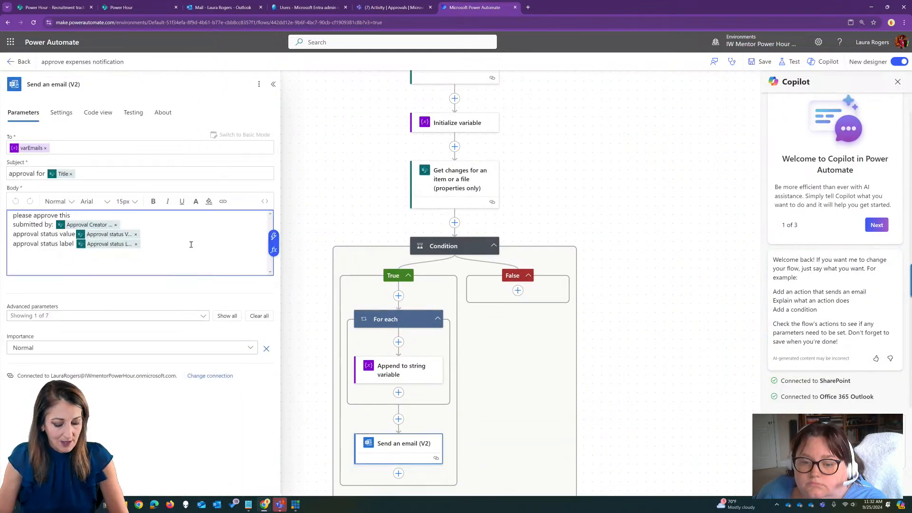
pyautogui.press('Return')
pyautogui.write('Link:')
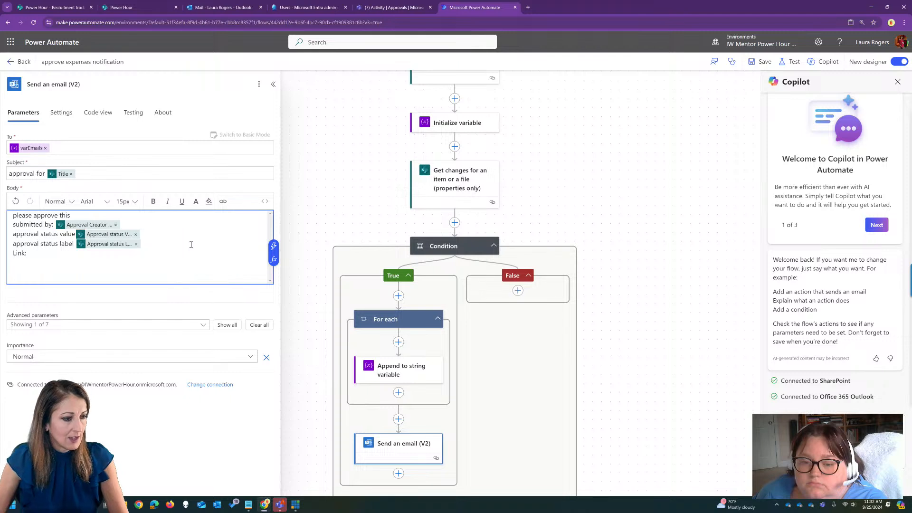
pyautogui.click(273, 246)
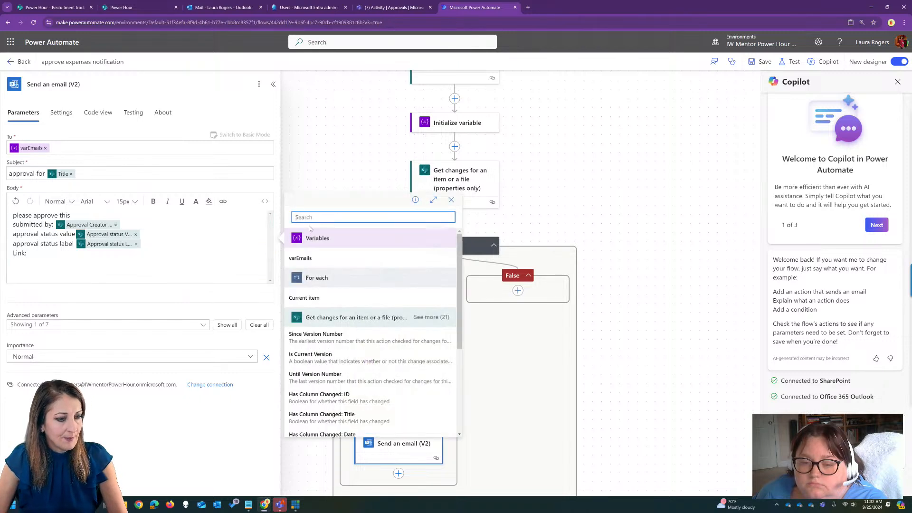
pyautogui.write('link')
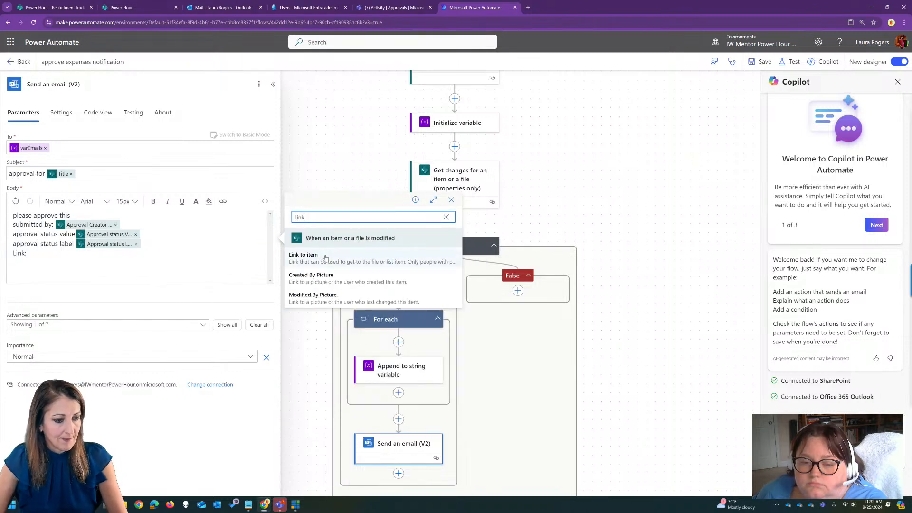
pyautogui.click(457, 260)
pyautogui.click(761, 62)
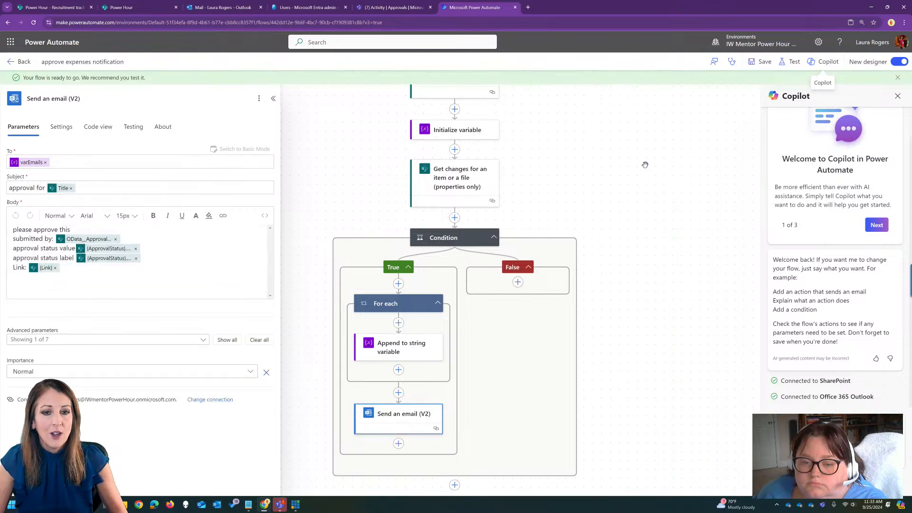
# Return to the flow's details, open the failed 11:31 AM run and resubmit it.
pyautogui.click(23, 62)
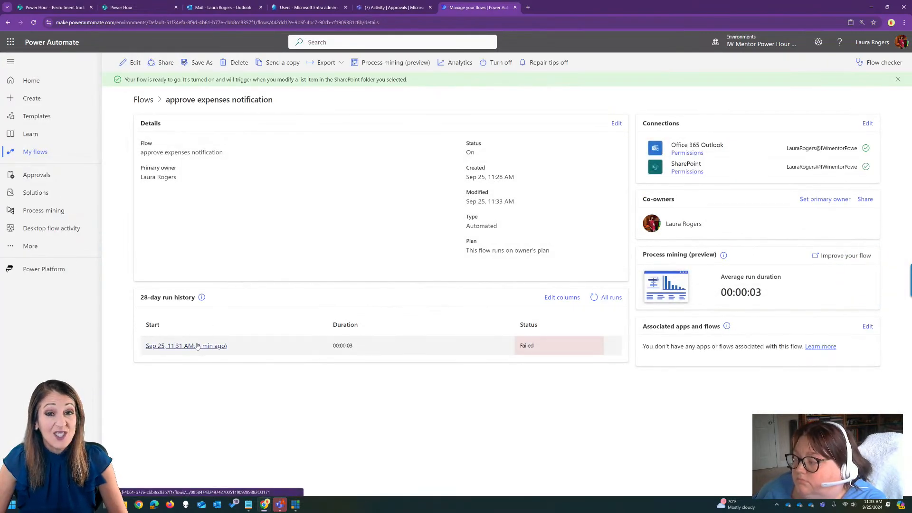
pyautogui.click(193, 345)
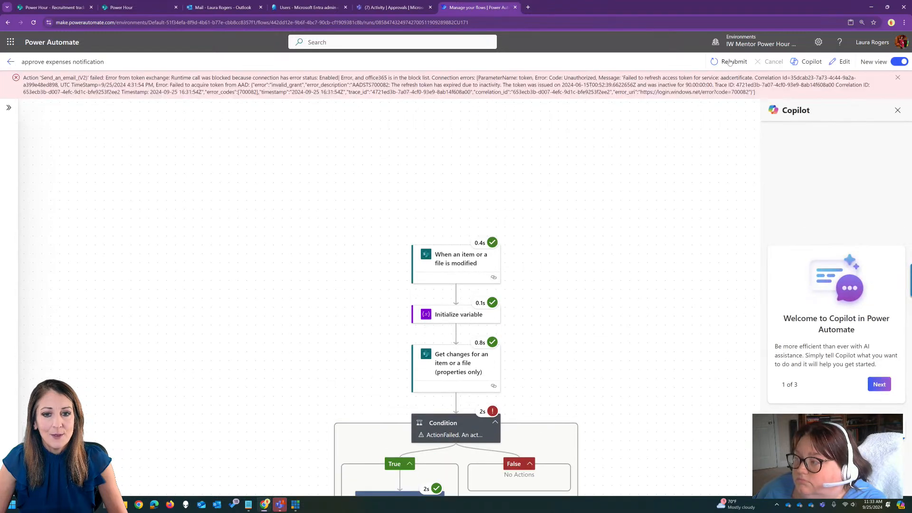
pyautogui.click(728, 64)
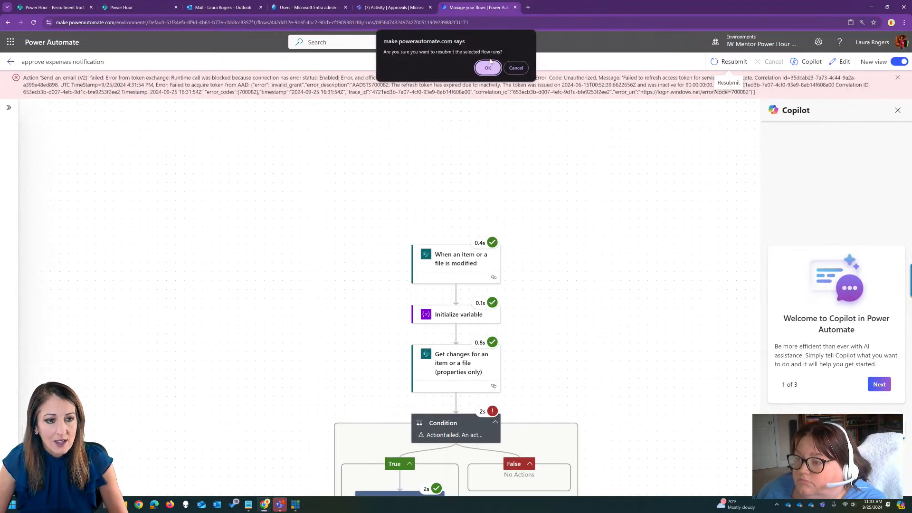
pyautogui.click(488, 63)
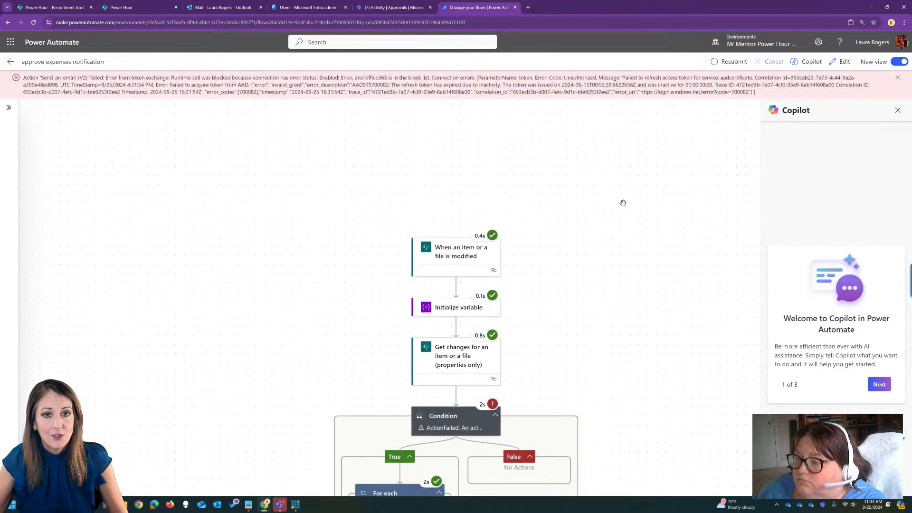
# Open the resubmitted 11:33 AM run from the run history and examine its Condition, For each and Send an email (V2) actions.
pyautogui.scroll(-2, 555, 204)
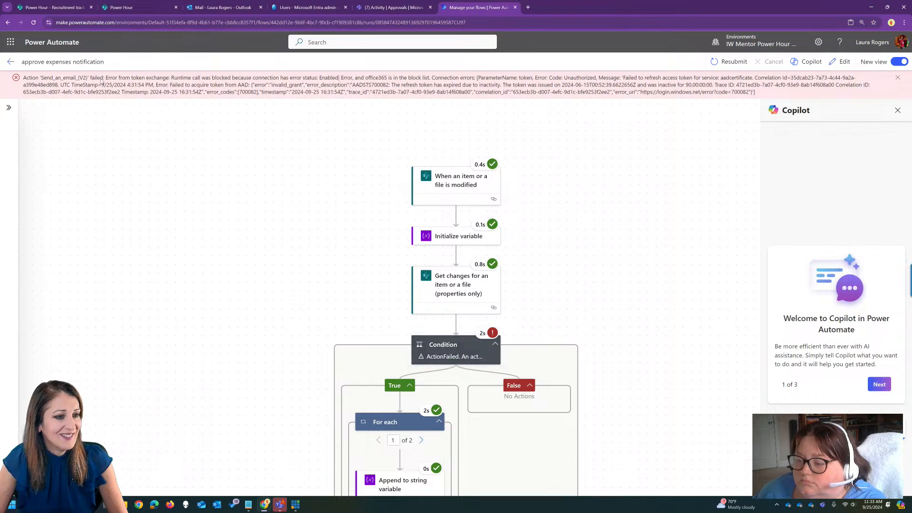
pyautogui.click(10, 61)
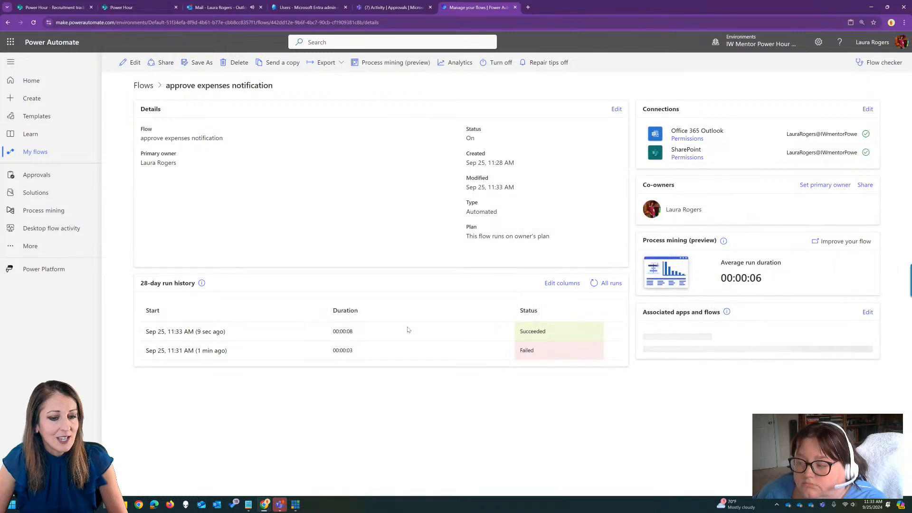
pyautogui.click(198, 332)
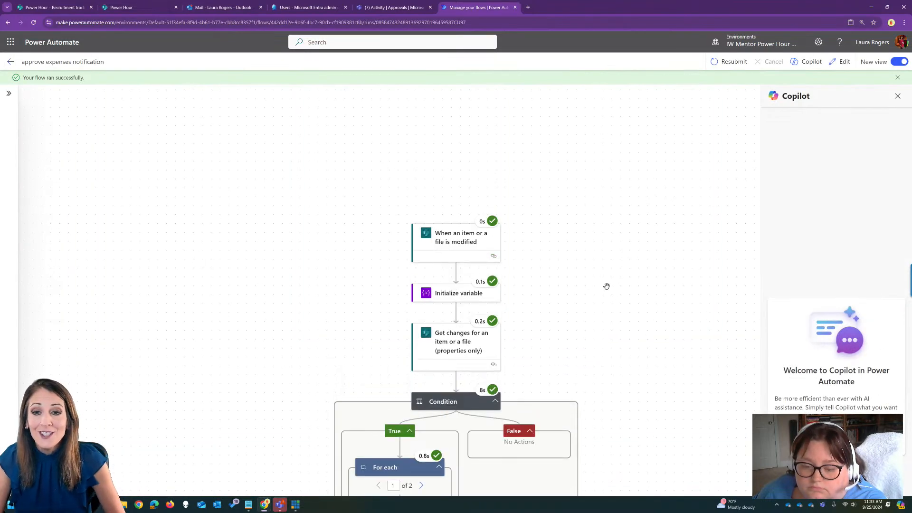
pyautogui.moveTo(637, 289); pyautogui.dragTo(602, 203)
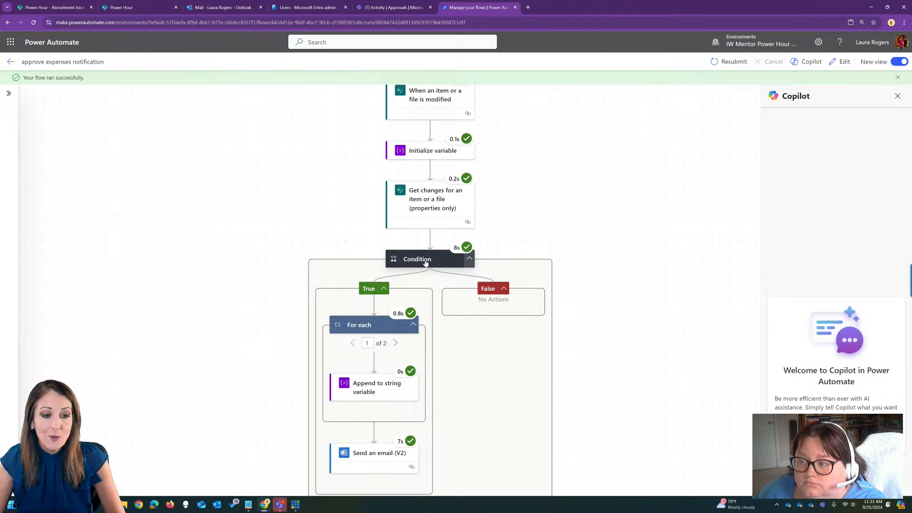
pyautogui.scroll(-1, 350, 409)
pyautogui.click(365, 404)
# Switch to Outlook, open the "approval for this is new" email and check its link, submitter and approval status lines.
pyautogui.click(214, 9)
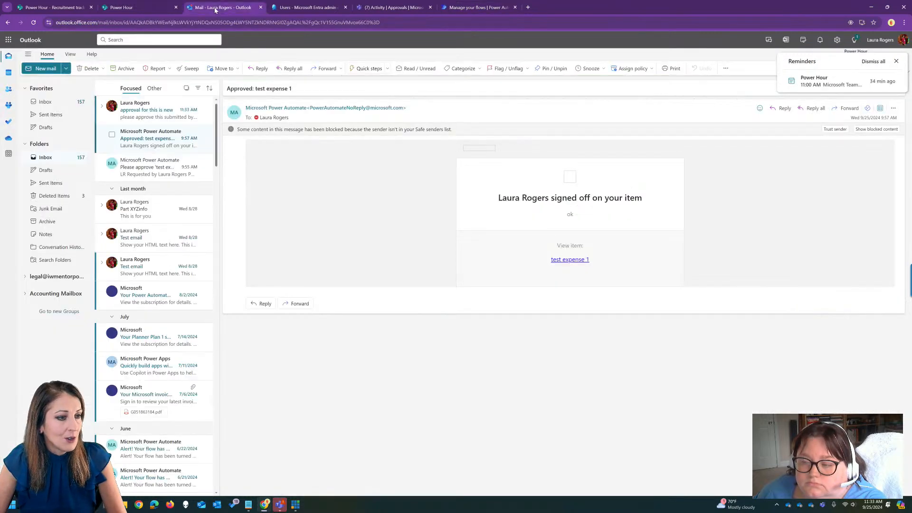
pyautogui.click(157, 110)
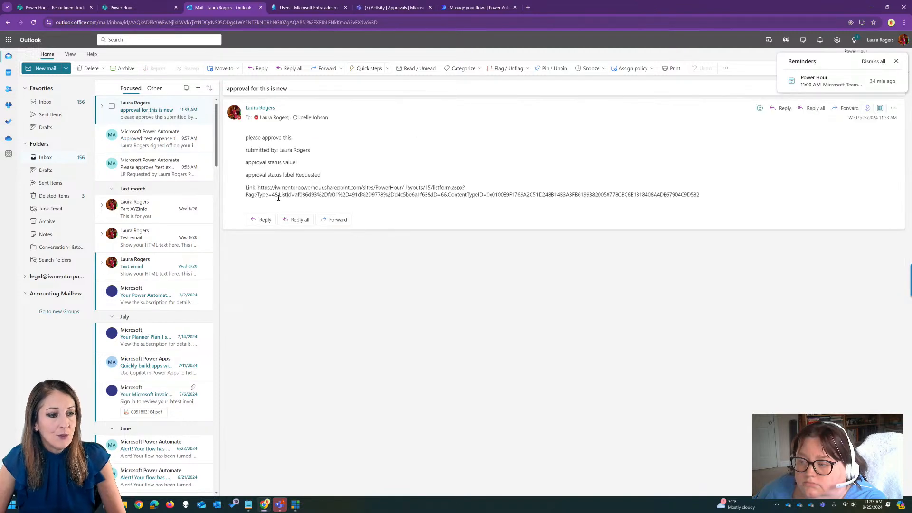
pyautogui.moveTo(260, 188); pyautogui.dragTo(727, 211)
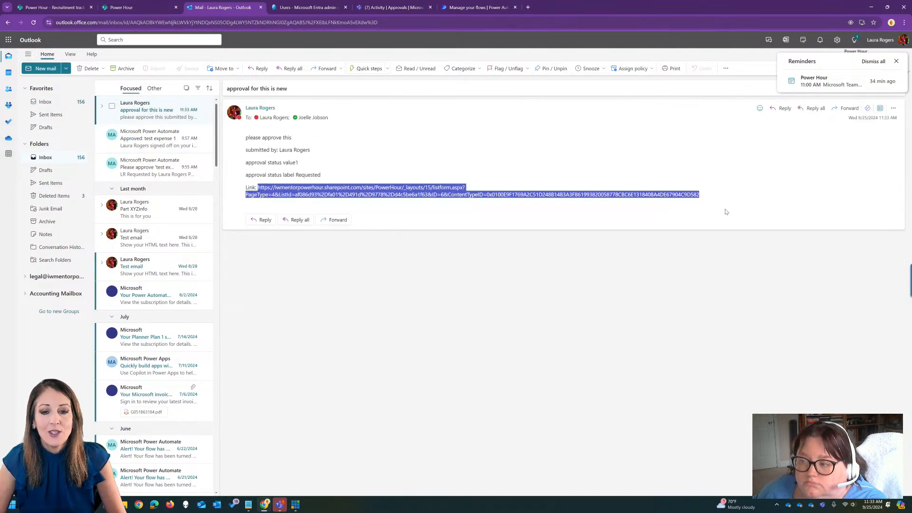
pyautogui.click(371, 185)
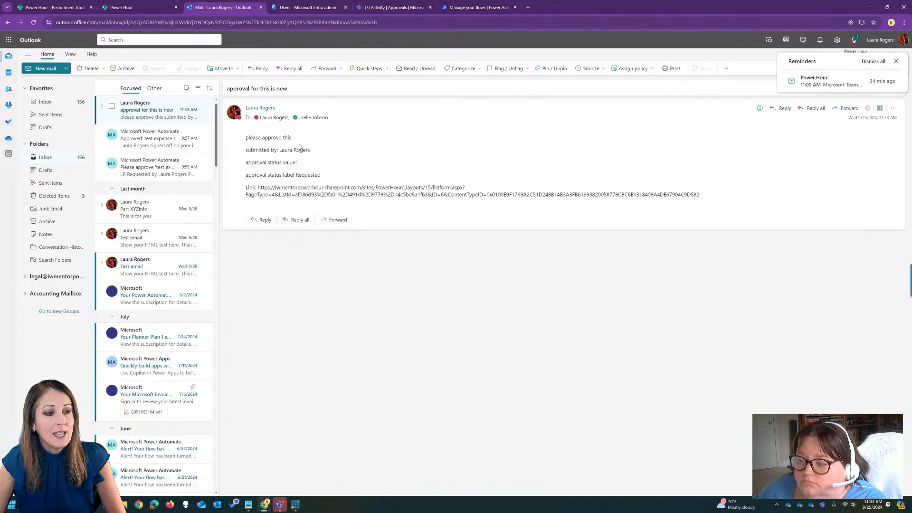
pyautogui.moveTo(279, 149); pyautogui.dragTo(330, 151)
pyautogui.click(297, 159)
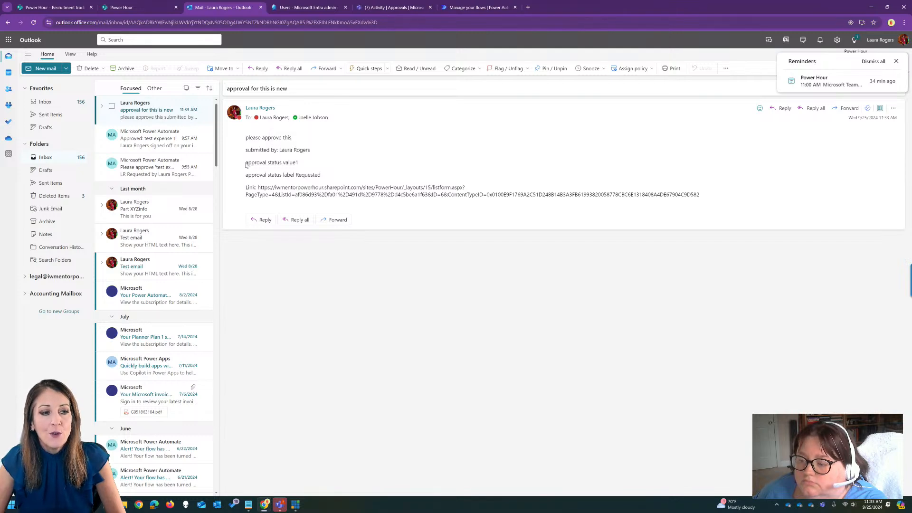
# Check the approval status value and approval status label lines in the open approval email.
pyautogui.moveTo(296, 162); pyautogui.dragTo(302, 164)
pyautogui.click(298, 164)
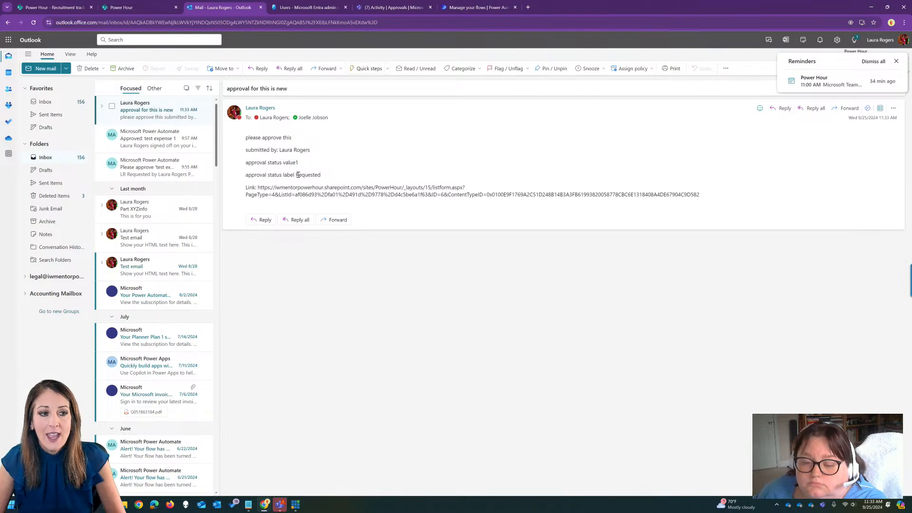
pyautogui.moveTo(296, 176); pyautogui.dragTo(321, 175)
pyautogui.click(317, 176)
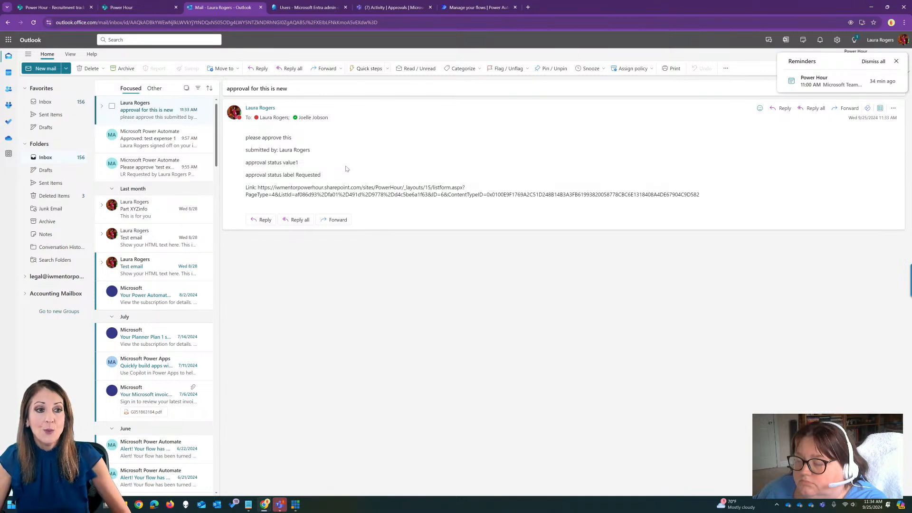
# Switch to the SharePoint Expense tracker list, start an approval request for the Hawaii item and name it "Go to Hawaii".
pyautogui.click(493, 4)
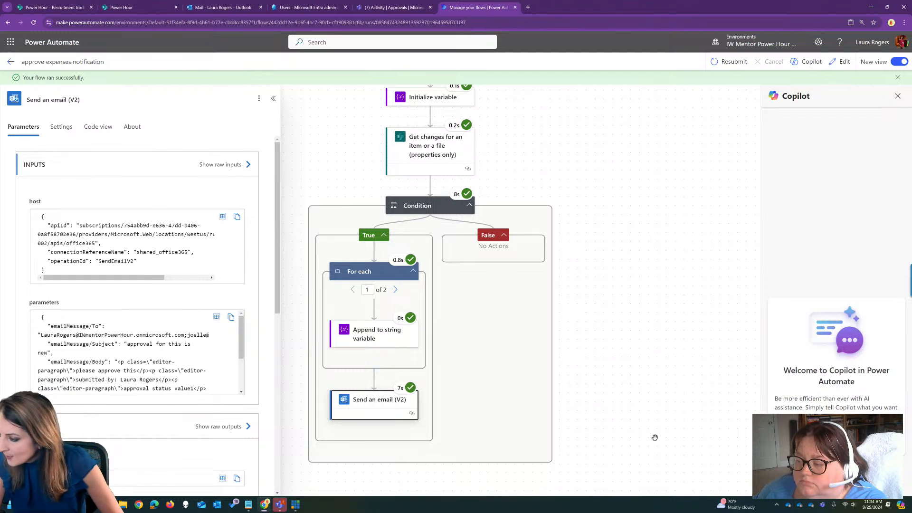
pyautogui.click(132, 4)
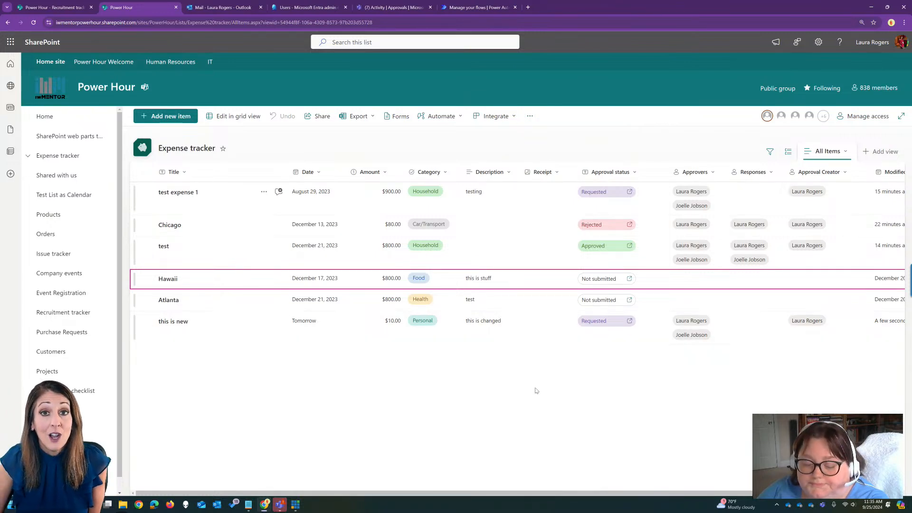
pyautogui.click(601, 280)
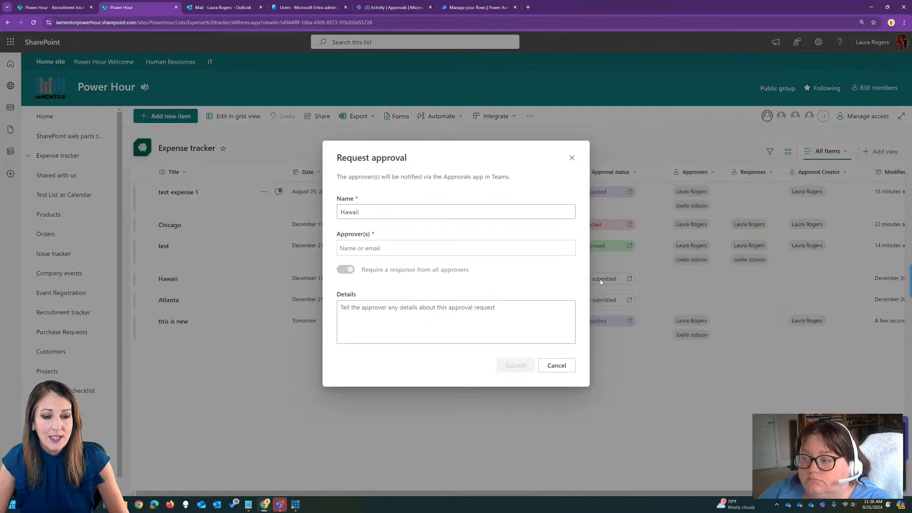
pyautogui.click(340, 212)
pyautogui.write('Go to')
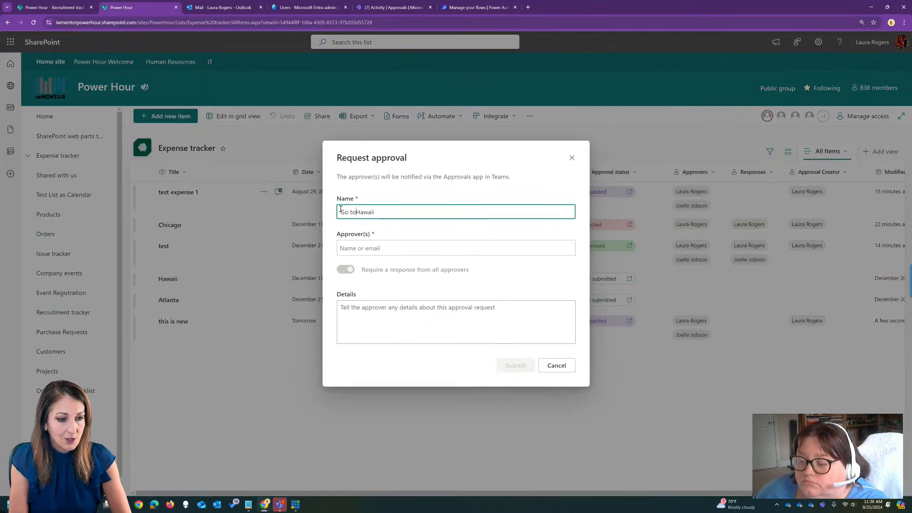
# Search for and add three people as approvers on the approval request.
pyautogui.click(409, 246)
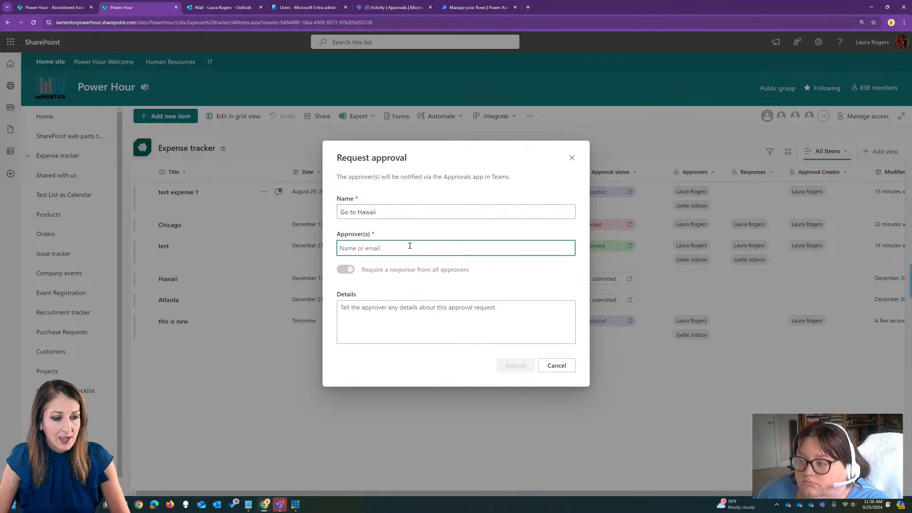
pyautogui.write('anita')
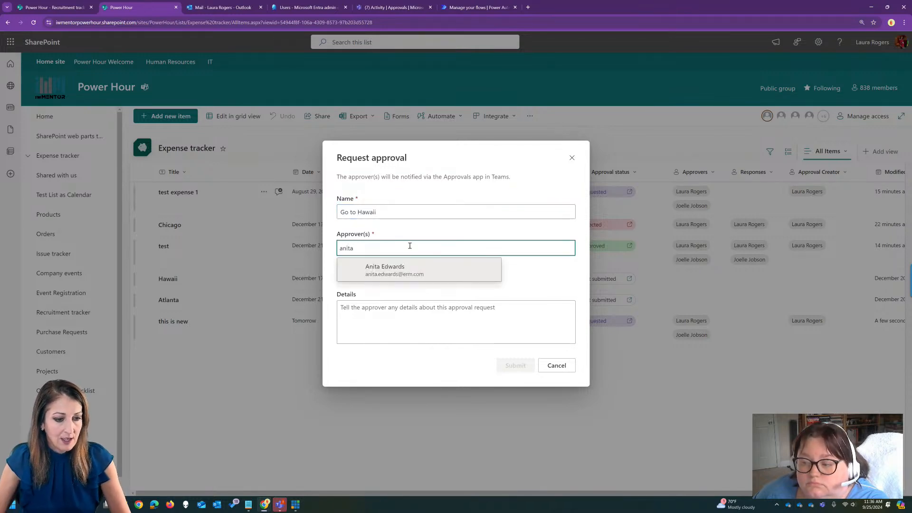
pyautogui.click(415, 268)
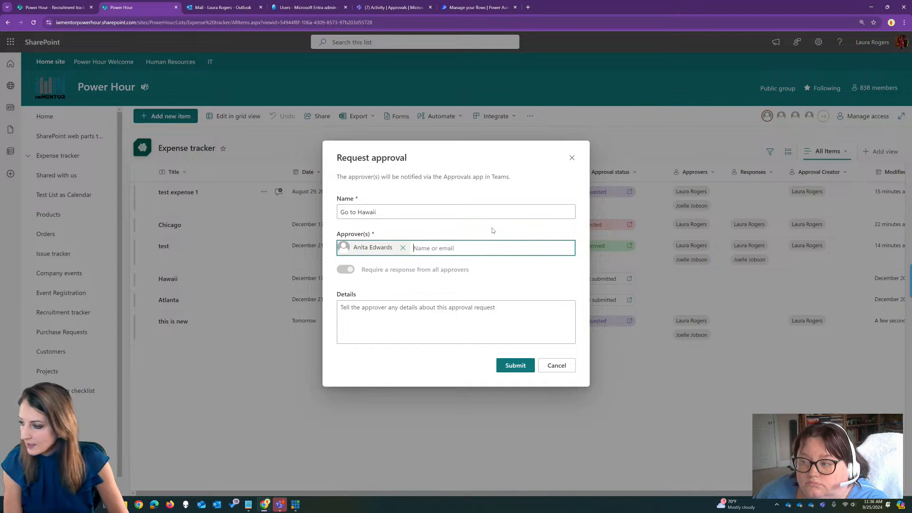
pyautogui.write('scott p')
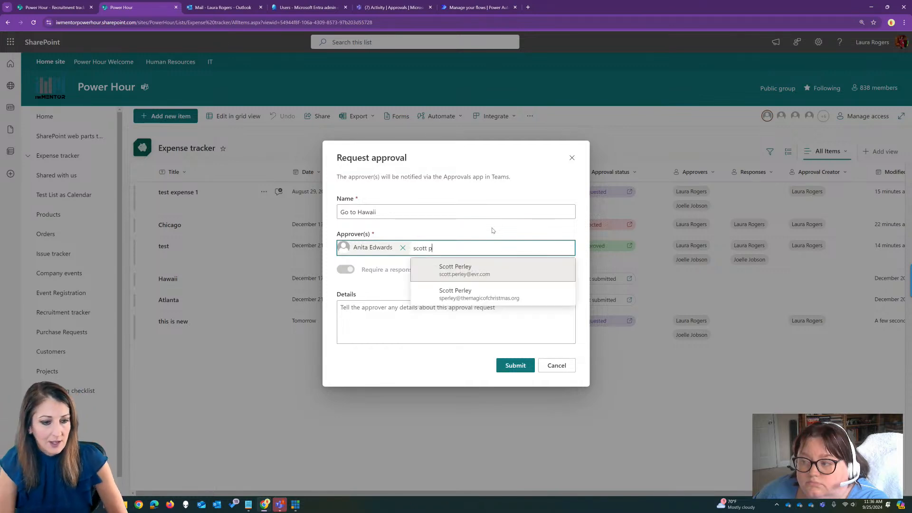
pyautogui.click(504, 274)
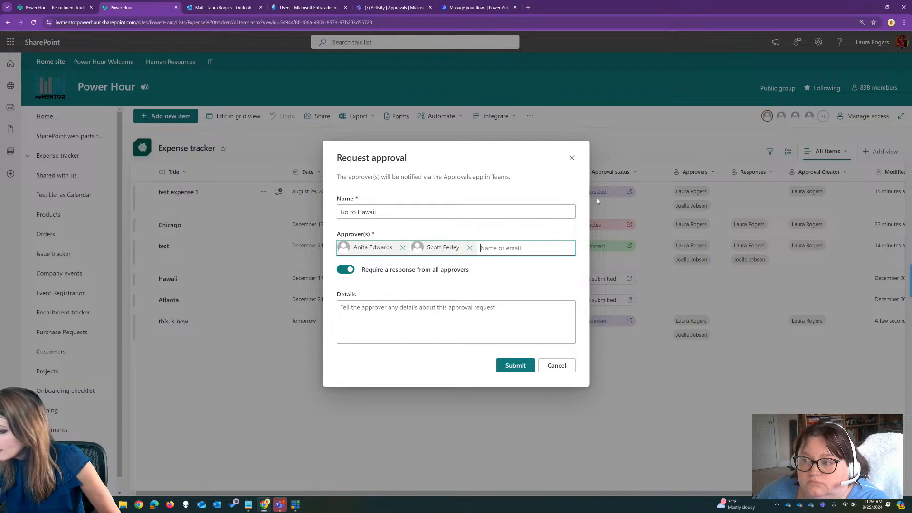
pyautogui.write('carol')
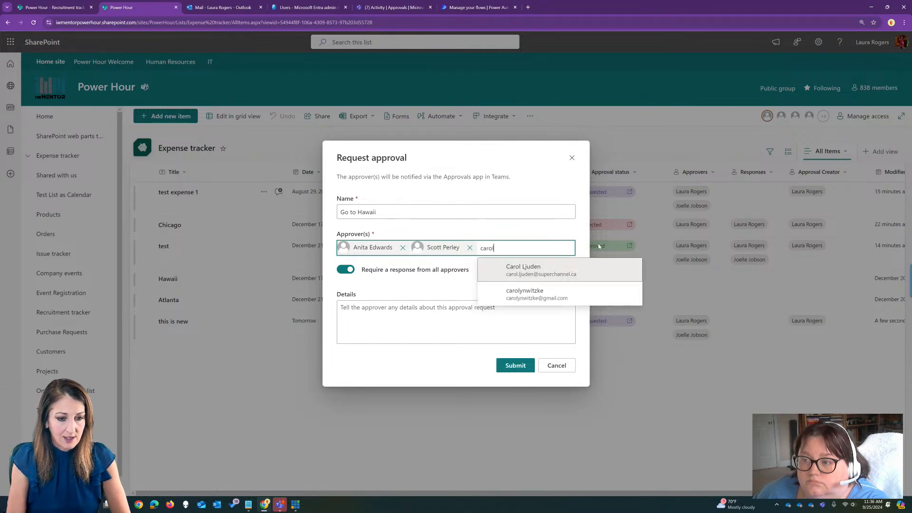
pyautogui.click(490, 292)
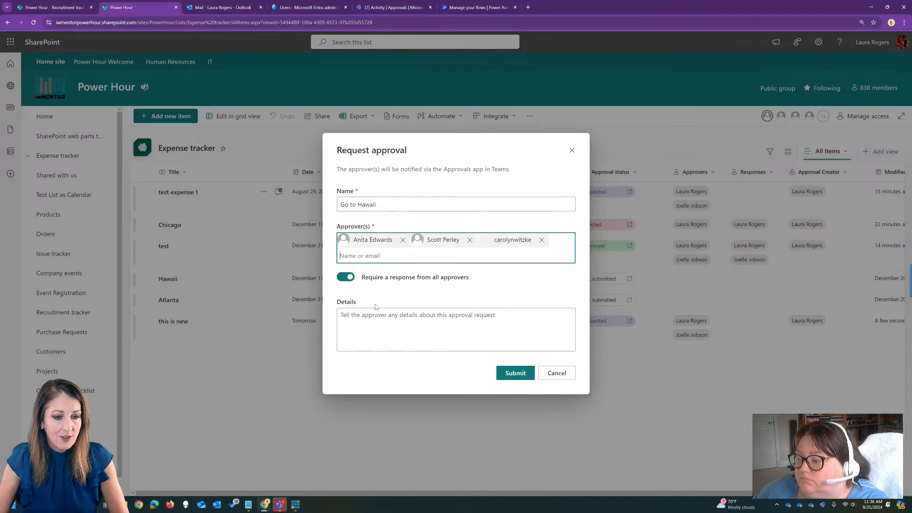
# Turn off the required response from all approvers, enter "someone approve" as the details and submit the request.
pyautogui.click(347, 277)
pyautogui.click(426, 317)
pyautogui.write('some ')
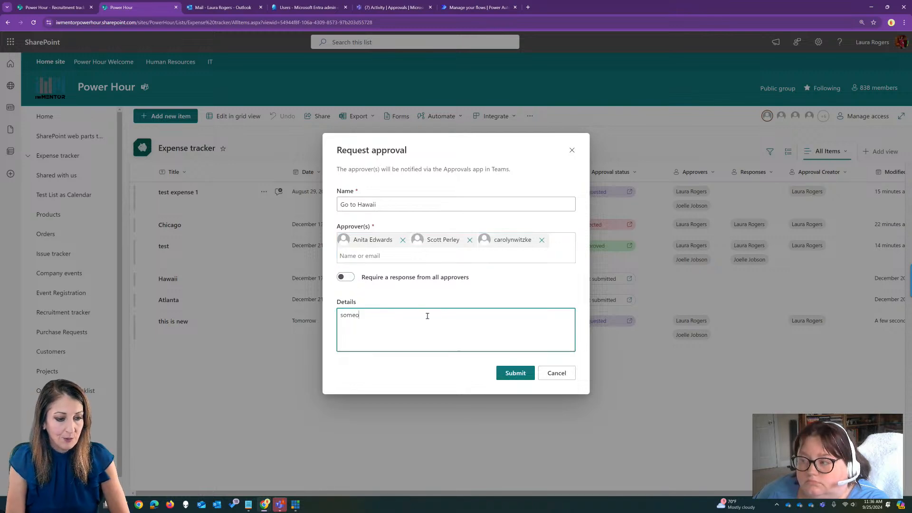
pyautogui.write('ne aprove')
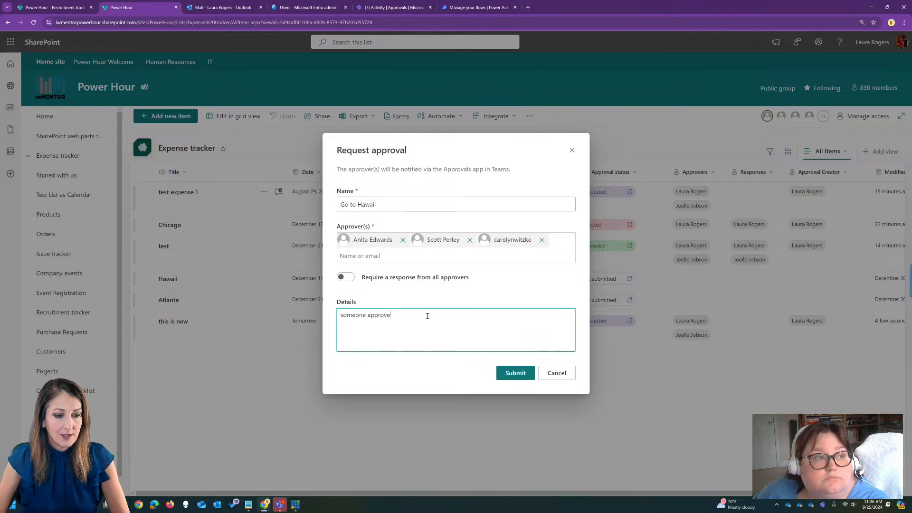
pyautogui.click(518, 374)
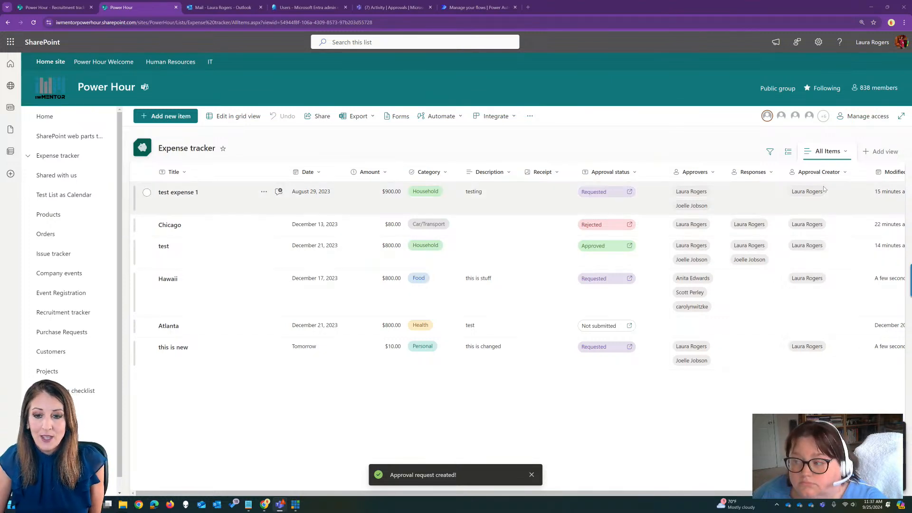
# Open the Expense tracker's list settings, check the list's permissions and go back to its settings.
pyautogui.click(818, 43)
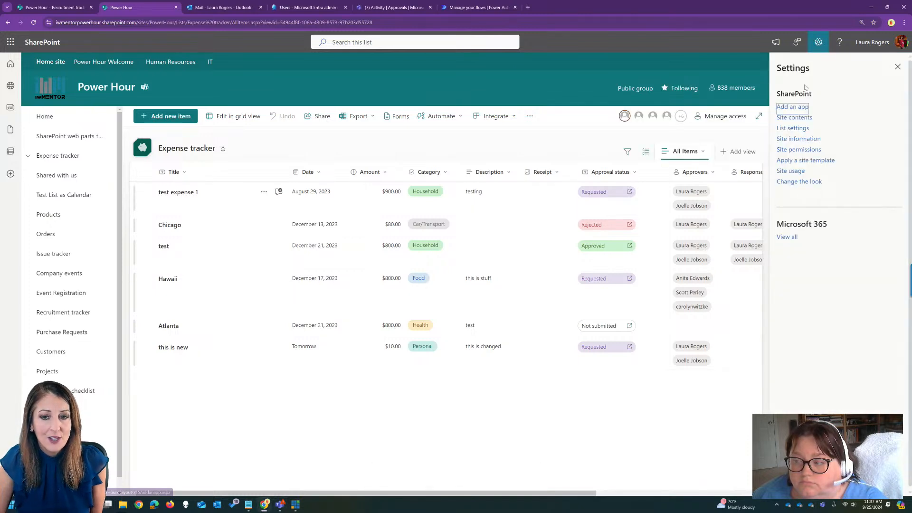
pyautogui.click(792, 128)
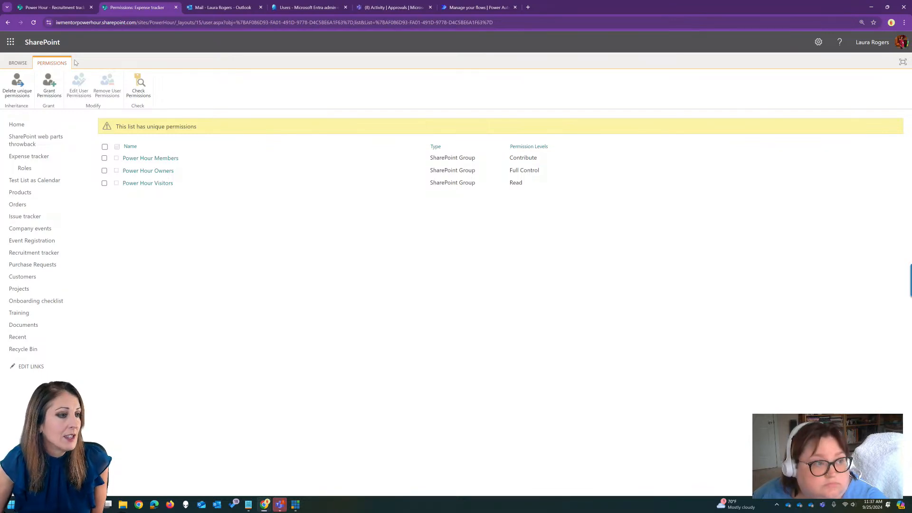
pyautogui.click(19, 63)
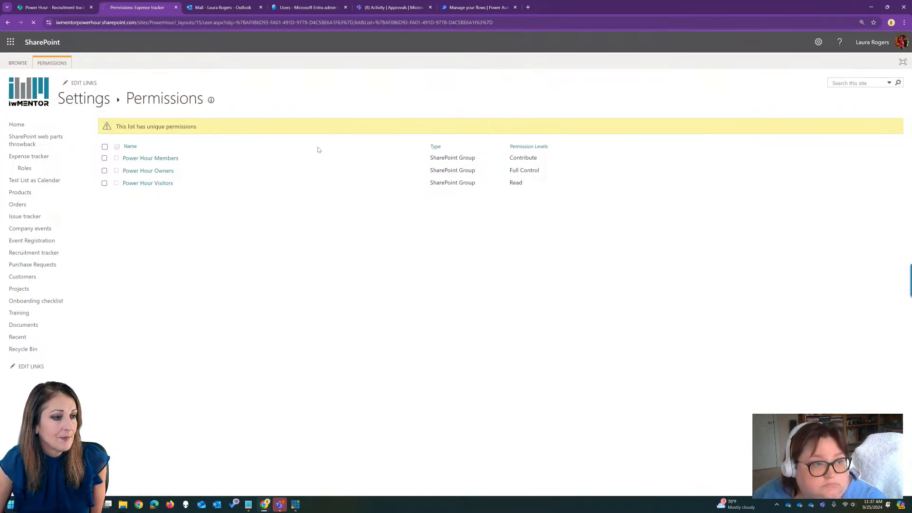
pyautogui.click(91, 100)
pyautogui.click(91, 100)
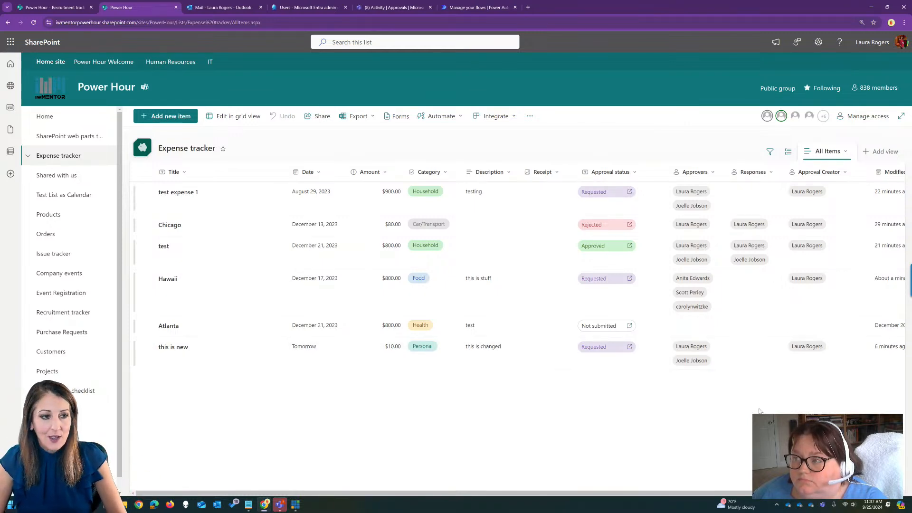
# Switch to Teams, open the "Go to Hawaii" final status notification, review the approval request details and close them.
pyautogui.click(395, 7)
pyautogui.click(101, 109)
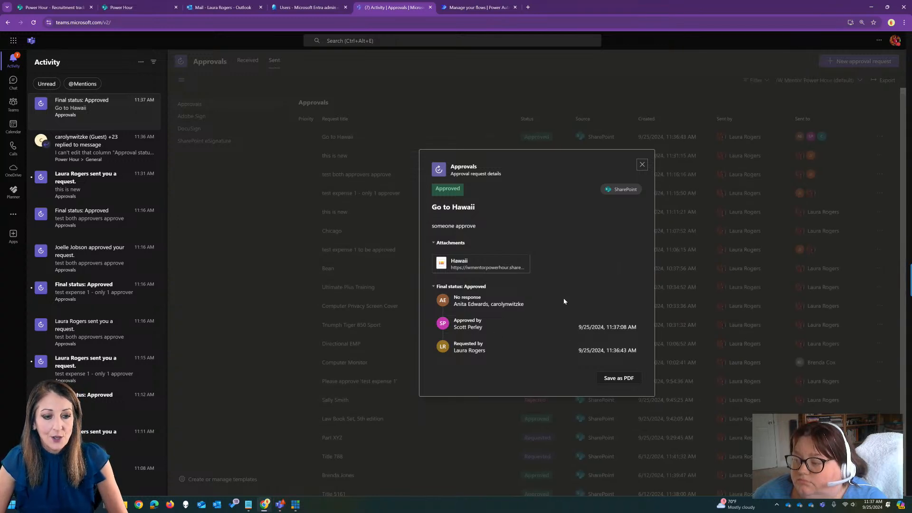
pyautogui.click(642, 165)
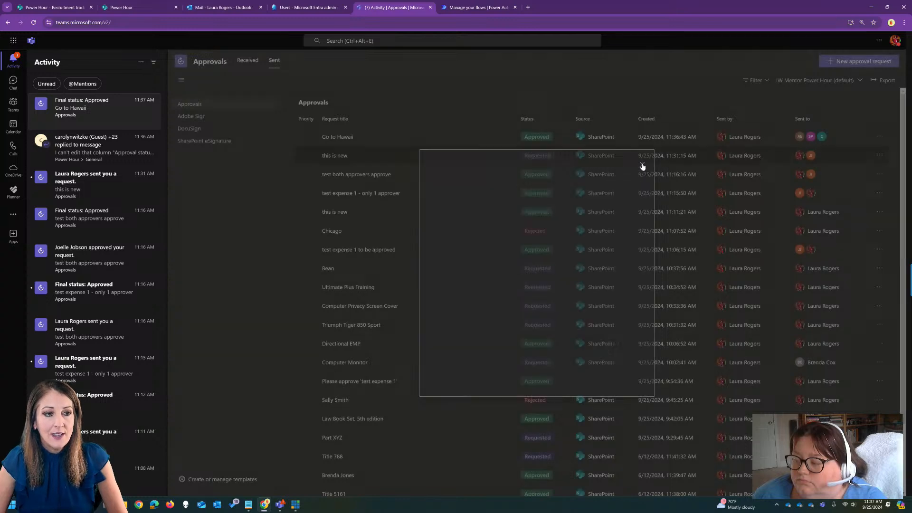
# Switch to Power Automate, reload the flow's details and open the 11:37 AM run to examine its Condition result and actions.
pyautogui.click(476, 6)
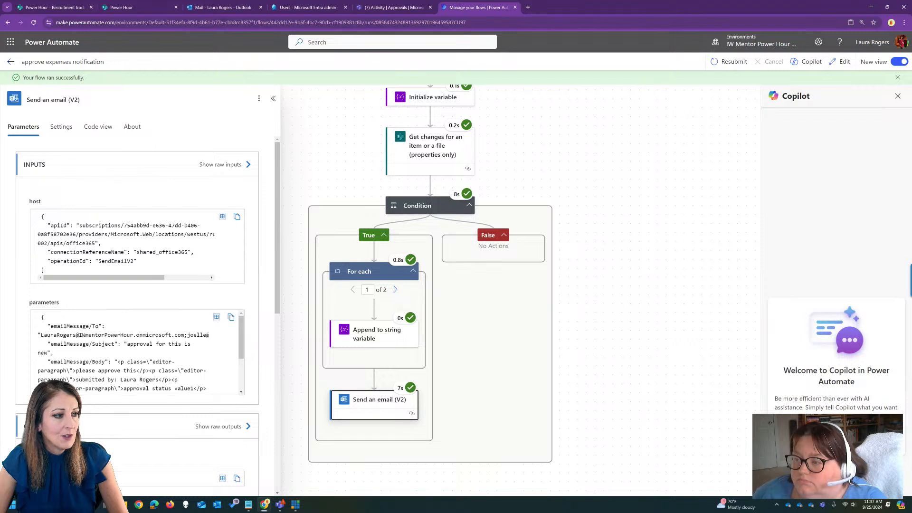
pyautogui.click(11, 61)
pyautogui.click(511, 21)
pyautogui.press('Return')
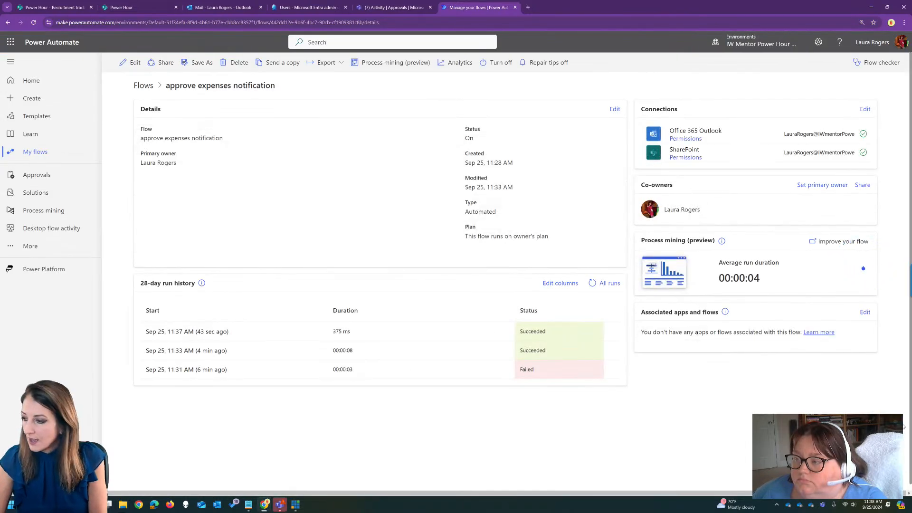
pyautogui.click(196, 332)
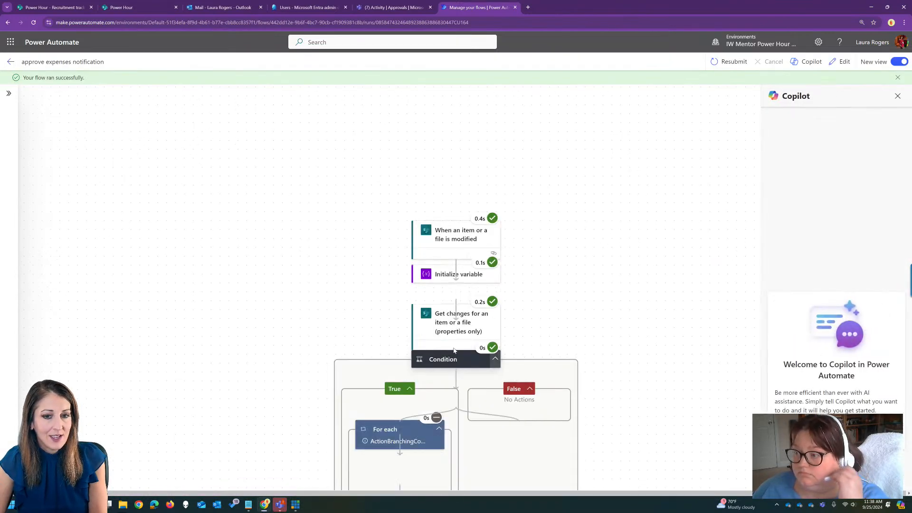
pyautogui.scroll(-3, 607, 353)
pyautogui.scroll(1, 607, 353)
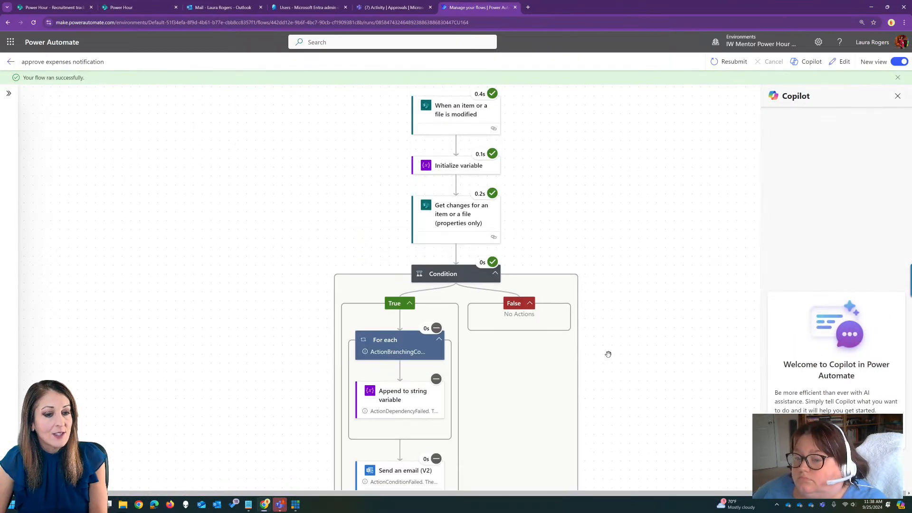
pyautogui.click(465, 276)
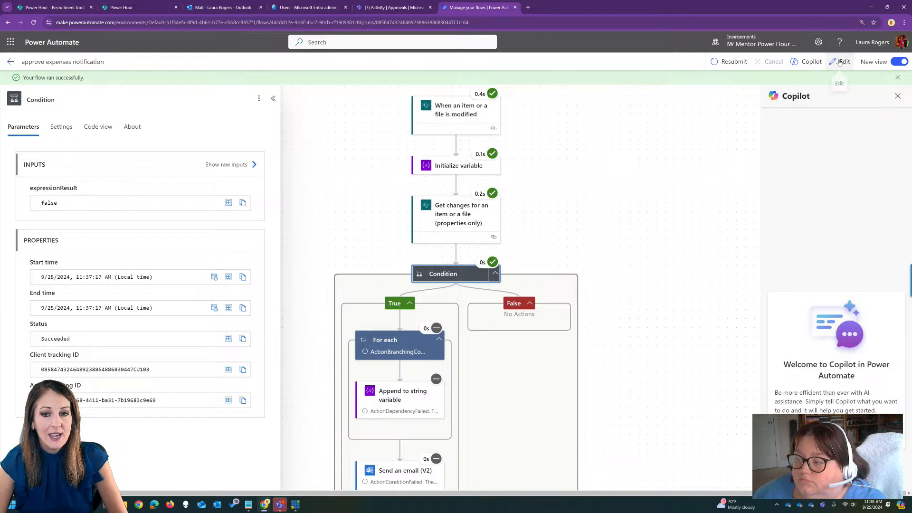
pyautogui.scroll(-2, 503, 387)
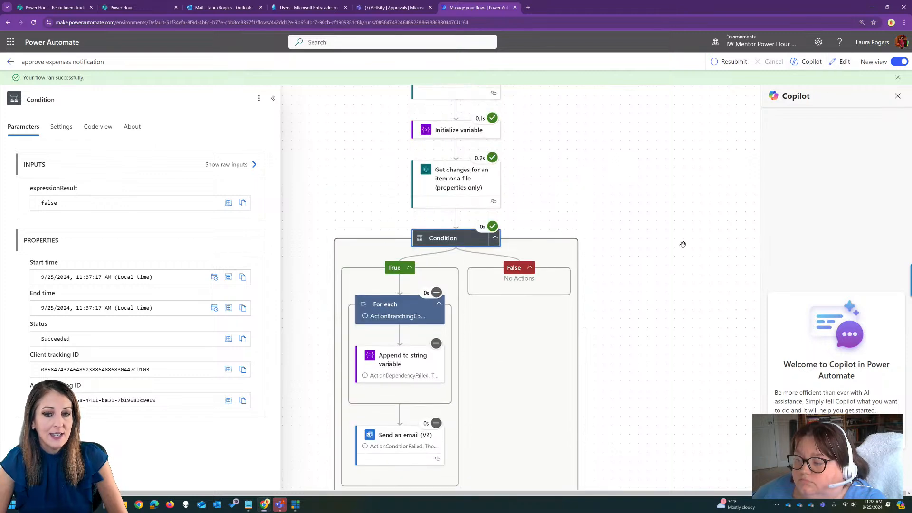
# Edit the approve expenses notification flow and add a nested Condition action in the False branch of the existing Condition.
pyautogui.click(843, 64)
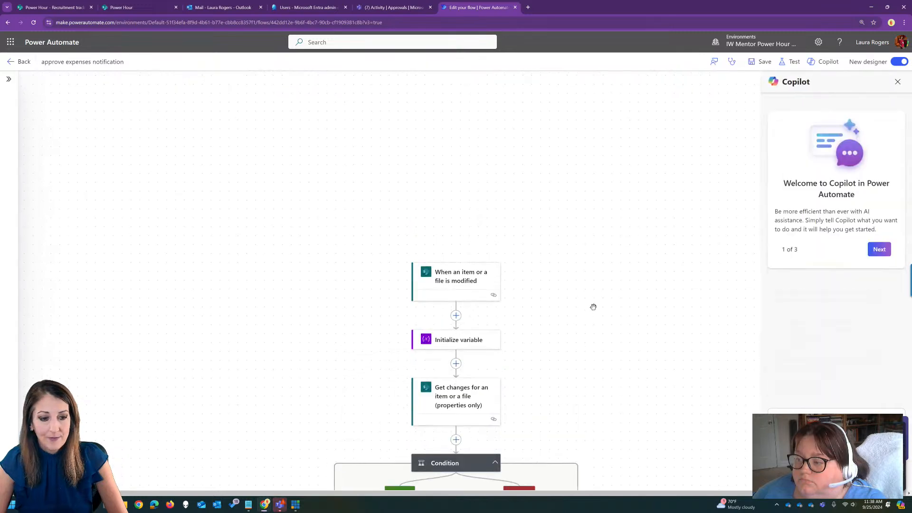
pyautogui.moveTo(619, 381); pyautogui.dragTo(574, 182)
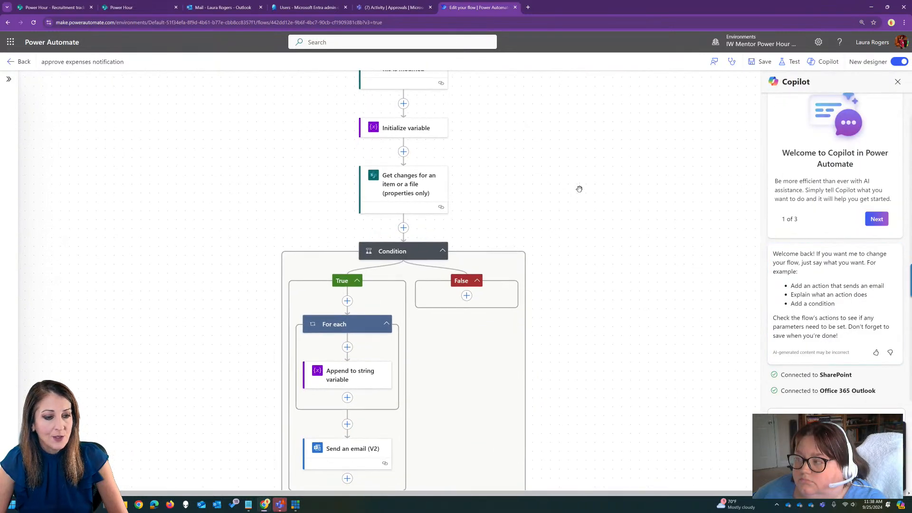
pyautogui.click(405, 256)
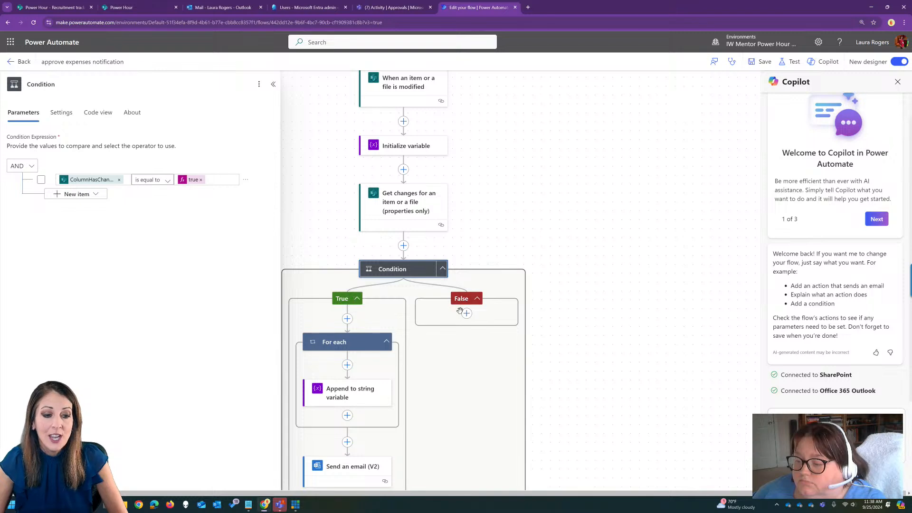
pyautogui.click(467, 313)
pyautogui.click(511, 314)
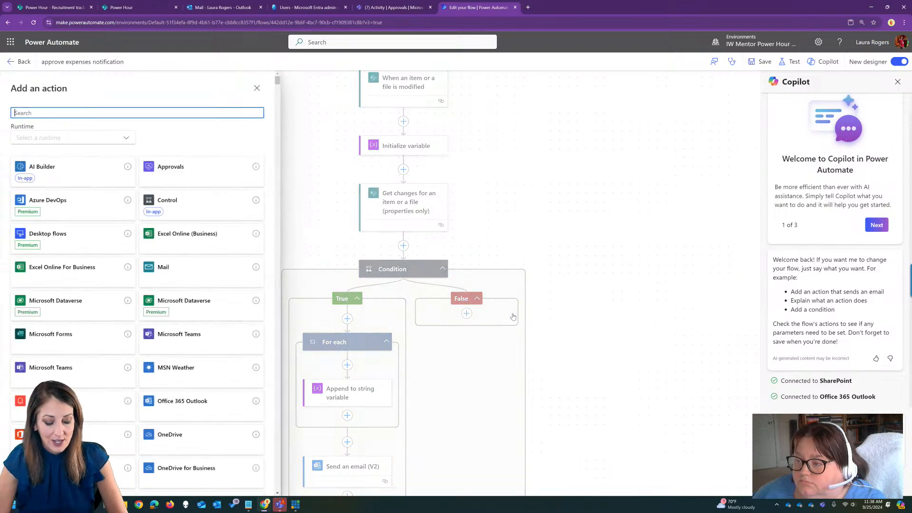
pyautogui.write('con')
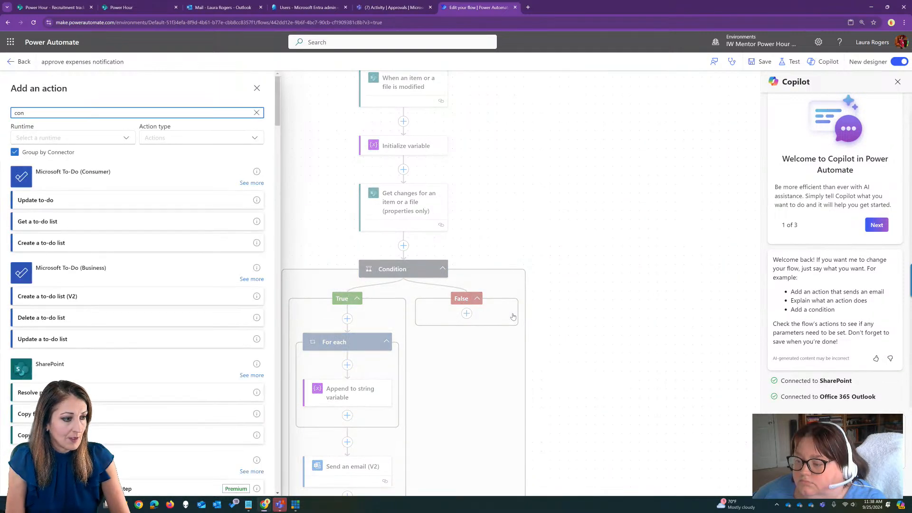
pyautogui.write('dition')
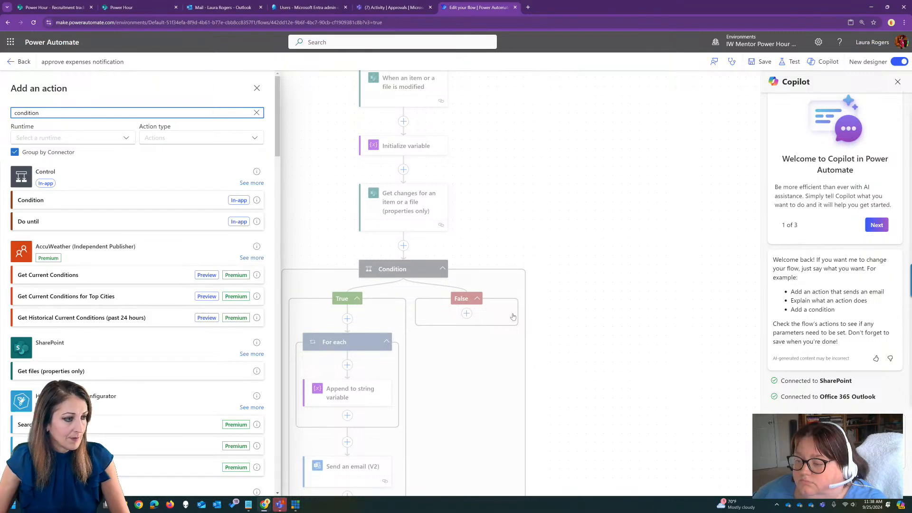
pyautogui.click(187, 205)
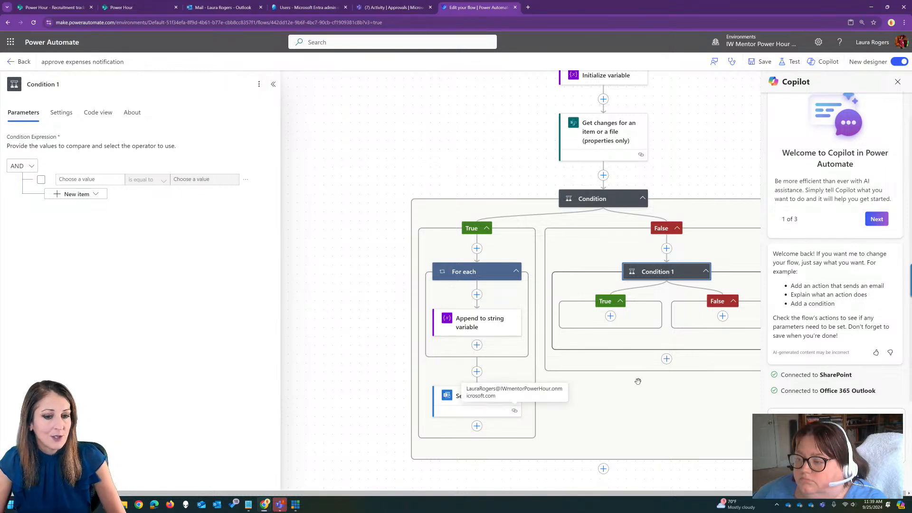
# Open the "When an item or a file is modified" trigger and review its settings, including the trigger conditions section.
pyautogui.moveTo(378, 331); pyautogui.dragTo(283, 335)
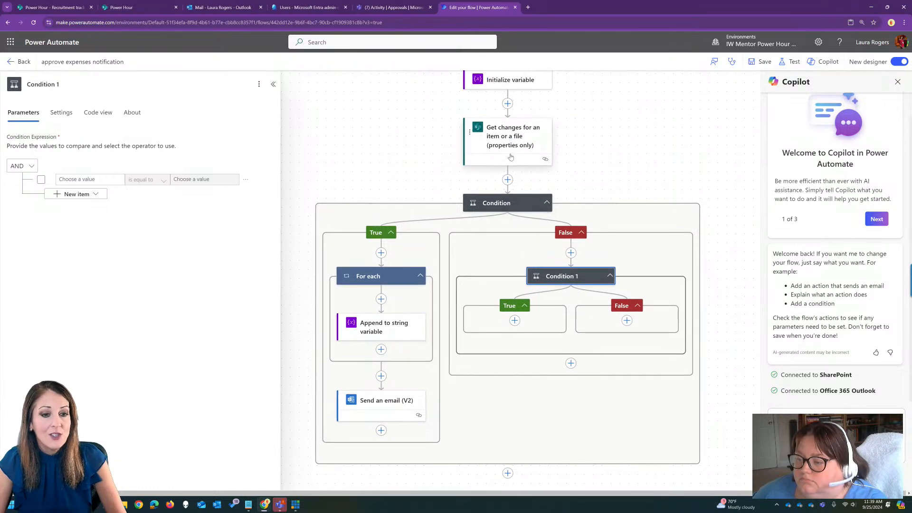
pyautogui.moveTo(613, 154); pyautogui.dragTo(624, 262)
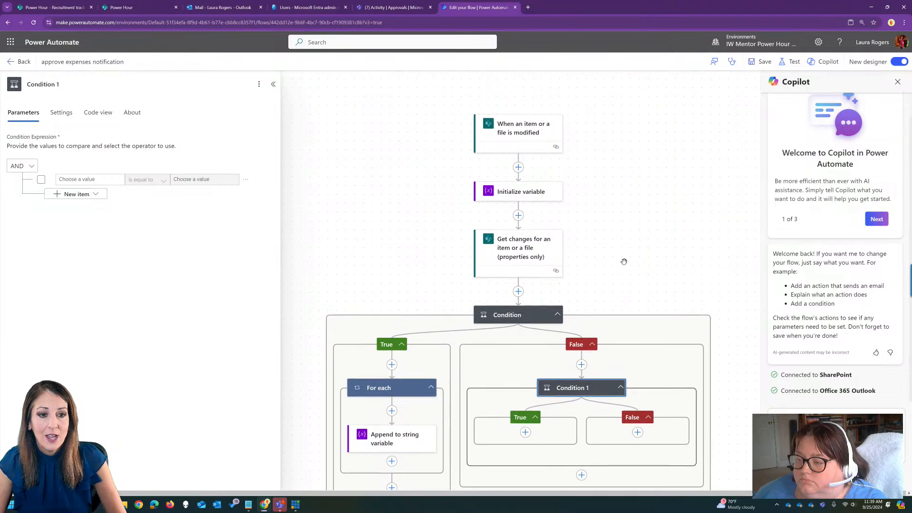
pyautogui.click(527, 133)
pyautogui.click(61, 112)
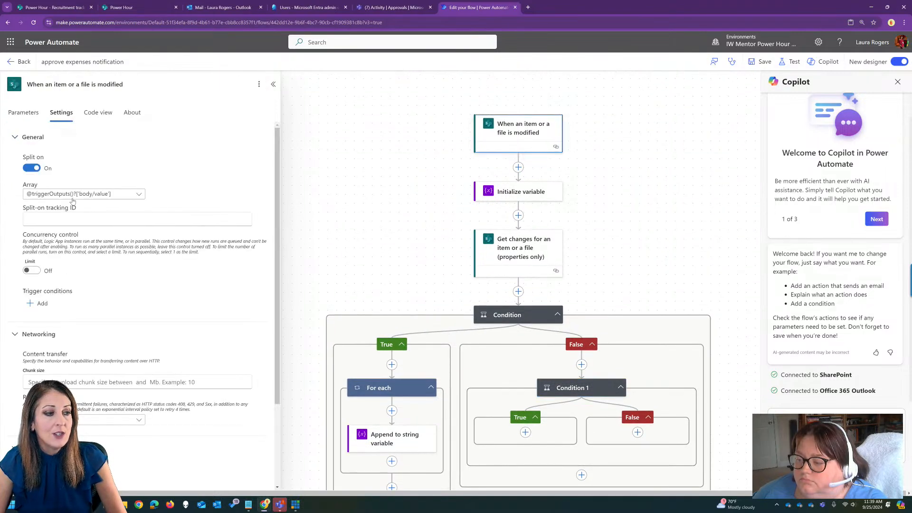
pyautogui.scroll(-3, 158, 340)
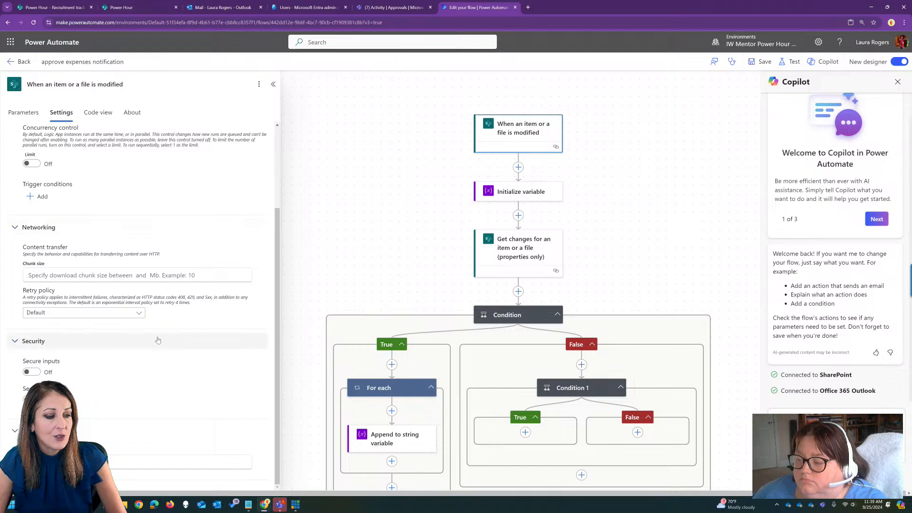
pyautogui.scroll(3, 43, 304)
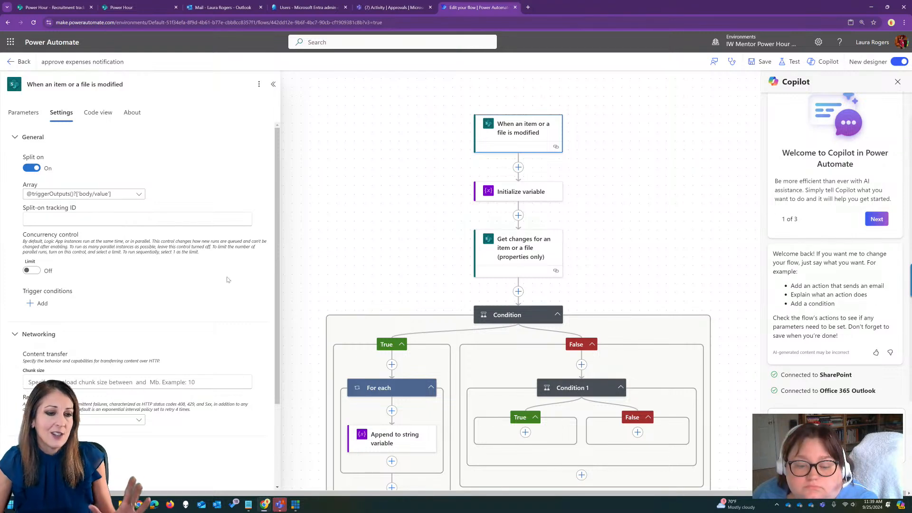
# In Condition 1, choose "Has Column Changed: Responses" from the Get changes action as the first value to compare.
pyautogui.moveTo(670, 249); pyautogui.dragTo(650, 175)
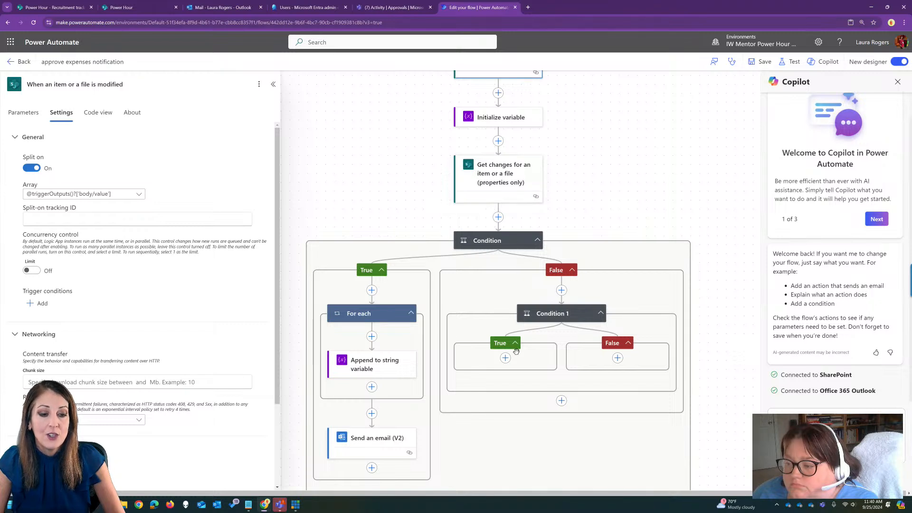
pyautogui.click(570, 314)
pyautogui.click(115, 180)
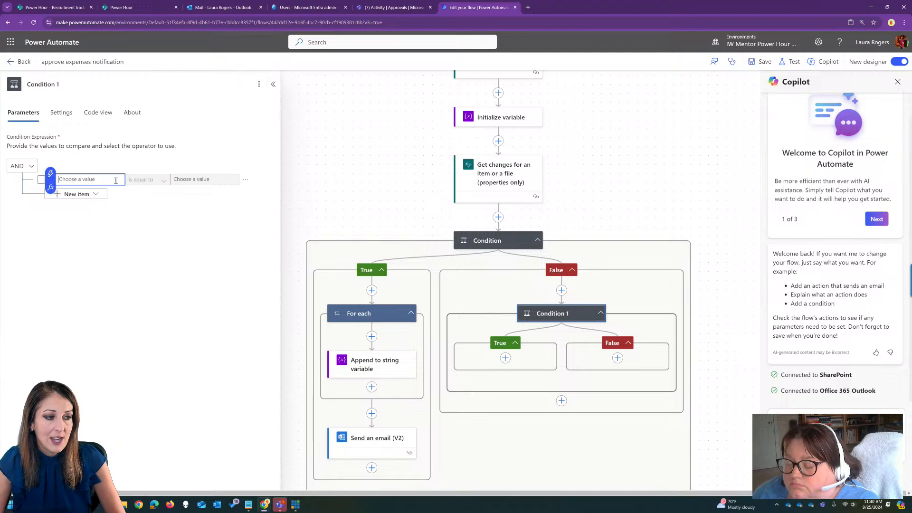
pyautogui.click(51, 174)
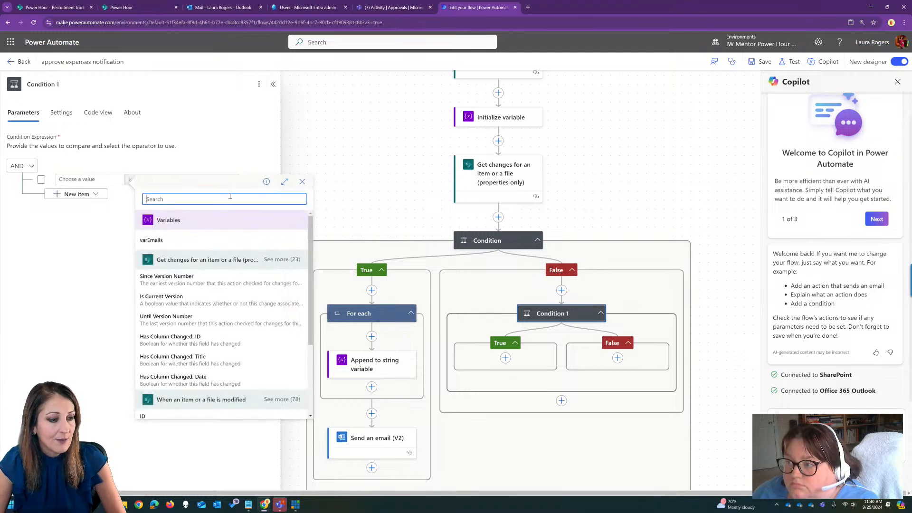
pyautogui.click(281, 260)
pyautogui.scroll(-2, 246, 301)
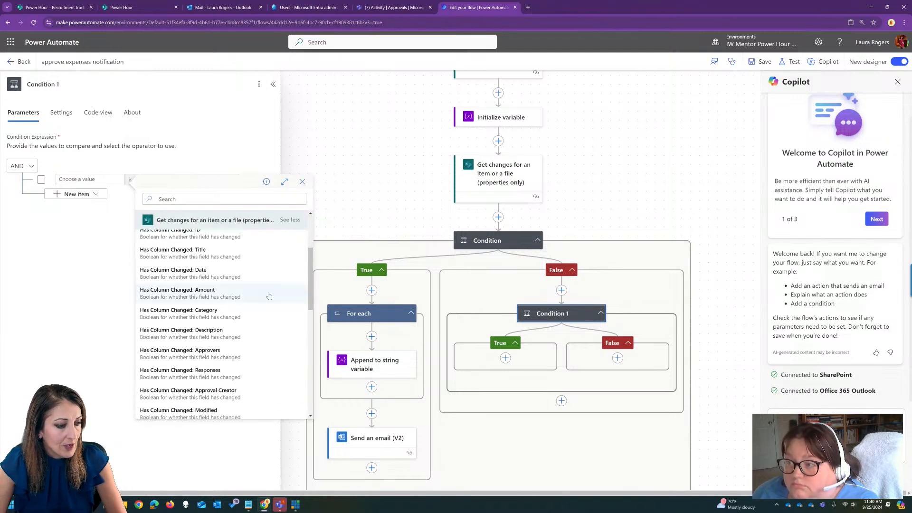
pyautogui.moveTo(311, 277); pyautogui.dragTo(311, 302)
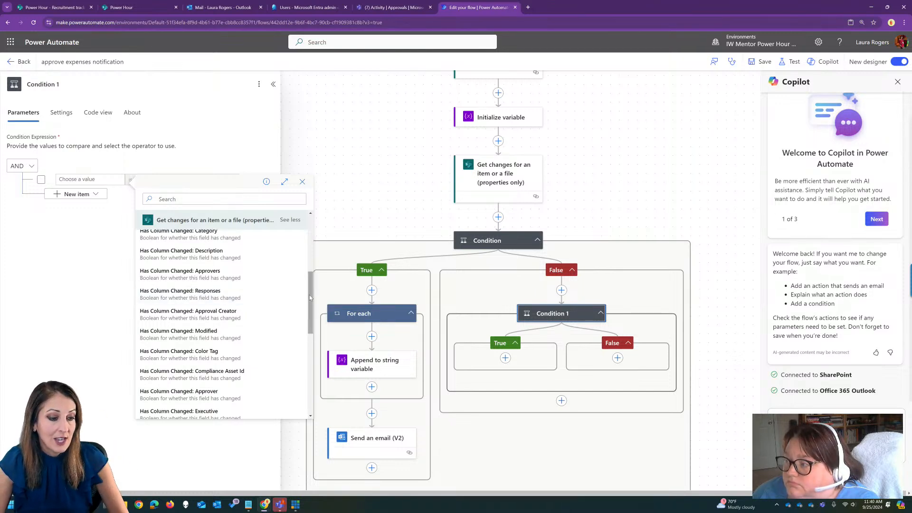
pyautogui.click(254, 295)
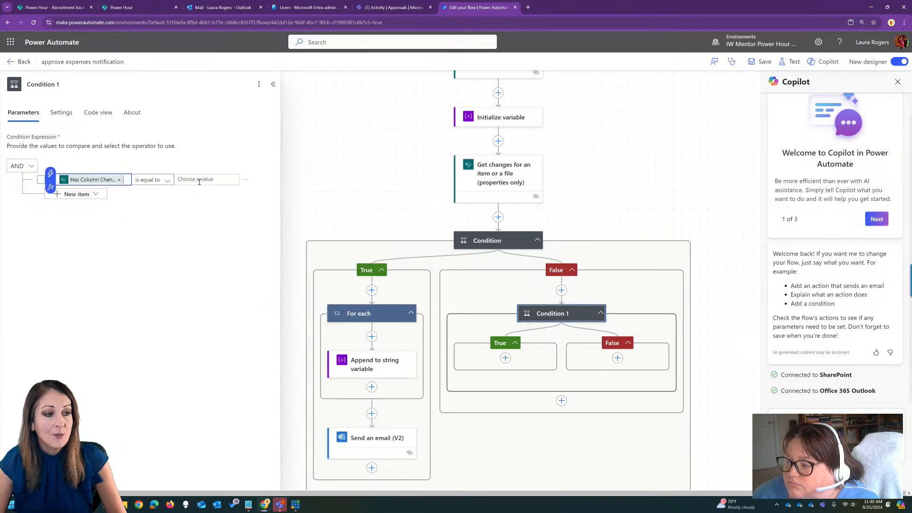
# Set the comparison value of Condition 1 to the expression true, keeping the "is equal to" operator.
pyautogui.click(176, 177)
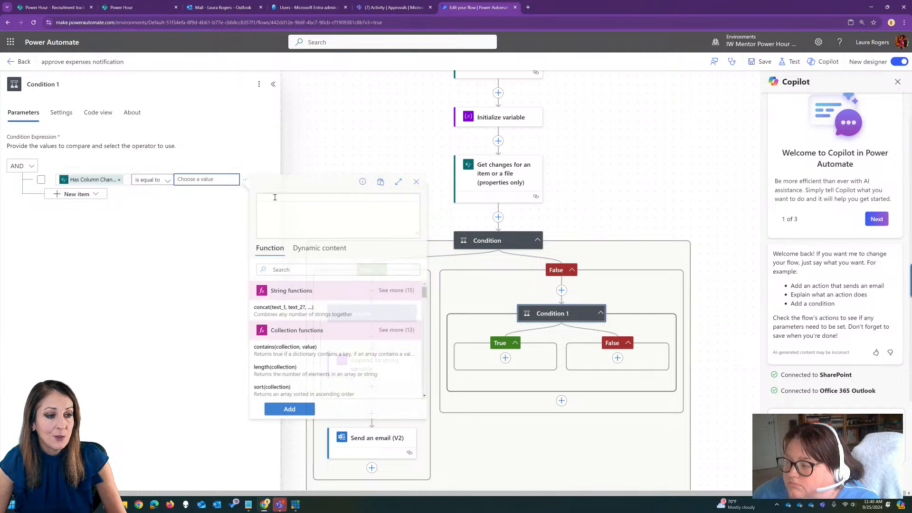
pyautogui.write('true')
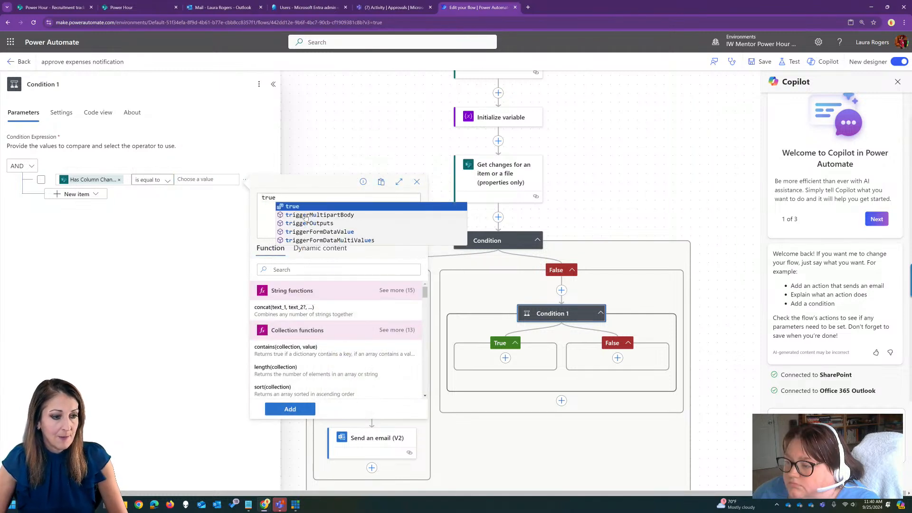
pyautogui.click(306, 205)
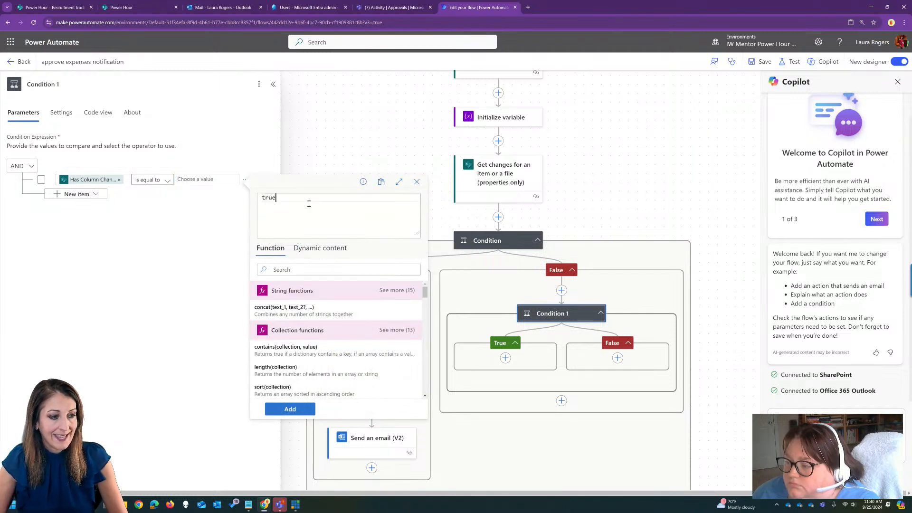
pyautogui.click(290, 409)
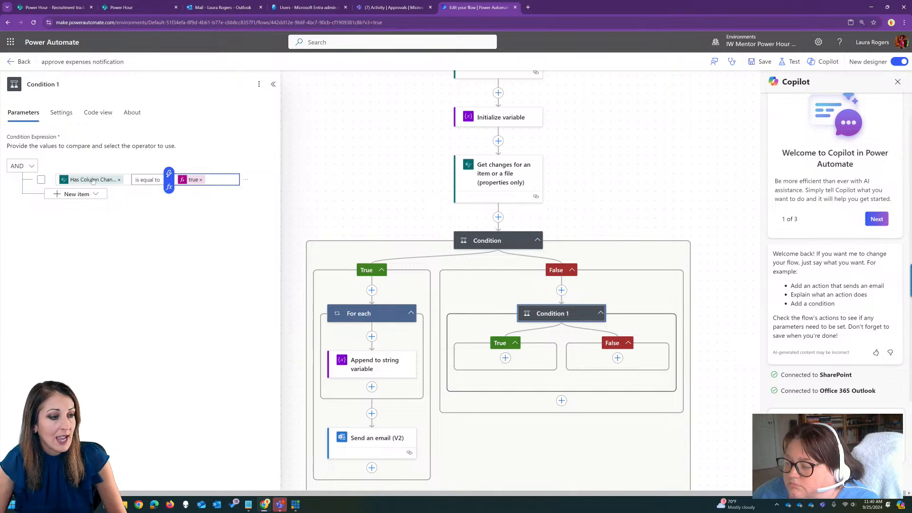
# Add an Office 365 Outlook "Send an email (V2)" action in the True branch of Condition 1.
pyautogui.click(505, 357)
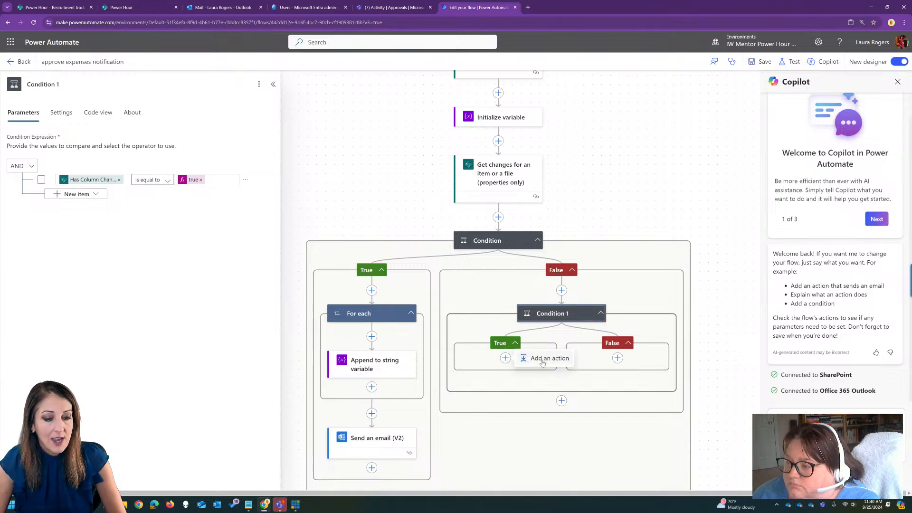
pyautogui.click(542, 363)
pyautogui.write('email')
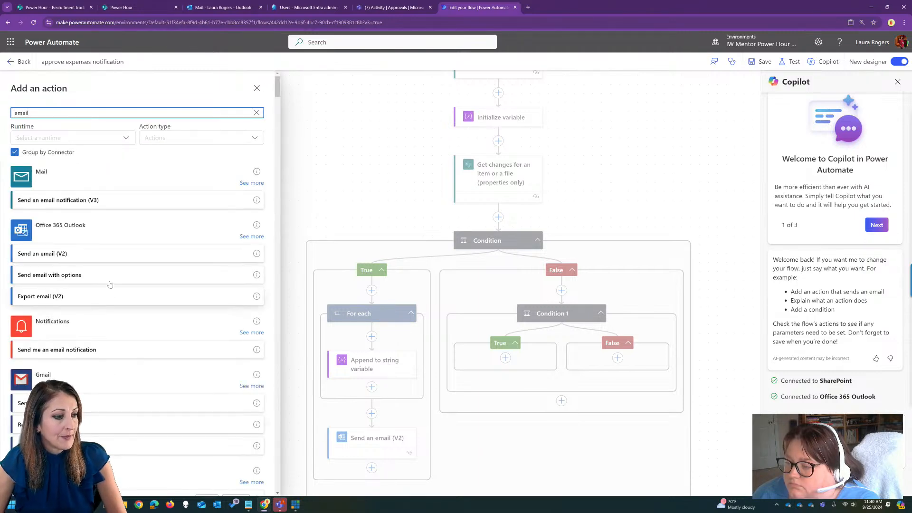
pyautogui.click(112, 254)
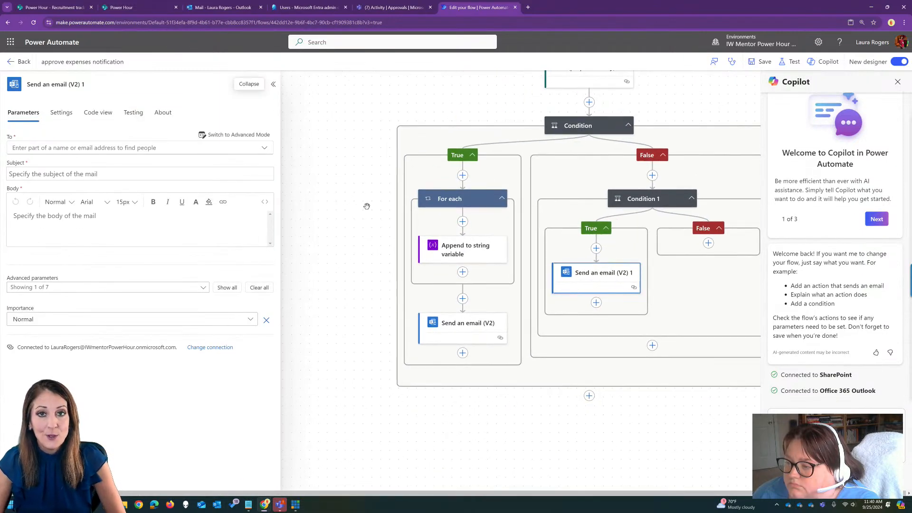
# Switch the new email action's recipient to advanced mode and set it to the trigger's Approval Creator Email dynamic value.
pyautogui.moveTo(680, 417); pyautogui.dragTo(591, 430)
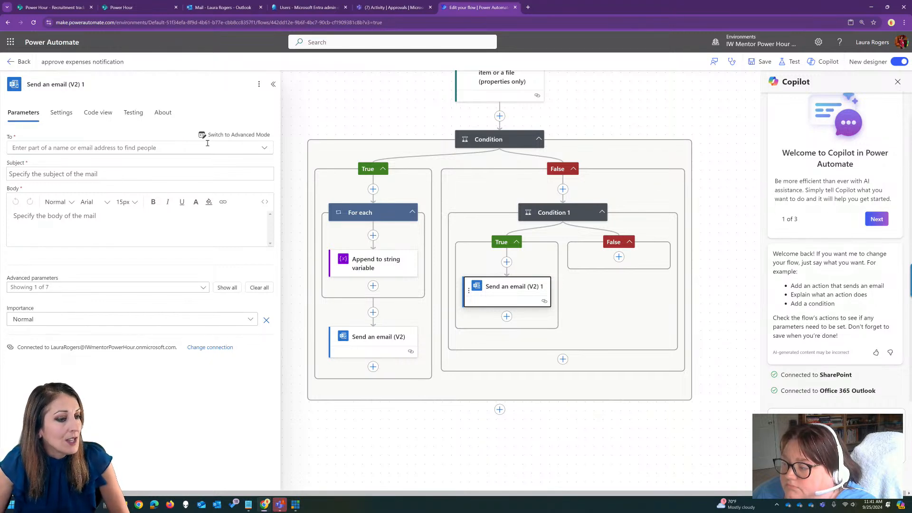
pyautogui.click(239, 135)
pyautogui.click(232, 148)
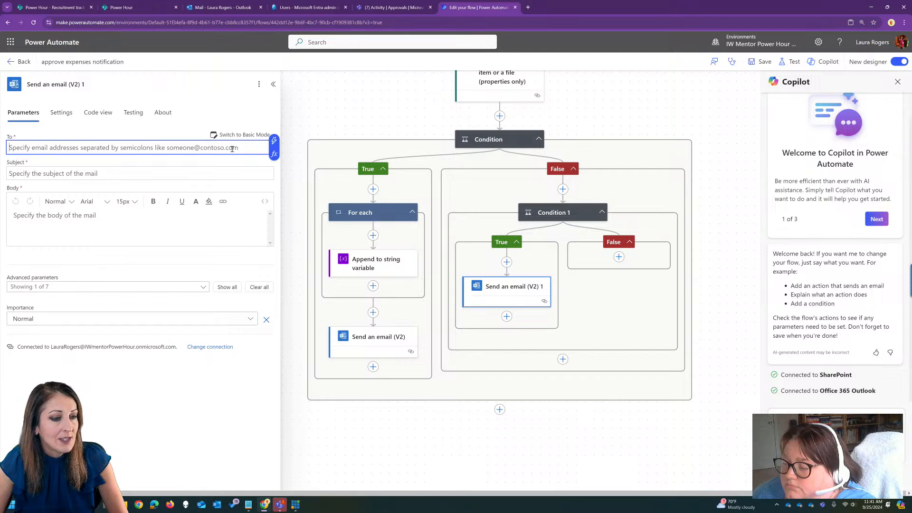
pyautogui.click(273, 142)
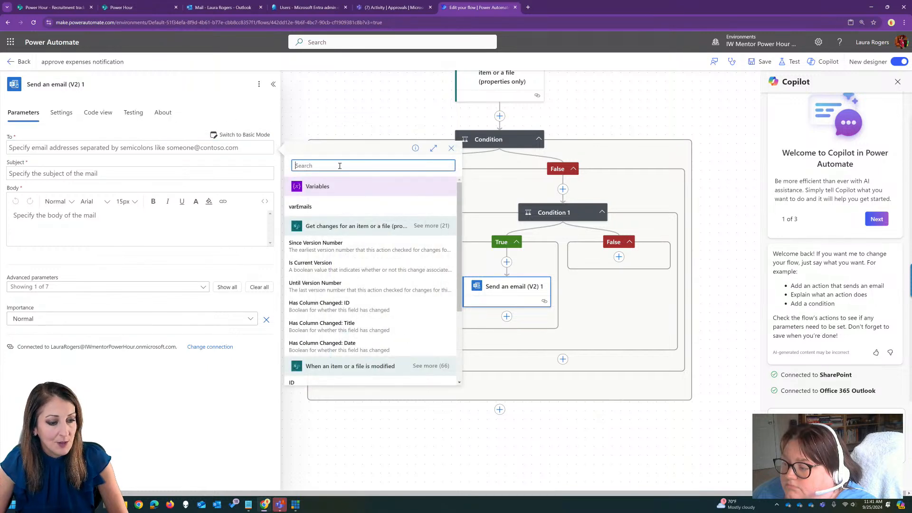
pyautogui.moveTo(459, 285); pyautogui.dragTo(466, 353)
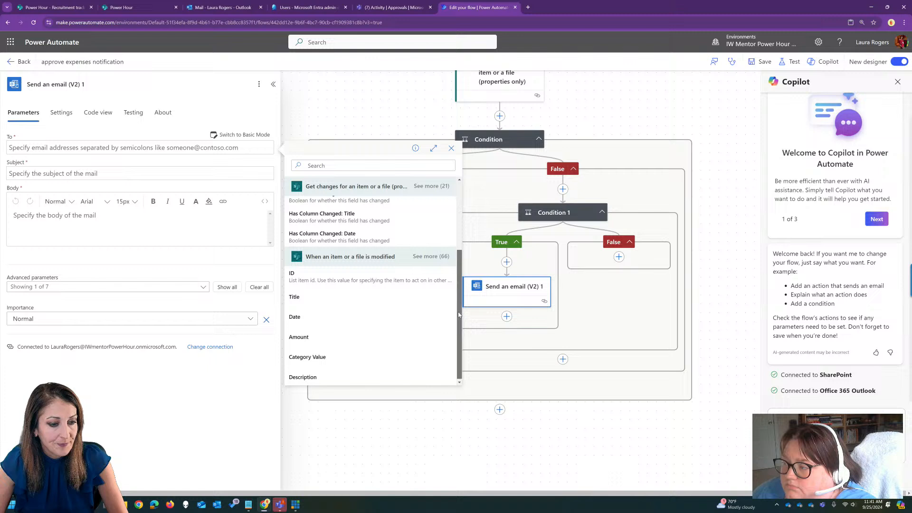
pyautogui.click(441, 255)
pyautogui.moveTo(462, 239); pyautogui.dragTo(462, 270)
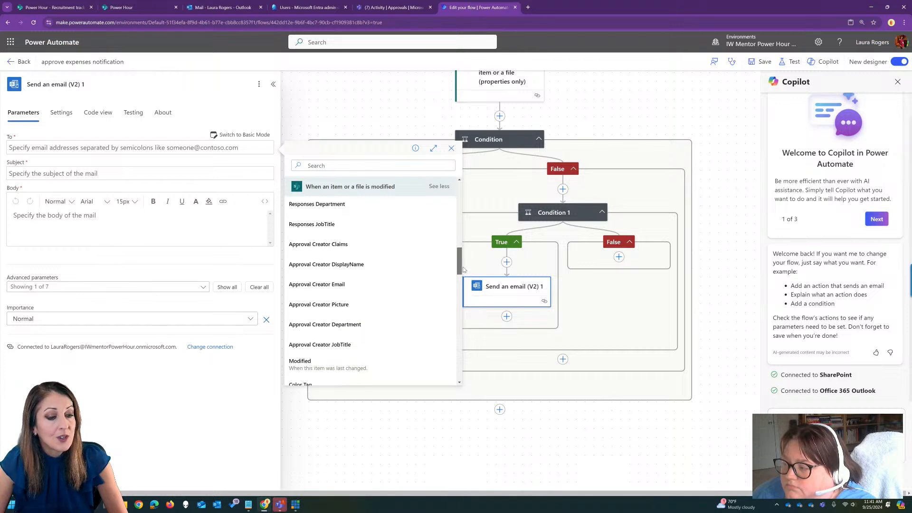
pyautogui.click(354, 286)
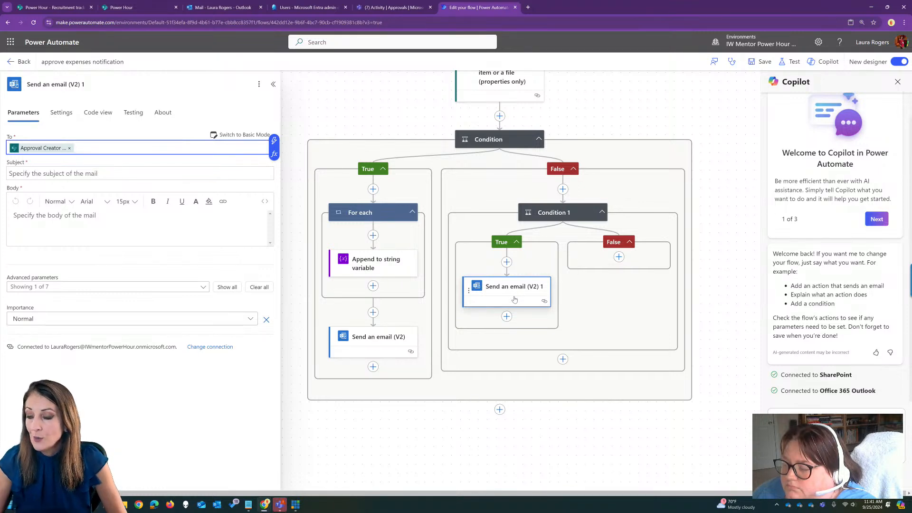
# Compose the email subject as the Title dynamic value, the text "has been" and the Approval status Label dynamic value.
pyautogui.click(169, 171)
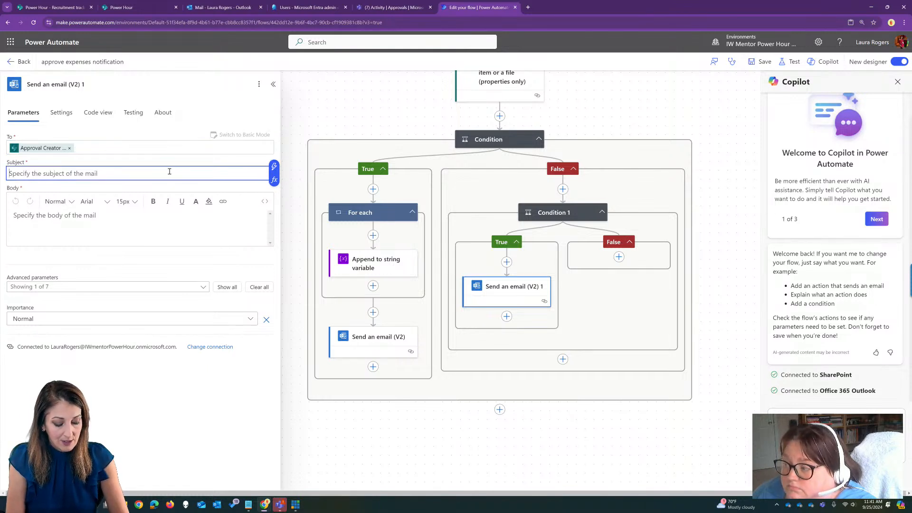
pyautogui.write('a')
pyautogui.press('BackSpace')
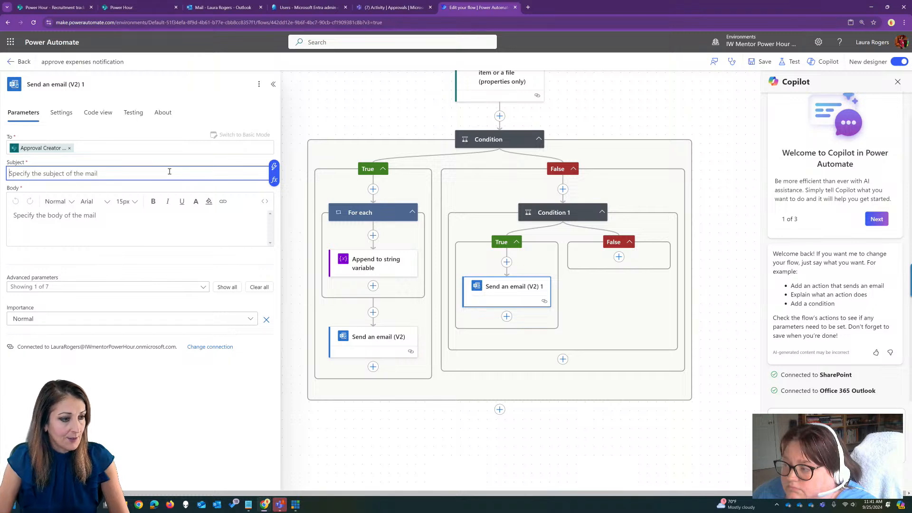
pyautogui.click(275, 167)
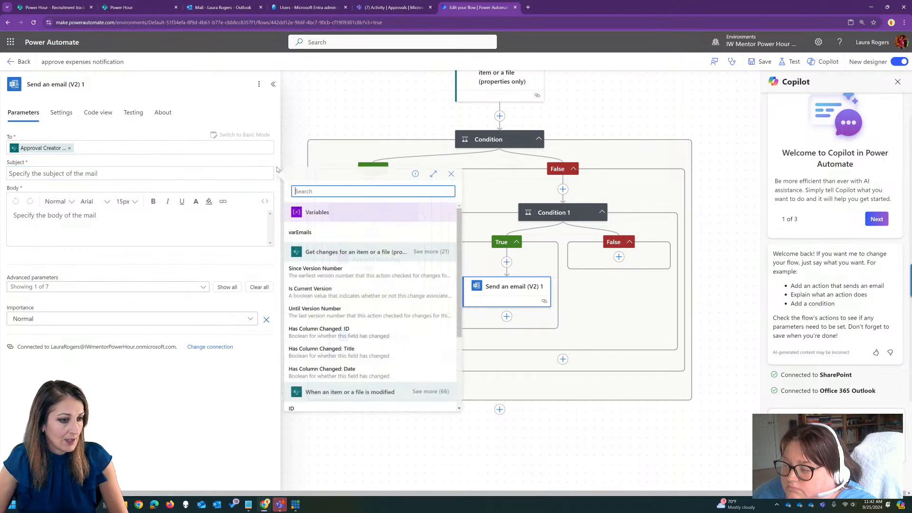
pyautogui.scroll(-3, 400, 345)
pyautogui.click(401, 341)
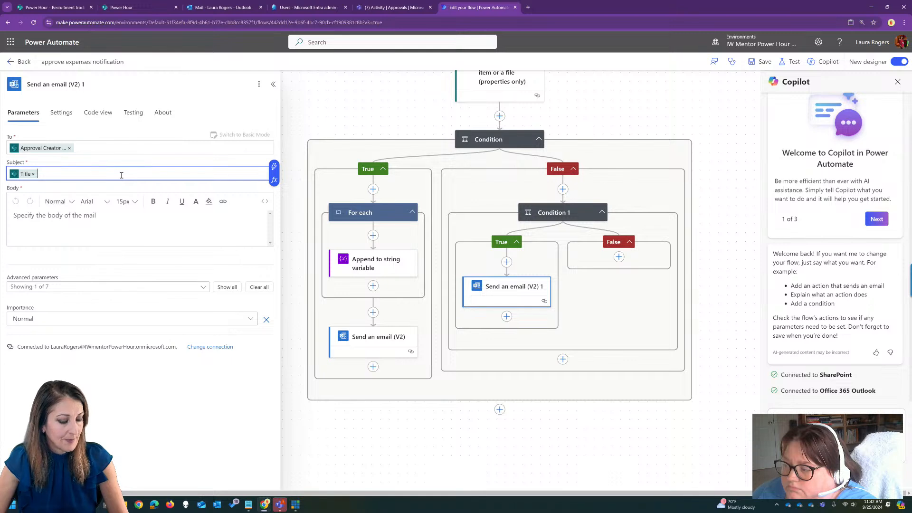
pyautogui.write('as been')
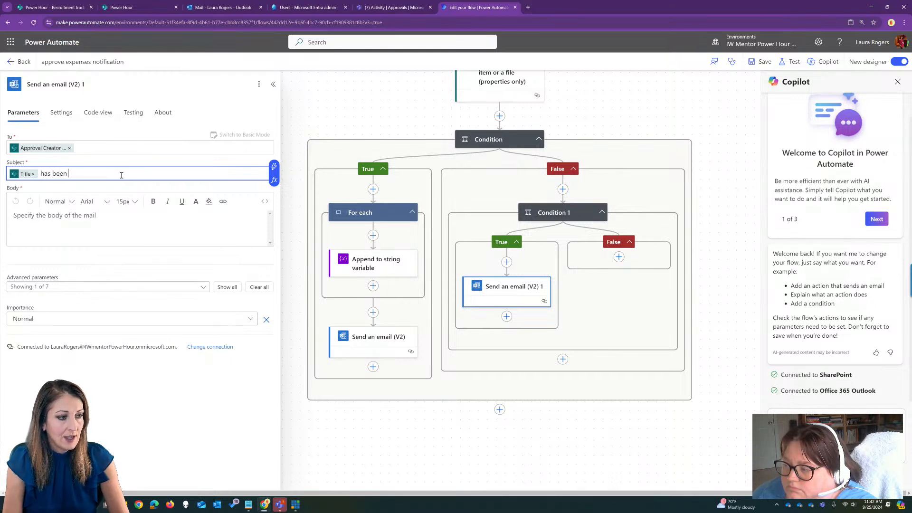
pyautogui.click(274, 166)
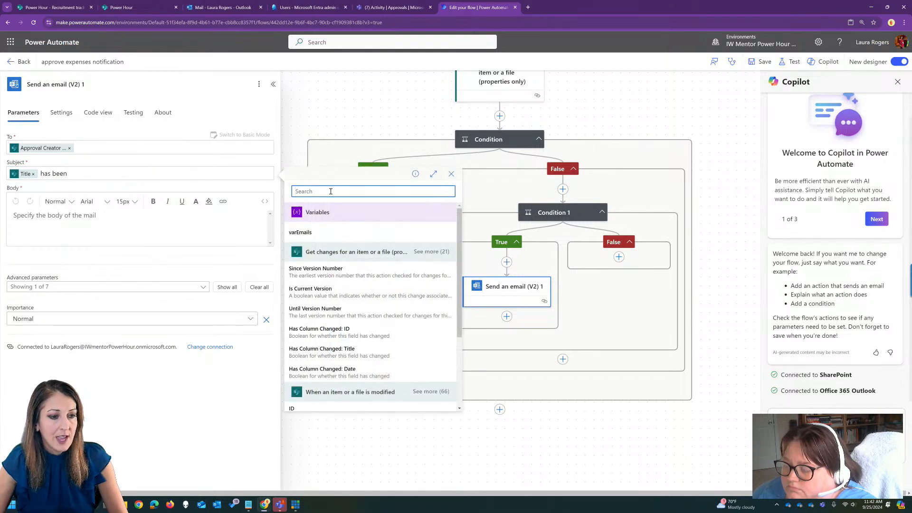
pyautogui.write('stat')
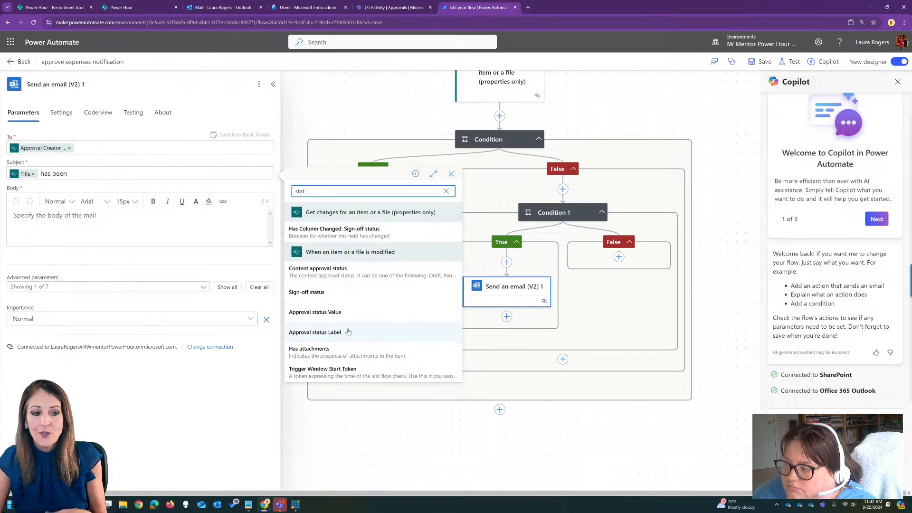
pyautogui.click(314, 332)
# Start the second email's body with "good to know." and add "approver:" on a new line.
pyautogui.click(103, 215)
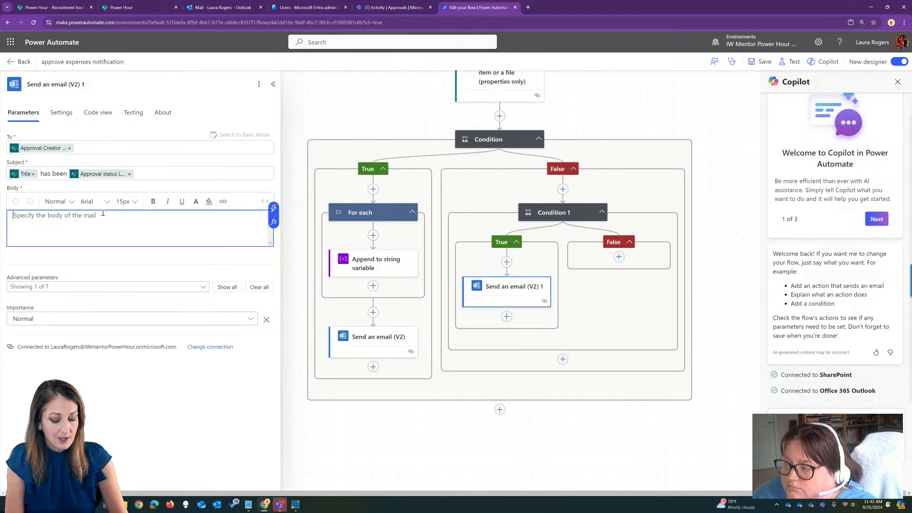
pyautogui.write('good to know.')
pyautogui.press('Return')
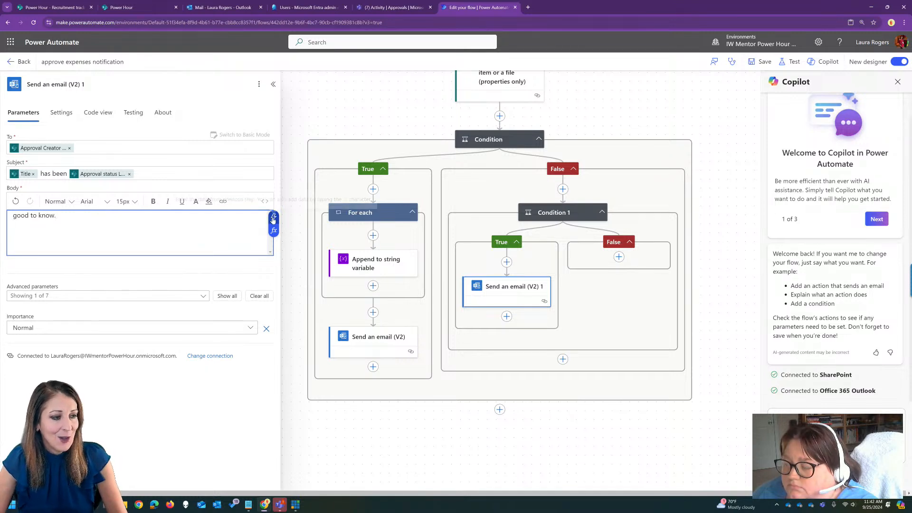
pyautogui.write('approver:')
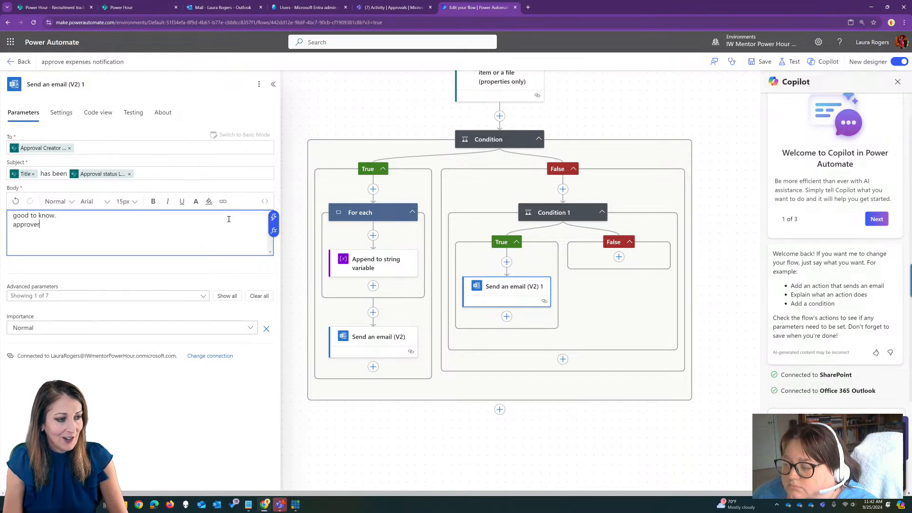
# Try the Approvers Department dynamic value after "approver:" in the email body, and remove it again.
pyautogui.click(274, 217)
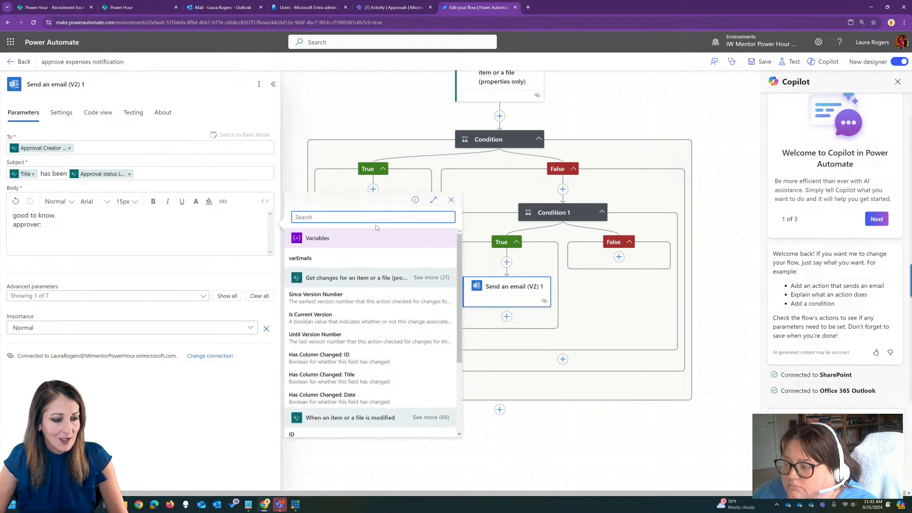
pyautogui.write('app')
pyautogui.scroll(-1, 388, 362)
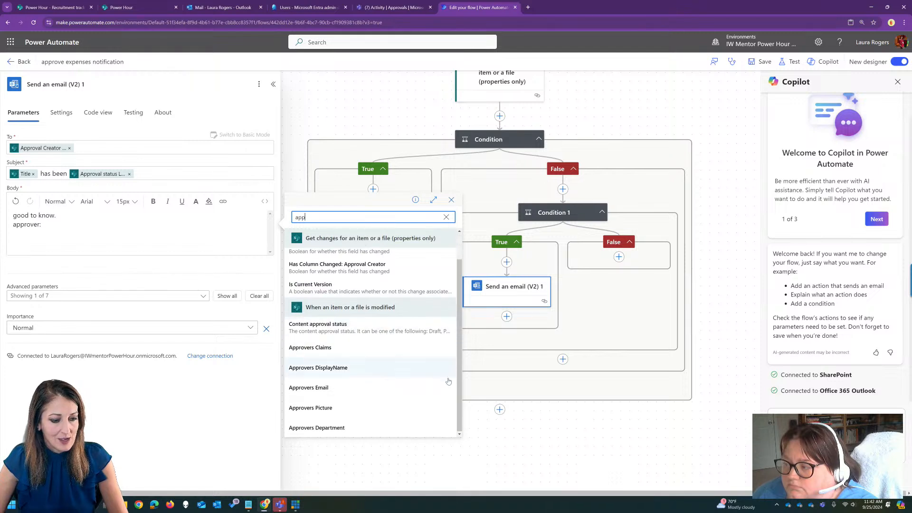
pyautogui.click(397, 430)
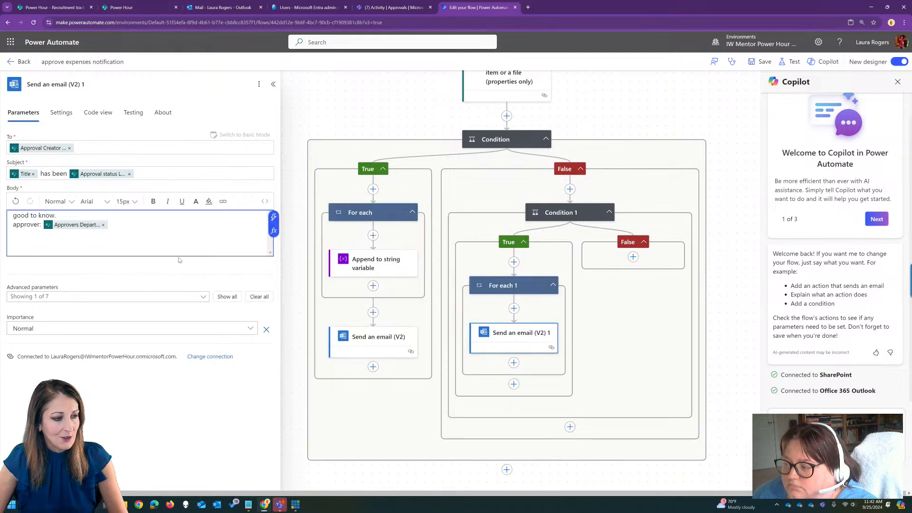
pyautogui.click(103, 225)
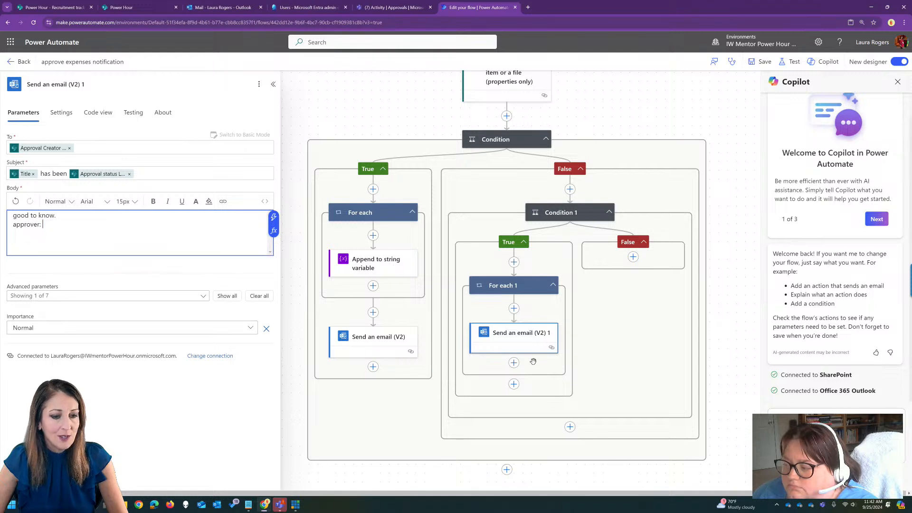
# Try the Responses DisplayName dynamic value after "approver:" in the email body, and take it out again.
pyautogui.click(273, 217)
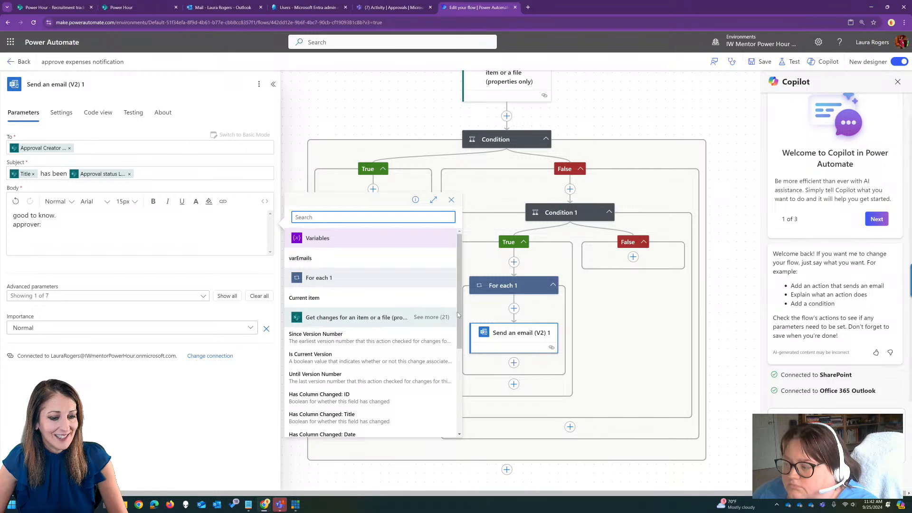
pyautogui.scroll(-3, 446, 299)
pyautogui.click(431, 307)
pyautogui.moveTo(460, 273); pyautogui.dragTo(465, 309)
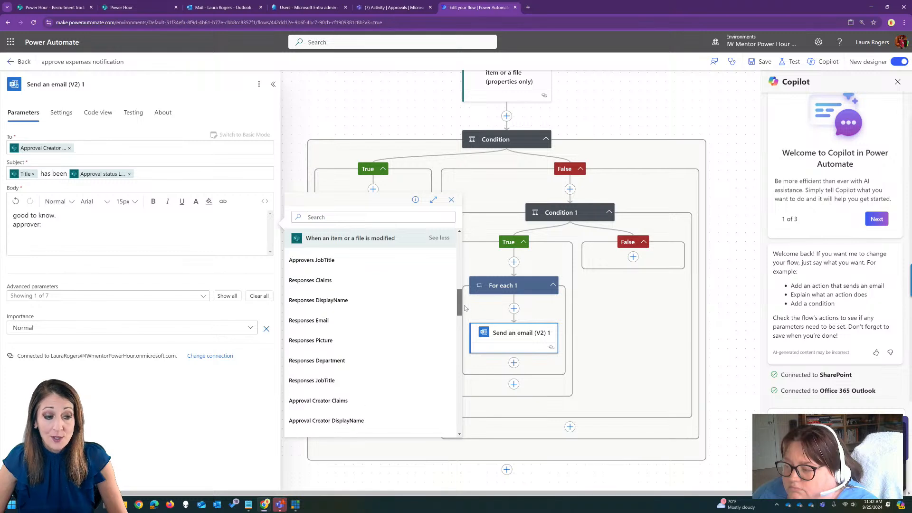
pyautogui.click(350, 303)
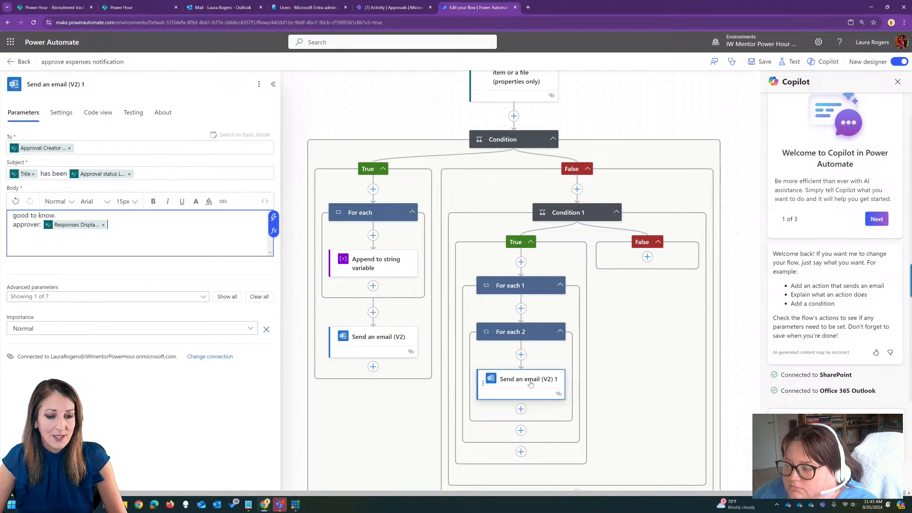
pyautogui.click(104, 226)
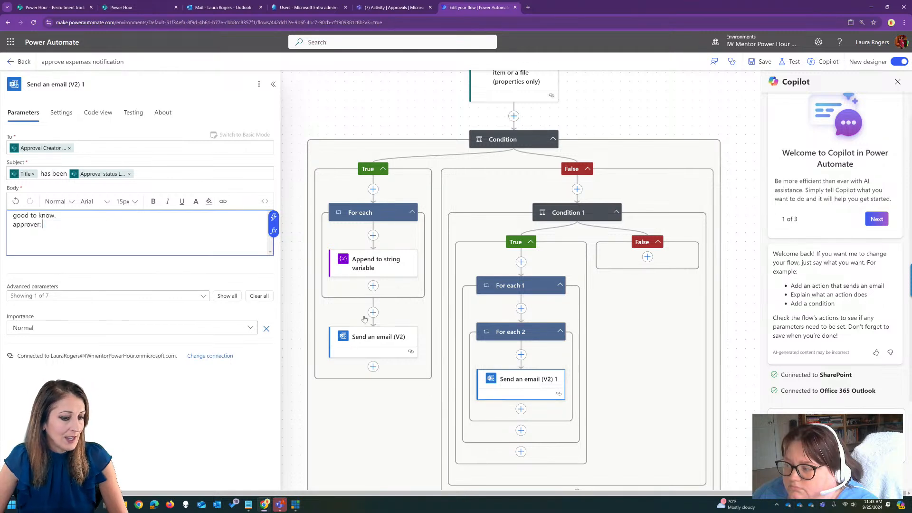
# Move Send an email (V2) 1 out of the nested loops to the start of Condition 1's True branch, and delete For each 1.
pyautogui.moveTo(532, 380); pyautogui.dragTo(531, 267)
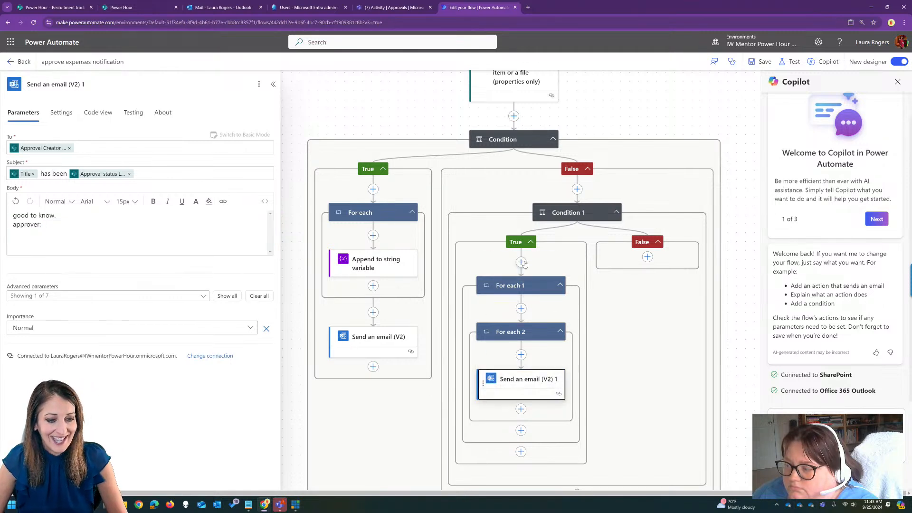
pyautogui.click(530, 345)
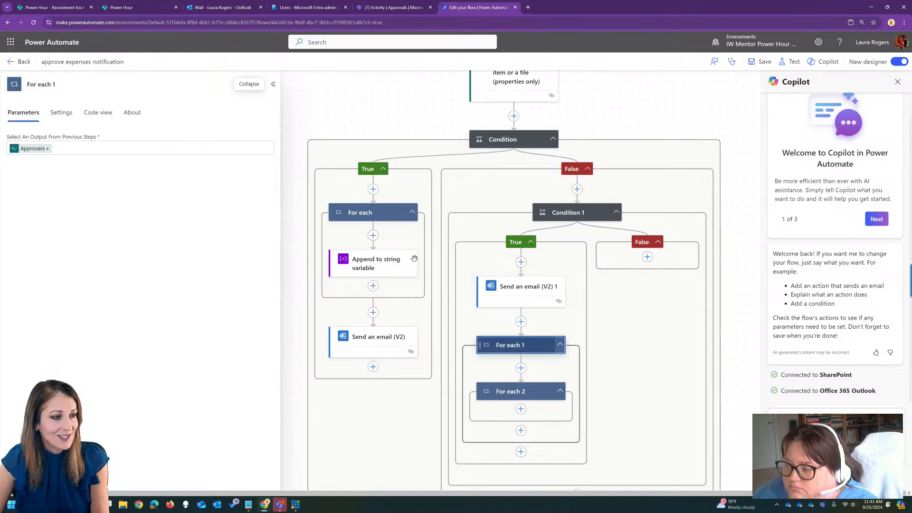
pyautogui.click(259, 84)
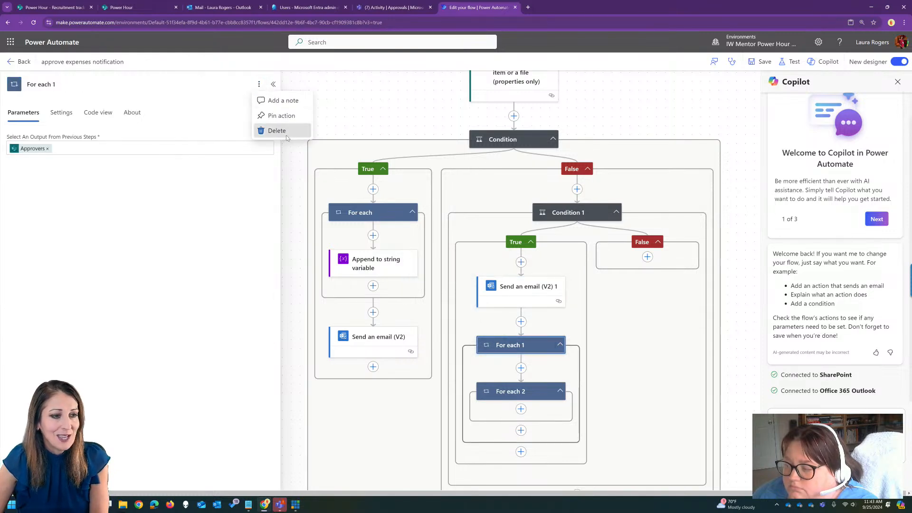
pyautogui.click(285, 133)
pyautogui.click(439, 293)
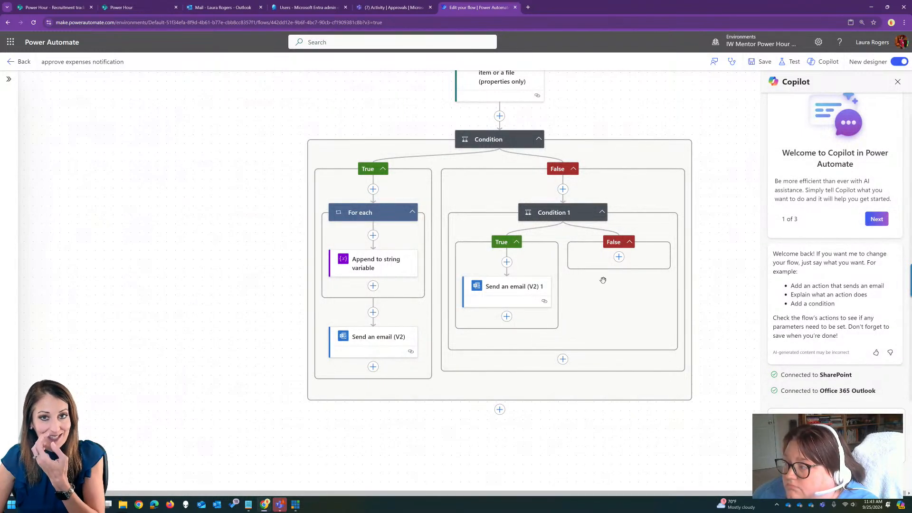
# Insert the Responses DisplayName dynamic value after "approver:" in the body of Send an email (V2) 1.
pyautogui.click(521, 294)
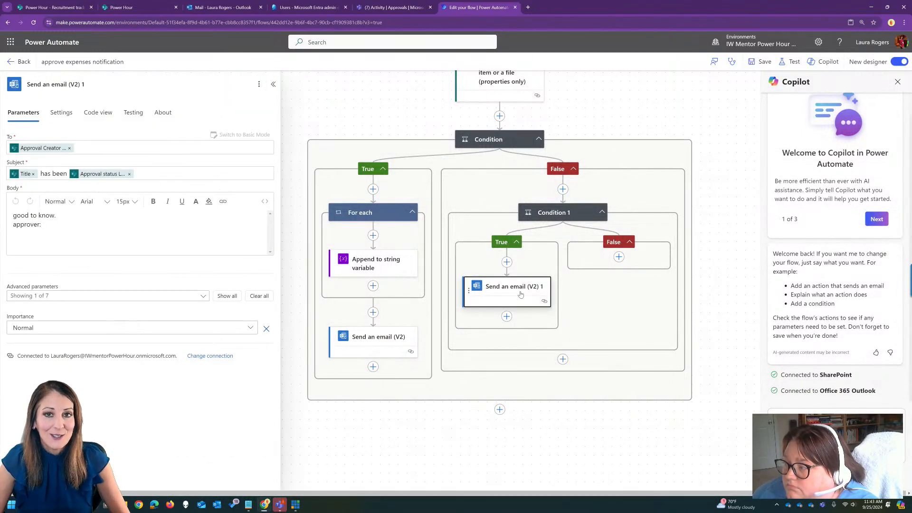
pyautogui.click(57, 224)
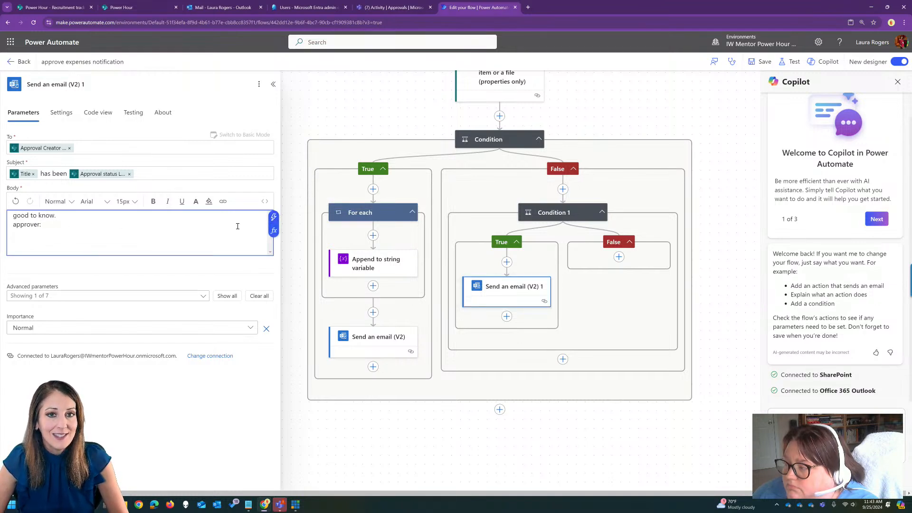
pyautogui.click(273, 216)
pyautogui.write('res')
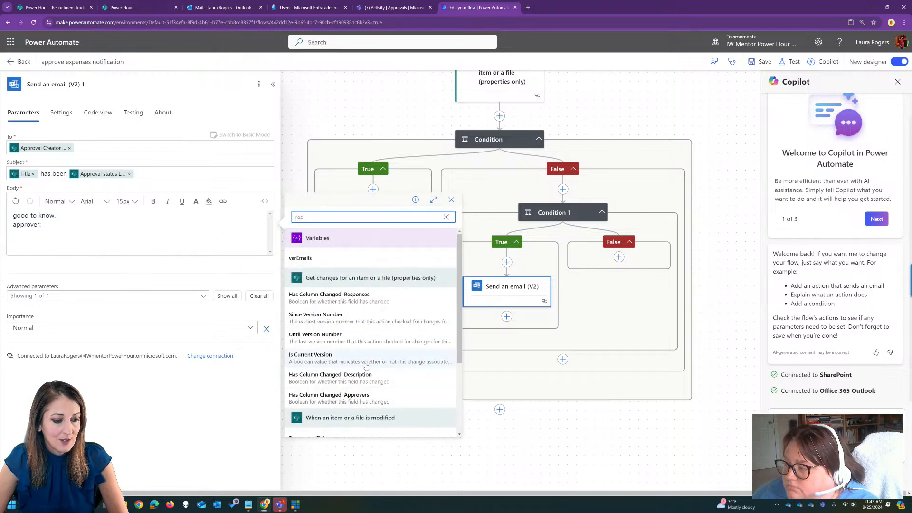
pyautogui.scroll(-3, 365, 366)
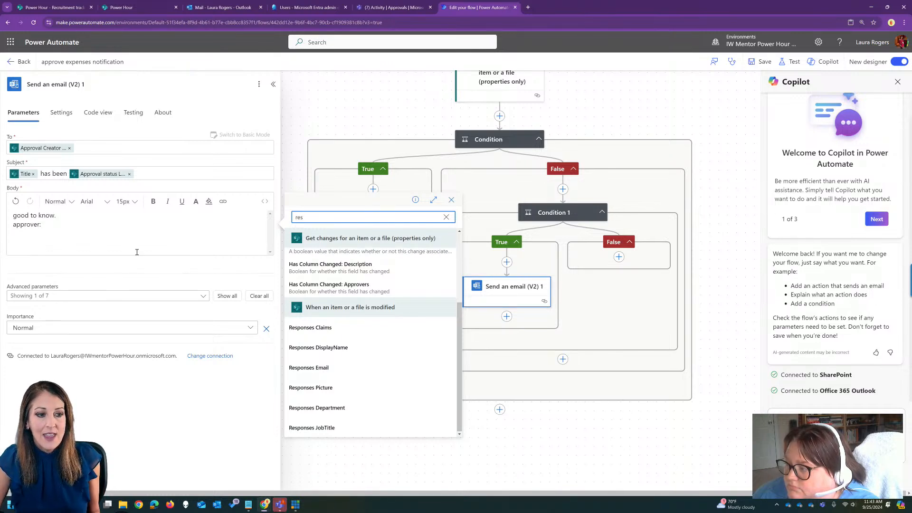
pyautogui.click(355, 351)
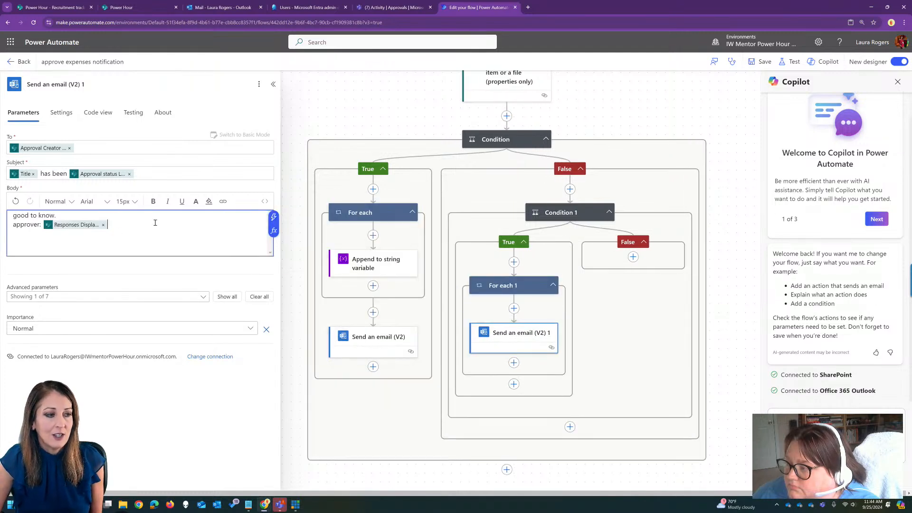
# Save the flow and return to its details page with the run history refreshed.
pyautogui.click(760, 61)
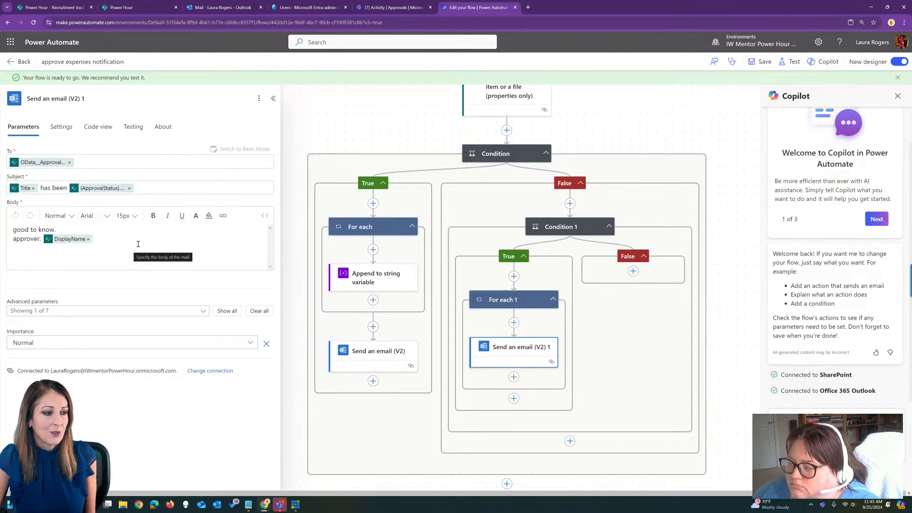
pyautogui.click(21, 61)
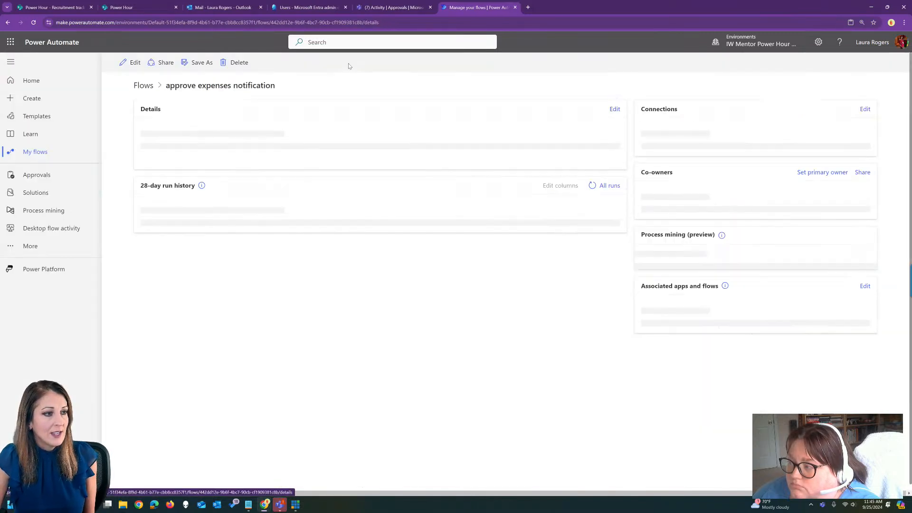
pyautogui.click(592, 298)
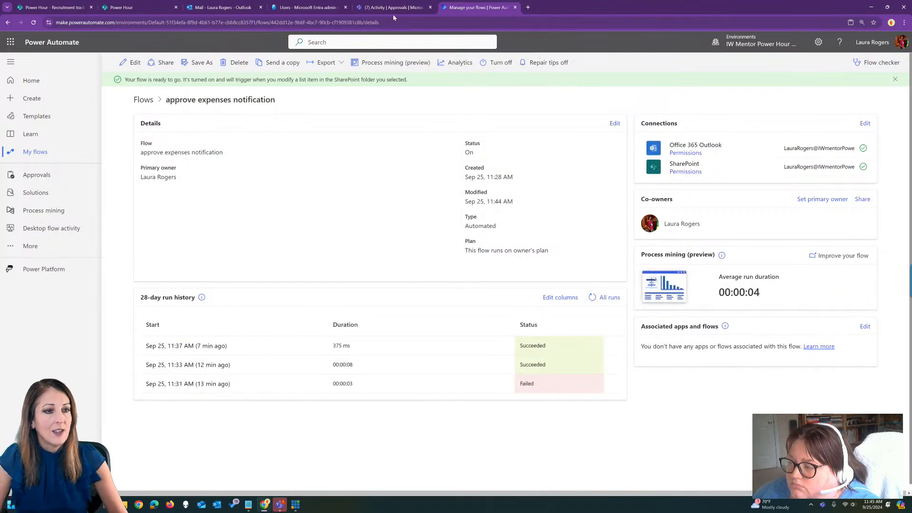
# Switch to the SharePoint Expense tracker list and approve the request for the "this is new" item.
pyautogui.click(138, 7)
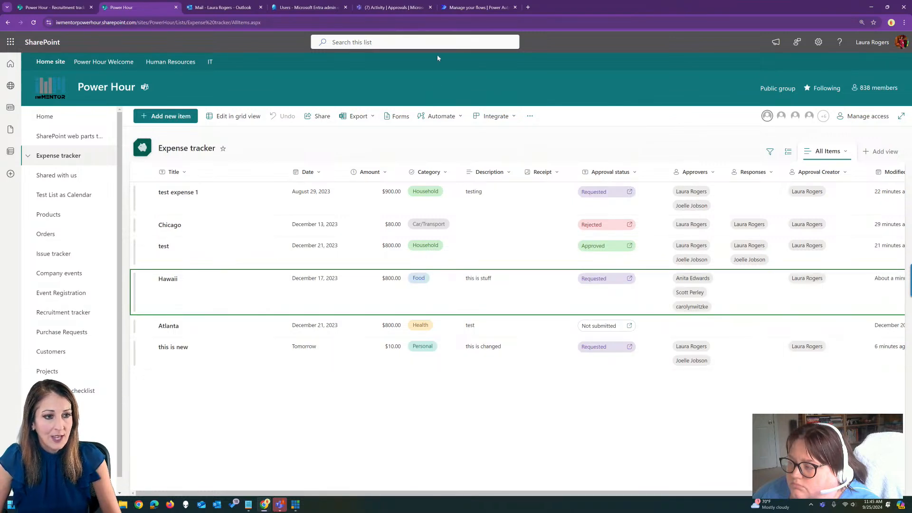
pyautogui.click(452, 24)
pyautogui.hotkey('ctrl', 'a')
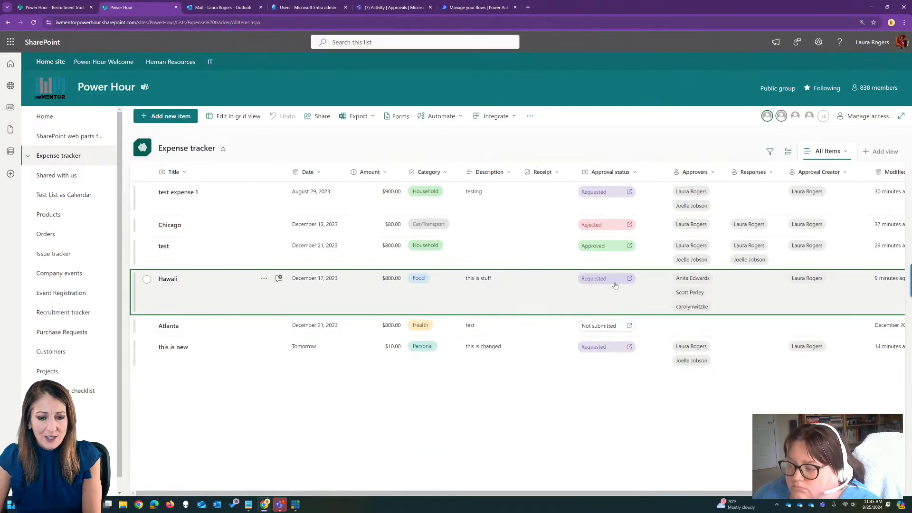
pyautogui.click(467, 23)
pyautogui.press('Return')
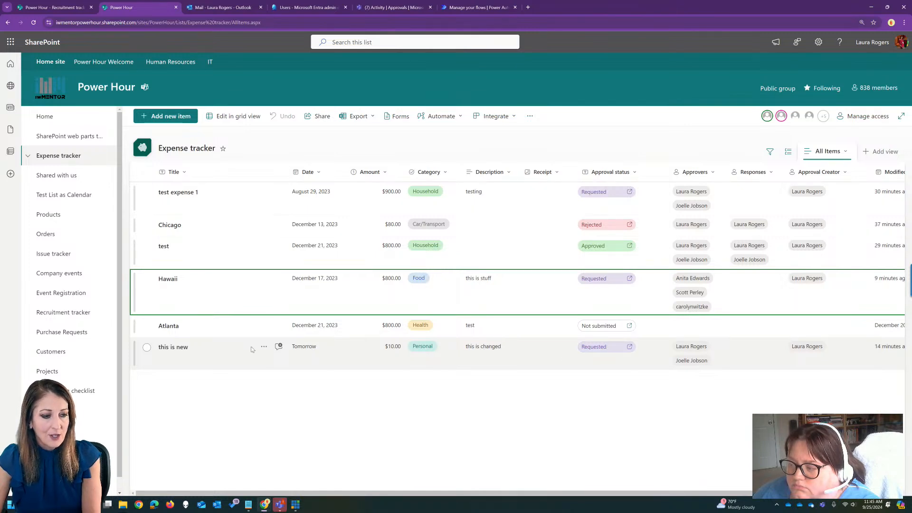
pyautogui.click(609, 350)
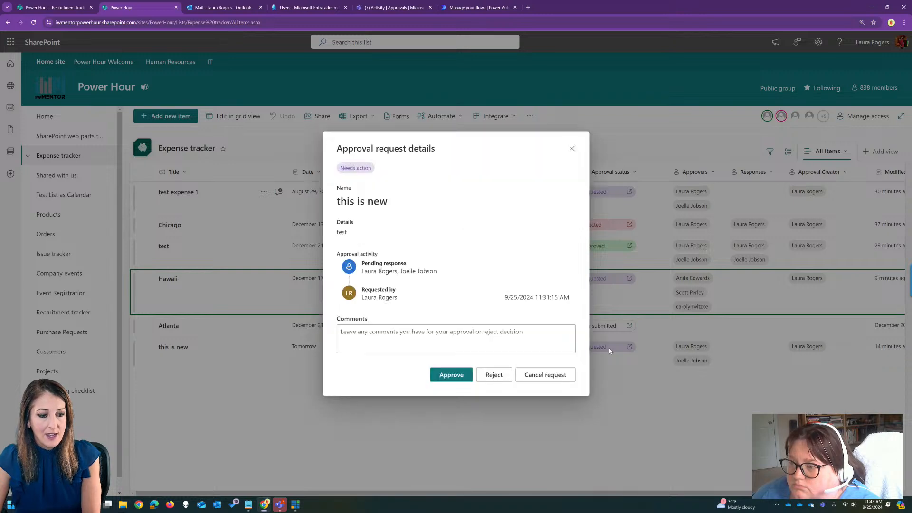
pyautogui.click(449, 376)
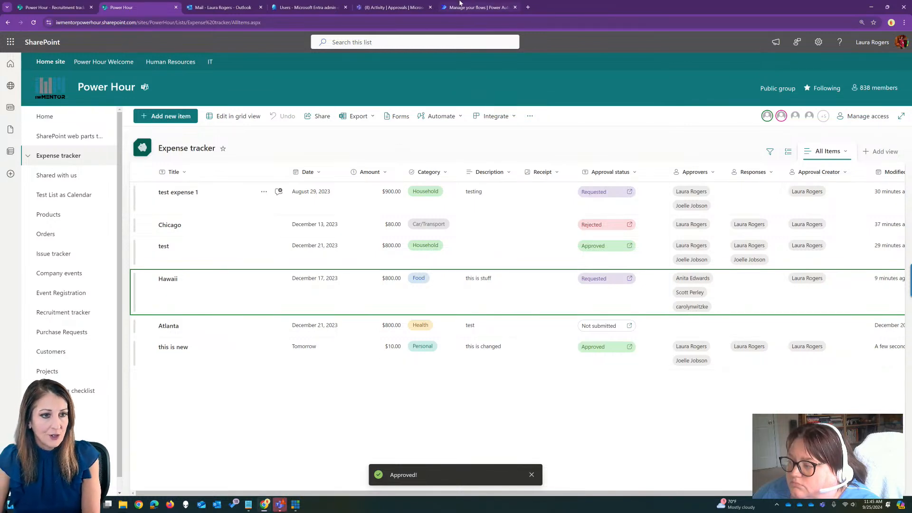
# Switch back to the flow's details page in Power Automate and refresh the run history to check for a new run.
pyautogui.click(475, 7)
pyautogui.click(591, 297)
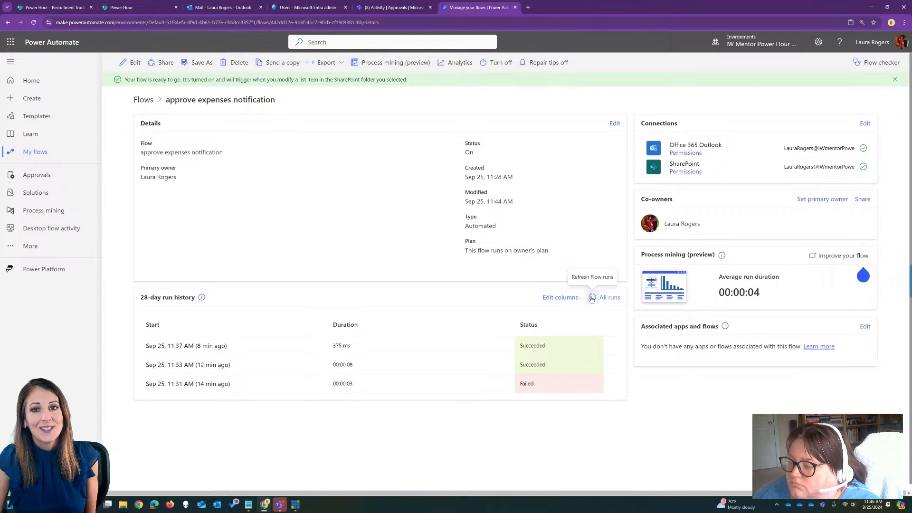
pyautogui.click(592, 297)
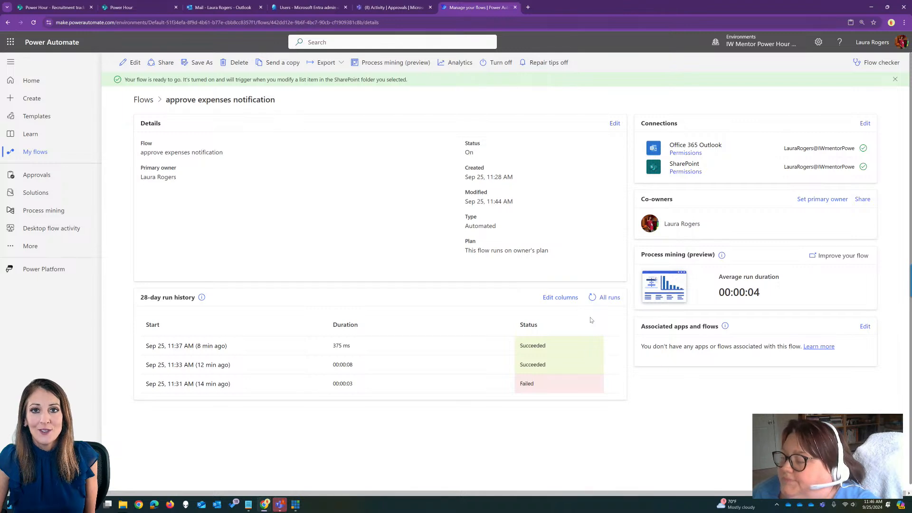
pyautogui.click(590, 302)
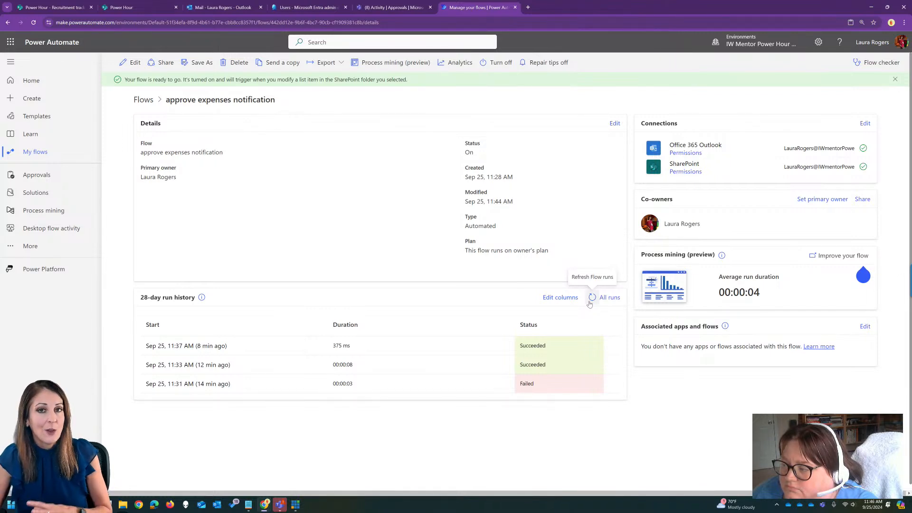
pyautogui.click(591, 300)
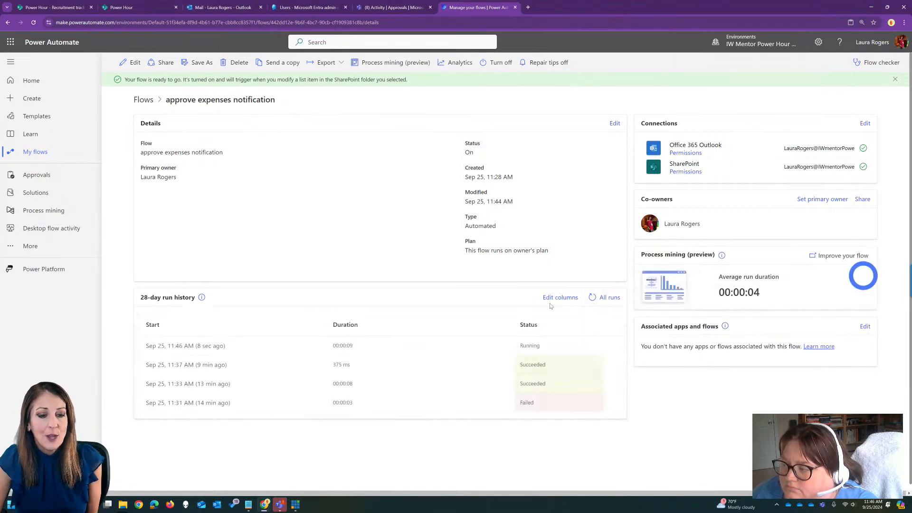
# Open the latest run and examine which condition branches and email actions were executed.
pyautogui.click(199, 346)
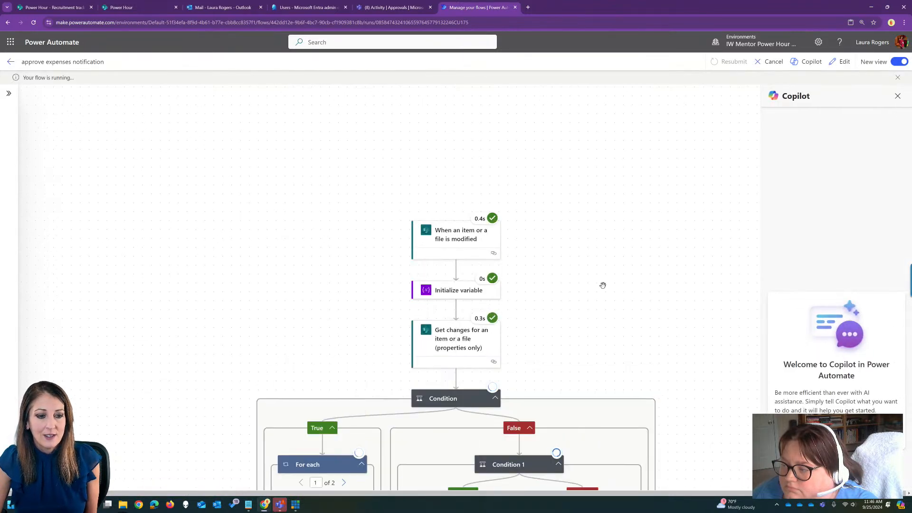
pyautogui.moveTo(602, 285); pyautogui.dragTo(602, 144)
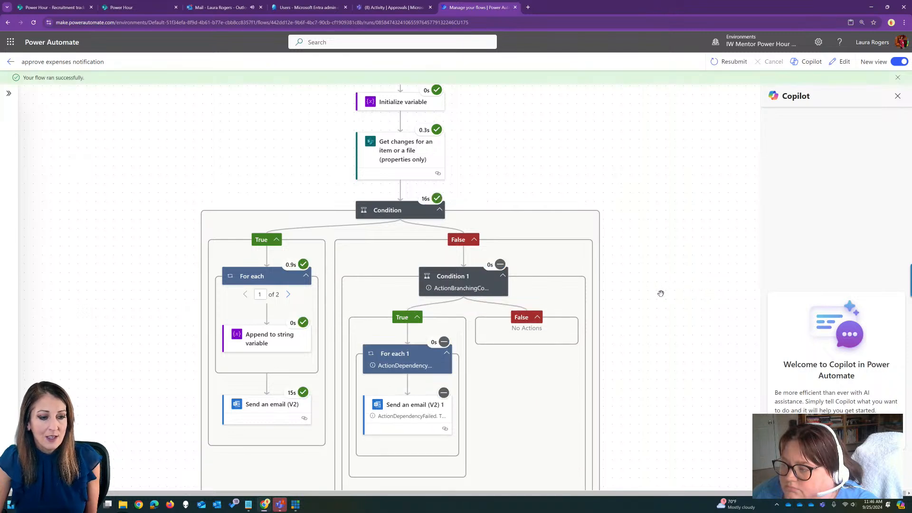
pyautogui.moveTo(659, 291); pyautogui.dragTo(720, 374)
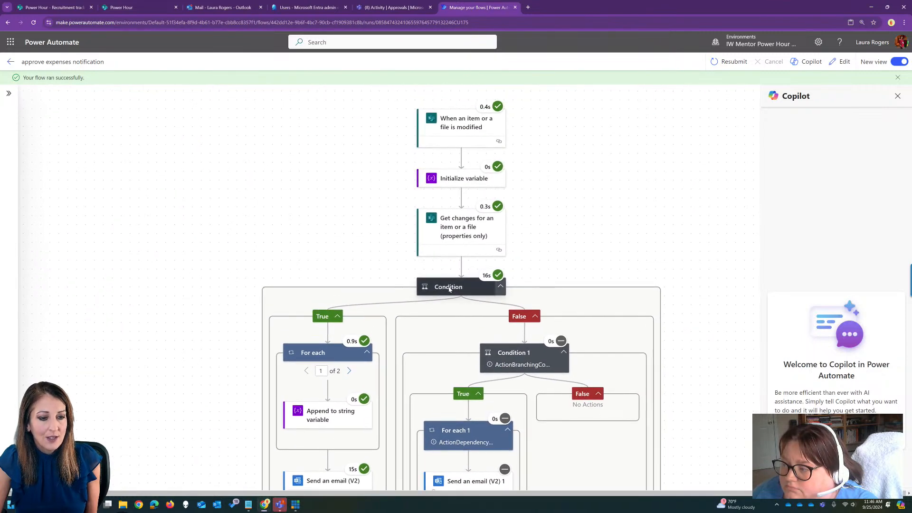
# Inspect the result of the first Condition in the run and return to the flow's details page.
pyautogui.click(449, 289)
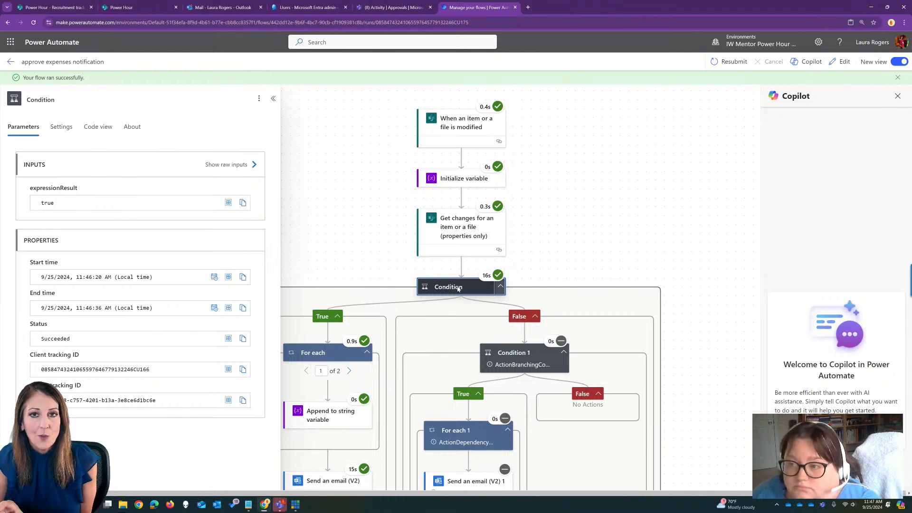
pyautogui.moveTo(377, 270); pyautogui.dragTo(397, 198)
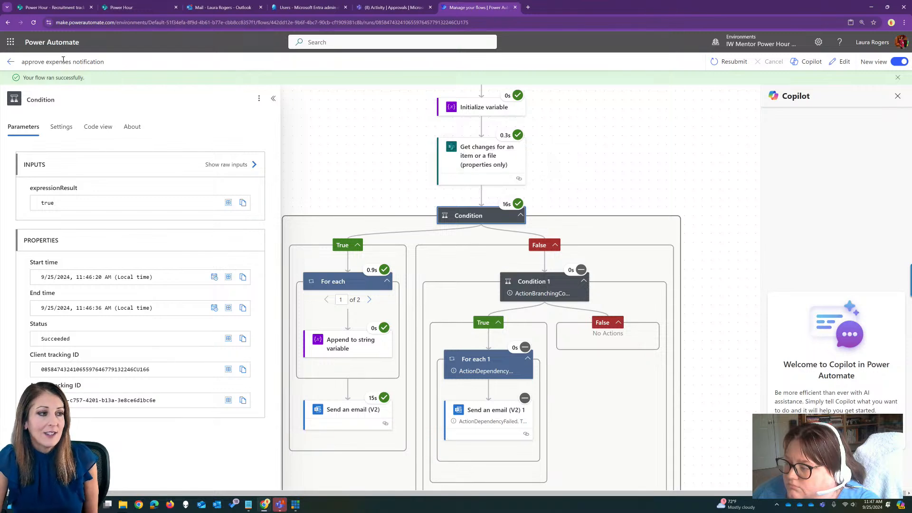
pyautogui.click(10, 62)
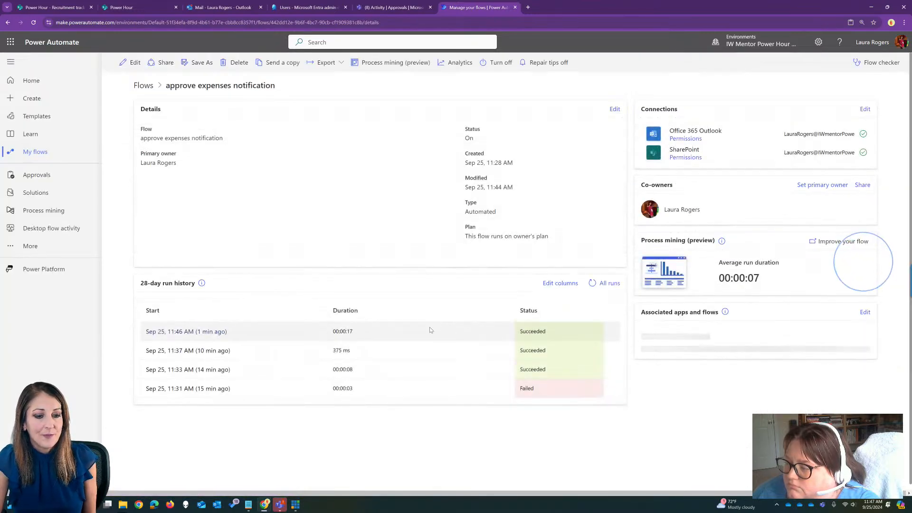
# Switch to the SharePoint Expense tracker list and view its approvals configuration, closing it without changes.
pyautogui.click(124, 7)
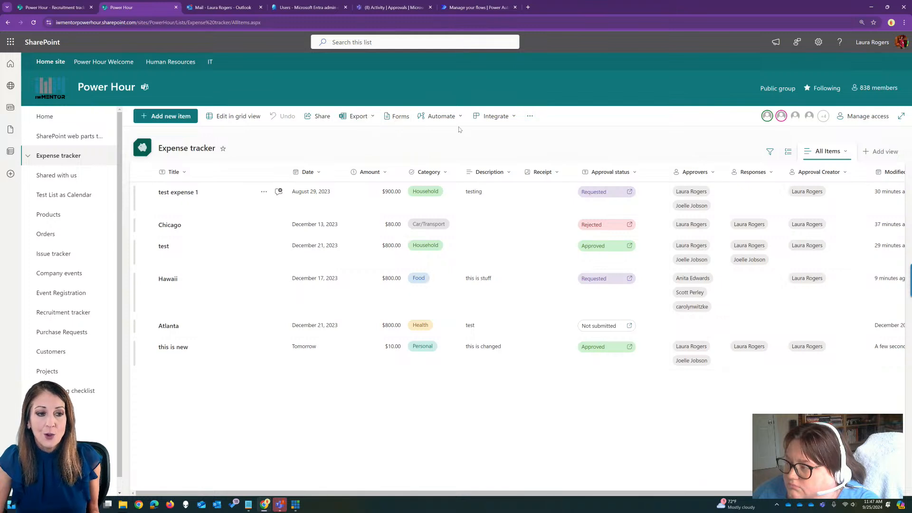
pyautogui.click(441, 116)
pyautogui.click(455, 146)
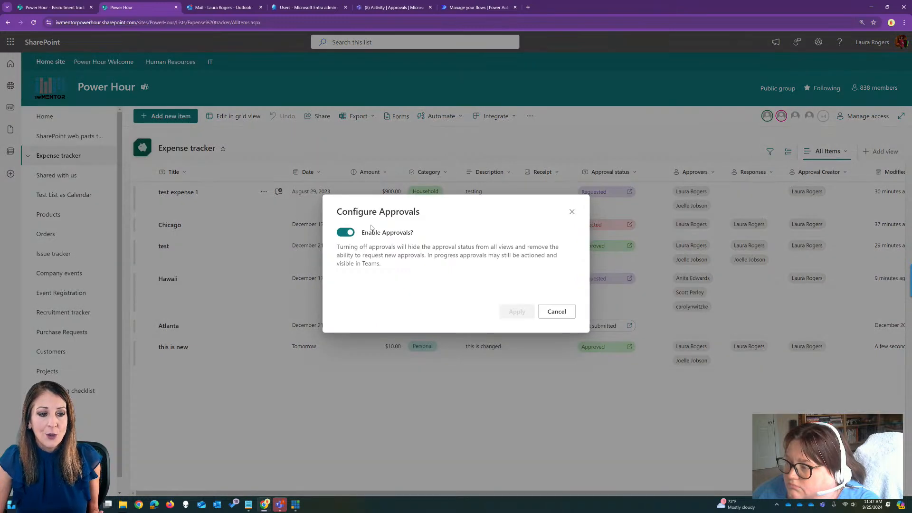
pyautogui.click(572, 212)
# Turn on approvals in the Expense tracker list's Power Automate flow options, save, and reload the list.
pyautogui.click(504, 119)
pyautogui.moveTo(478, 150)
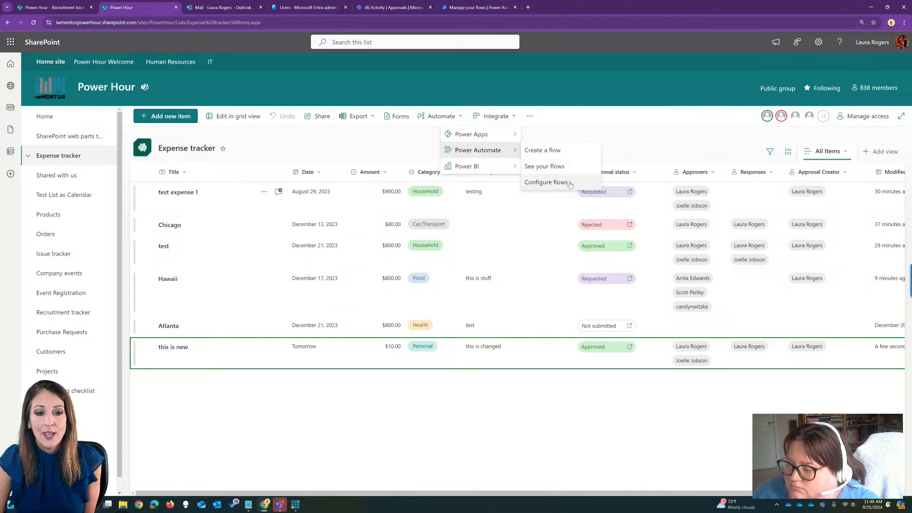
pyautogui.click(569, 183)
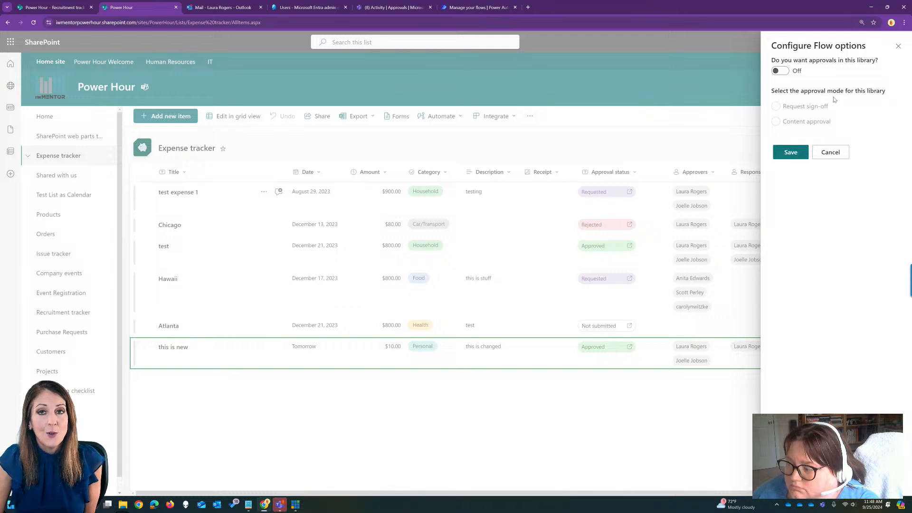
pyautogui.click(782, 71)
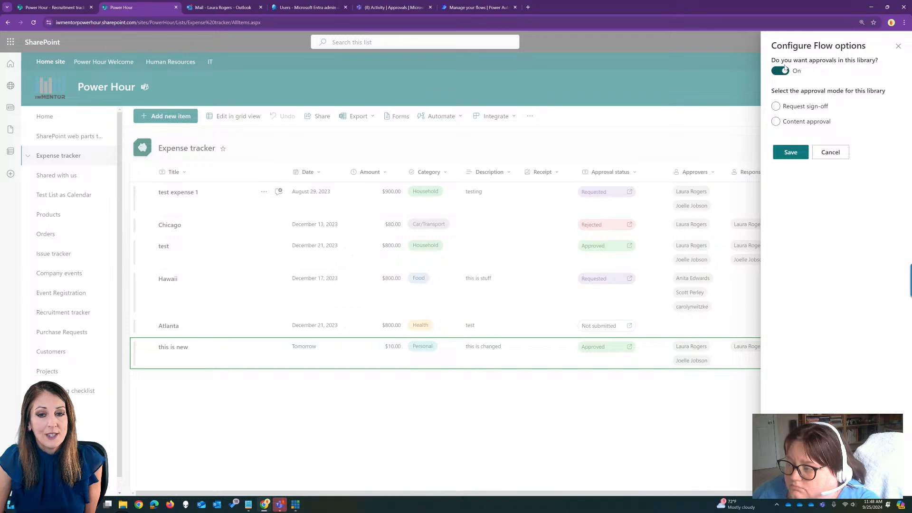
pyautogui.click(777, 107)
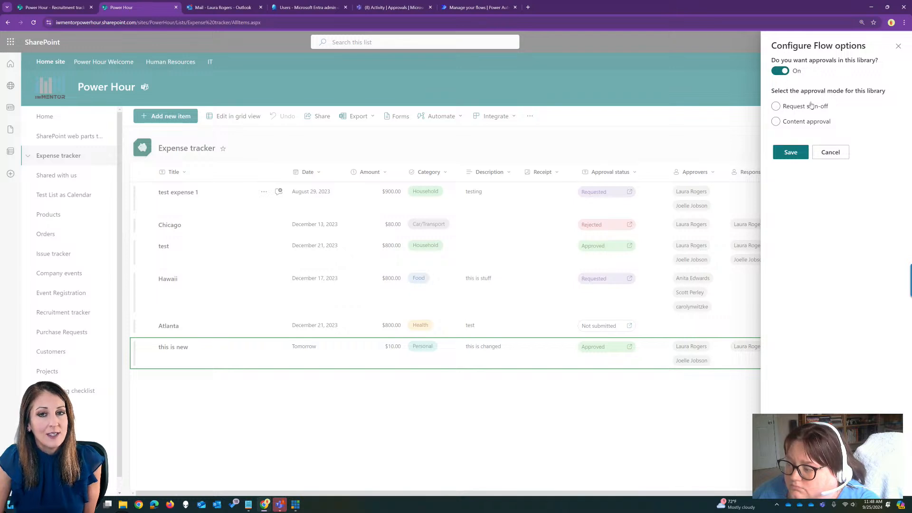
pyautogui.click(790, 152)
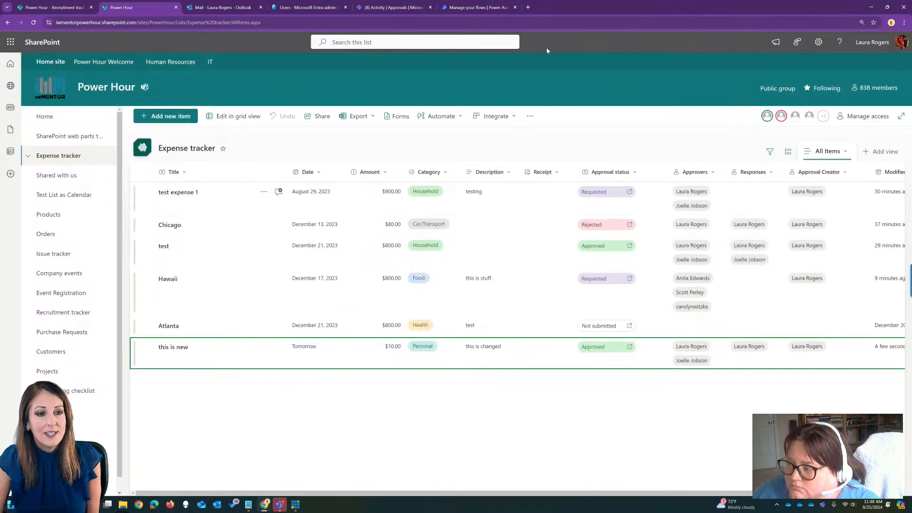
pyautogui.click(550, 23)
pyautogui.press('Return')
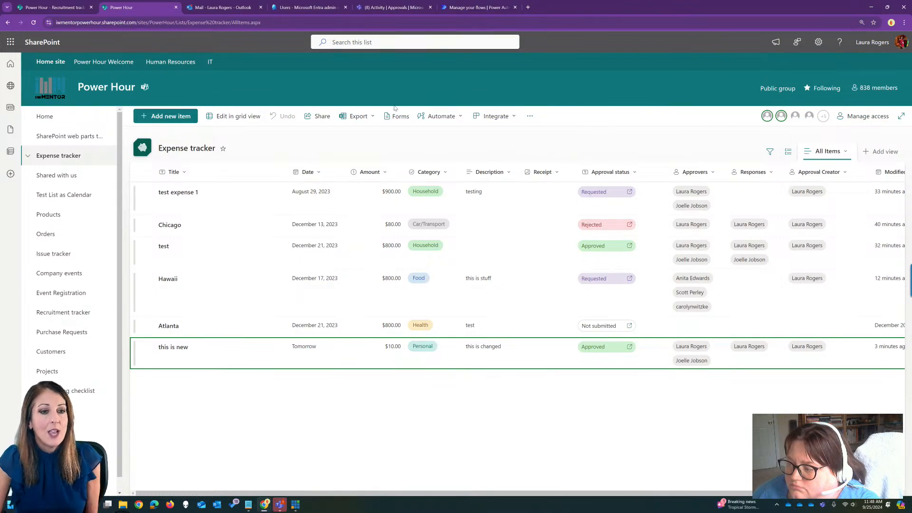
# Set the approval mode to Content approval in the list's flow options, save, and reload the list.
pyautogui.click(494, 118)
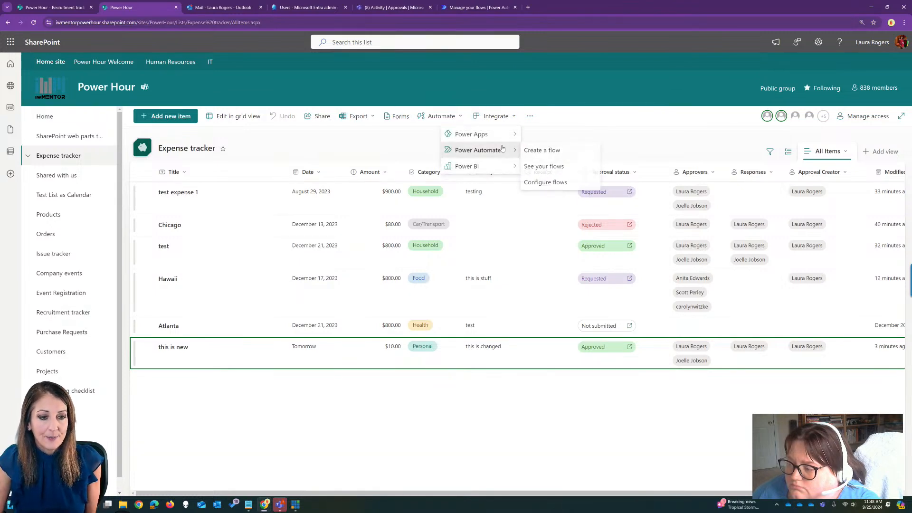
pyautogui.click(568, 184)
pyautogui.click(777, 122)
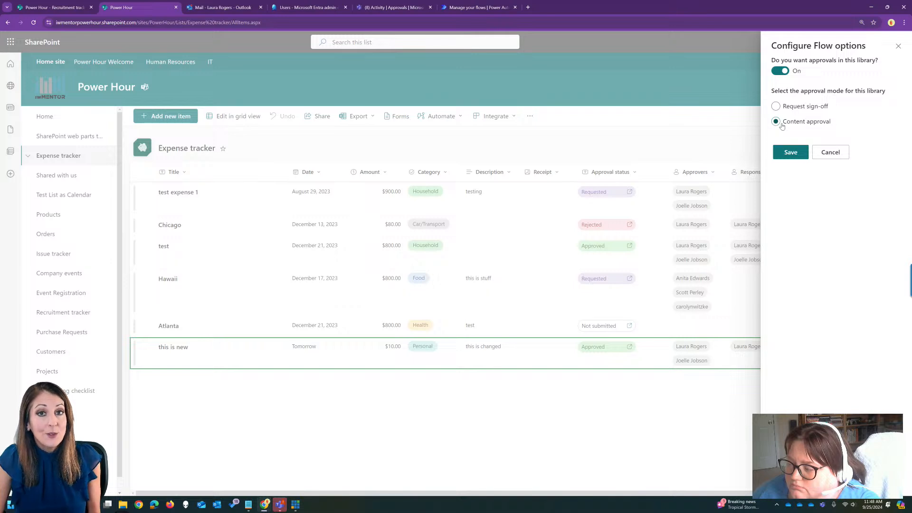
pyautogui.click(789, 152)
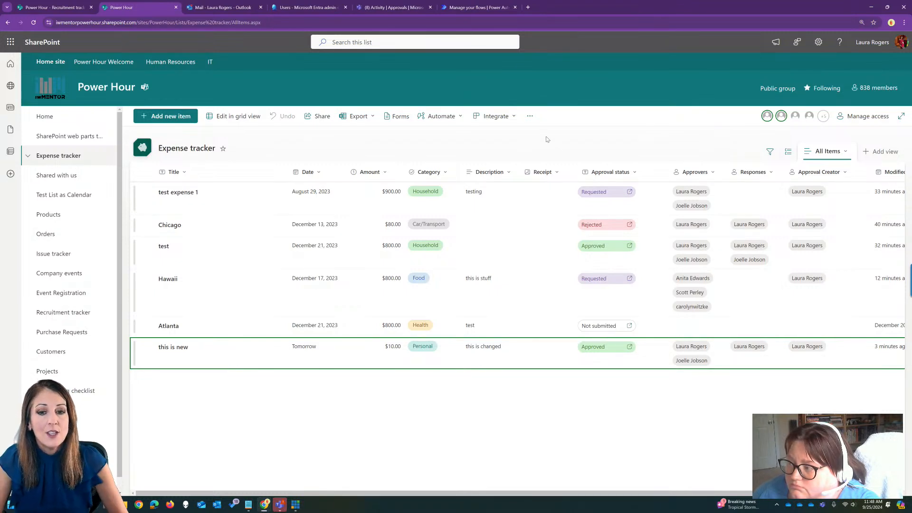
pyautogui.hscroll(2, 787, 496)
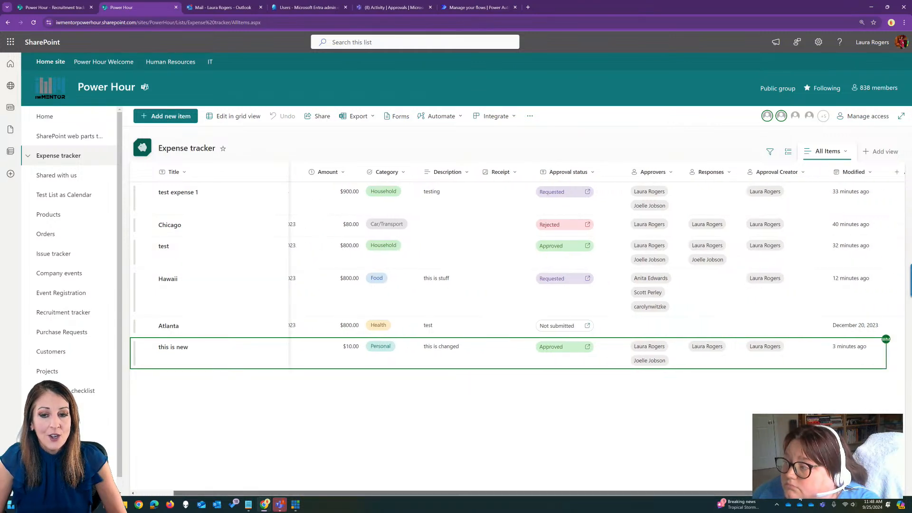
pyautogui.hscroll(2, 787, 496)
pyautogui.click(523, 25)
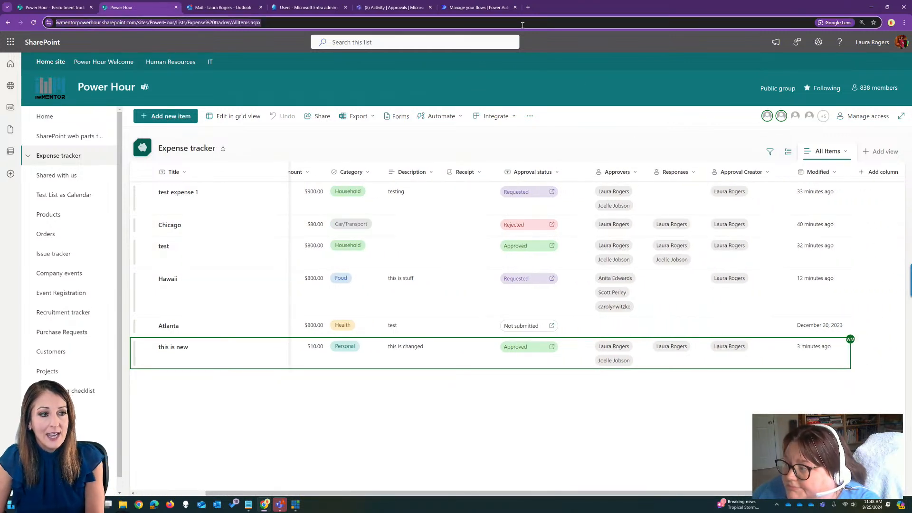
pyautogui.press('Return')
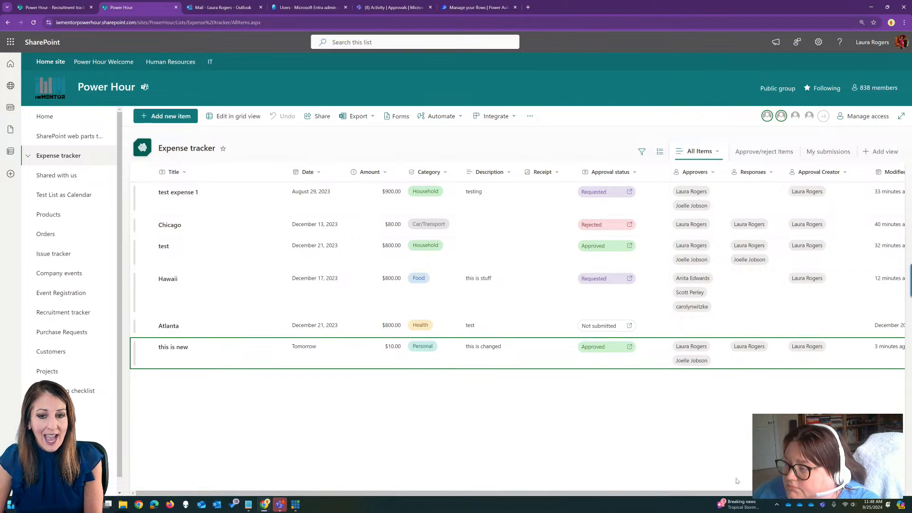
# Edit the "test expense 1" item, set its Amount to 100, and save the change.
pyautogui.hscroll(5, 737, 493)
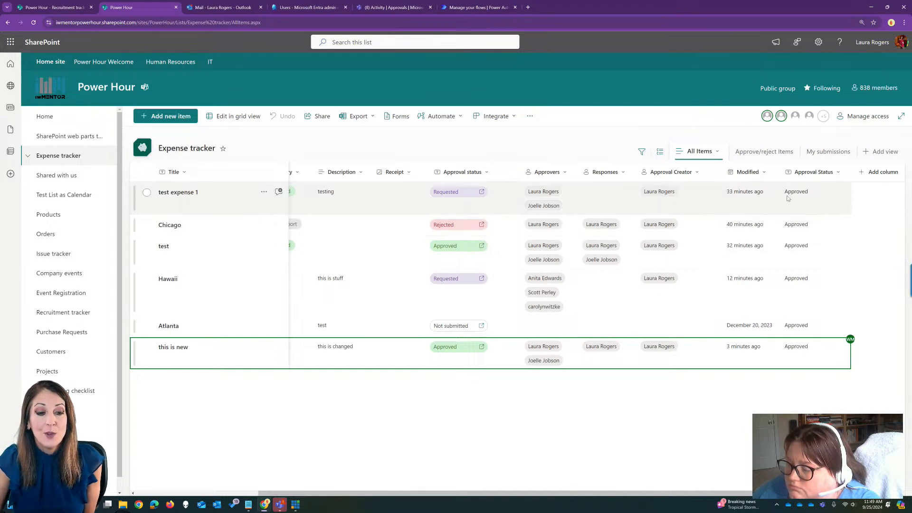
pyautogui.rightClick(682, 202)
pyautogui.press('Escape')
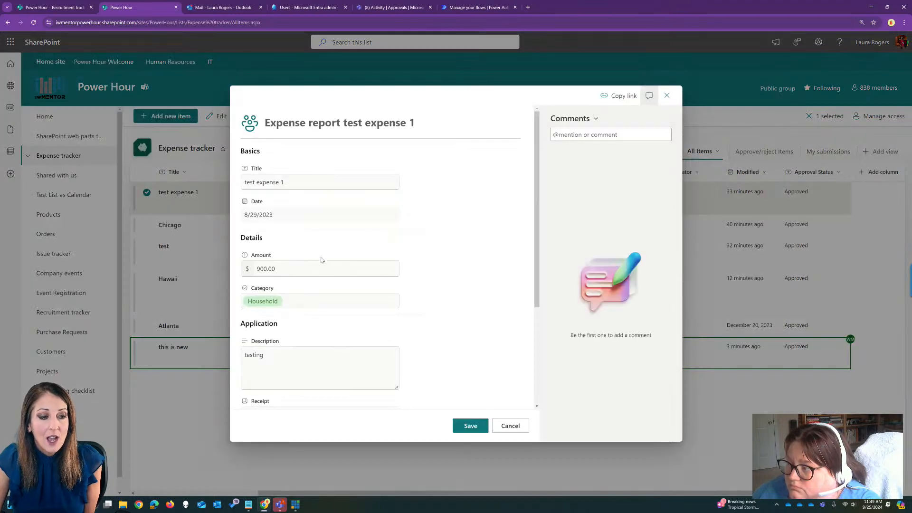
pyautogui.doubleClick(312, 269)
pyautogui.write('10')
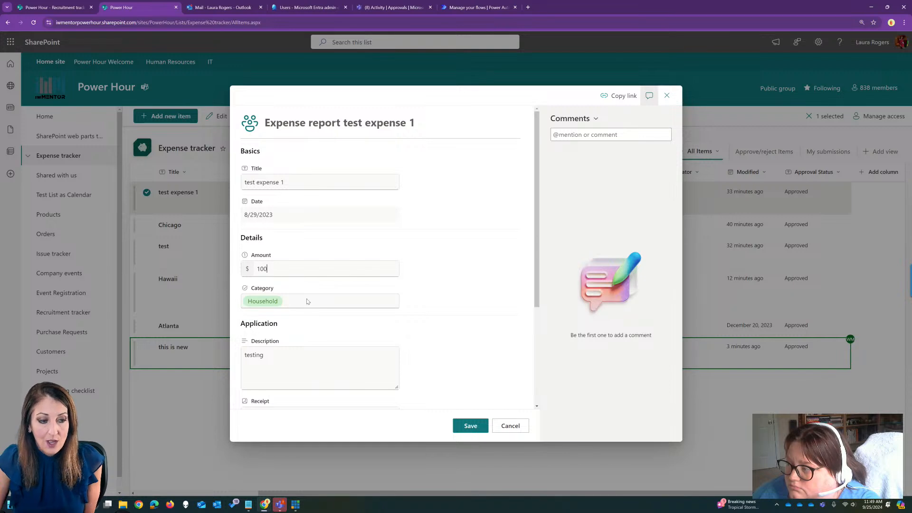
pyautogui.write('0')
pyautogui.click(475, 425)
pyautogui.click(512, 300)
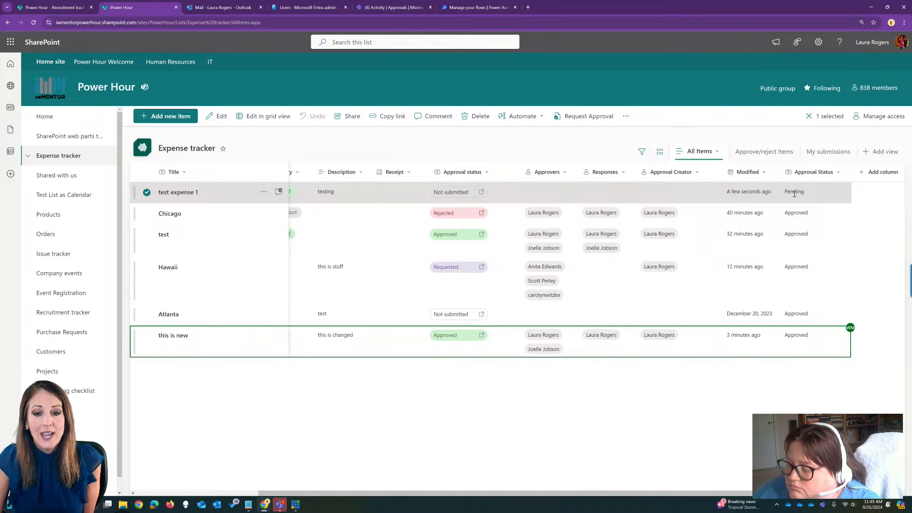
# Review the Approve/Reject choices for "test expense 1" with Approved selected, and cancel without applying it.
pyautogui.rightClick(766, 198)
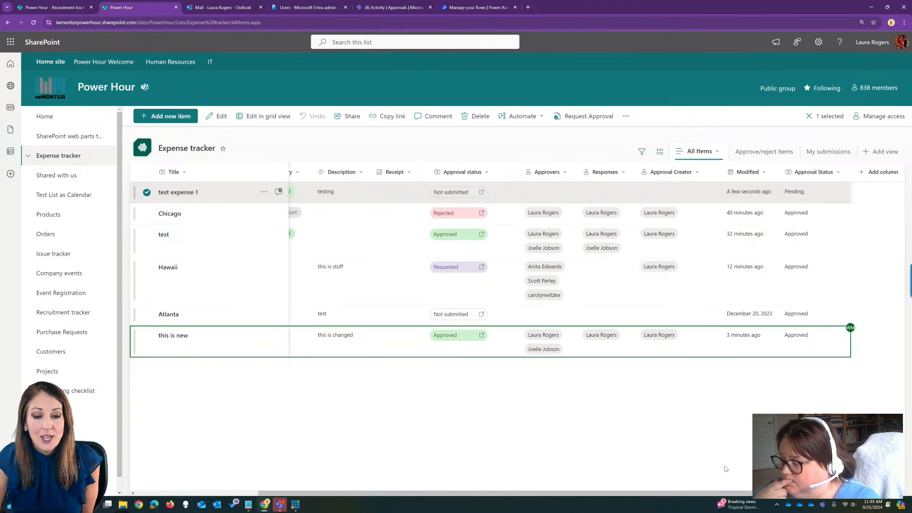
pyautogui.click(722, 465)
pyautogui.click(371, 232)
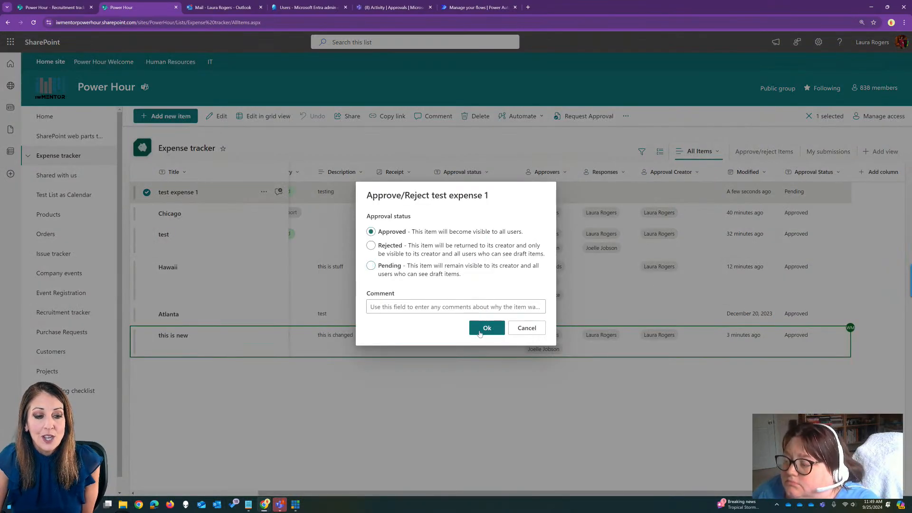
pyautogui.click(526, 328)
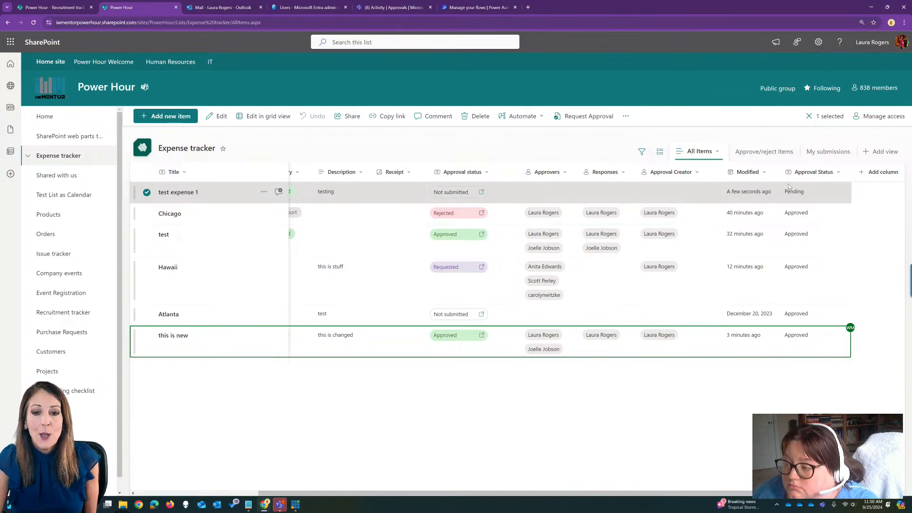
# Submit an approval request for "test expense 1" to yourself as approver, and approve that request.
pyautogui.click(454, 192)
pyautogui.click(405, 250)
pyautogui.write('laura')
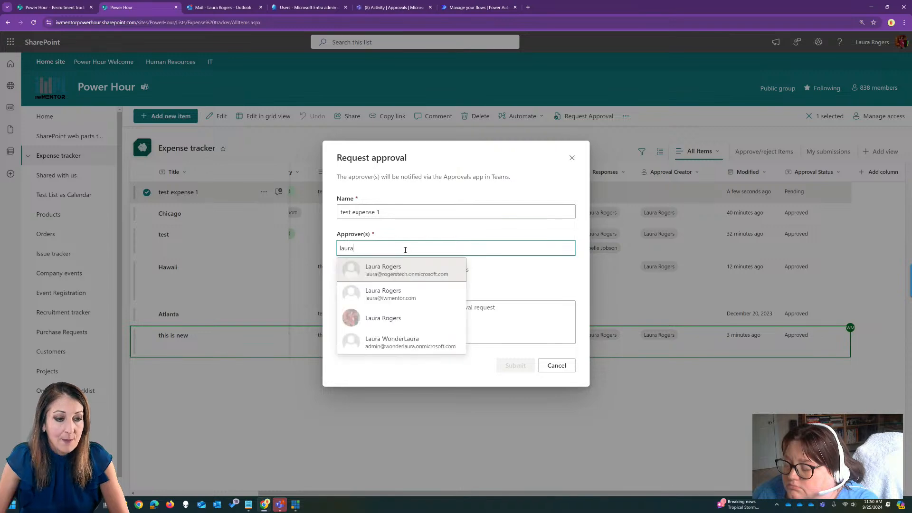
pyautogui.click(407, 316)
pyautogui.click(515, 365)
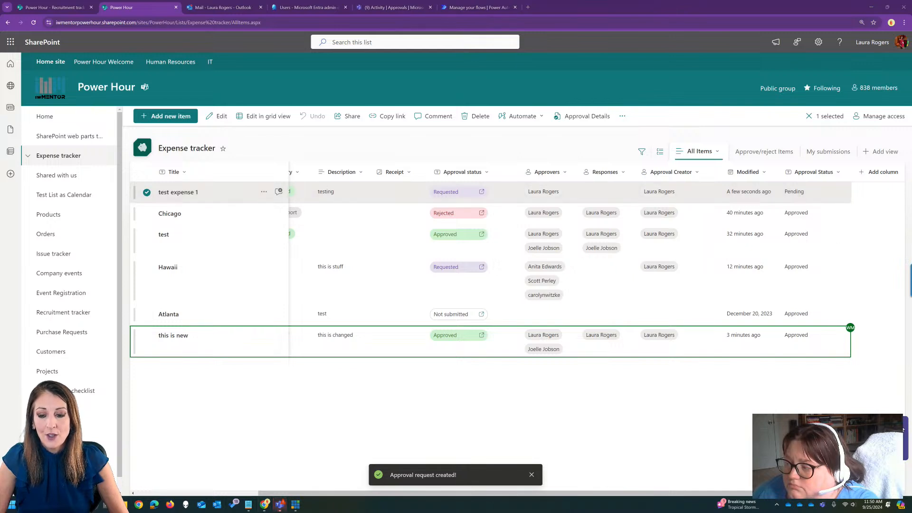
pyautogui.click(461, 194)
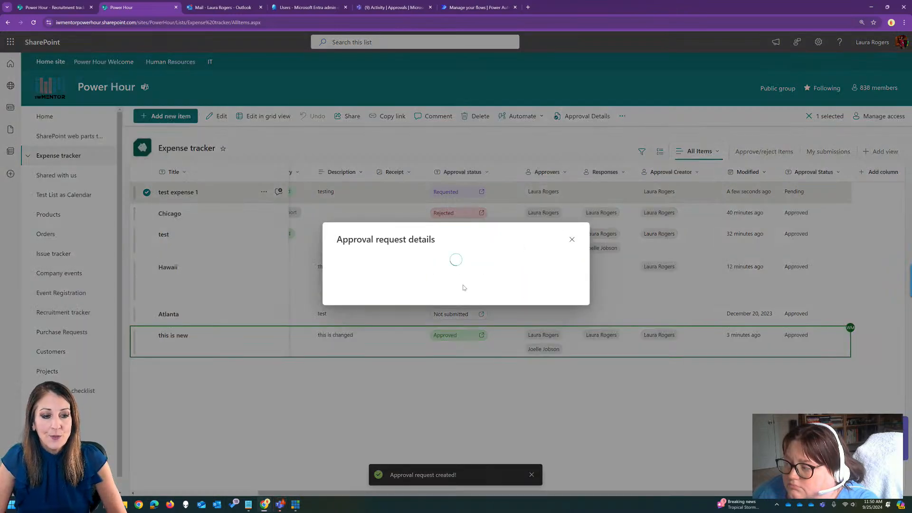
pyautogui.click(452, 360)
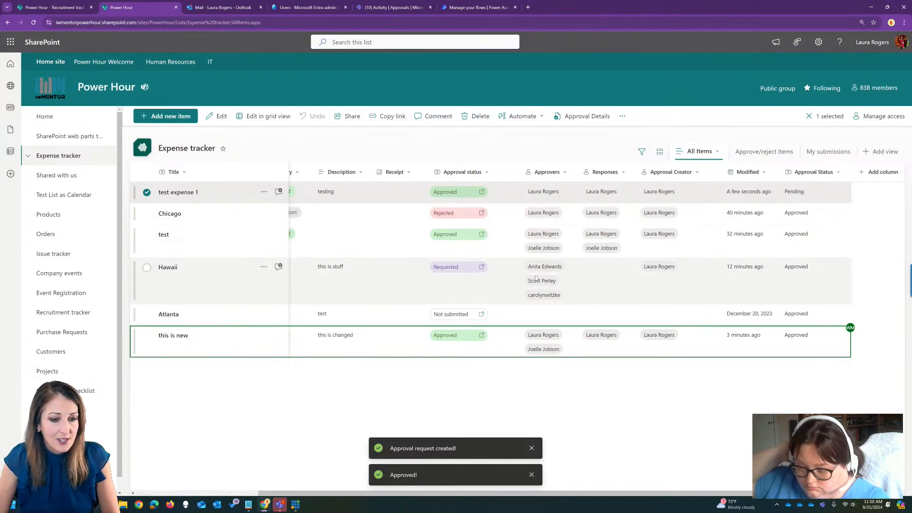
# Reload the list and examine the approval request details of the "Hawaii" item.
pyautogui.click(415, 22)
pyautogui.press('Return')
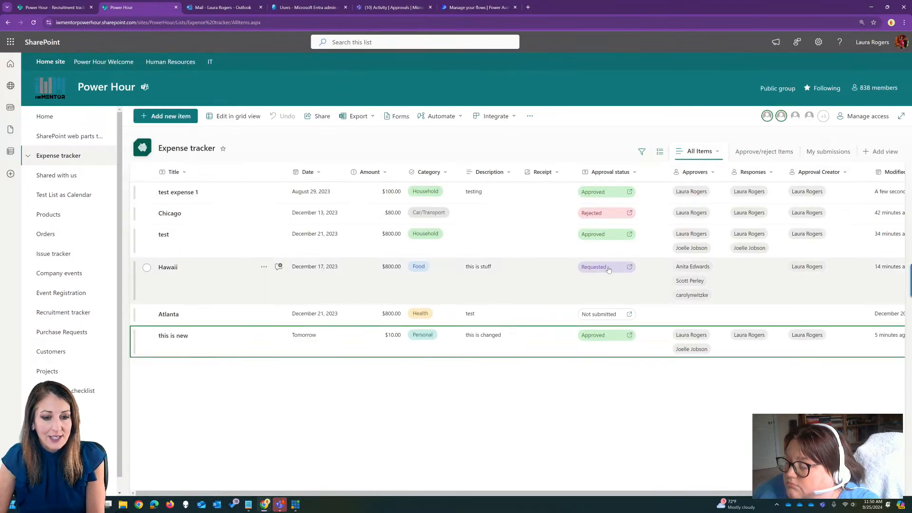
pyautogui.click(599, 269)
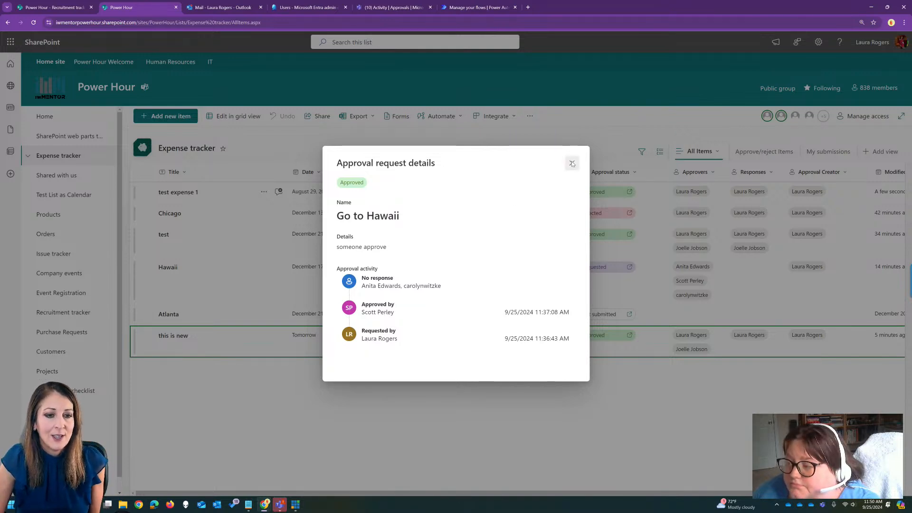
pyautogui.click(572, 163)
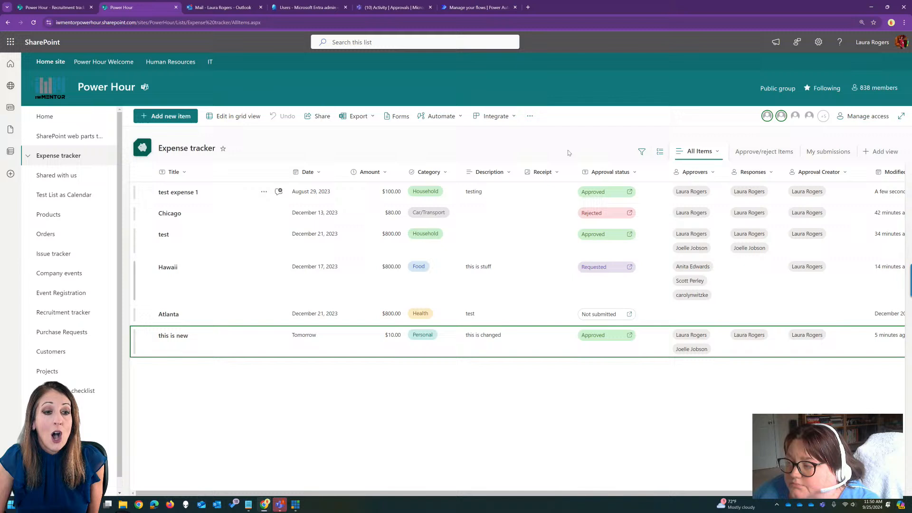
# Set the approval mode to Request sign-off in the list's flow options, save, and check the list's last columns.
pyautogui.click(494, 116)
pyautogui.moveTo(504, 151)
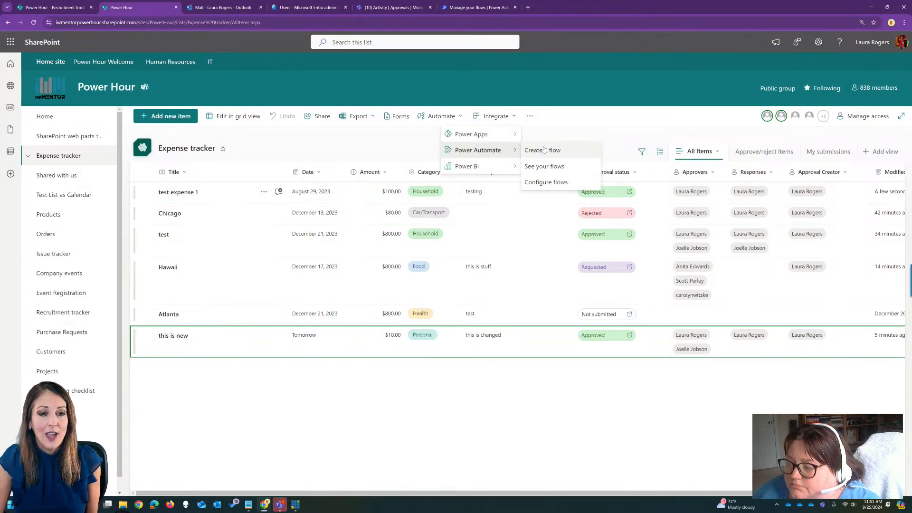
pyautogui.click(555, 182)
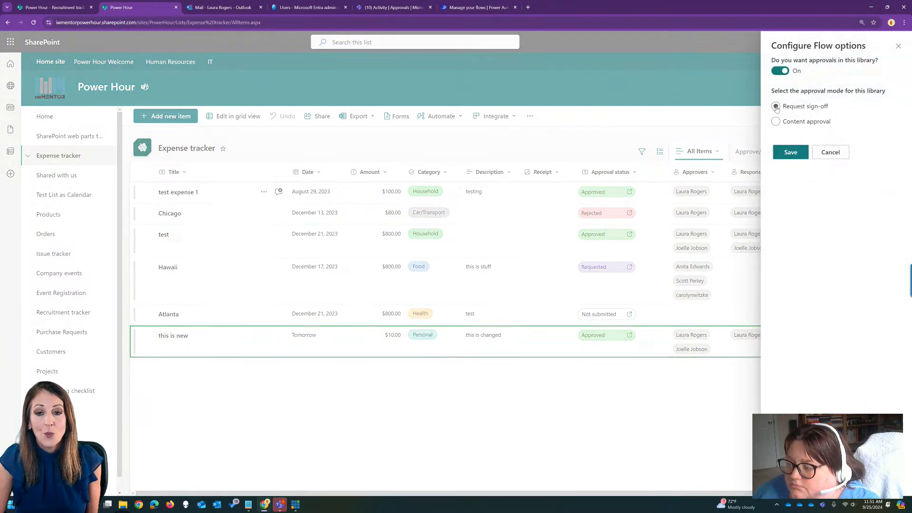
pyautogui.click(794, 153)
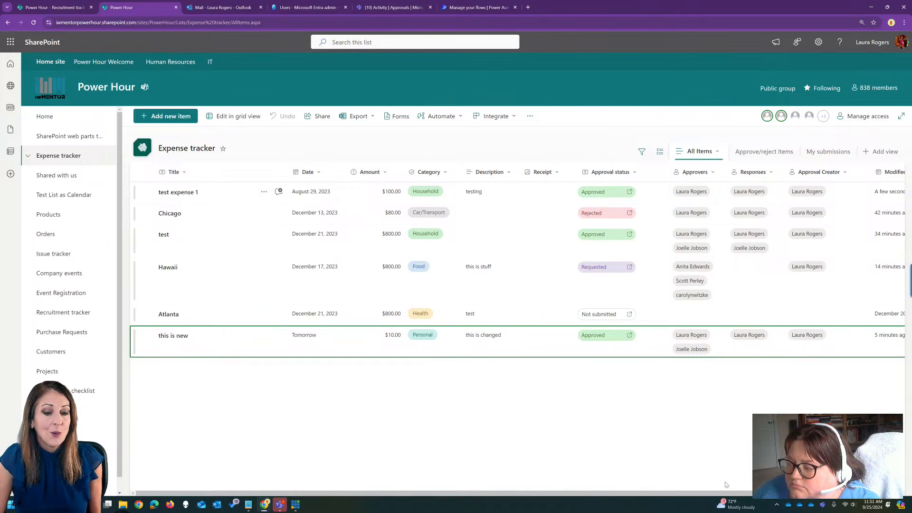
pyautogui.moveTo(727, 493); pyautogui.dragTo(850, 493)
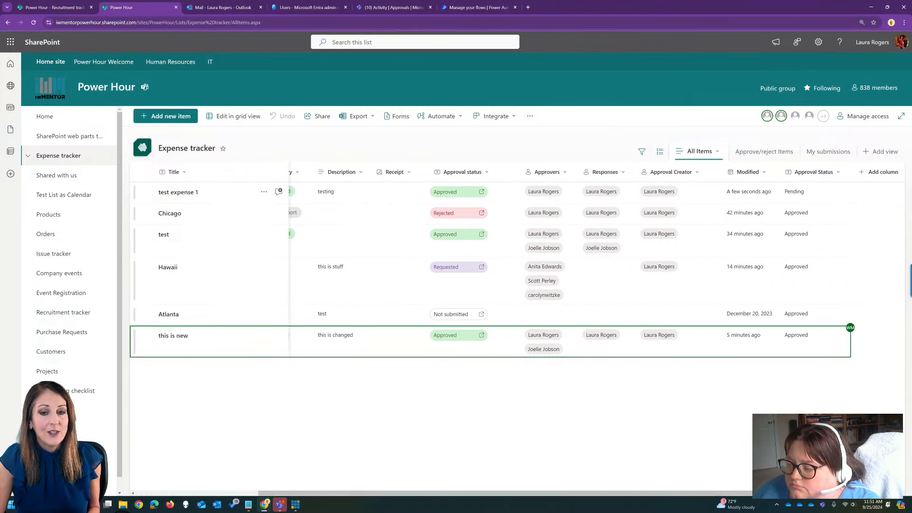
# Reload the Expense tracker list and check the current approval statuses.
pyautogui.click(410, 23)
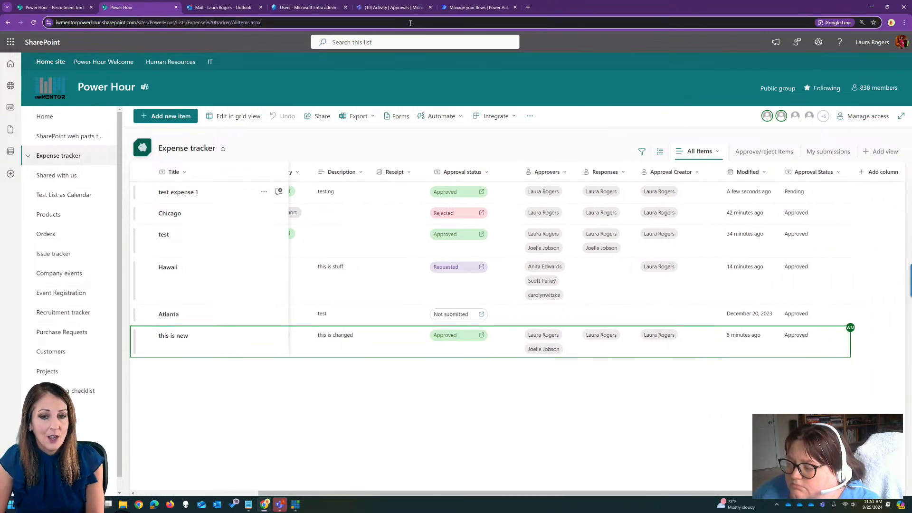
pyautogui.press('Return')
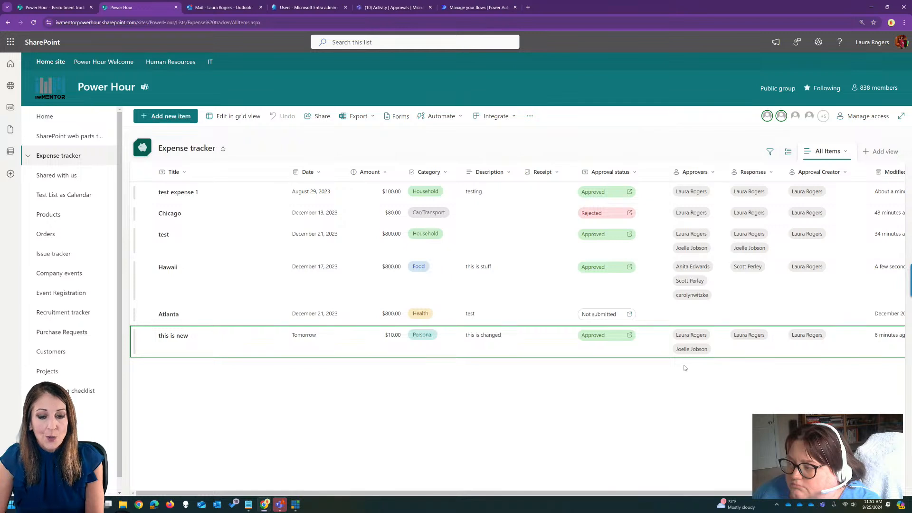
pyautogui.click(665, 348)
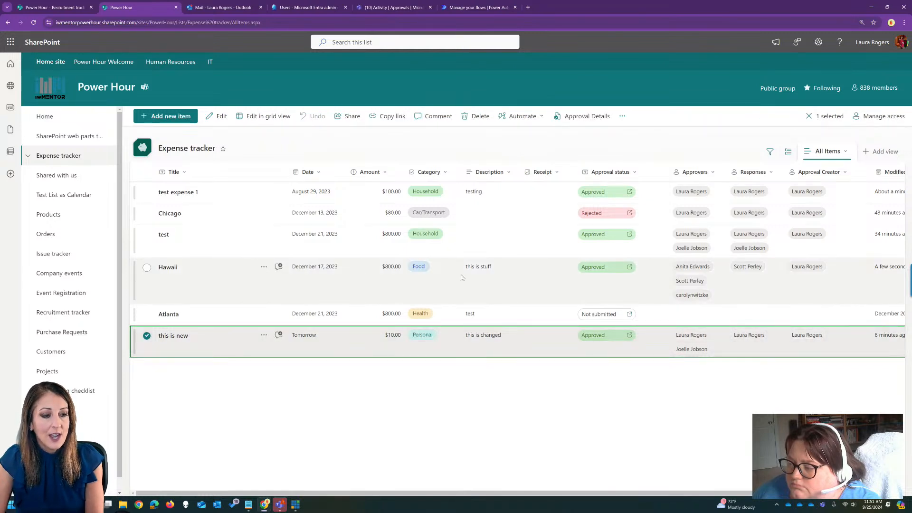
# Add the expense "brand new for sign-off" with amount 900, description "test" and category Hobby, and sort the list by Modified, newest first.
pyautogui.click(165, 116)
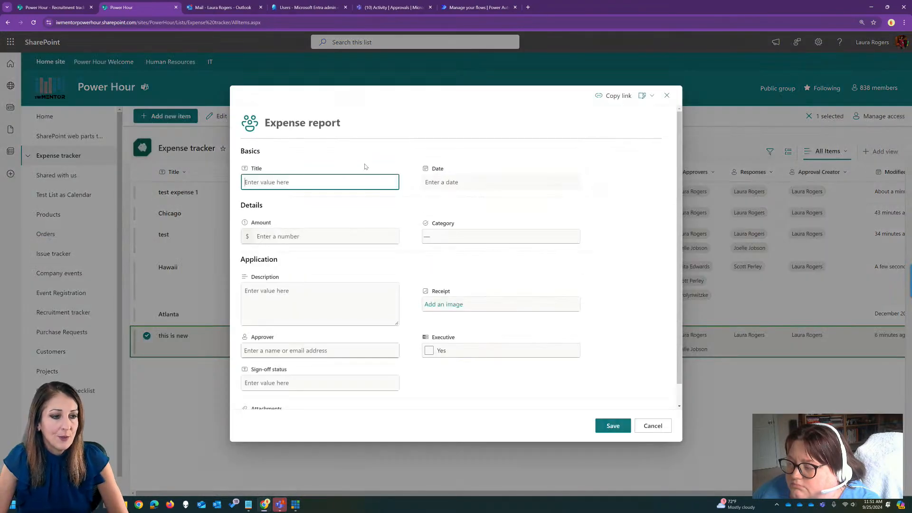
pyautogui.write('brand new fo')
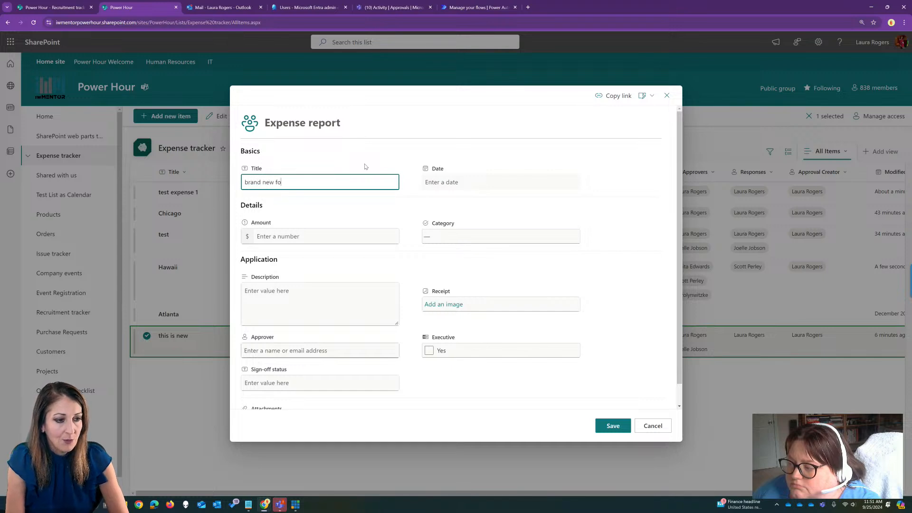
pyautogui.write('r sign-off')
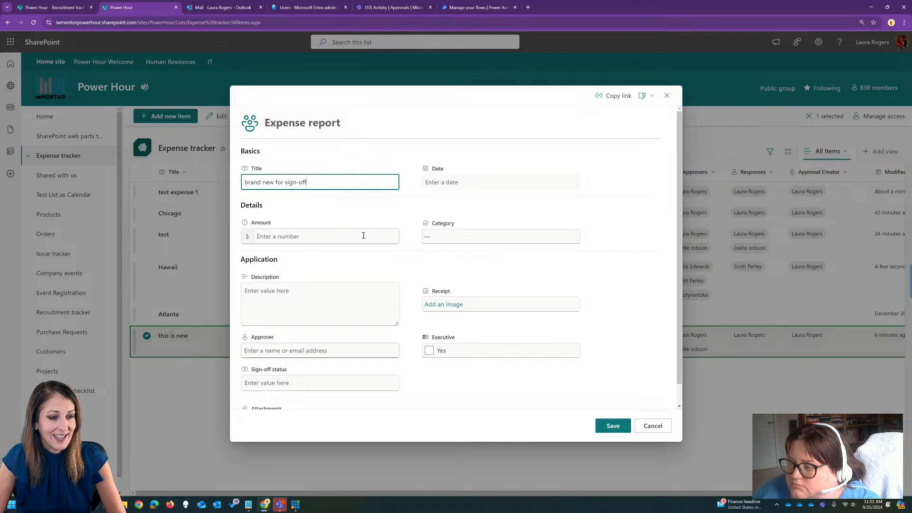
pyautogui.click(363, 236)
pyautogui.write('900')
pyautogui.click(317, 290)
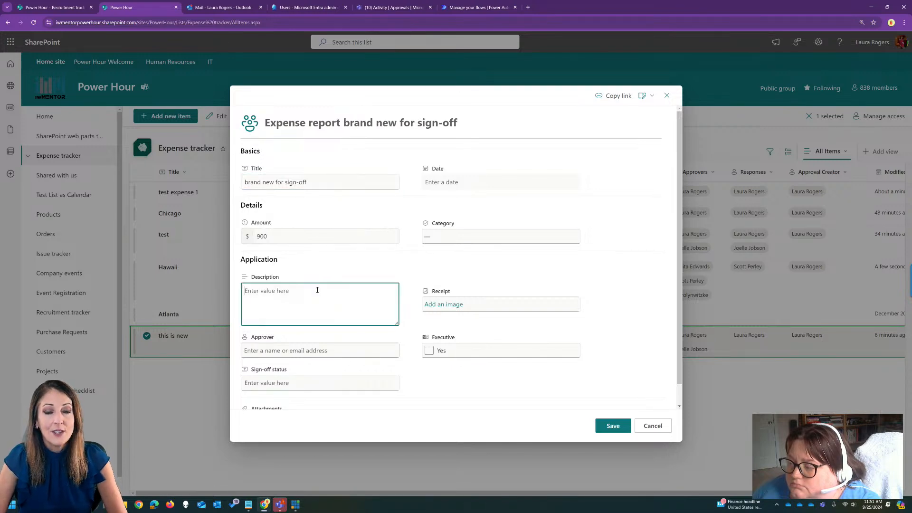
pyautogui.write('test')
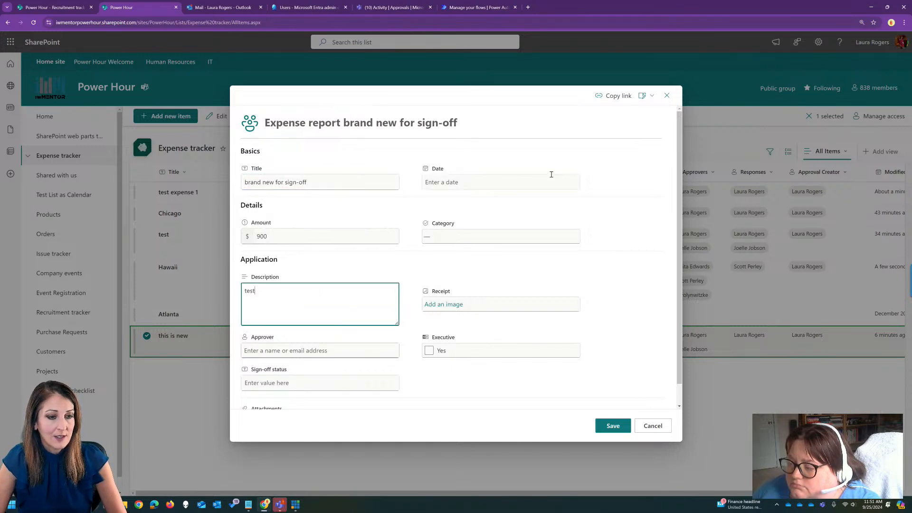
pyautogui.click(488, 244)
pyautogui.click(439, 311)
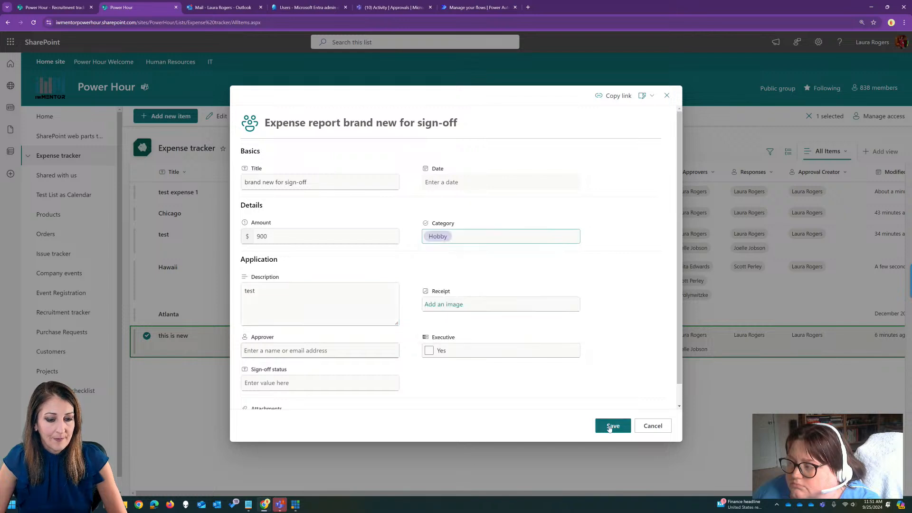
pyautogui.click(611, 425)
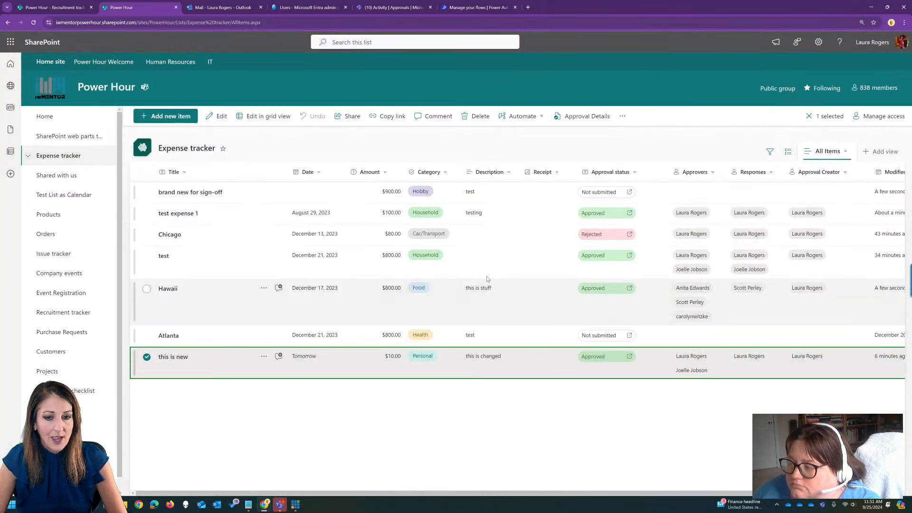
pyautogui.click(892, 172)
pyautogui.click(881, 205)
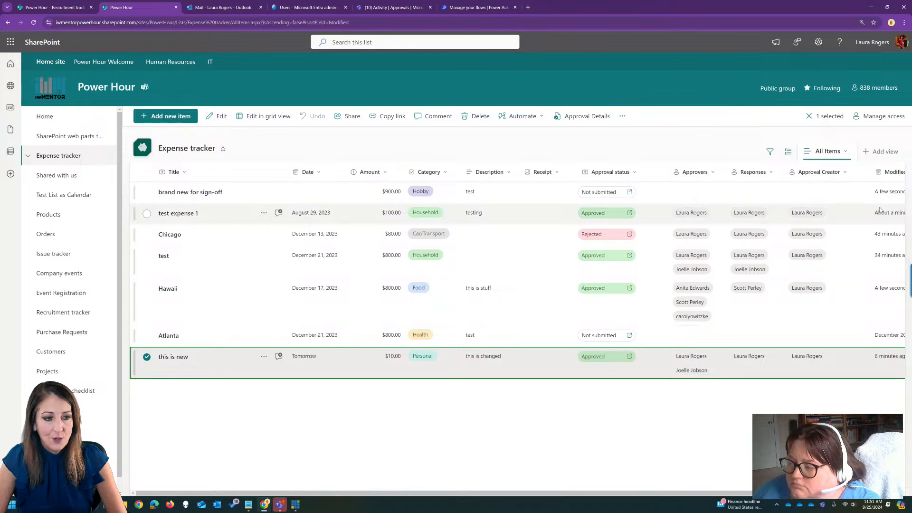
# Run the Request sign-off flow on "brand new for sign-off" with a colleague as approver and the message "take a look".
pyautogui.click(329, 196)
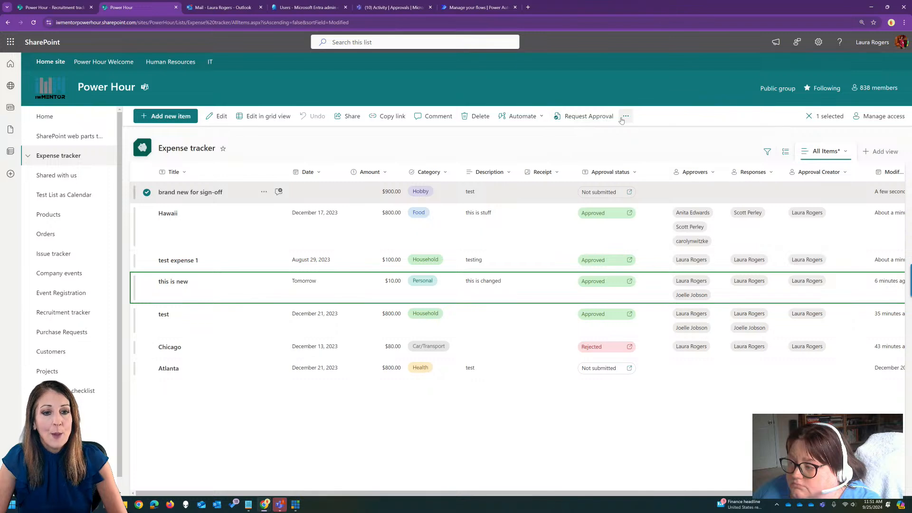
pyautogui.click(541, 118)
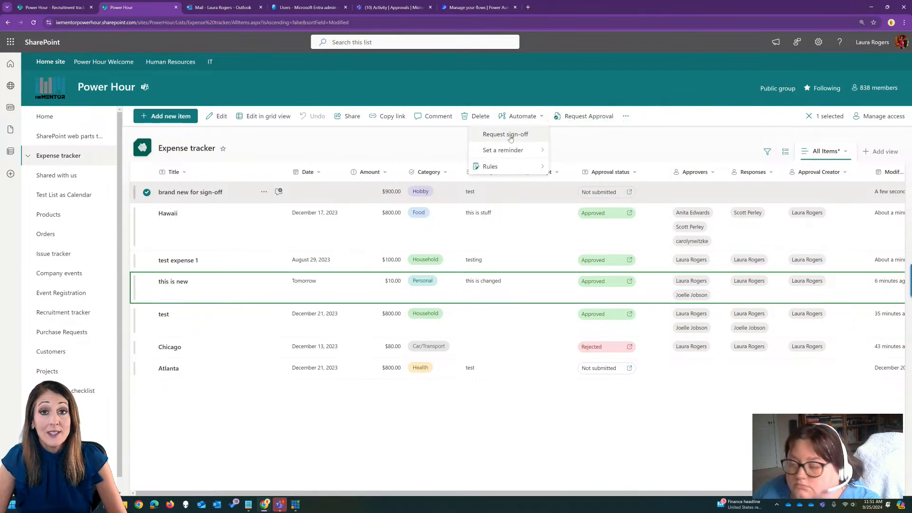
pyautogui.click(512, 134)
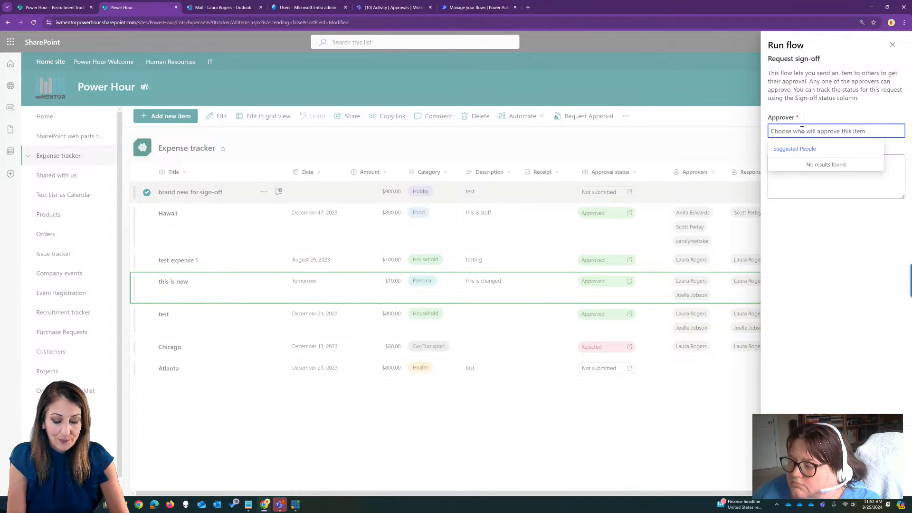
pyautogui.write('joelle')
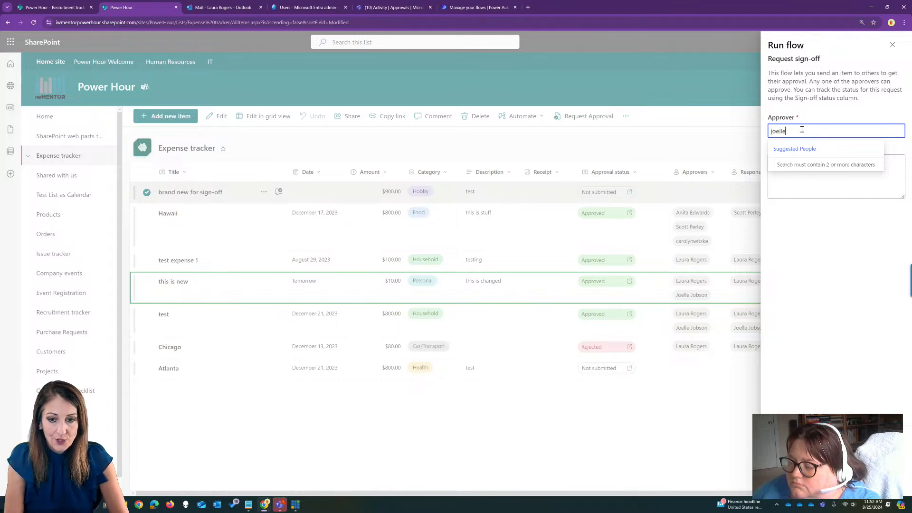
pyautogui.click(807, 170)
pyautogui.click(808, 179)
pyautogui.write('take a look')
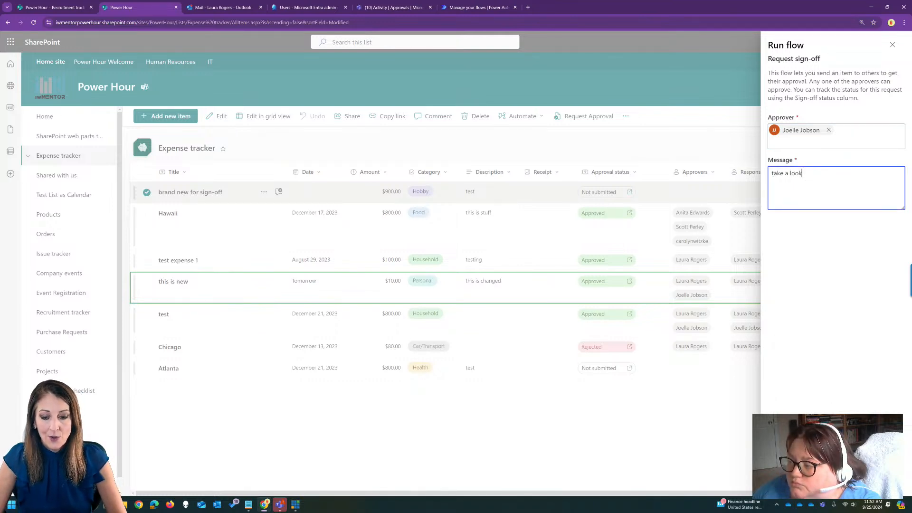
pyautogui.click(790, 478)
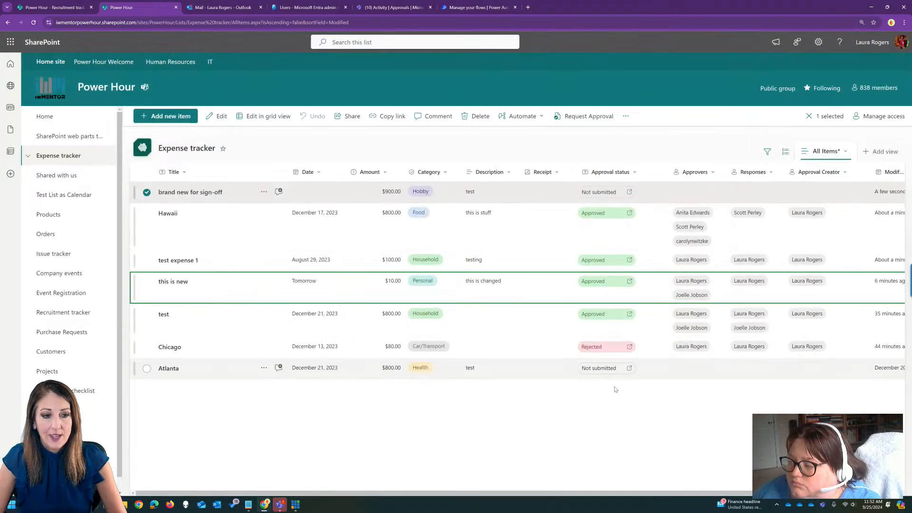
# Check the list's last columns, and review the approval mode choices in the list's flow options without changing them.
pyautogui.moveTo(645, 497); pyautogui.dragTo(747, 489)
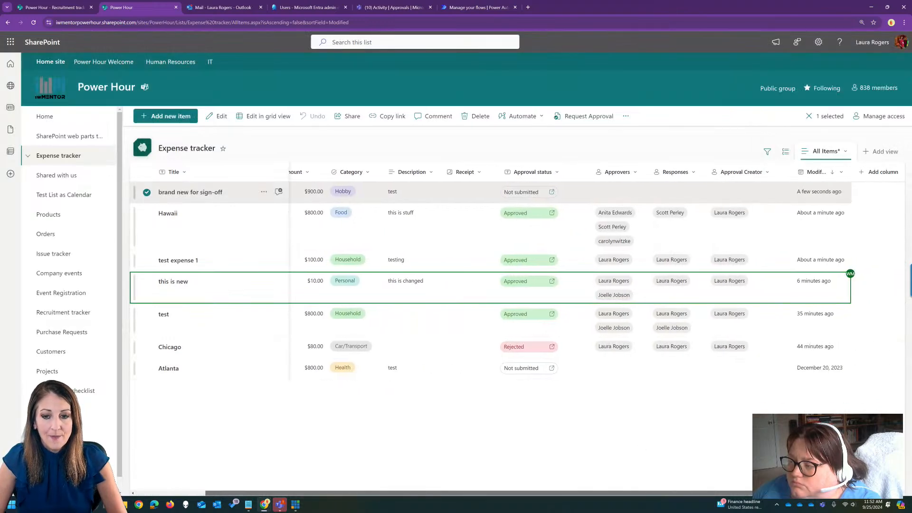
pyautogui.moveTo(651, 494); pyautogui.dragTo(582, 497)
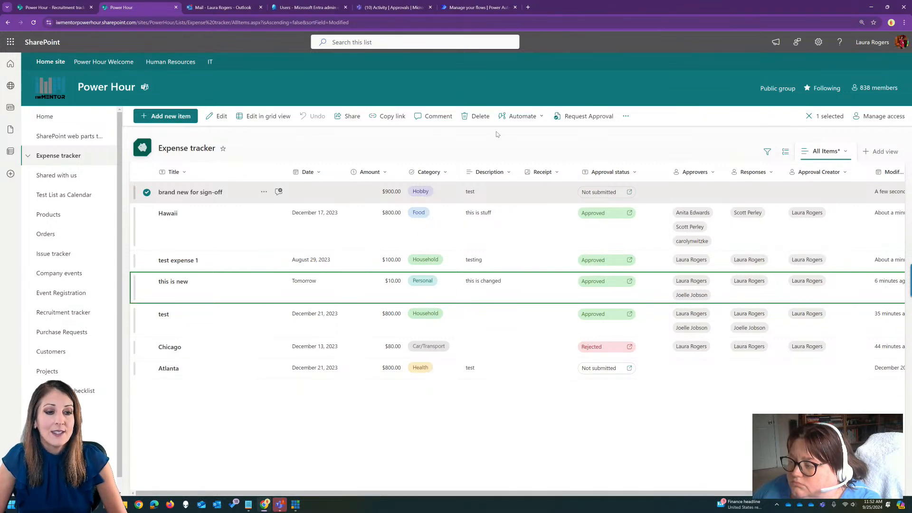
pyautogui.click(537, 144)
pyautogui.click(507, 121)
pyautogui.moveTo(499, 150)
pyautogui.click(544, 185)
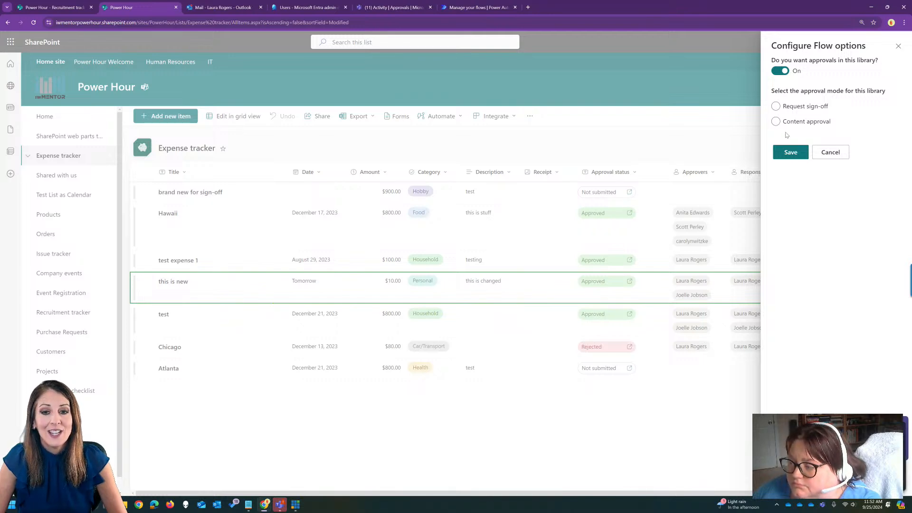
pyautogui.click(898, 46)
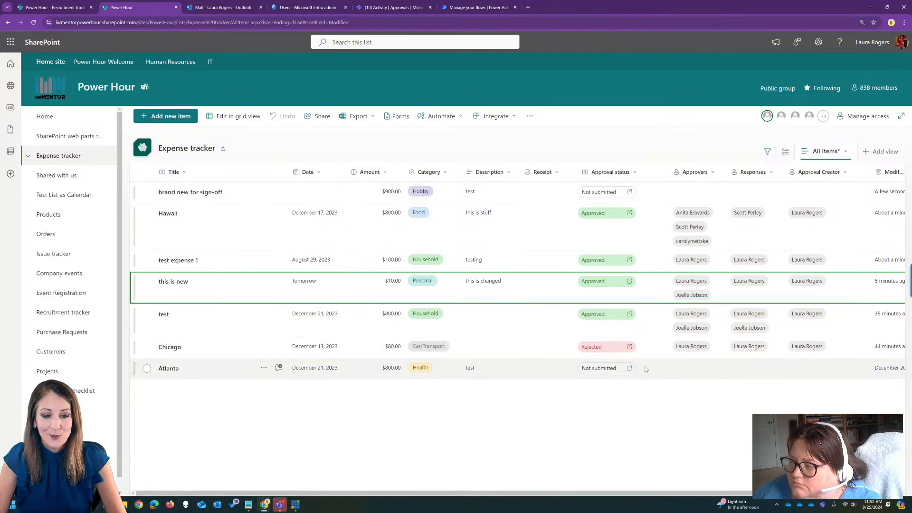
# Show the Sign-off status column in the All Items view and check its values.
pyautogui.moveTo(670, 493); pyautogui.dragTo(613, 497)
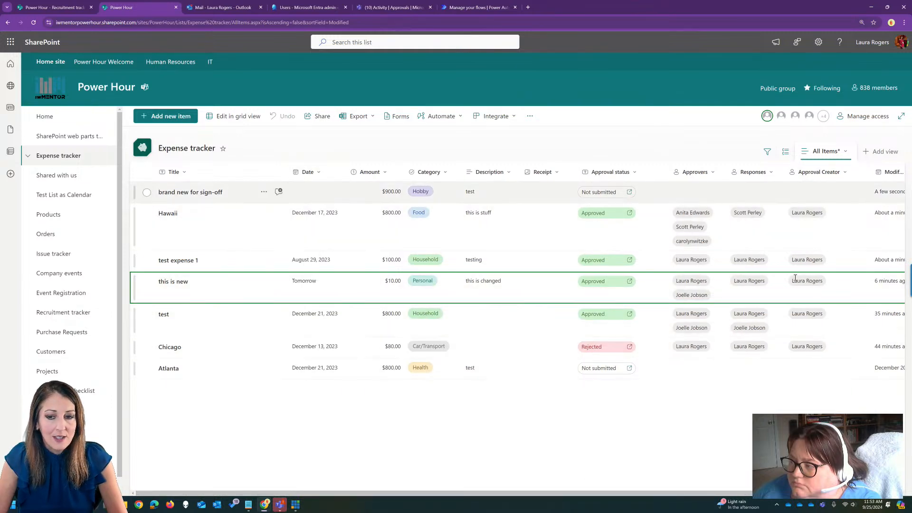
pyautogui.hscroll(3, 869, 207)
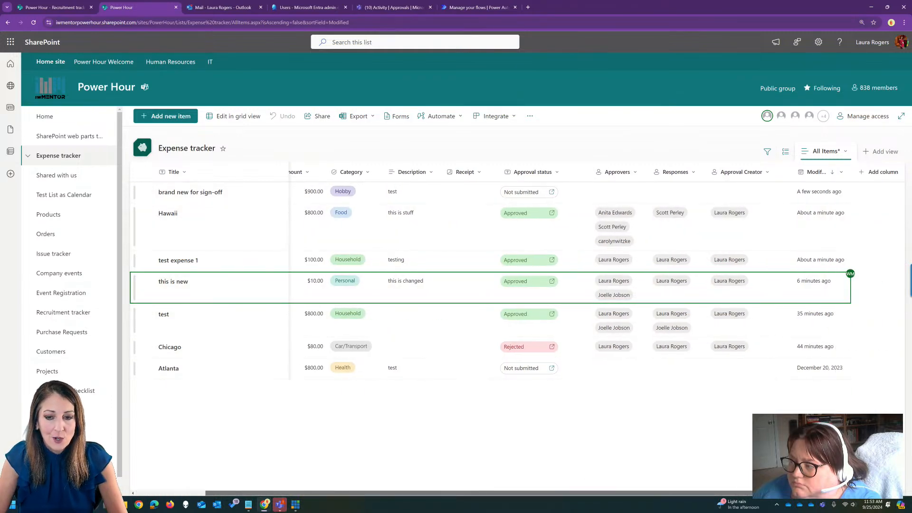
pyautogui.click(884, 173)
pyautogui.click(710, 338)
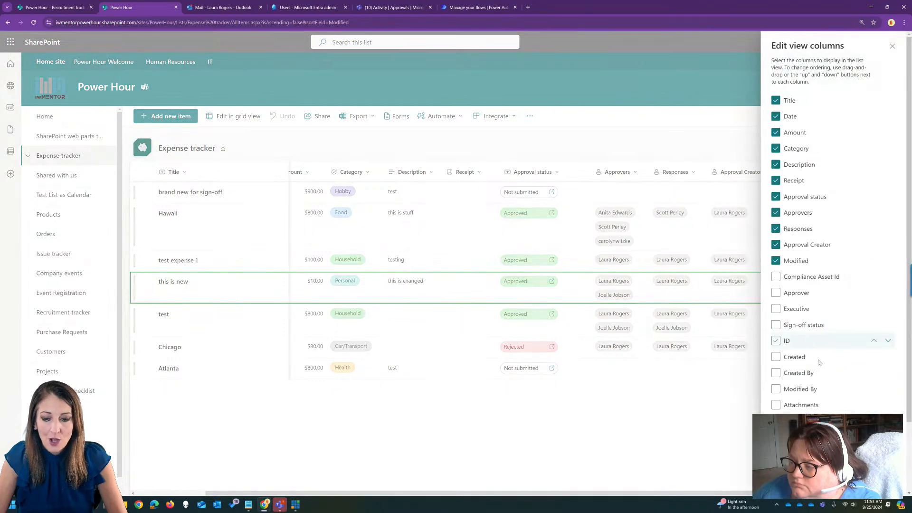
pyautogui.click(776, 325)
pyautogui.click(787, 478)
pyautogui.moveTo(793, 494); pyautogui.dragTo(848, 498)
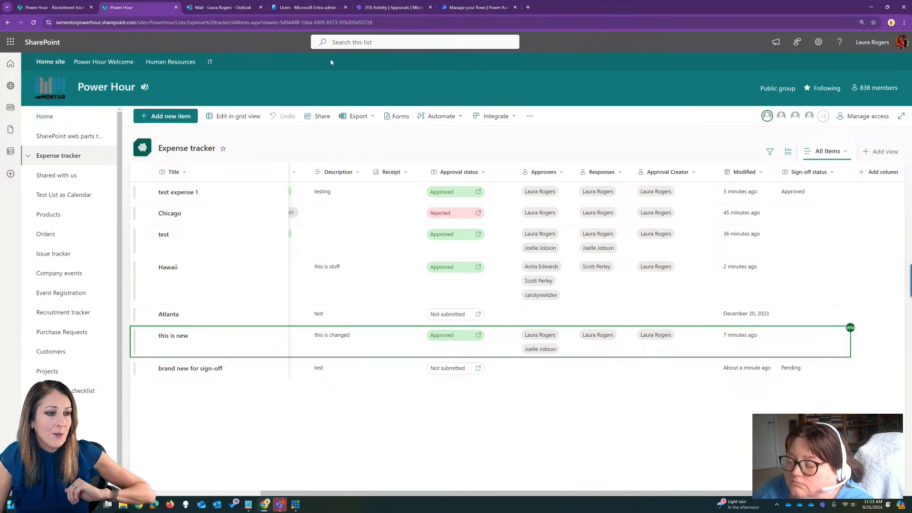
# Reload the list, turn off approvals in its flow options and save the setting.
pyautogui.click(383, 23)
pyautogui.press('Return')
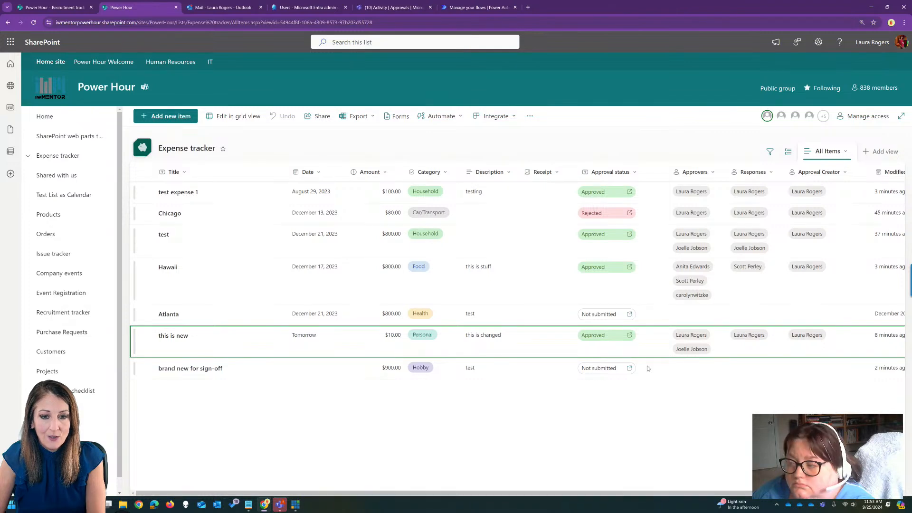
pyautogui.click(491, 118)
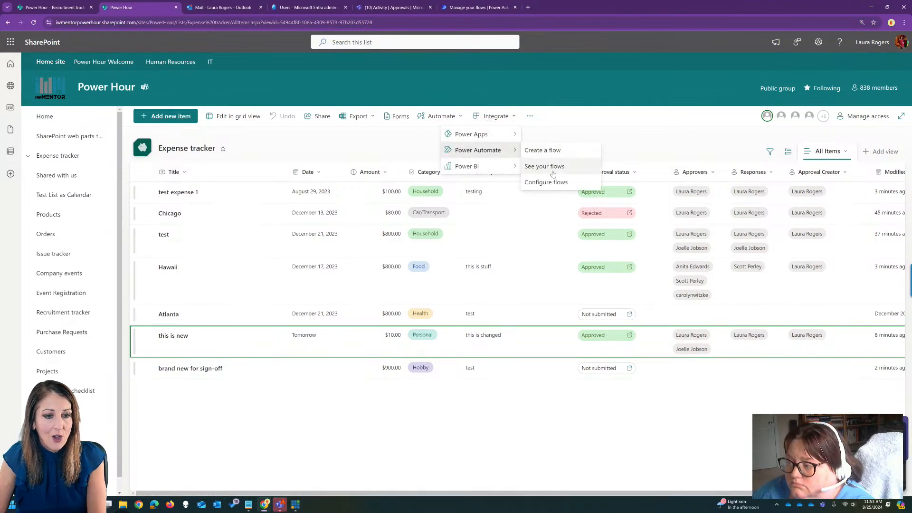
pyautogui.click(546, 181)
pyautogui.click(780, 71)
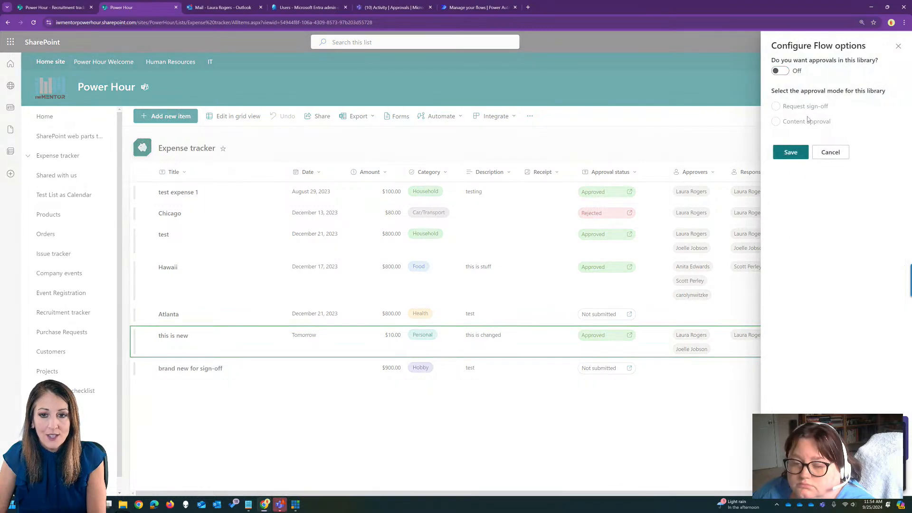
pyautogui.click(790, 152)
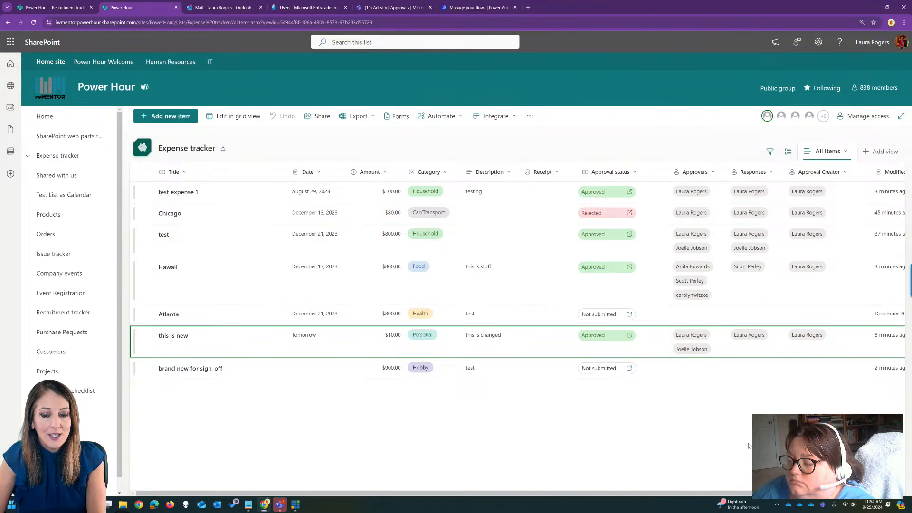
# Reload the list to check its last columns, and hide the Sign-off status column from the view.
pyautogui.hscroll(3, 664, 285)
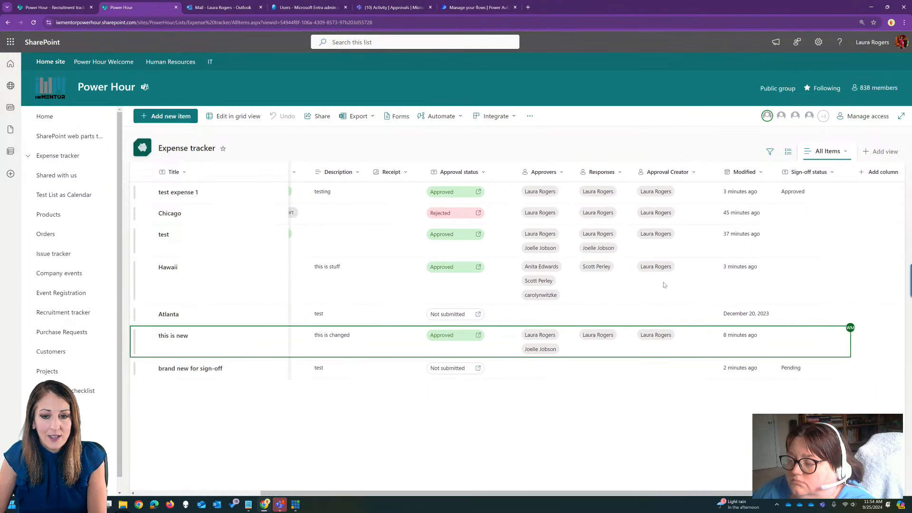
pyautogui.click(487, 26)
pyautogui.press('Return')
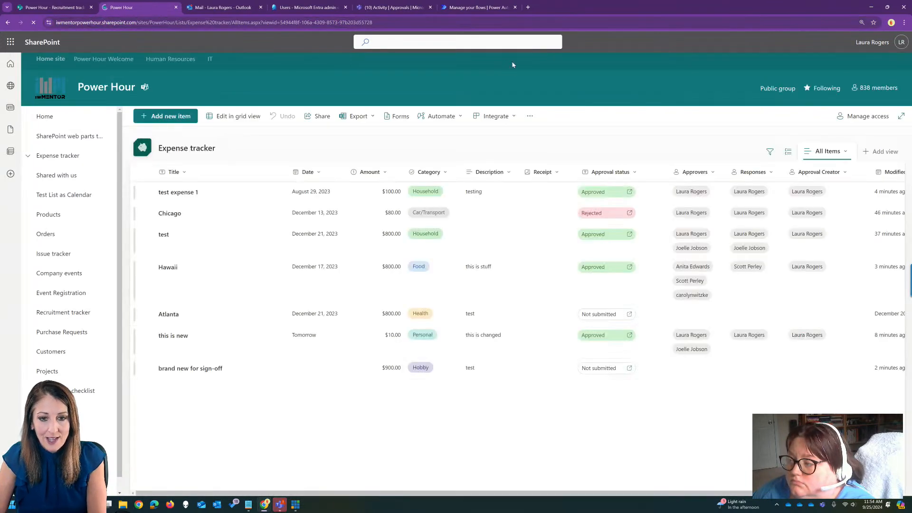
pyautogui.hscroll(3, 759, 285)
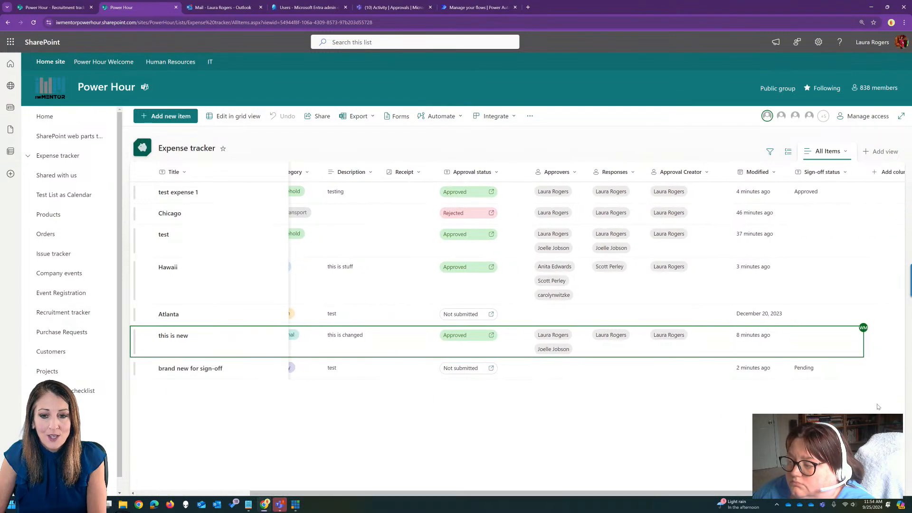
pyautogui.click(822, 173)
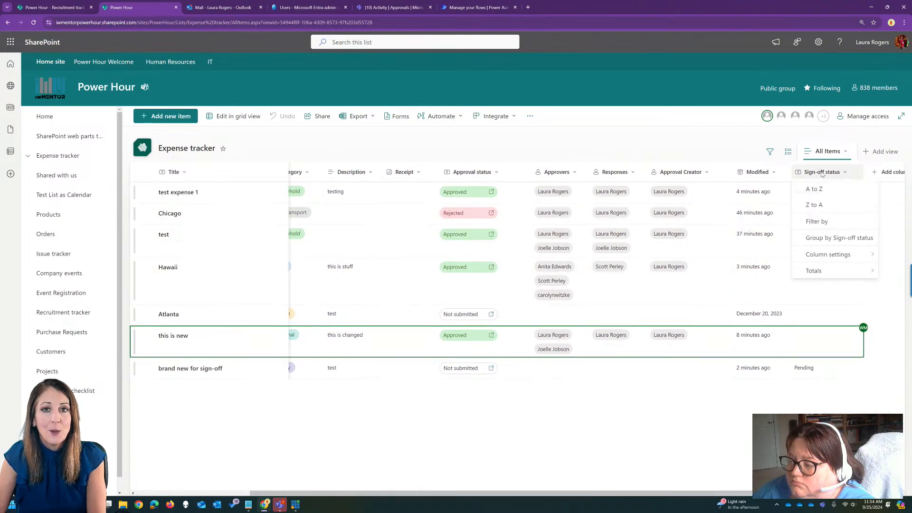
pyautogui.moveTo(831, 256)
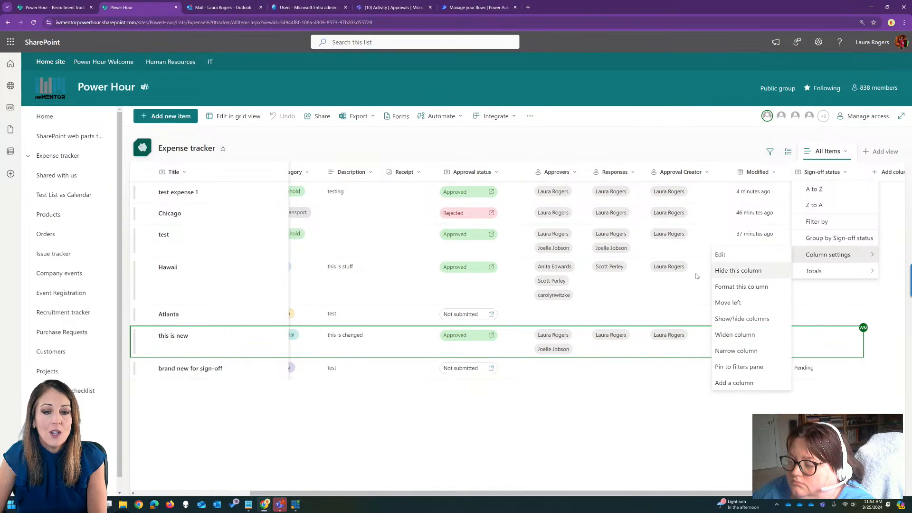
pyautogui.click(744, 271)
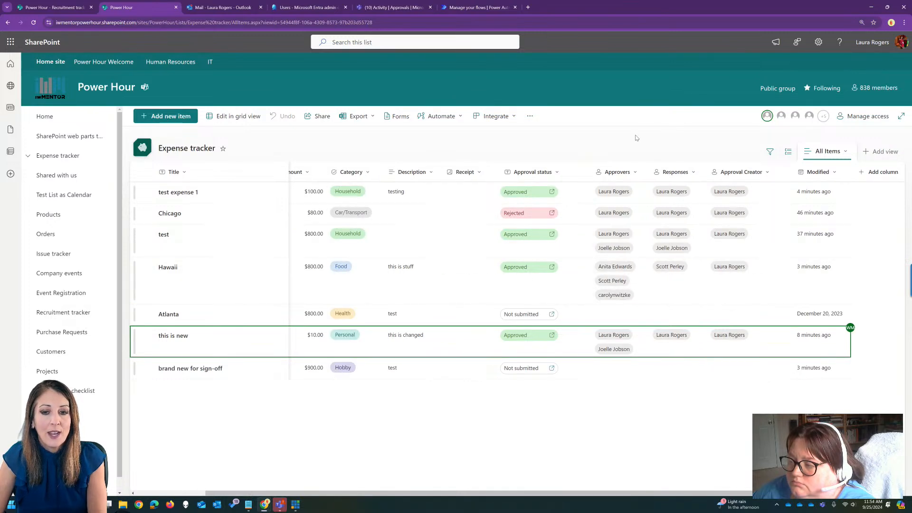
# Review the Expense tracker list's Configure Approvals setting and close it without changing anything.
pyautogui.moveTo(447, 494); pyautogui.dragTo(369, 489)
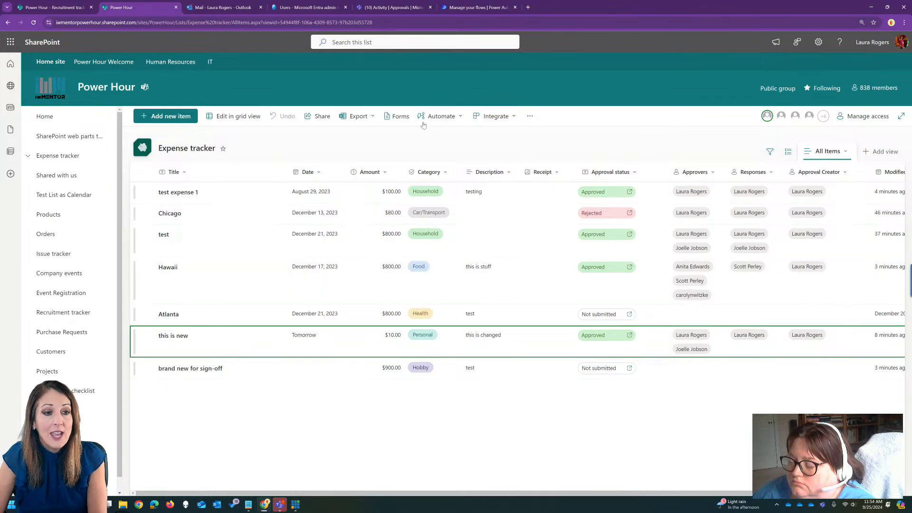
pyautogui.click(437, 117)
pyautogui.click(455, 149)
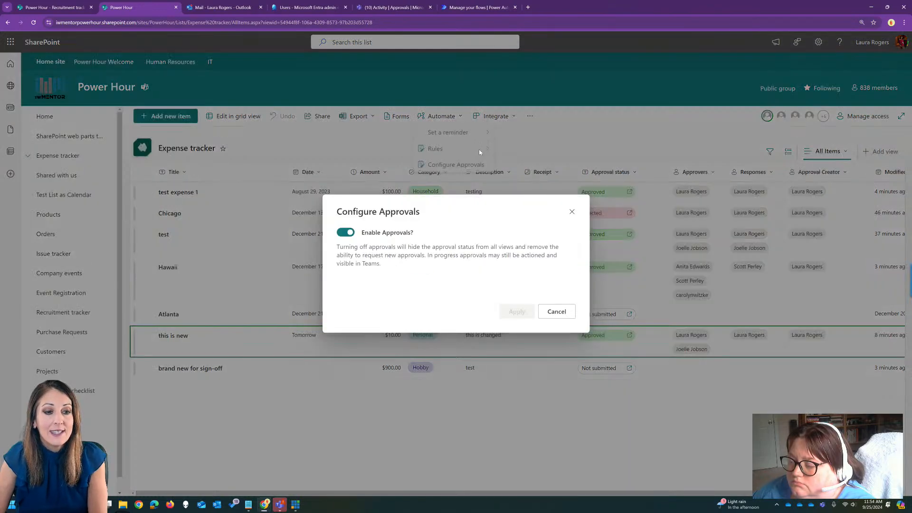
pyautogui.click(572, 211)
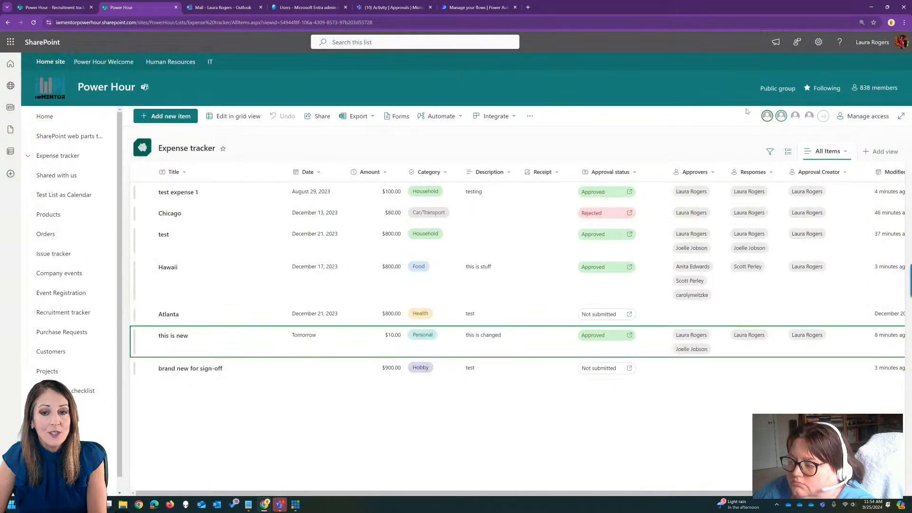
# Check the Expense tracker list's versioning settings for content approval options without changing them, and return to the list.
pyautogui.click(818, 42)
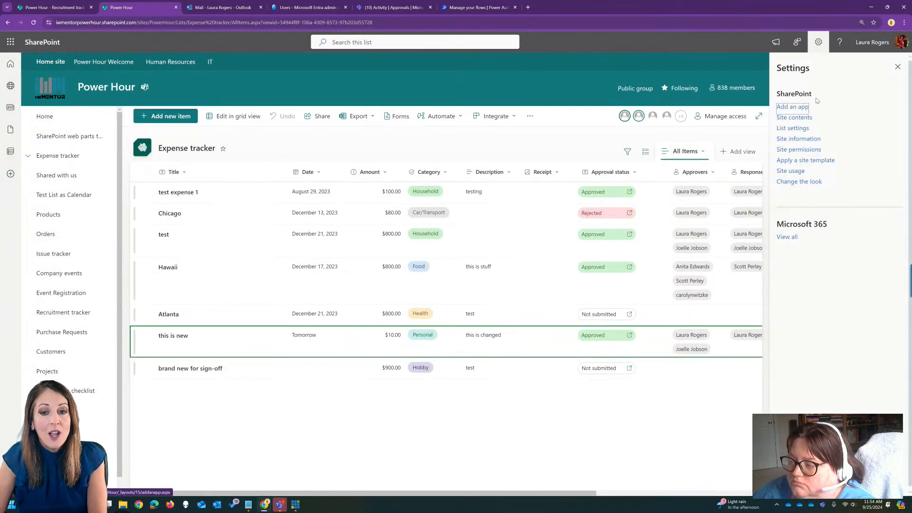
pyautogui.click(791, 125)
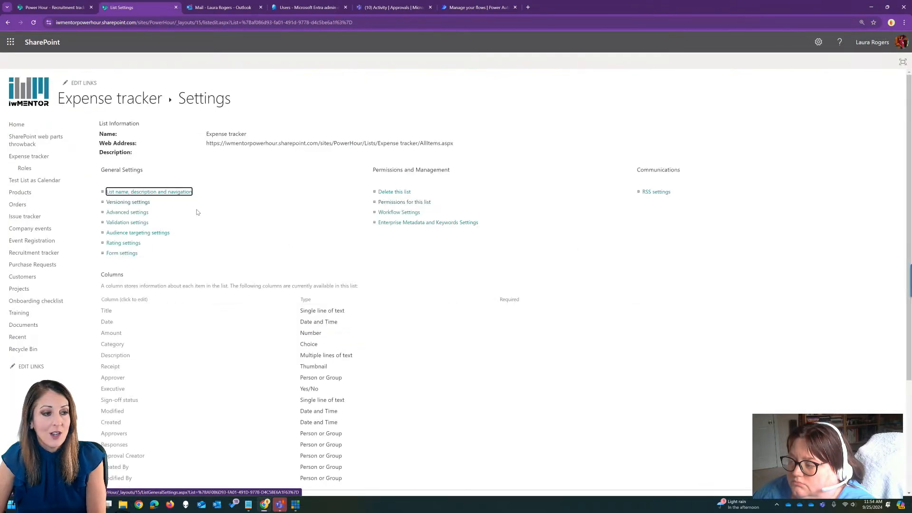
pyautogui.click(139, 202)
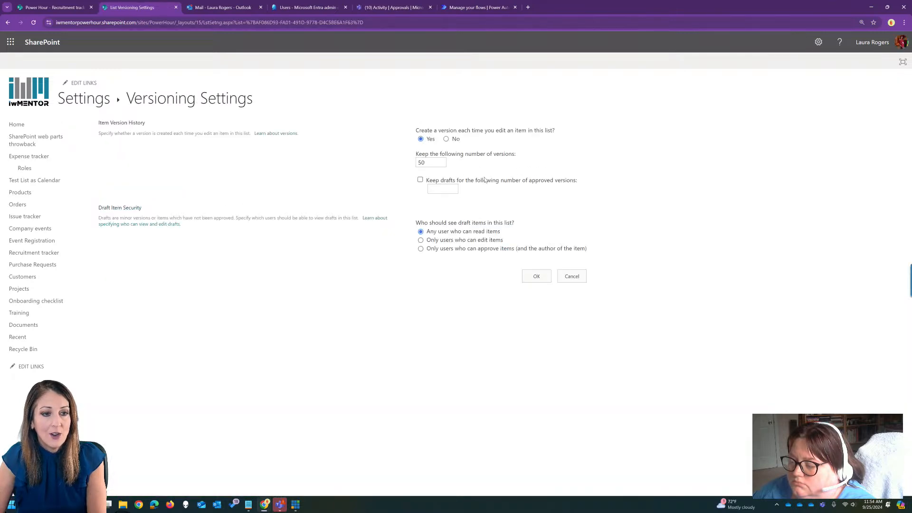
pyautogui.click(572, 275)
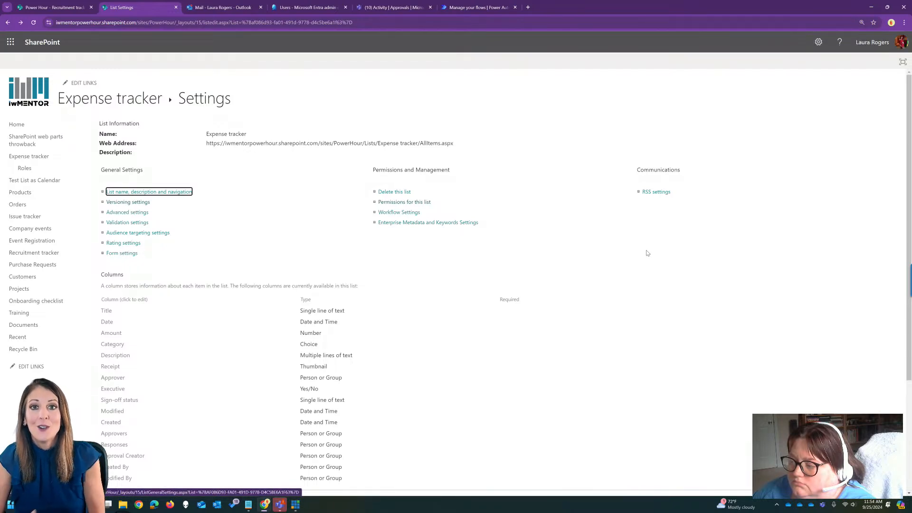
pyautogui.click(417, 143)
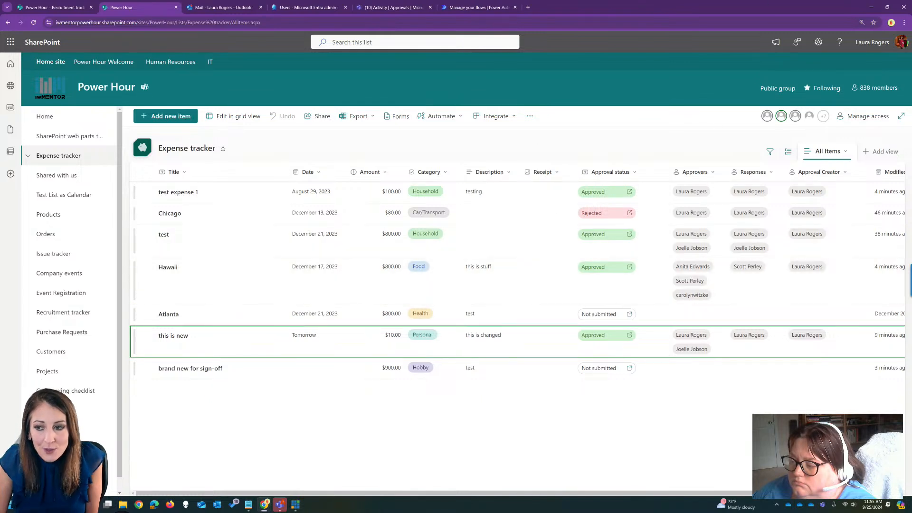
pyautogui.click(280, 504)
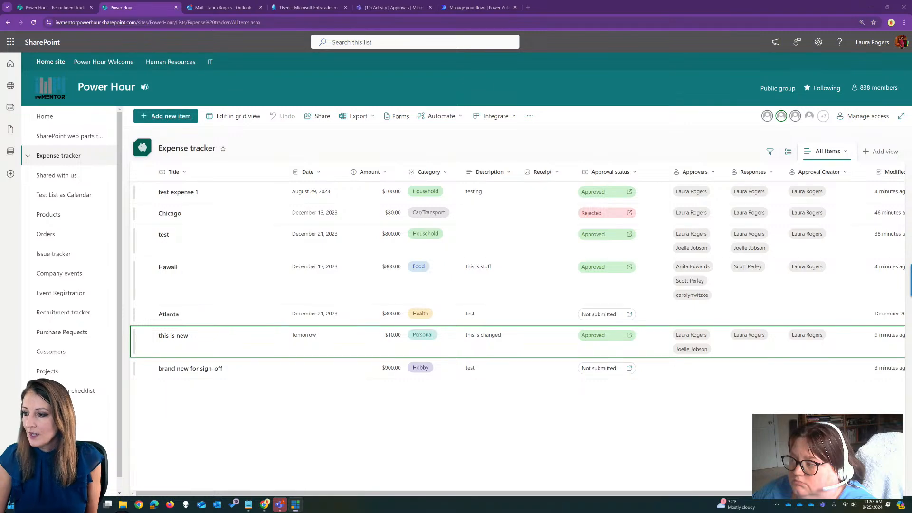